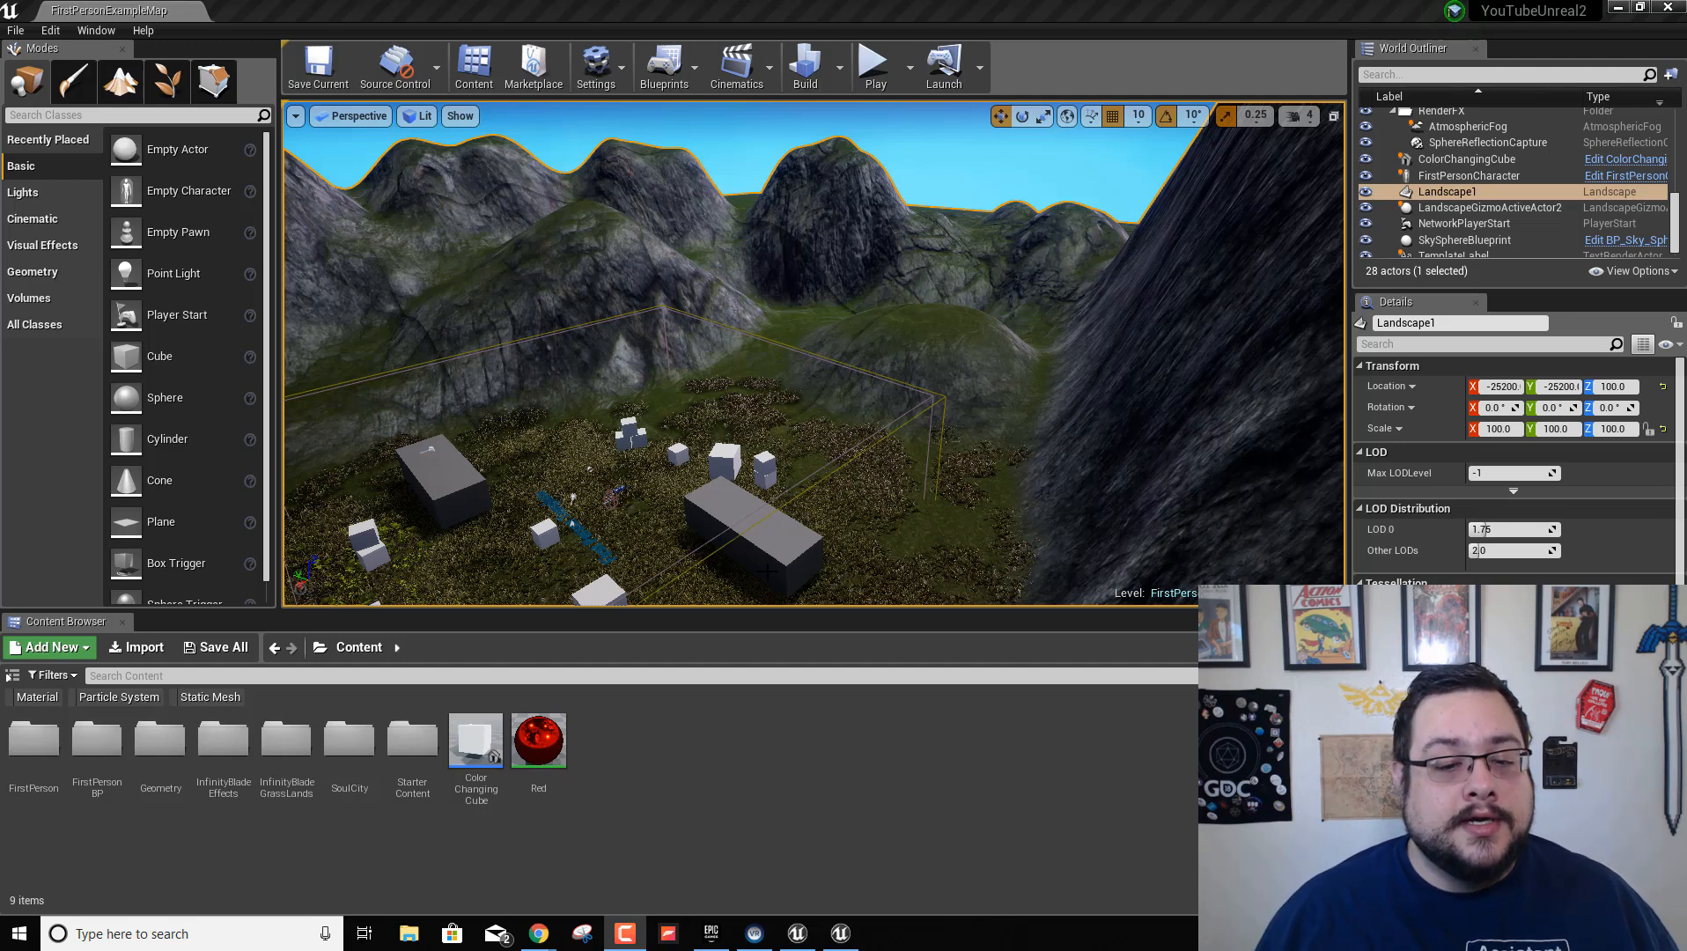
Add the Third Person Blueprint Feature pack to the project
{"action": "mouse_move", "coordinate": [723, 505]}
{"action": "right_mouse_down"}
{"action": "mouse_move", "coordinate": [669, 590]}
{"action": "mouse_move", "coordinate": [779, 524]}
{"action": "mouse_move", "coordinate": [669, 511]}
{"action": "mouse_move", "coordinate": [717, 498]}
{"action": "mouse_move", "coordinate": [687, 533]}
{"action": "mouse_move", "coordinate": [740, 528]}
{"action": "right_mouse_up"}
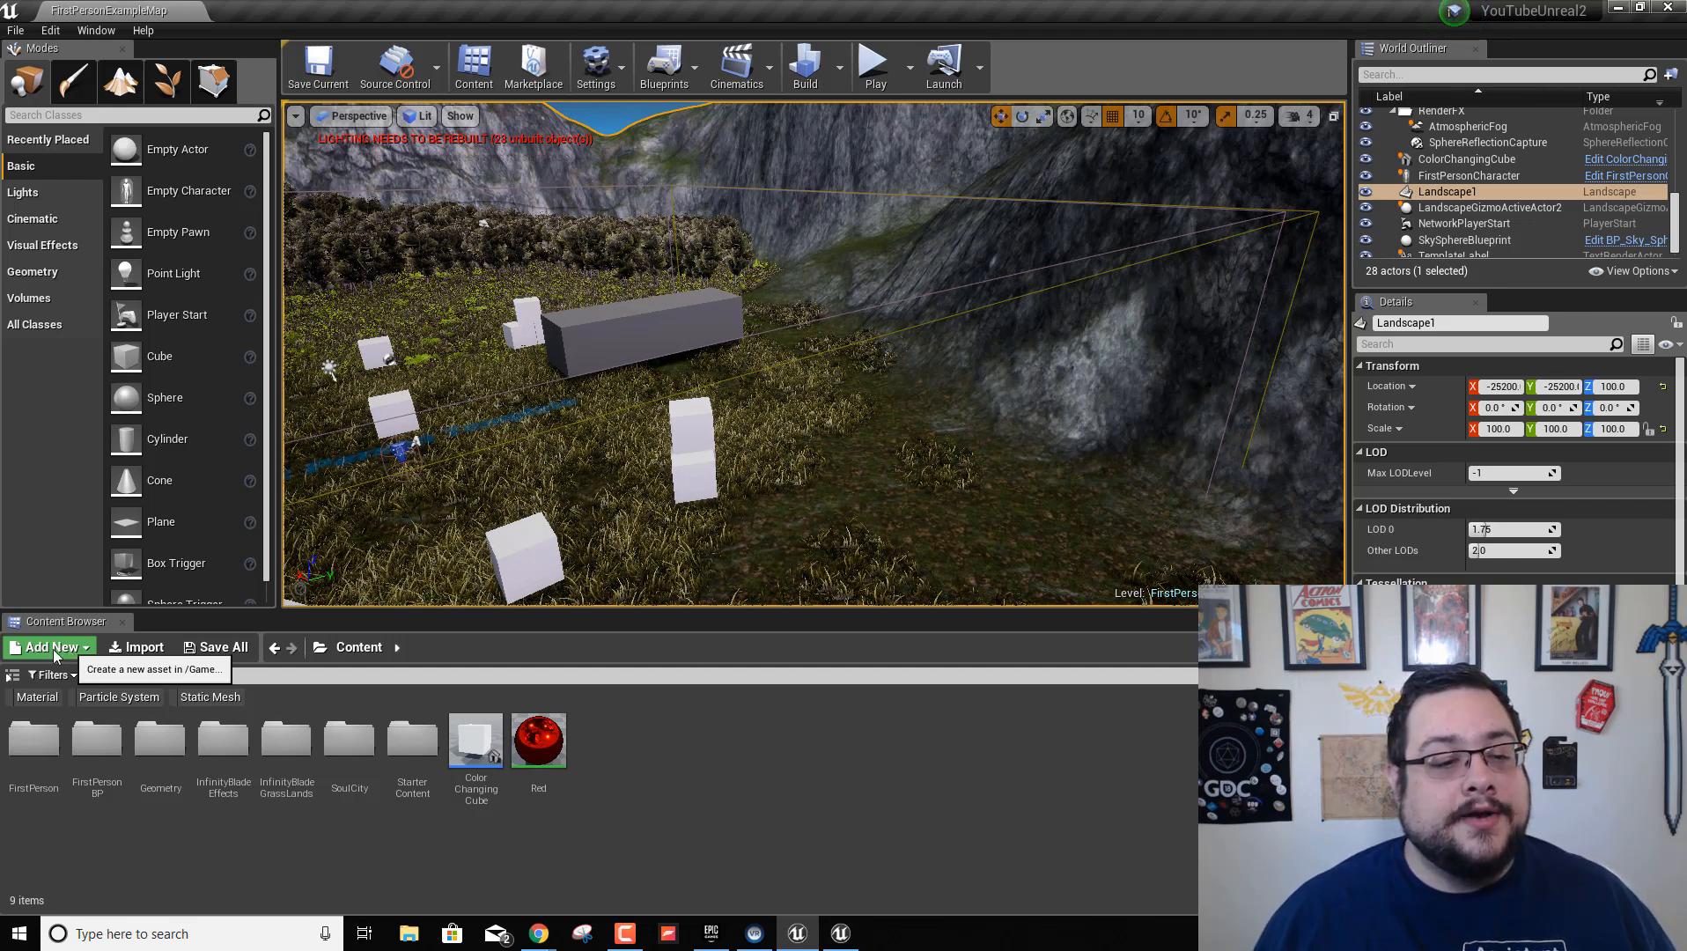
{"action": "left_click", "coordinate": [77, 648]}
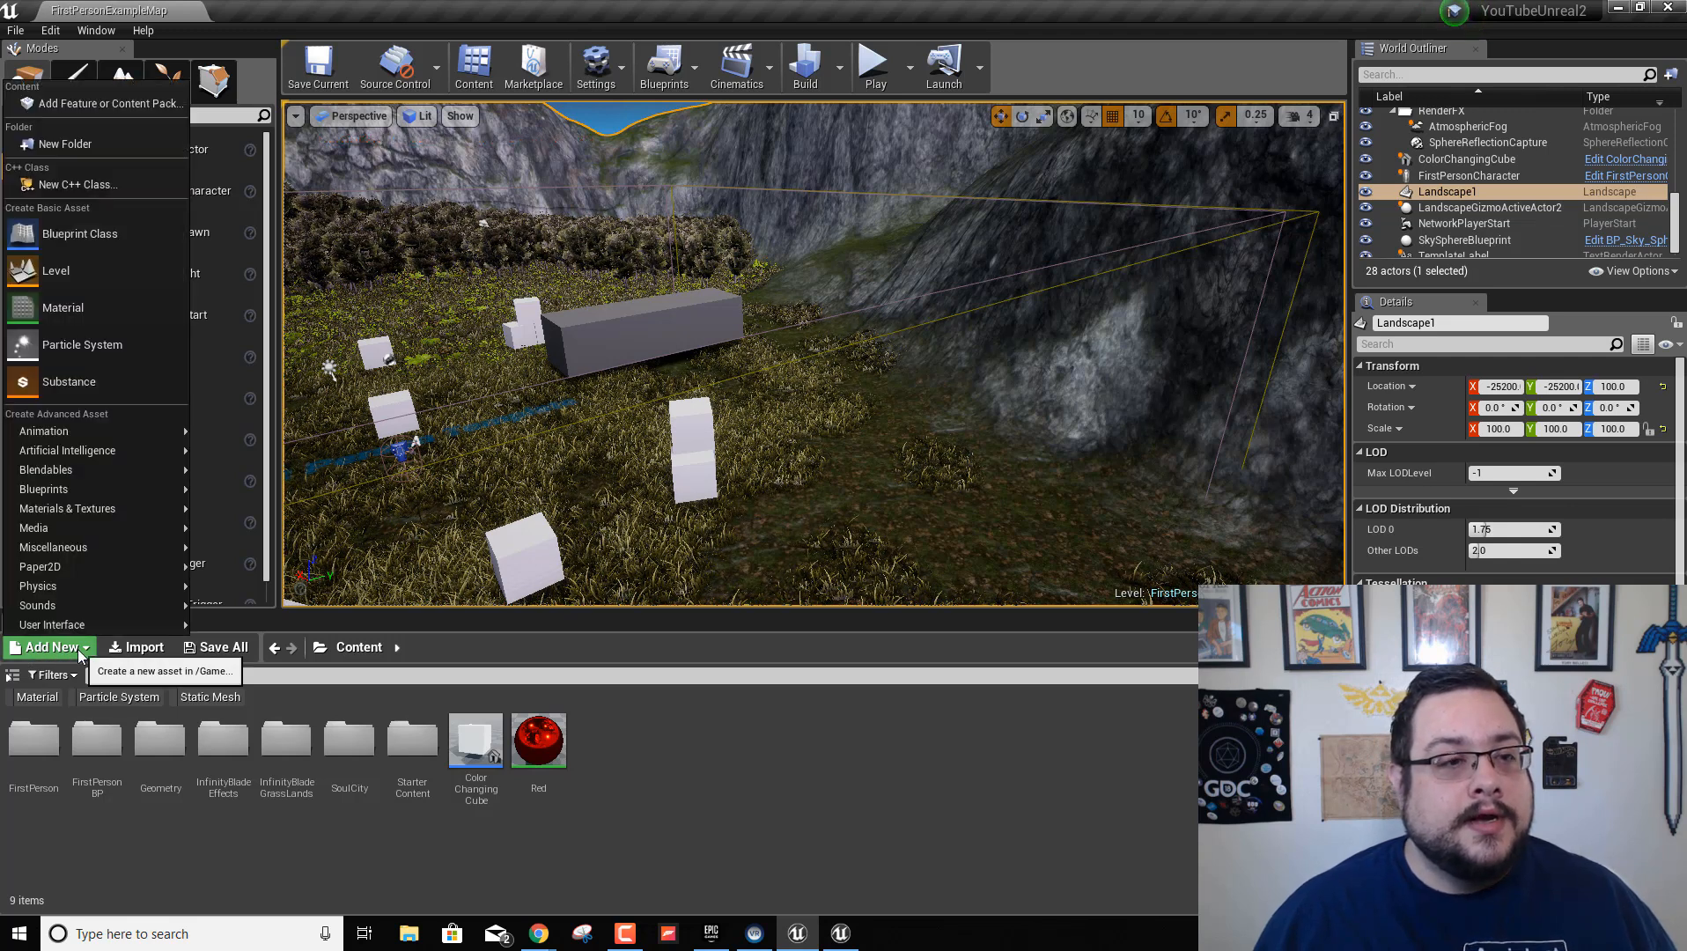
{"action": "left_click", "coordinate": [73, 97]}
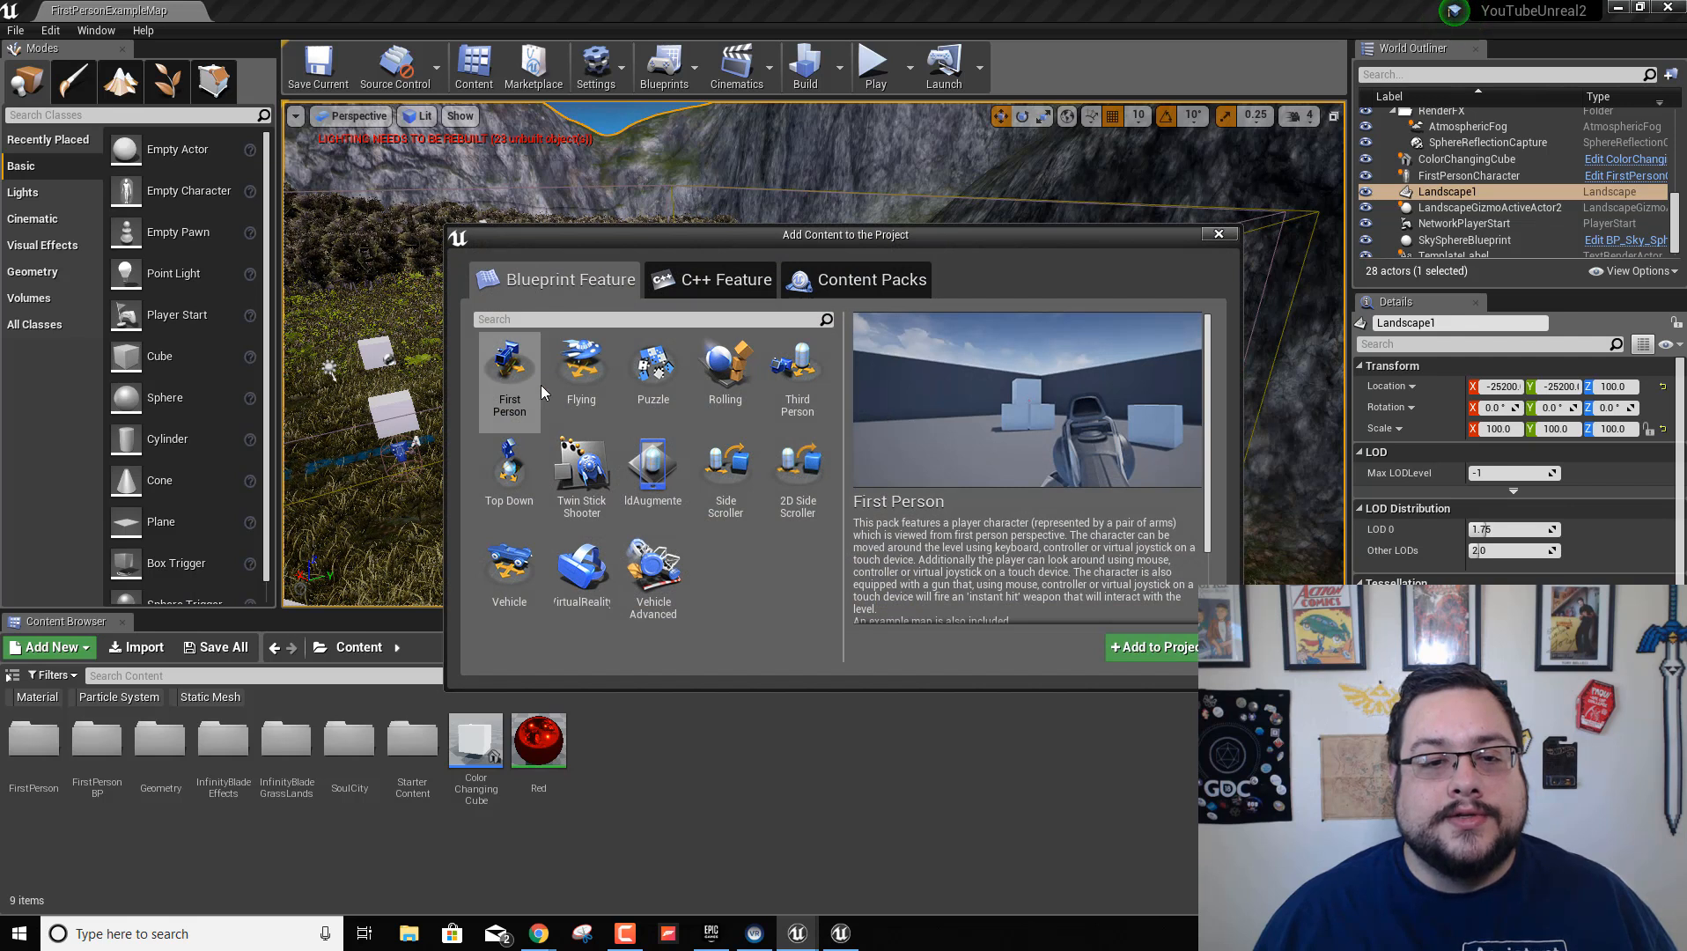
{"action": "left_click", "coordinate": [810, 384]}
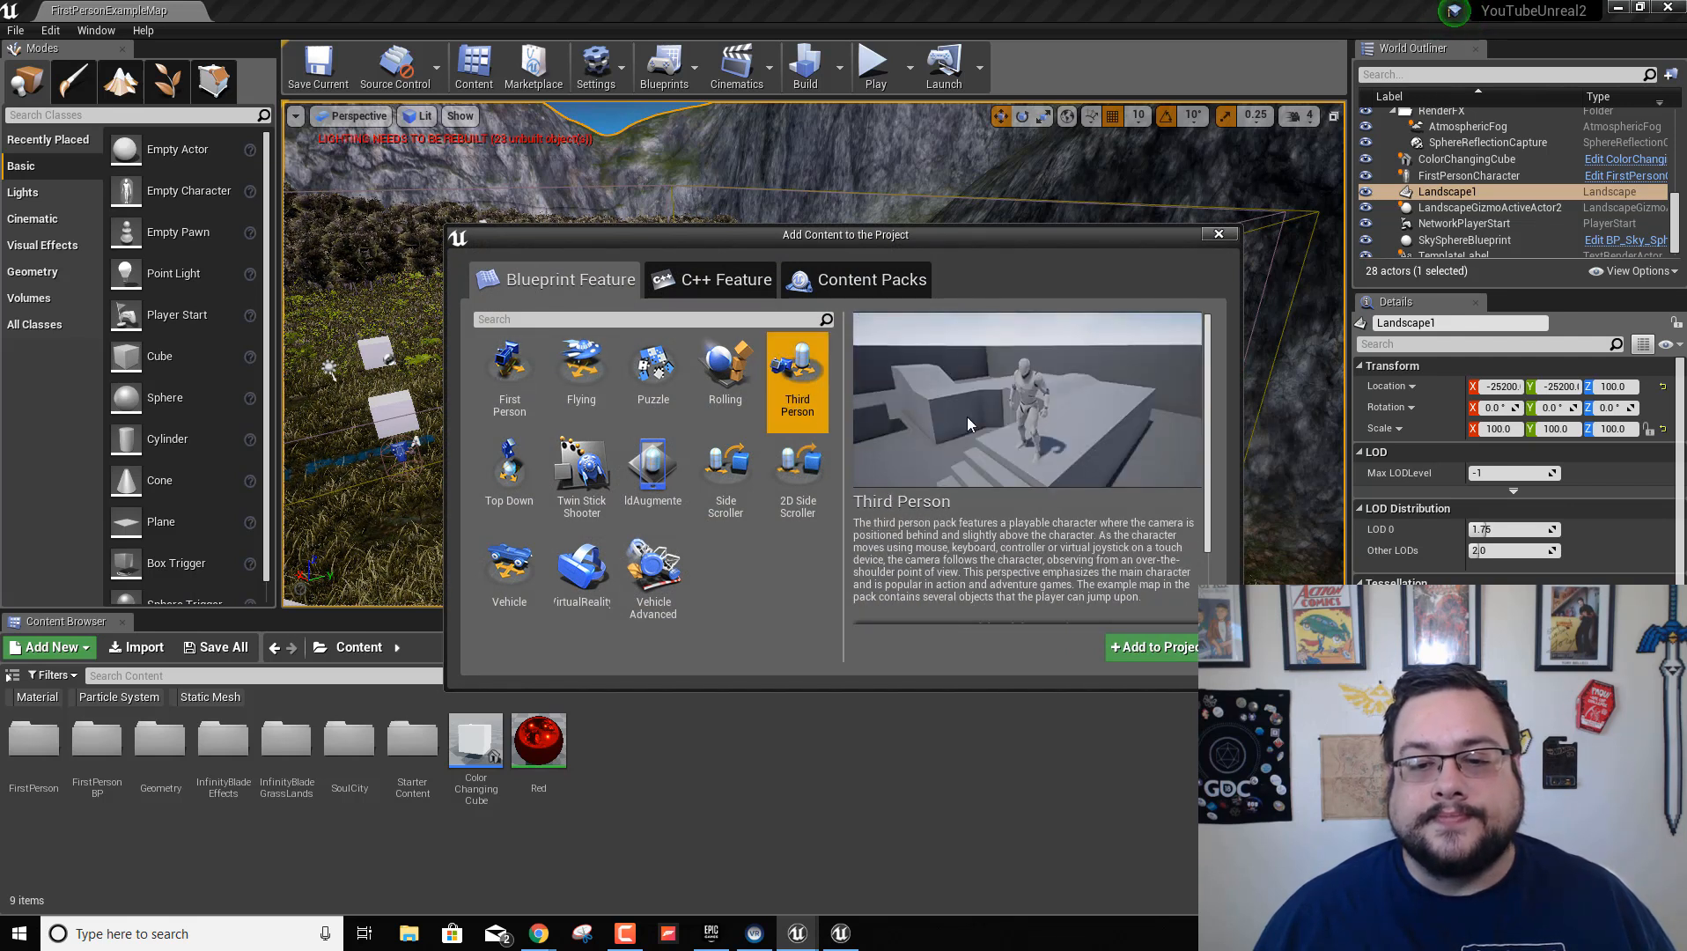
{"action": "left_click", "coordinate": [1155, 649]}
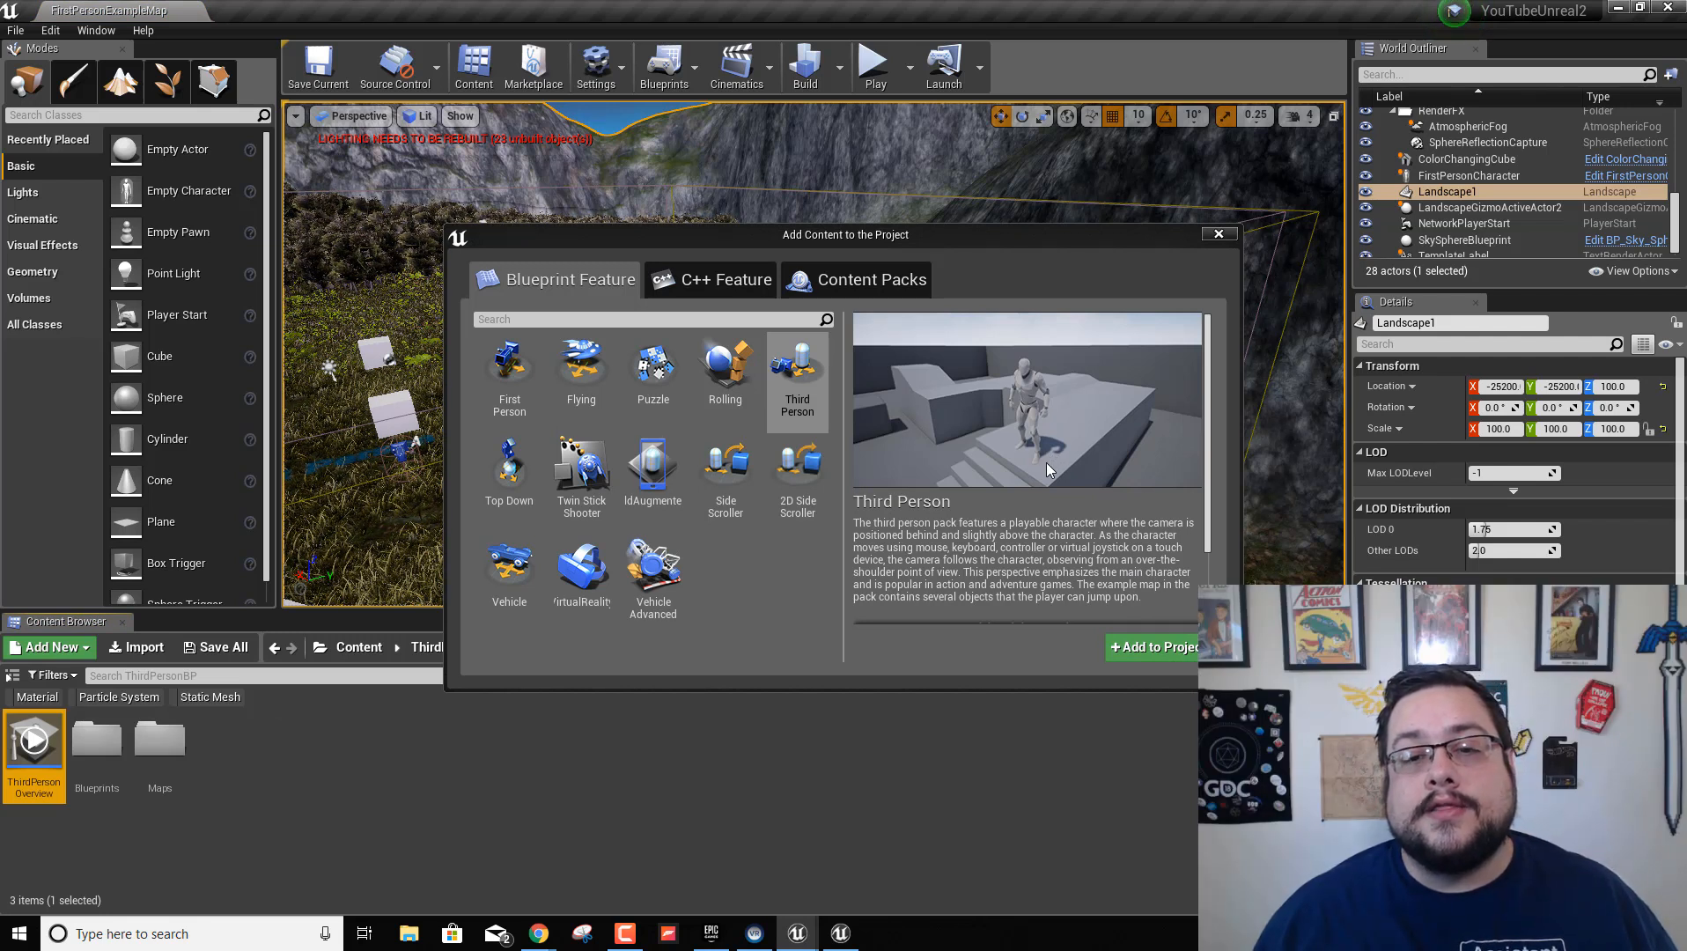
{"action": "left_click", "coordinate": [1213, 238]}
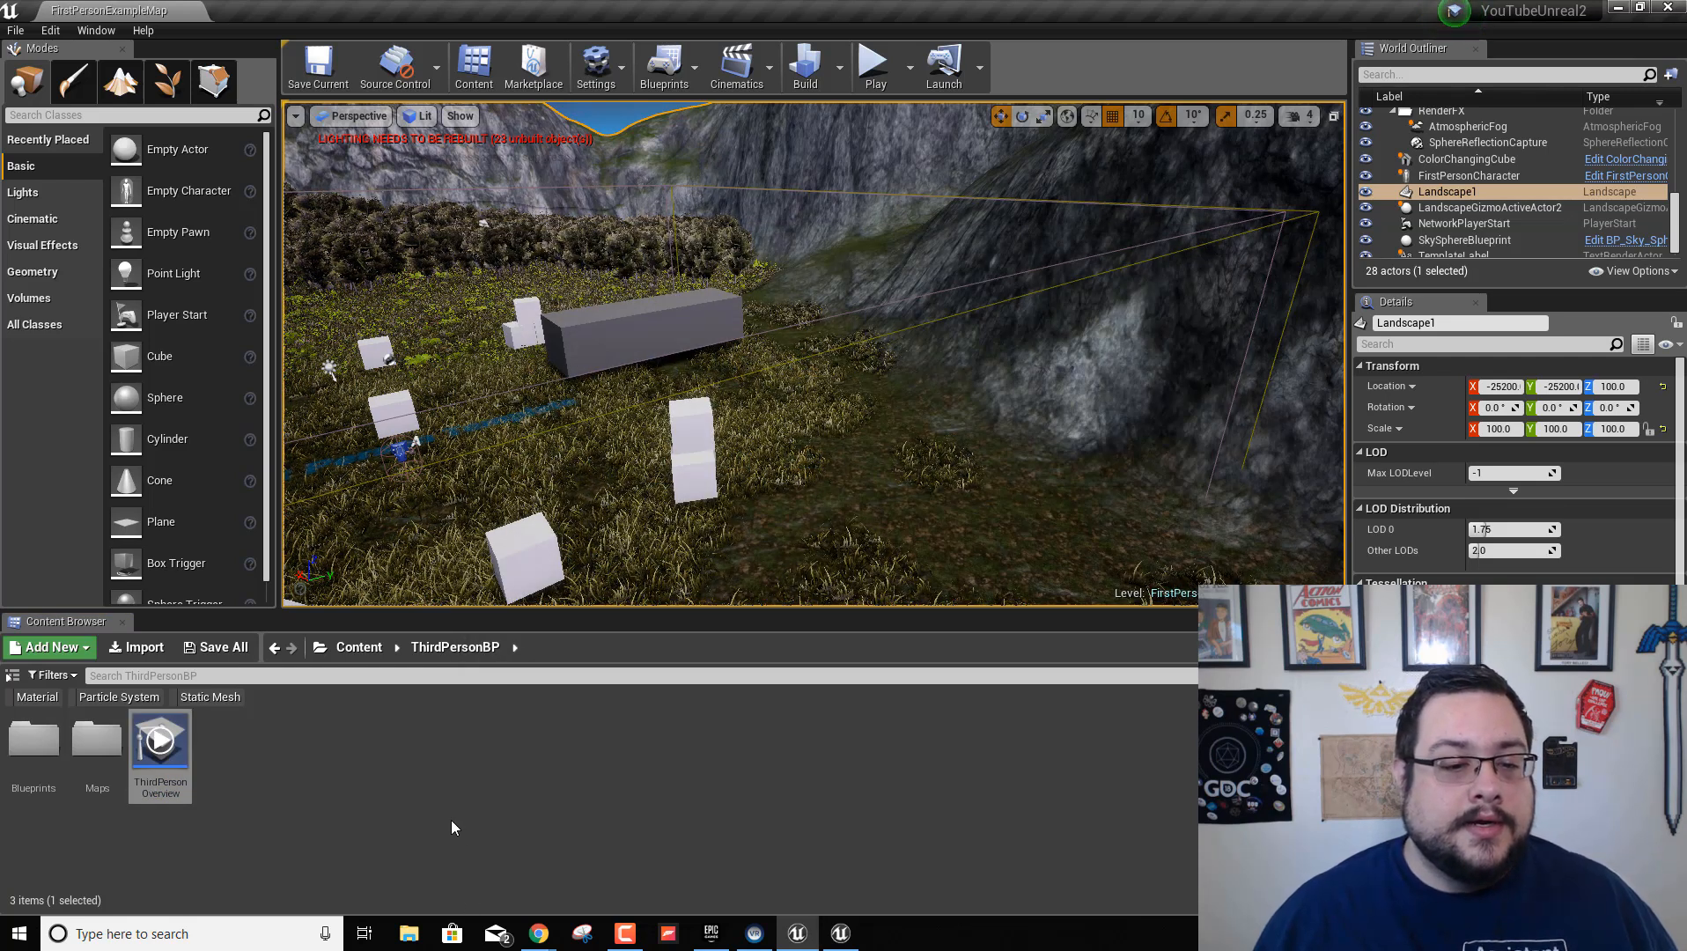
Open the ThirdPersonCharacter blueprint from the Blueprints folder of ThirdPersonBP
{"action": "left_click", "coordinate": [46, 756]}
{"action": "double_click", "coordinate": [46, 756]}
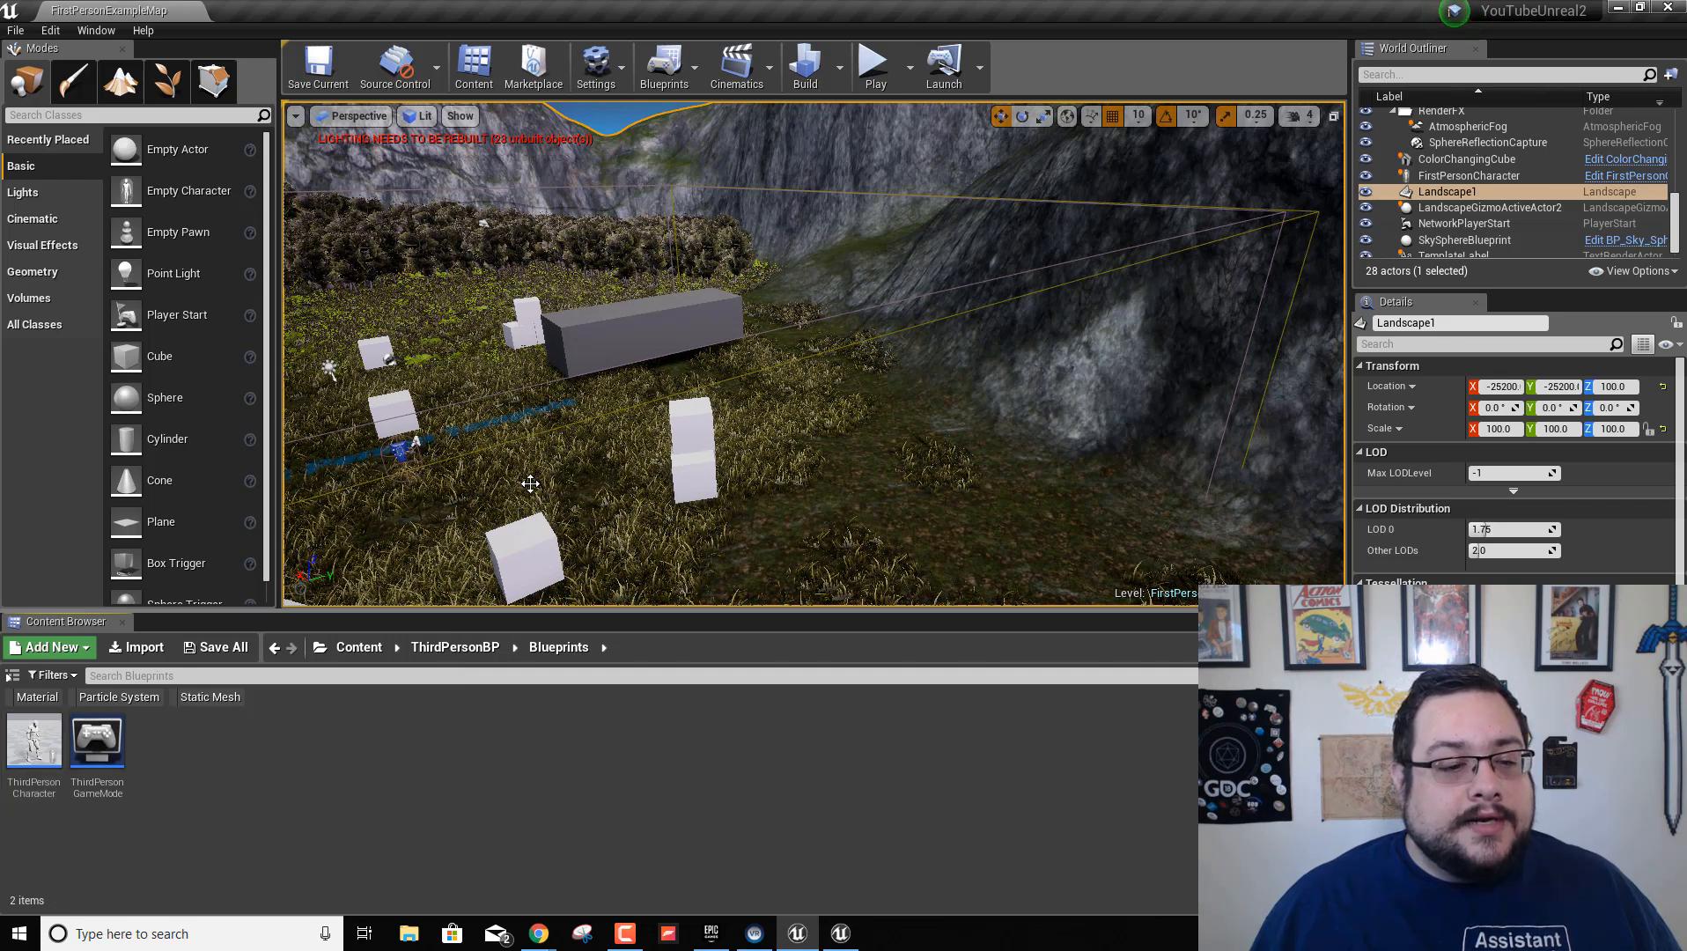
{"action": "left_click", "coordinate": [32, 757]}
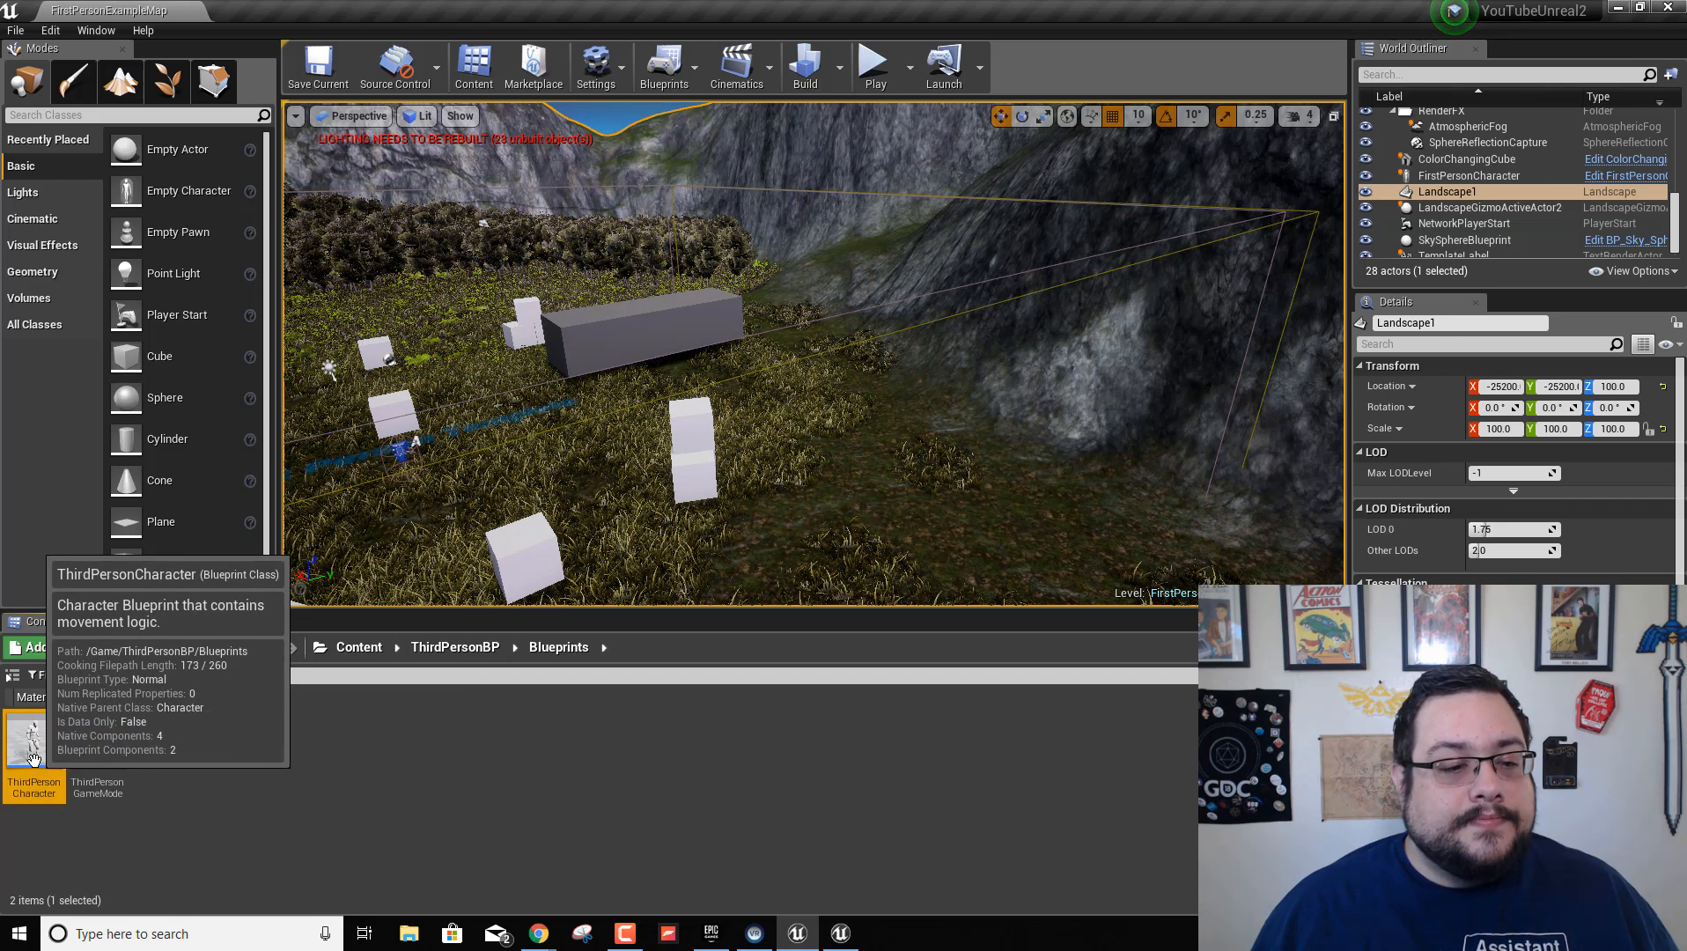
{"action": "double_click", "coordinate": [33, 757]}
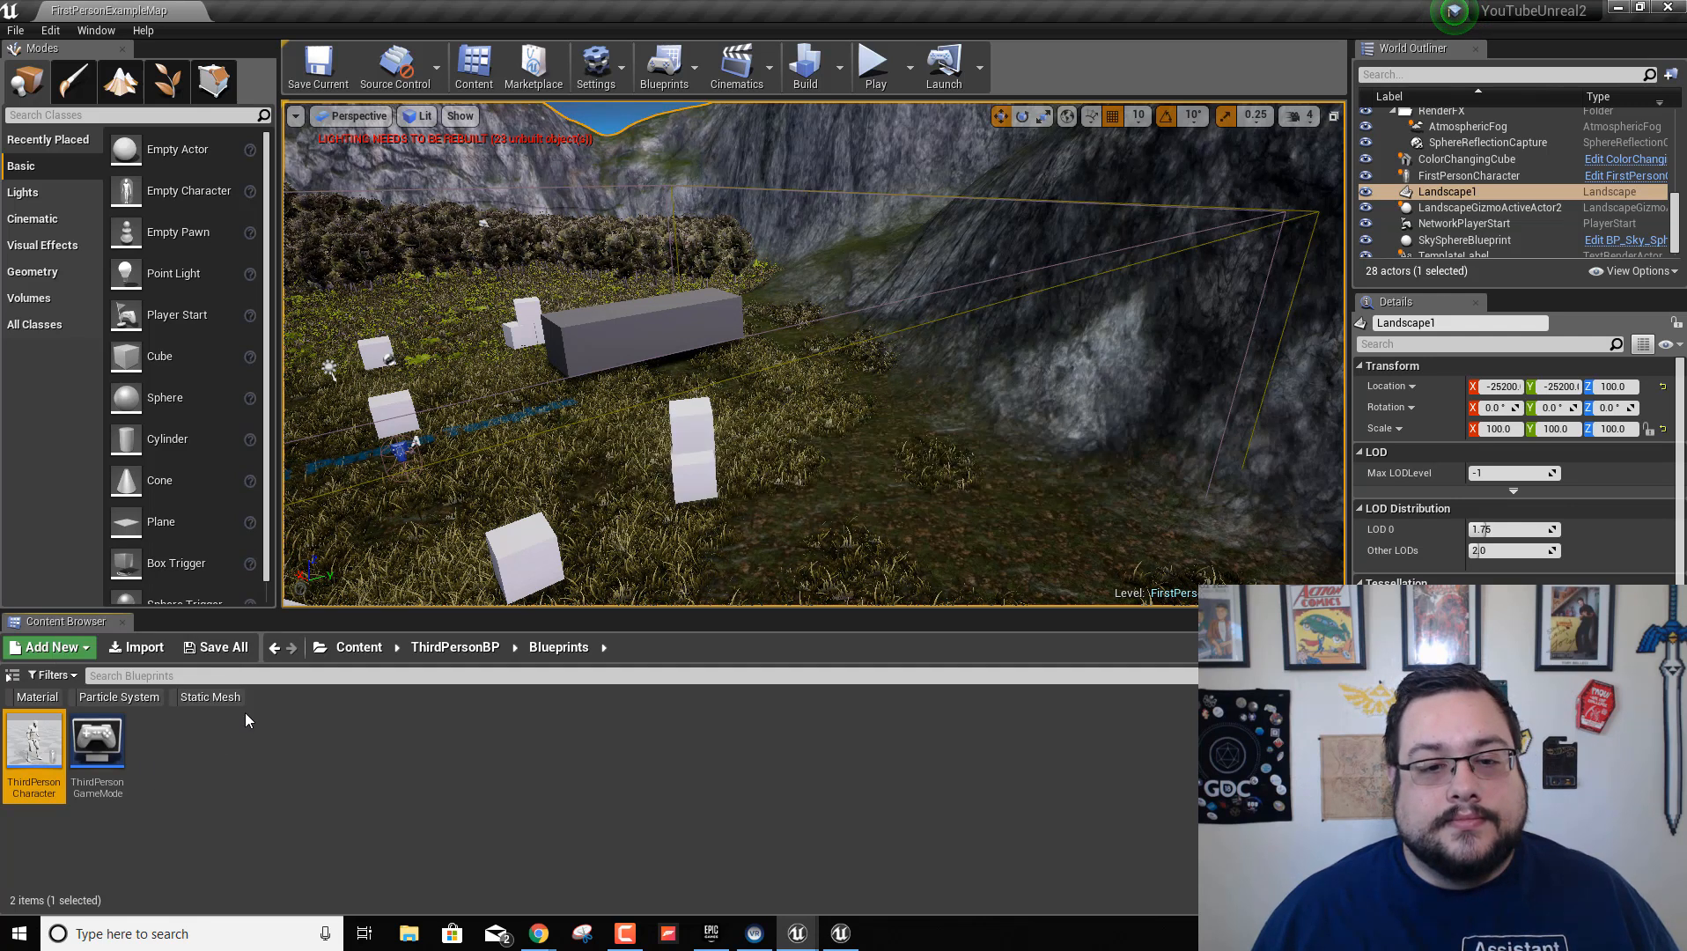
Delete all nodes from the ThirdPersonCharacter Event Graph, including the gamepad, mouse, touch and movement input groups, and compile the blueprint
{"action": "scroll", "coordinate": [550, 504], "scroll_direction": "down", "scroll_amount": 10}
{"action": "scroll", "coordinate": [549, 504], "scroll_direction": "down", "scroll_amount": 1}
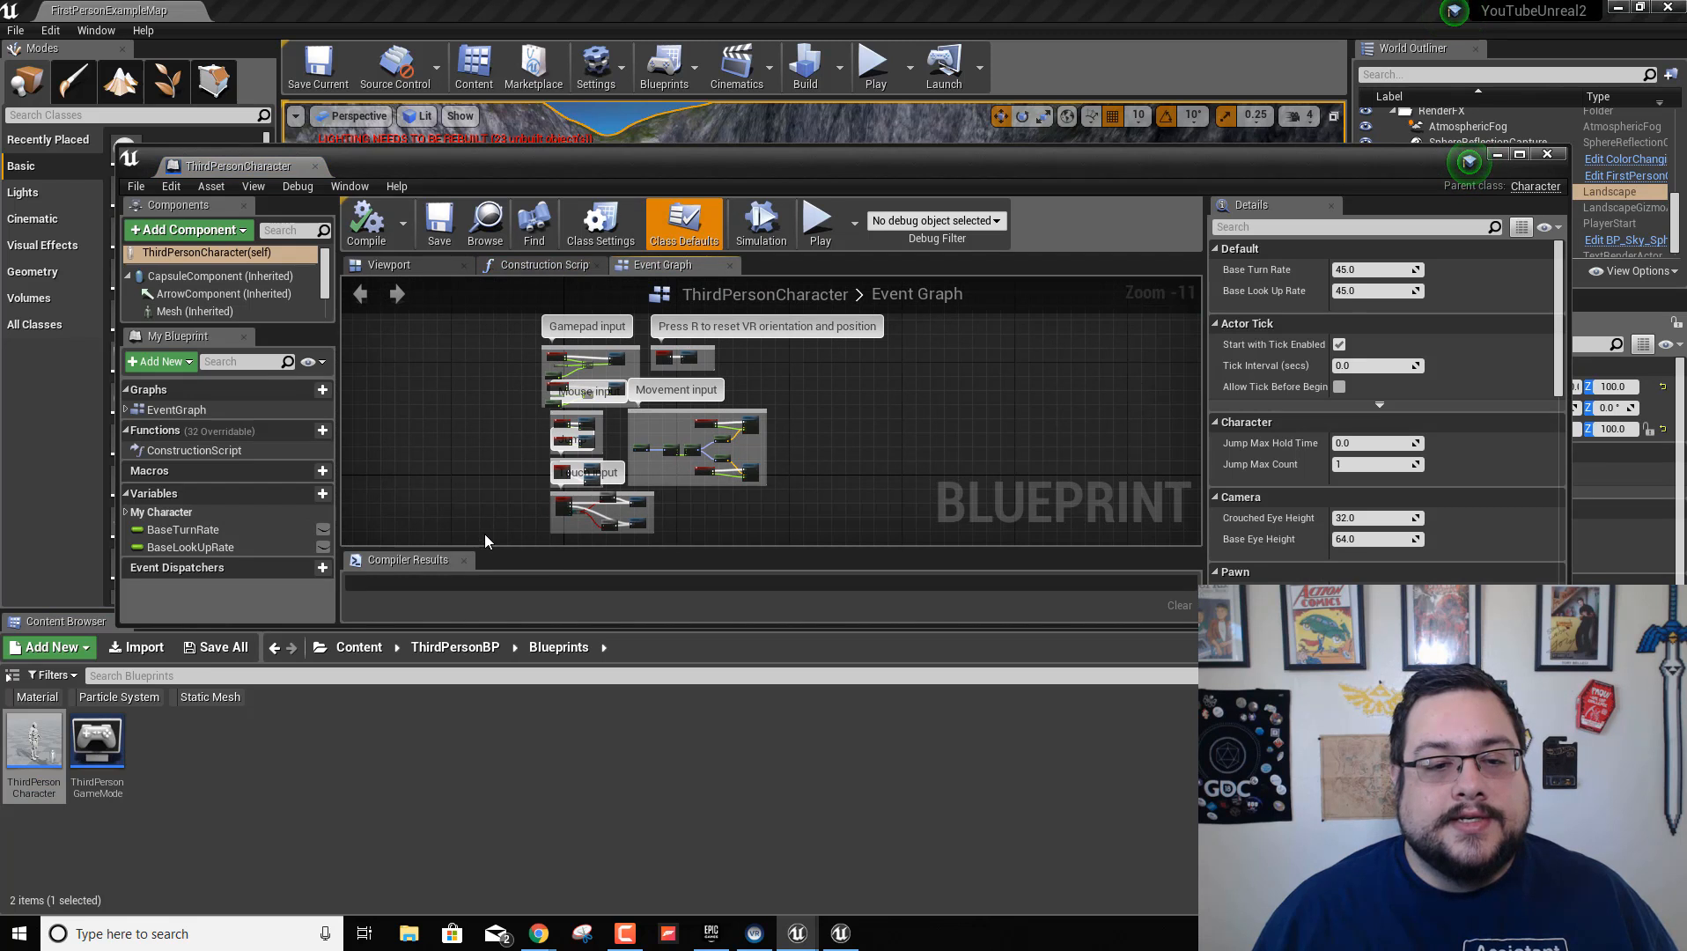
{"action": "left_click_drag", "start_coordinate": [486, 534], "coordinate": [1005, 475]}
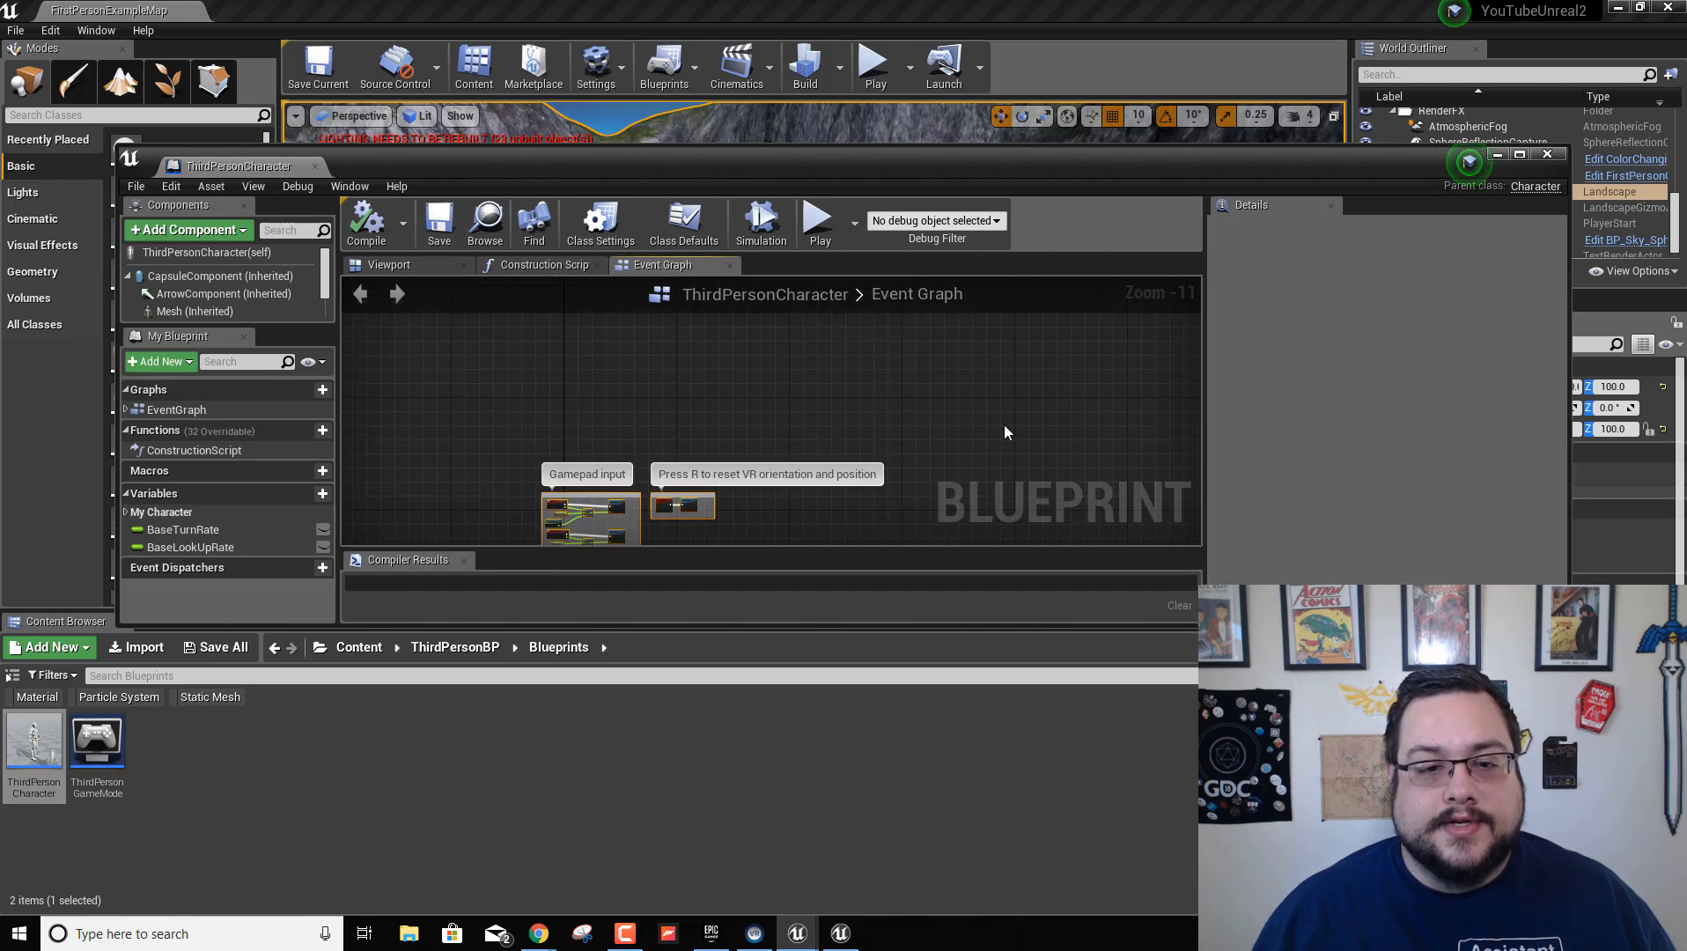
{"action": "key", "text": "Delete"}
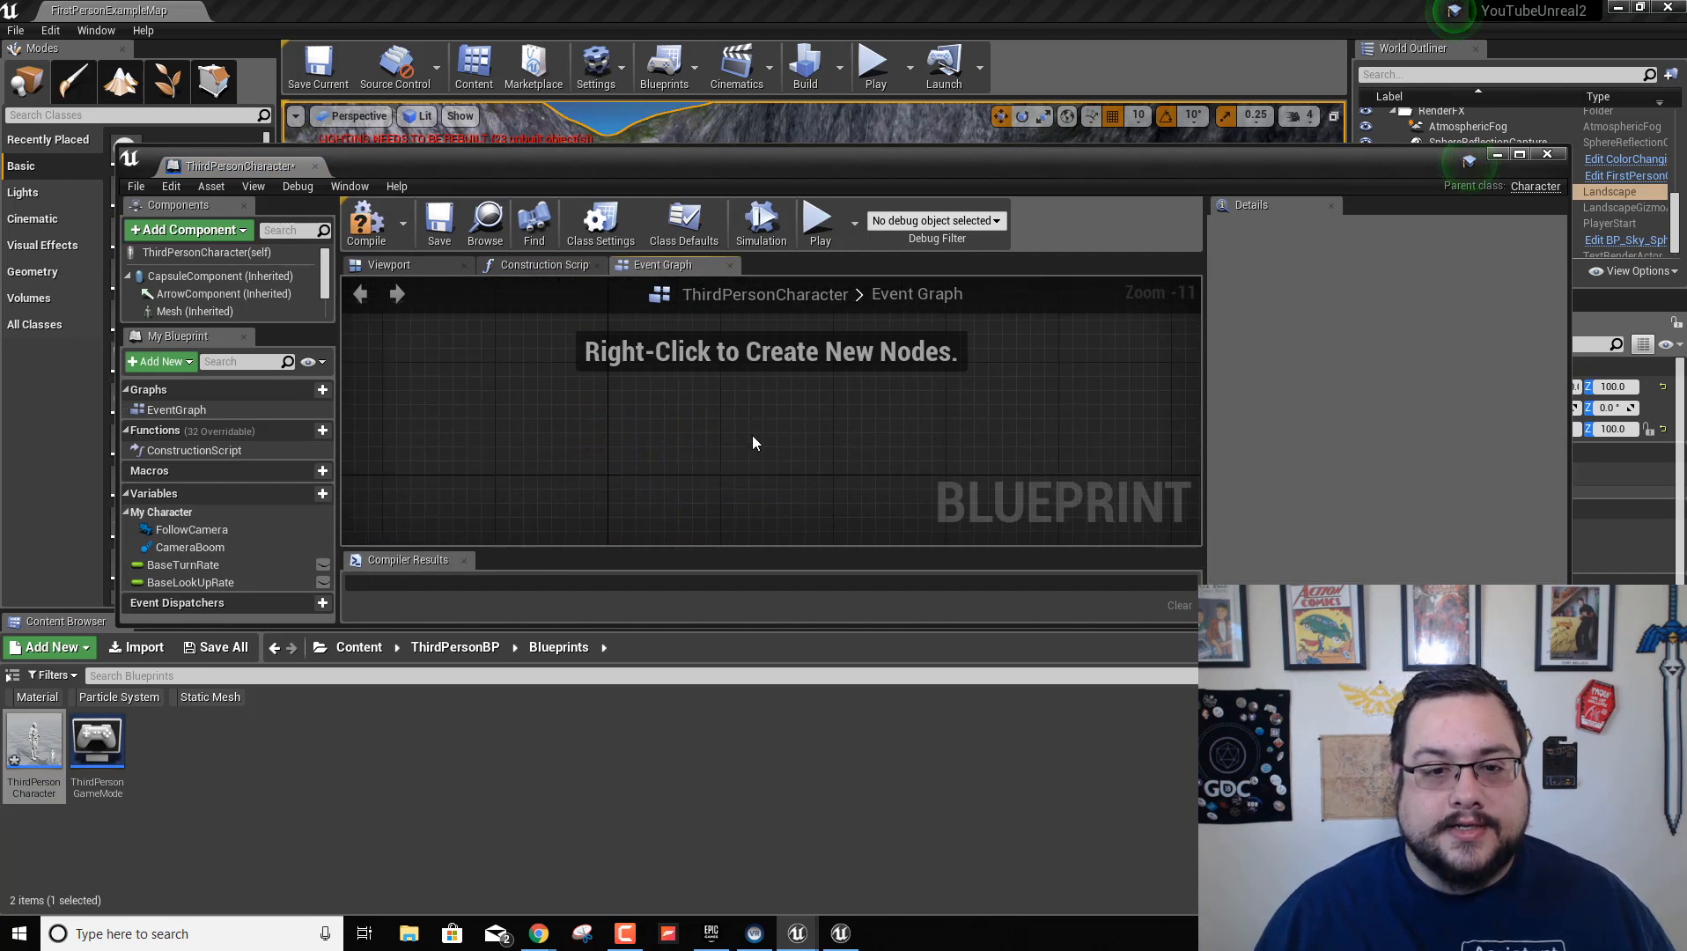
{"action": "left_click", "coordinate": [385, 243]}
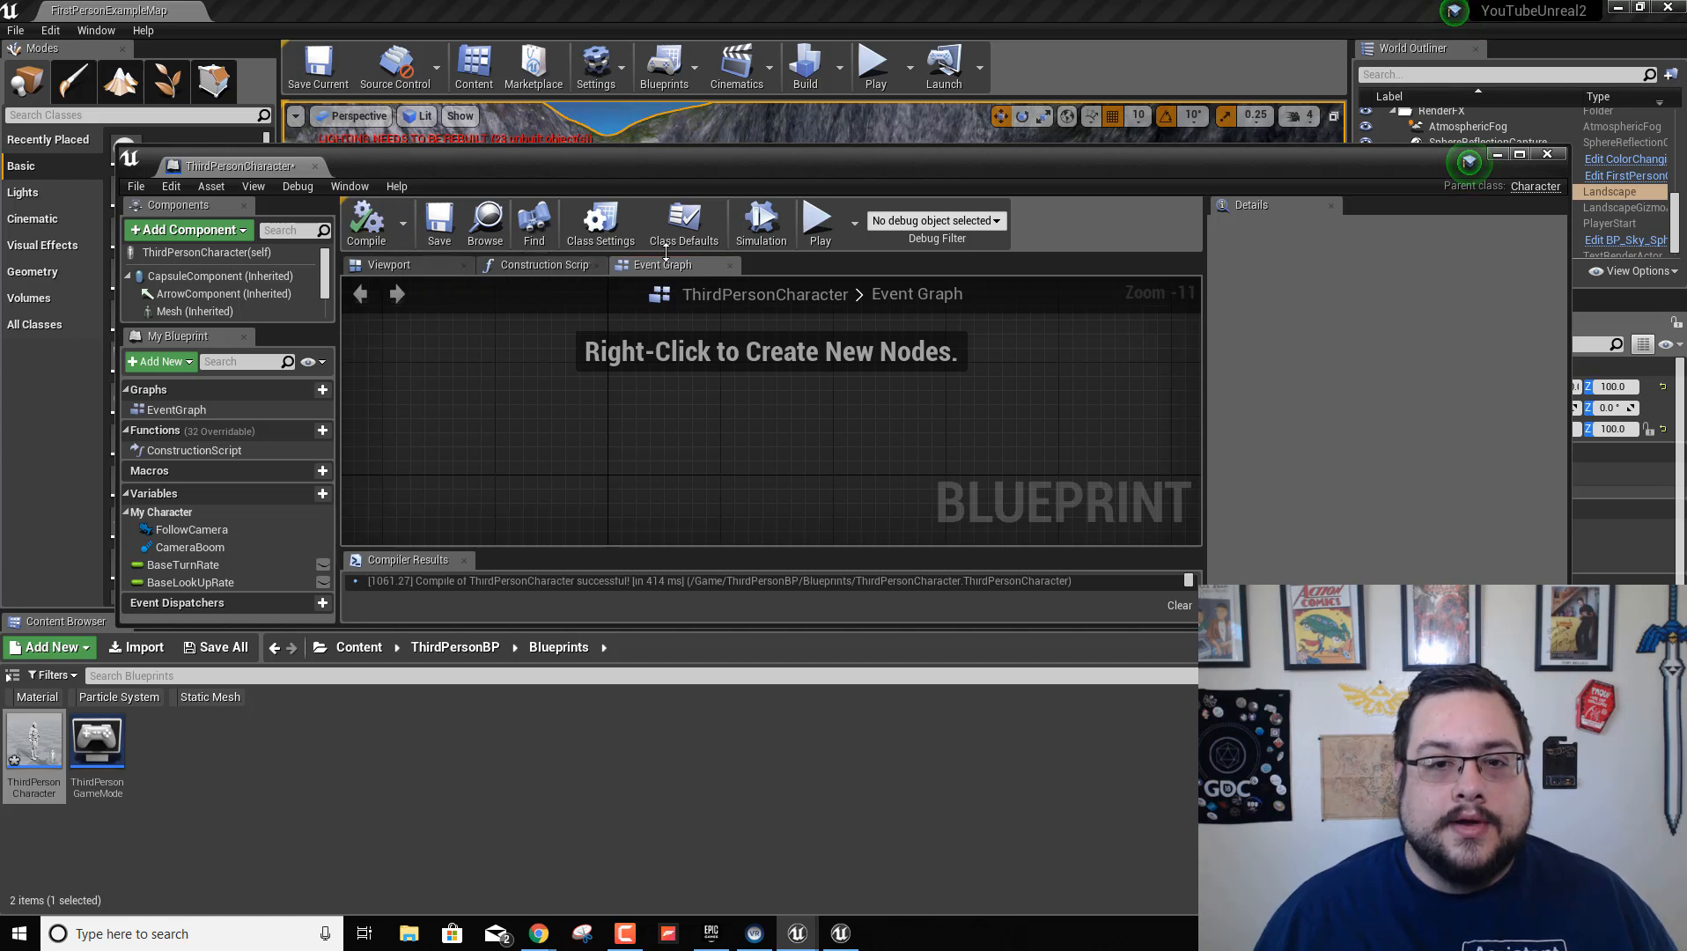
{"action": "left_click", "coordinate": [1547, 155]}
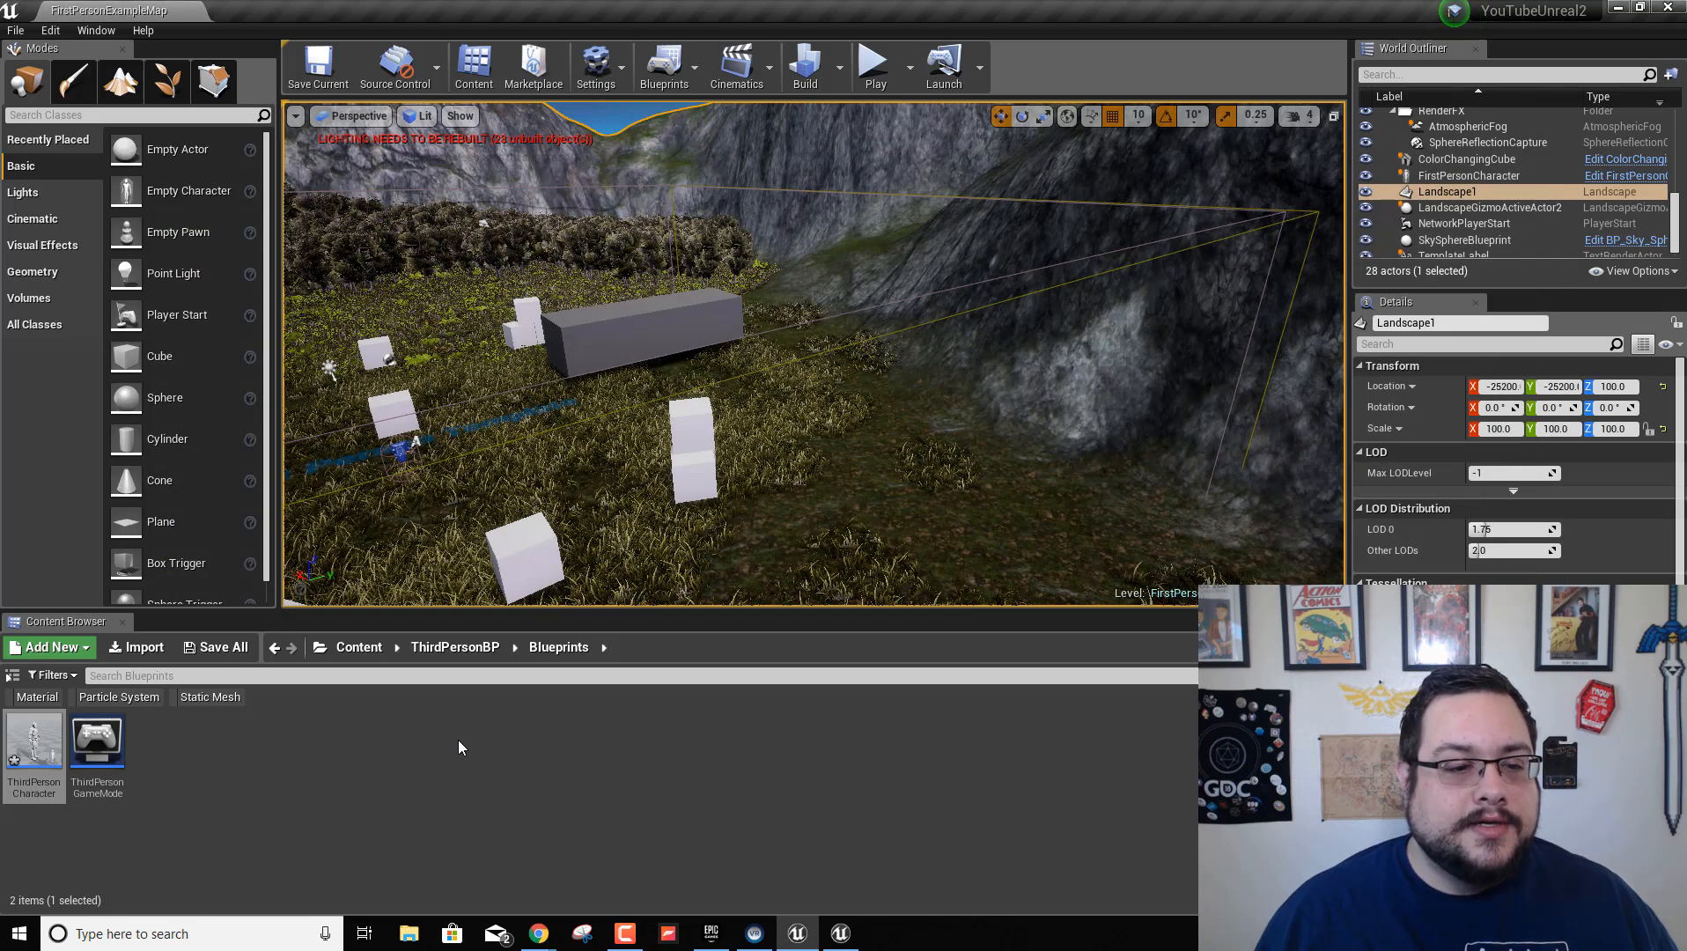
Rename the ThirdPersonCharacter blueprint as AIPawn
{"action": "right_click", "coordinate": [38, 792]}
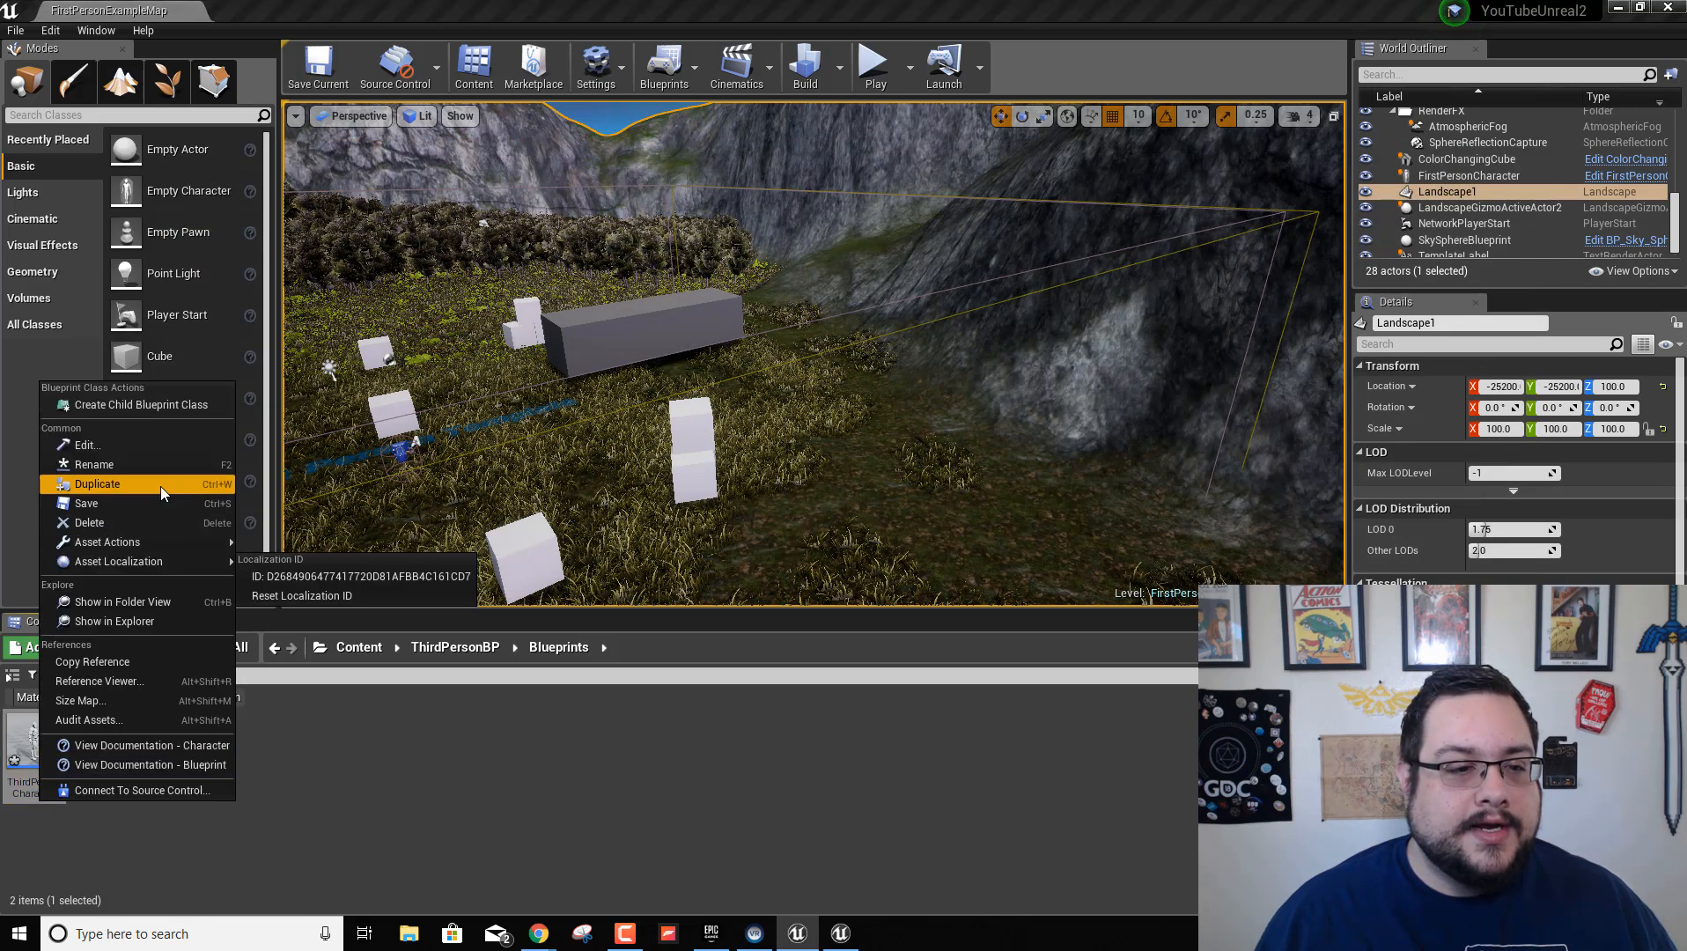
{"action": "left_click", "coordinate": [158, 464]}
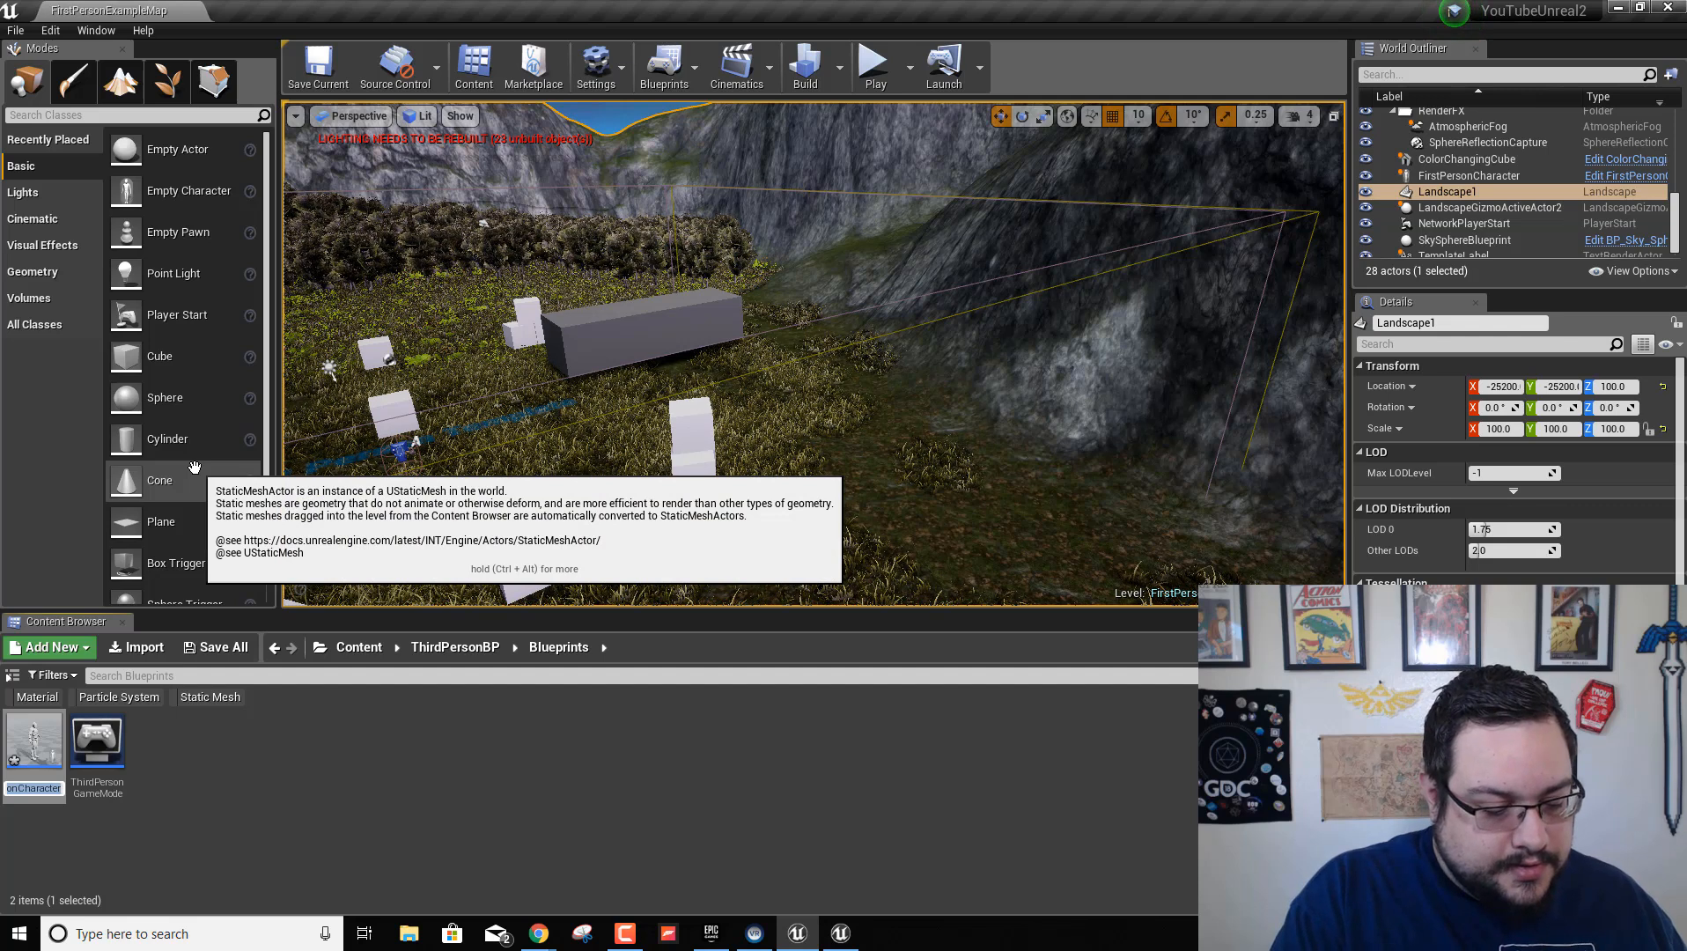
{"action": "type", "text": "AIP"}
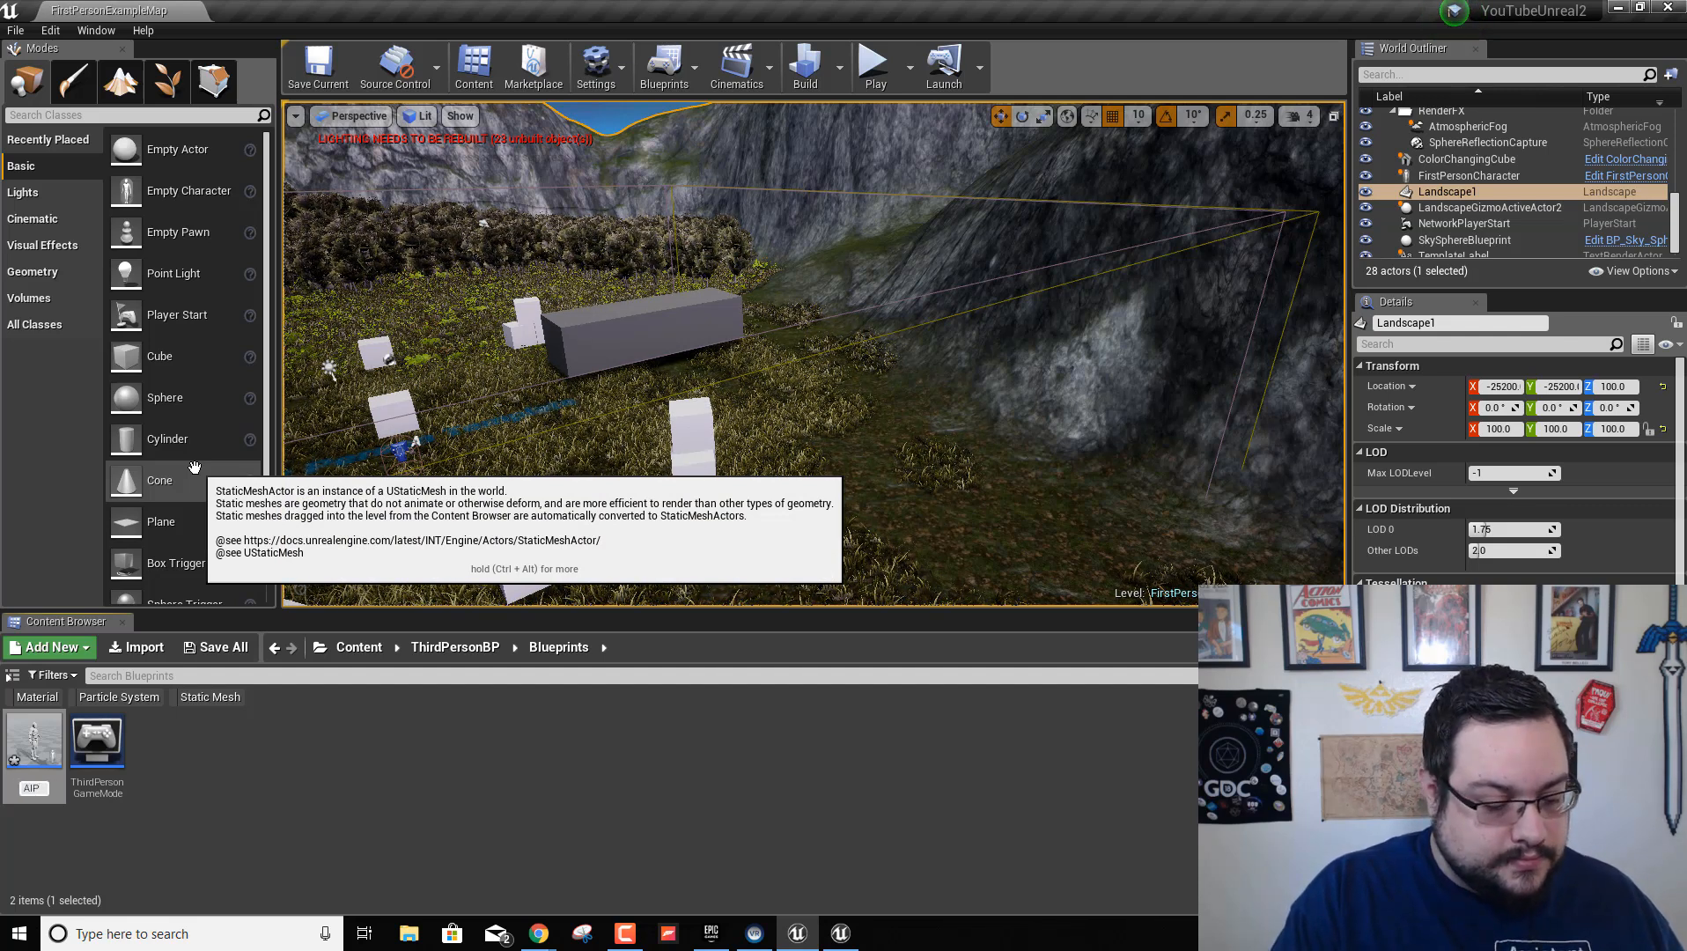
{"action": "type", "text": "awn"}
{"action": "key", "text": "Return"}
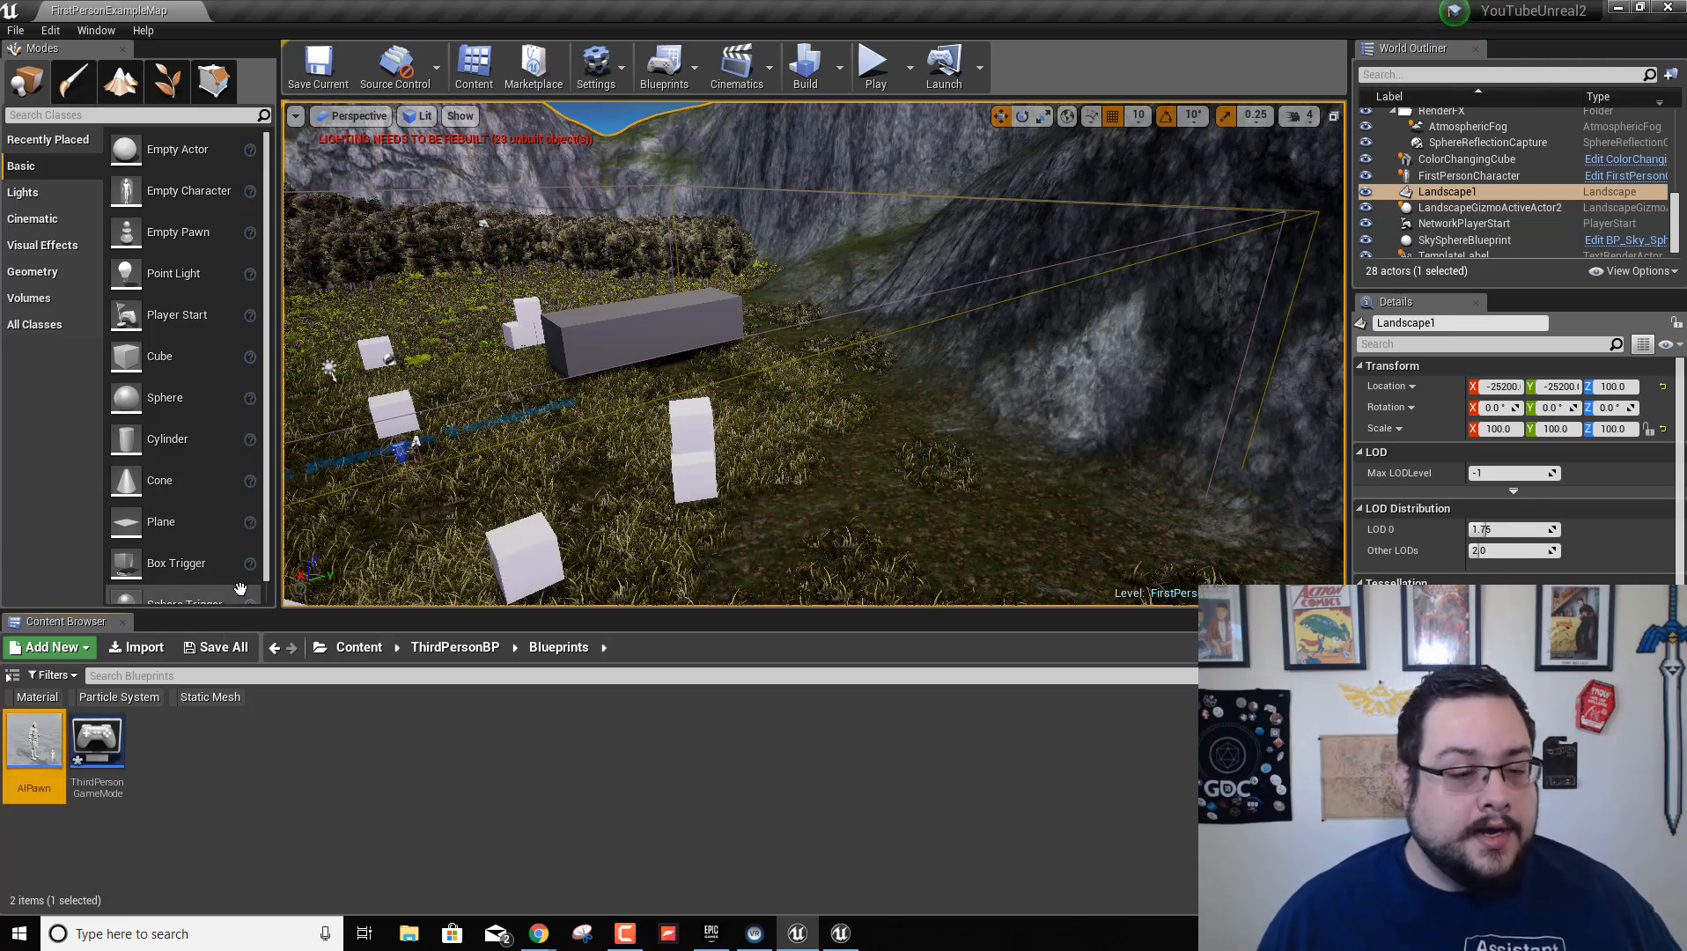
Remove the FollowCamera and CameraBoom components from the AIPawn blueprint and compile it
{"action": "right_click_drag", "start_coordinate": [512, 483], "coordinate": [353, 506]}
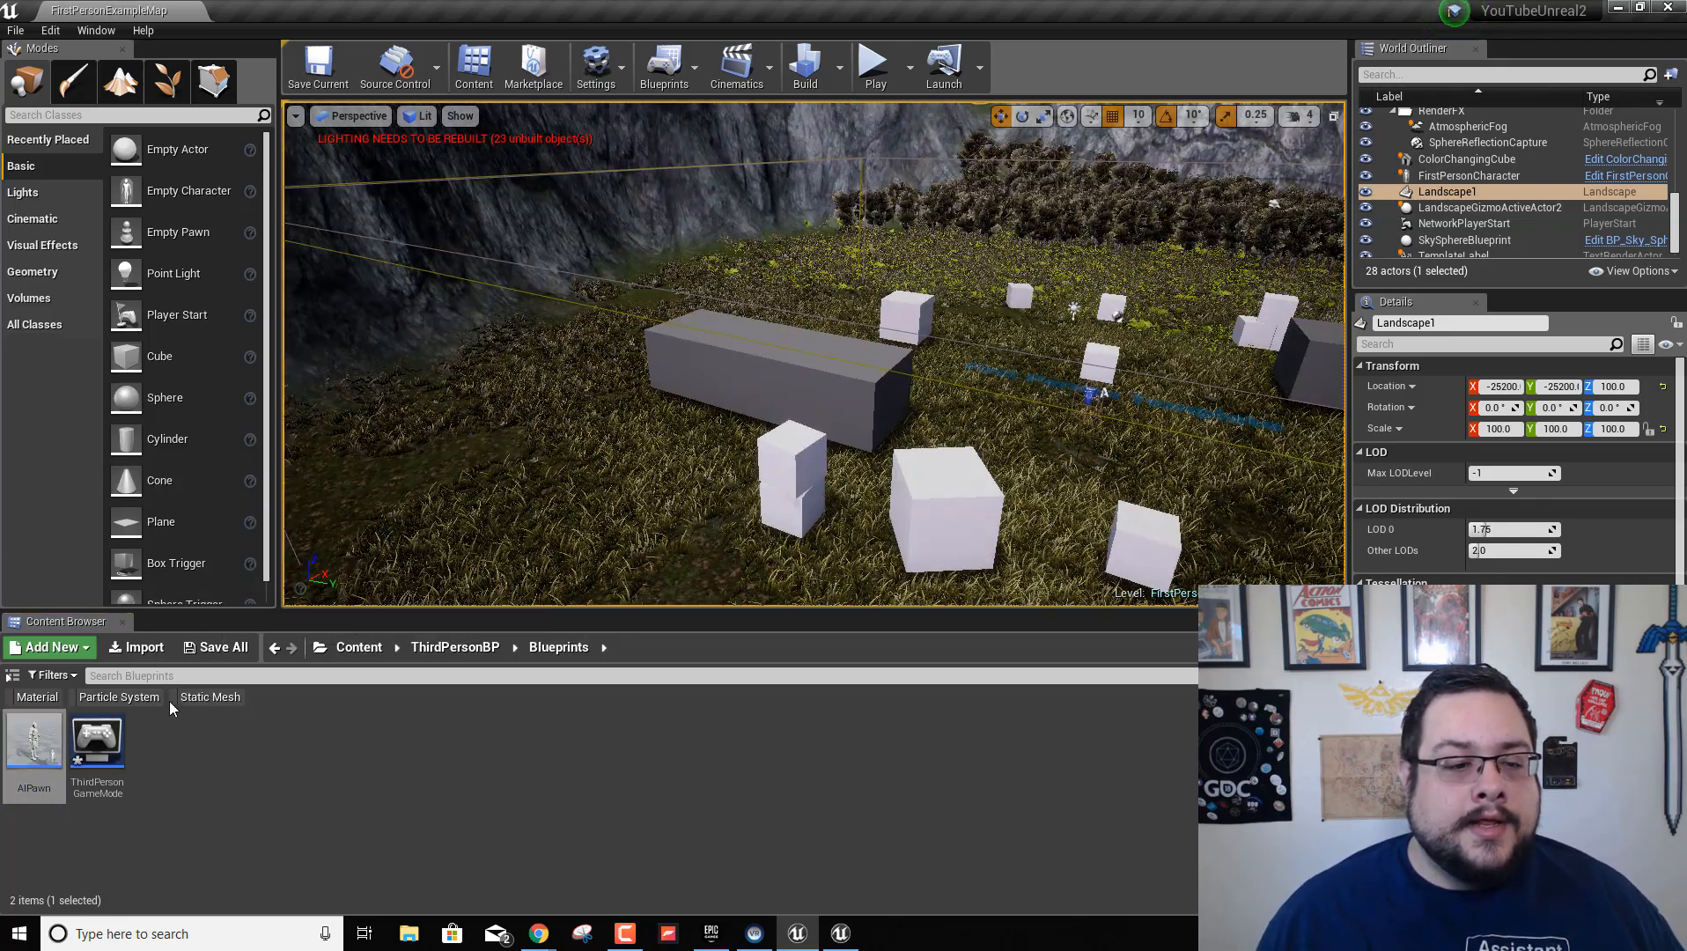
{"action": "double_click", "coordinate": [33, 745]}
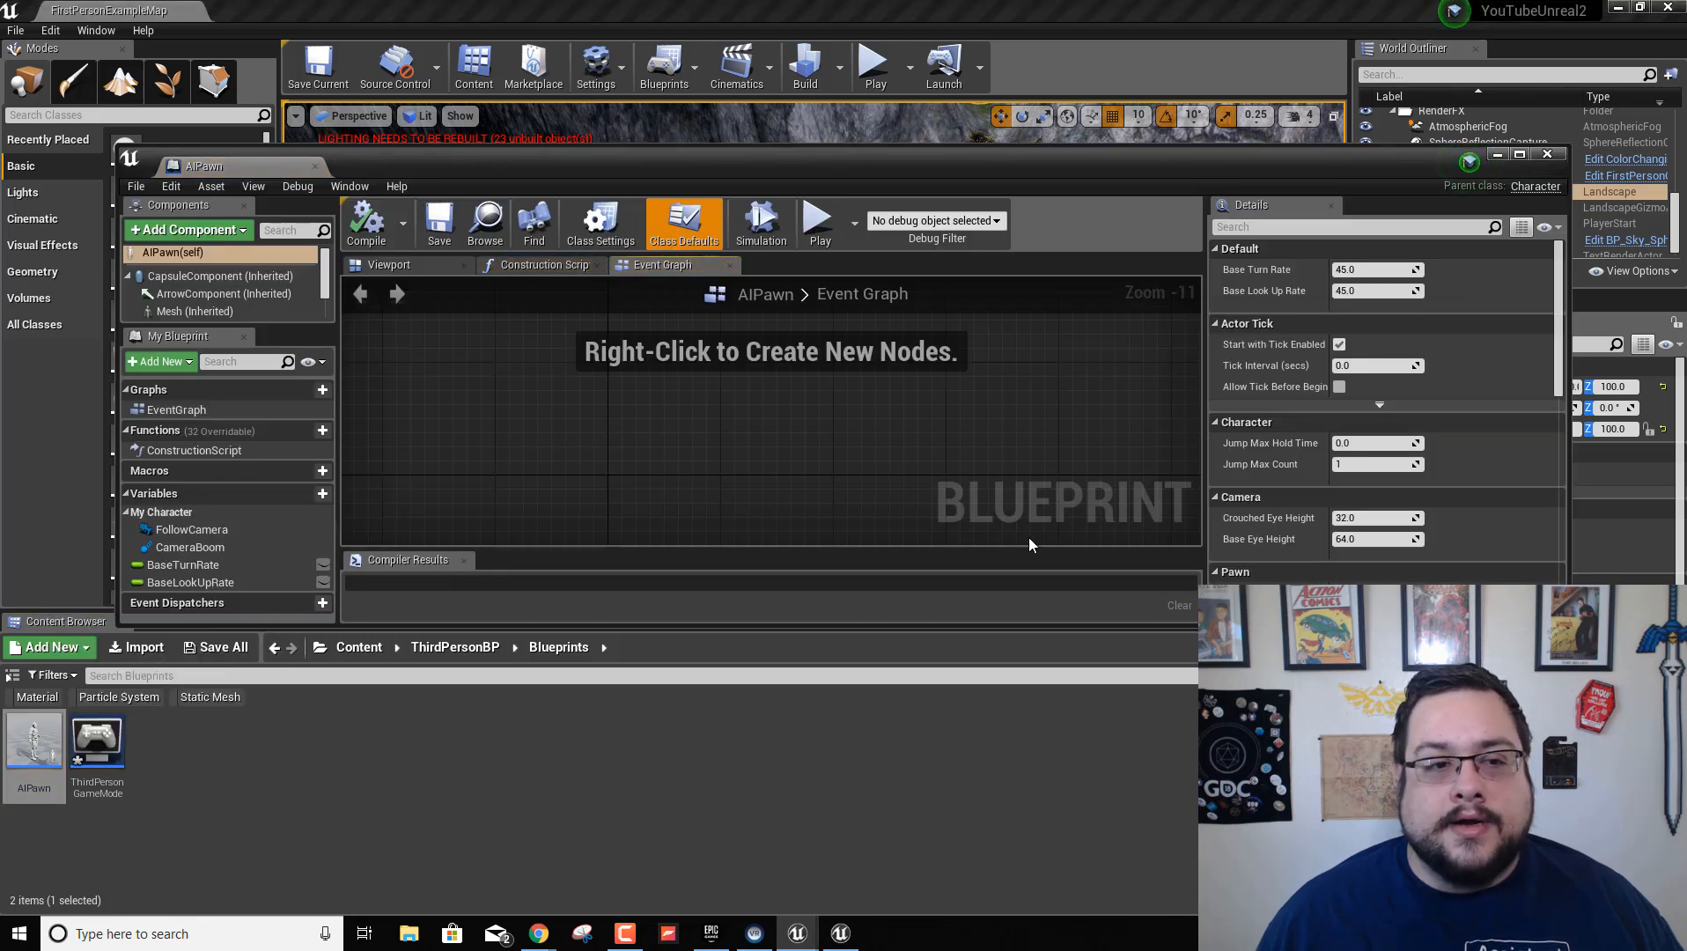
{"action": "left_click", "coordinate": [231, 535]}
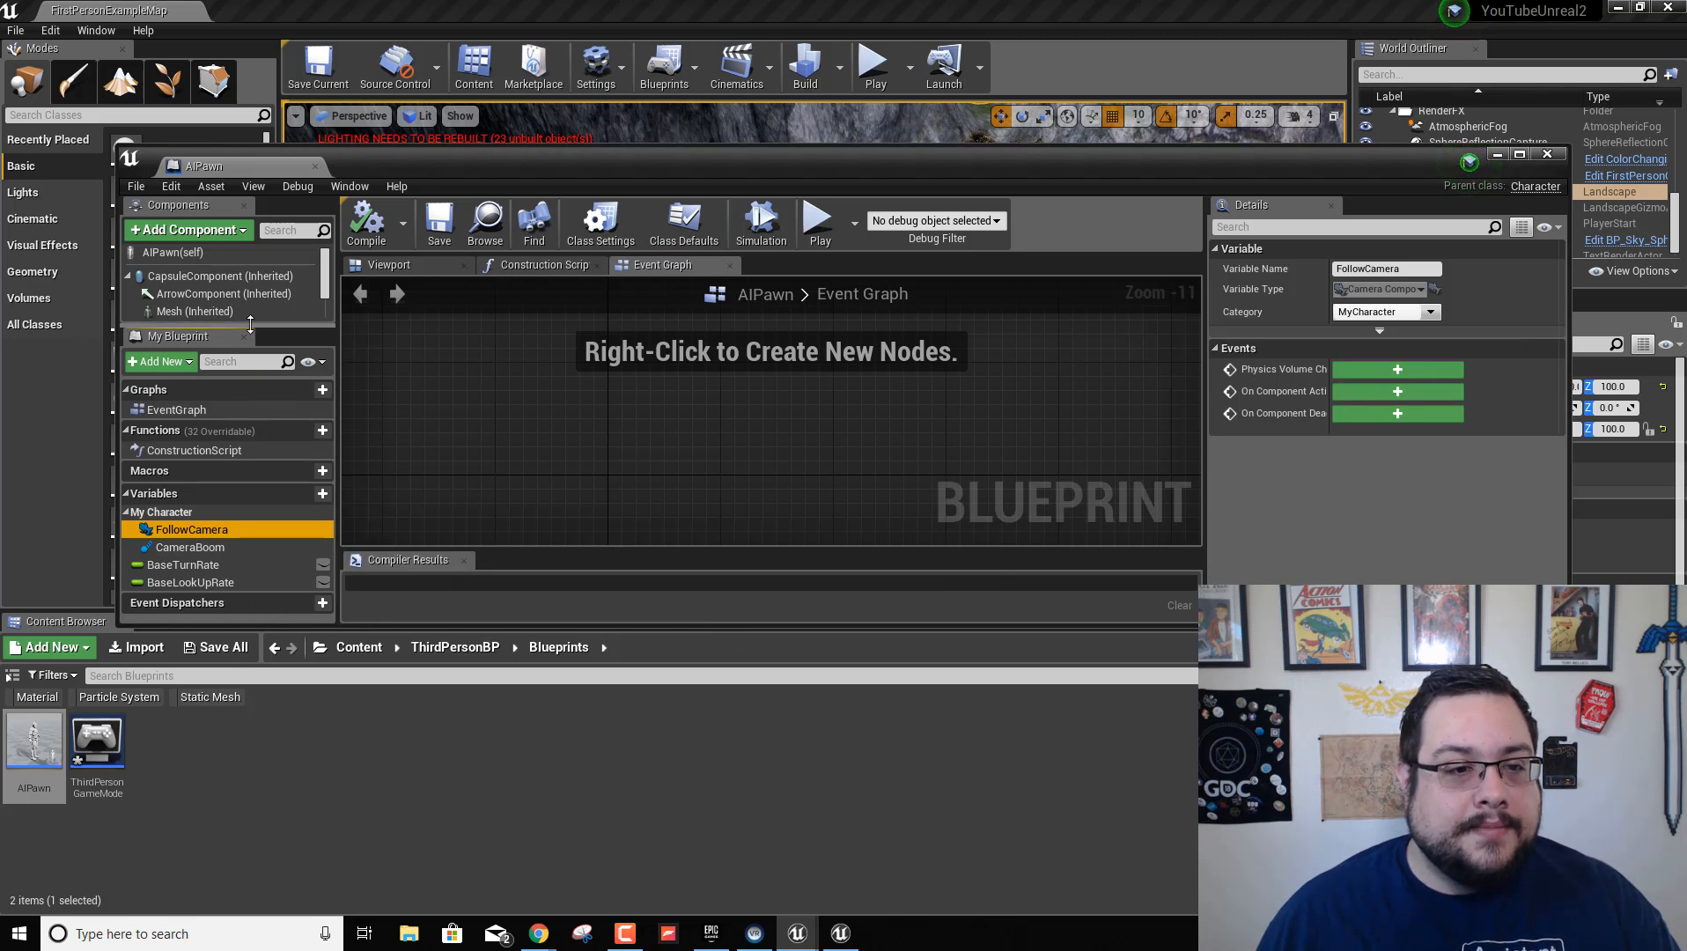
{"action": "left_click_drag", "start_coordinate": [250, 325], "coordinate": [250, 469]}
{"action": "left_click", "coordinate": [208, 331]}
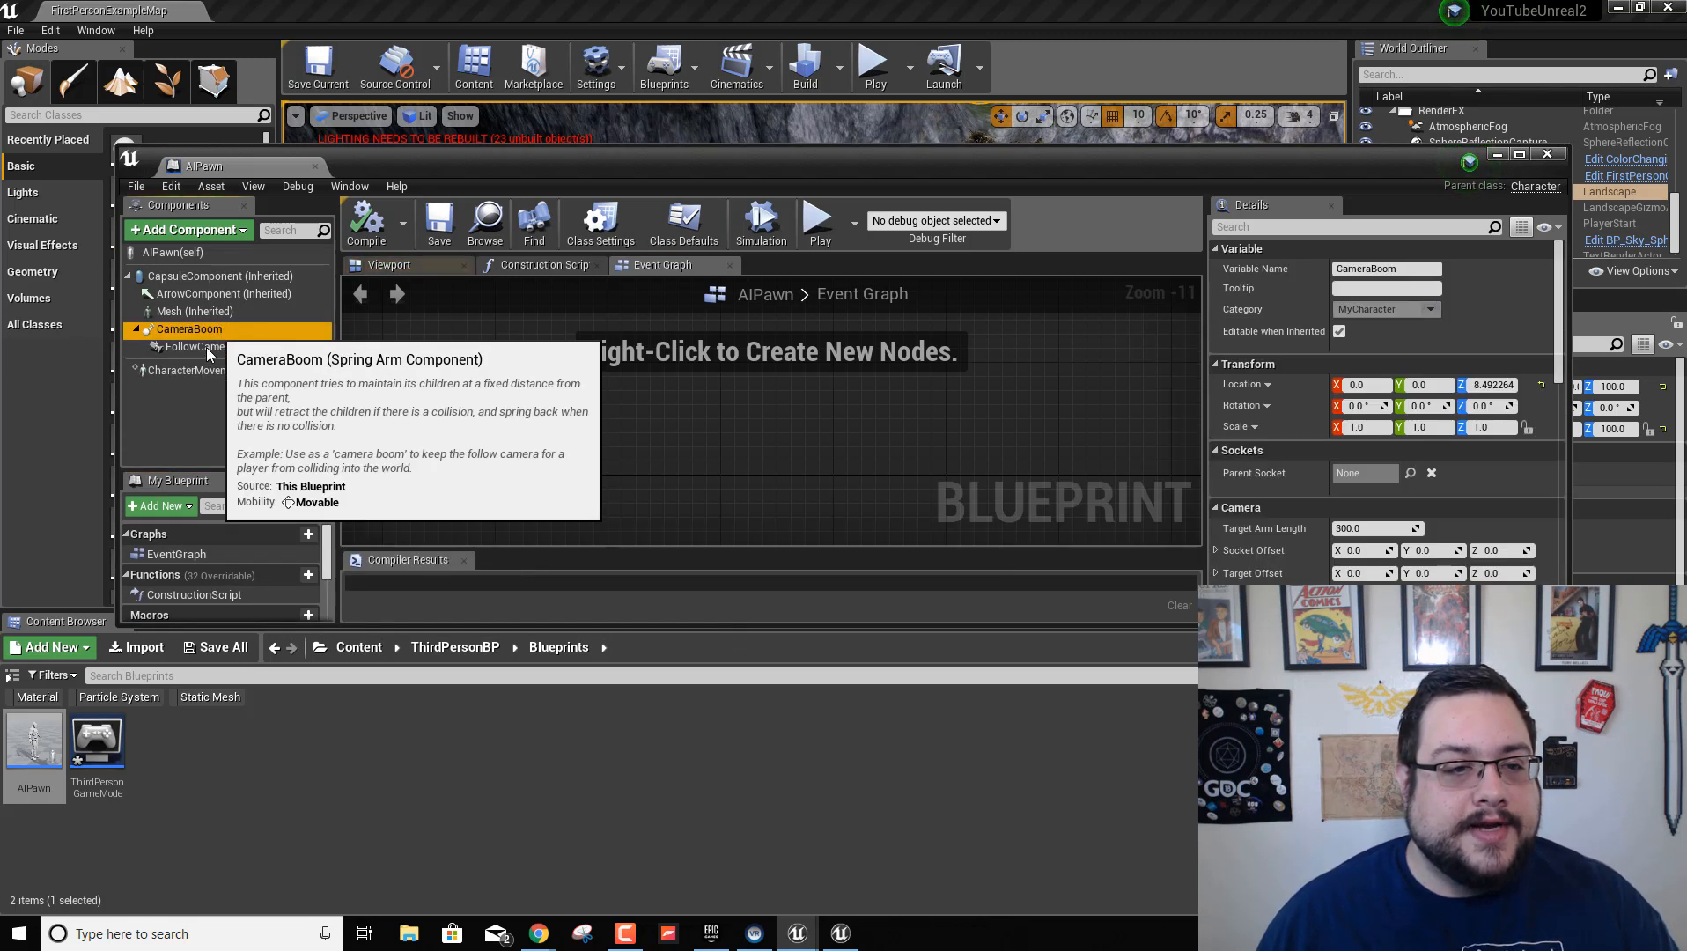
{"action": "left_click", "coordinate": [204, 350]}
{"action": "key", "text": "Delete"}
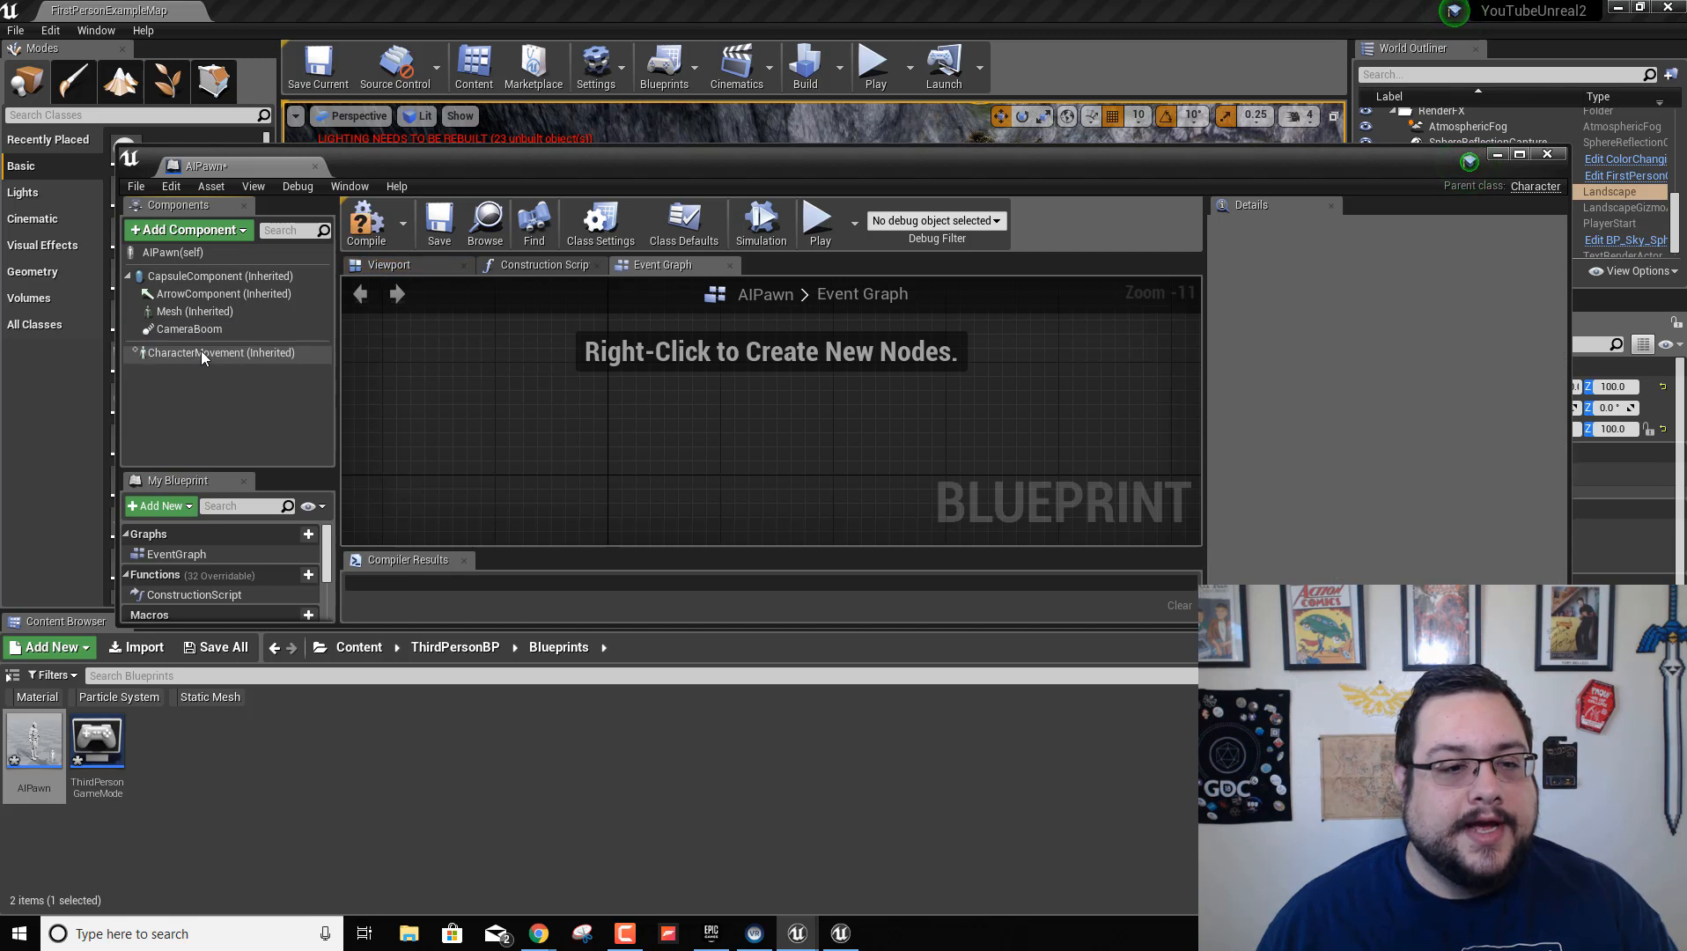
{"action": "left_click", "coordinate": [193, 329]}
{"action": "key", "text": "Delete"}
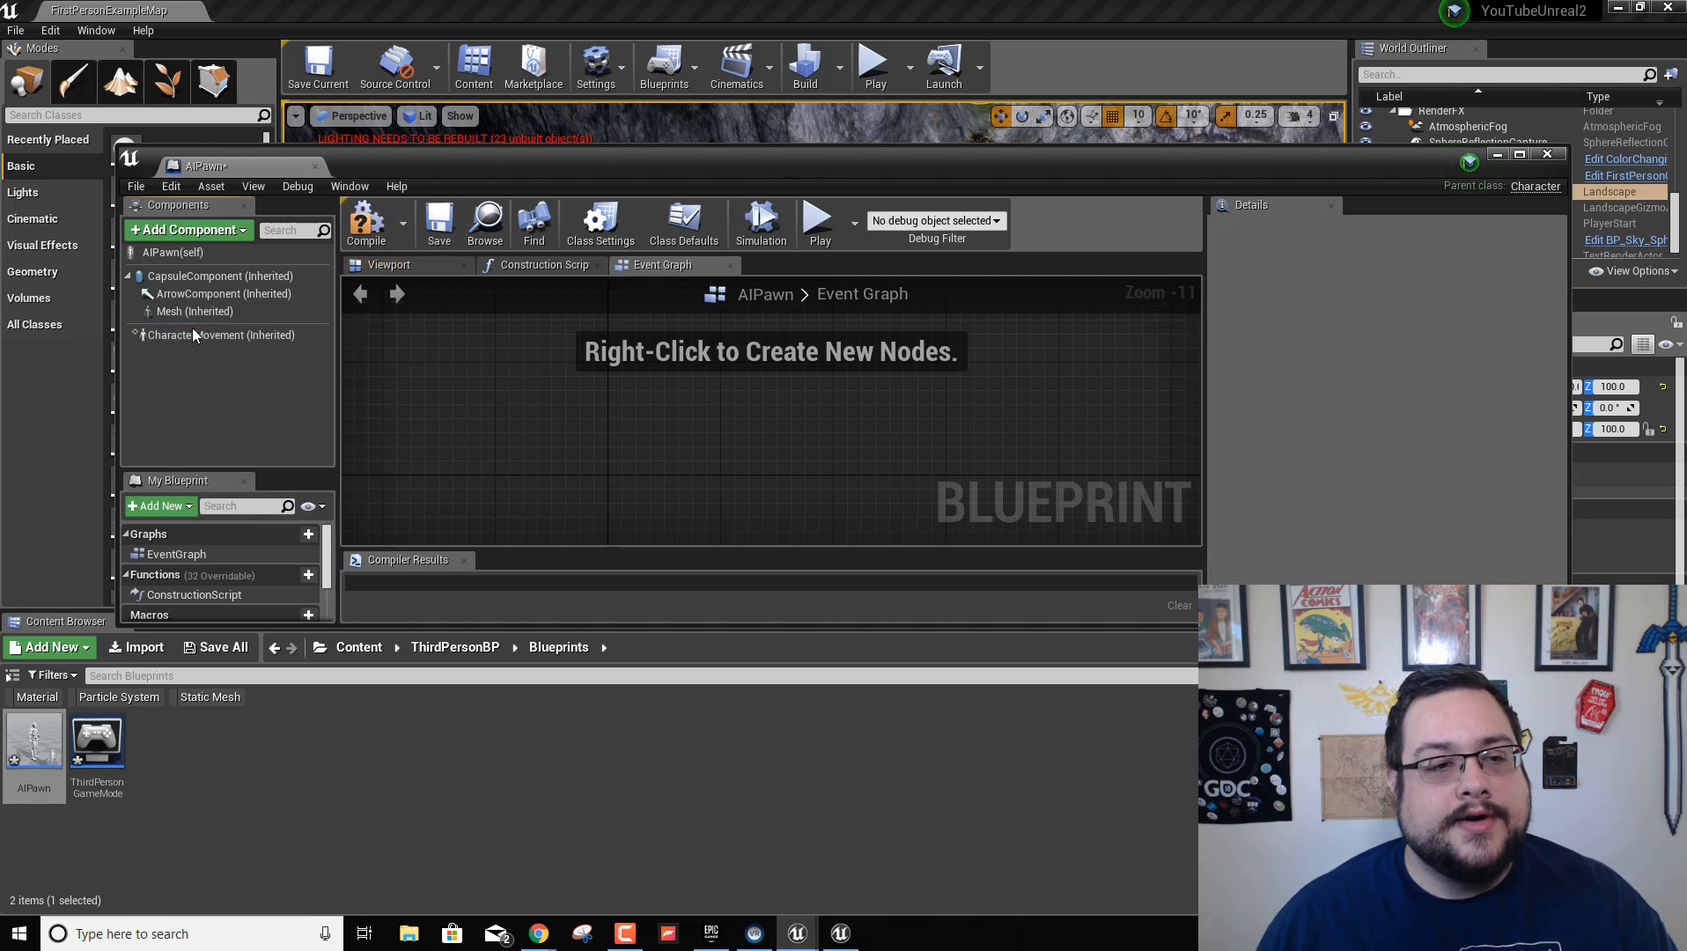
{"action": "left_click", "coordinate": [209, 255]}
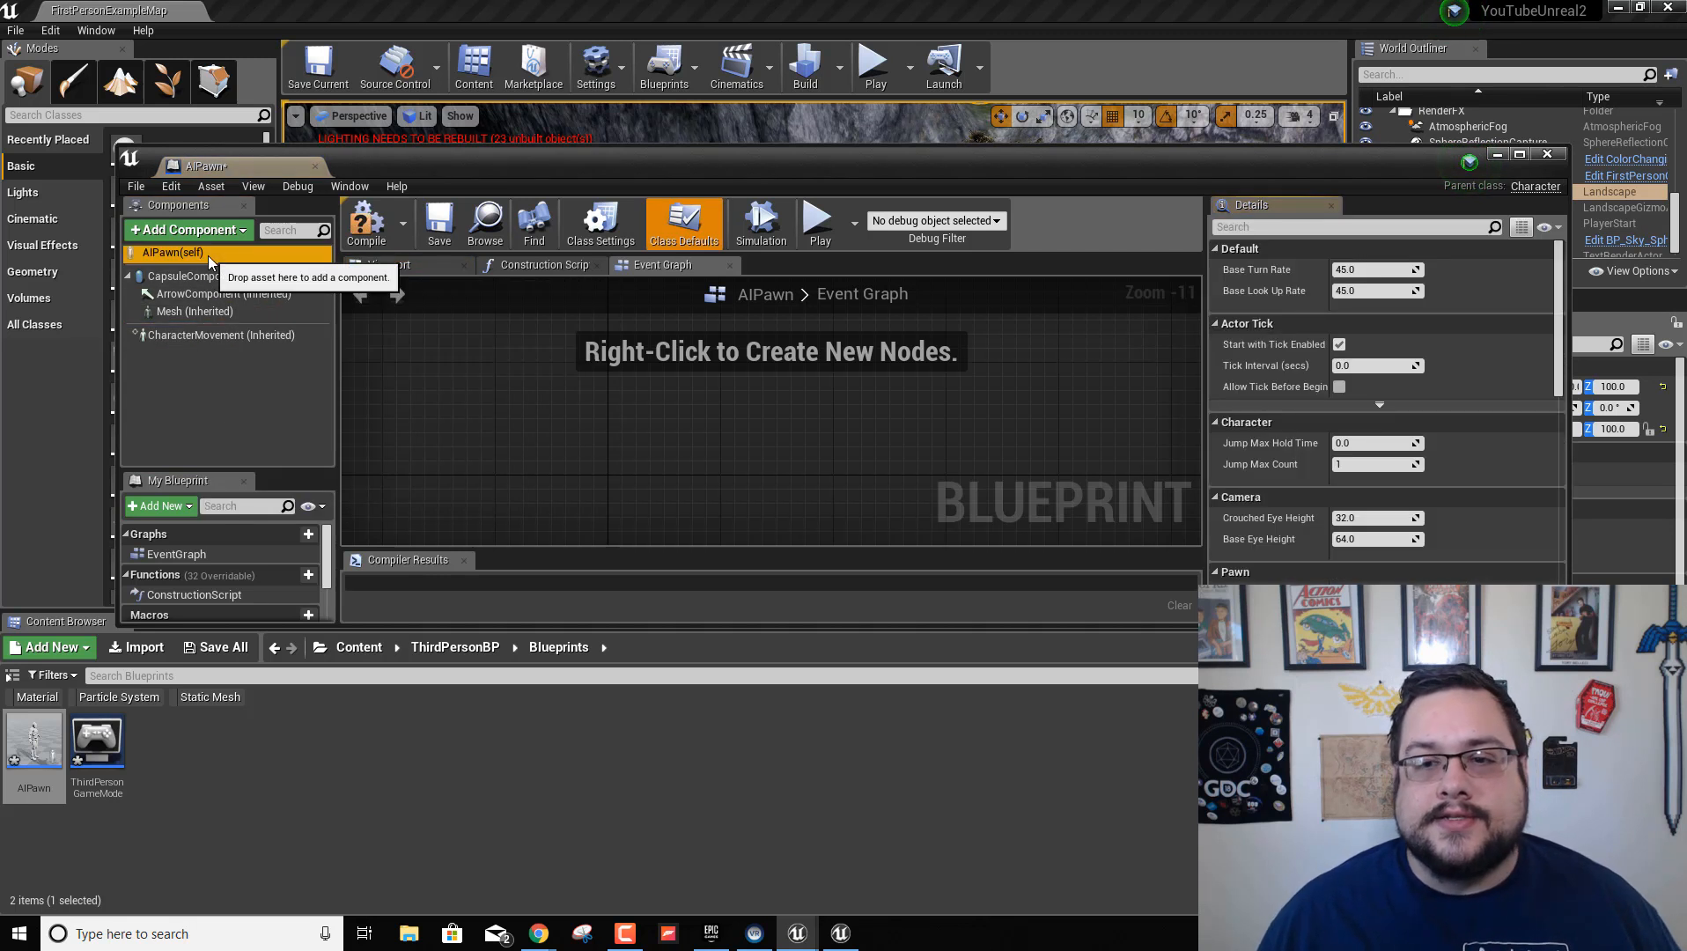
{"action": "left_click", "coordinate": [374, 224]}
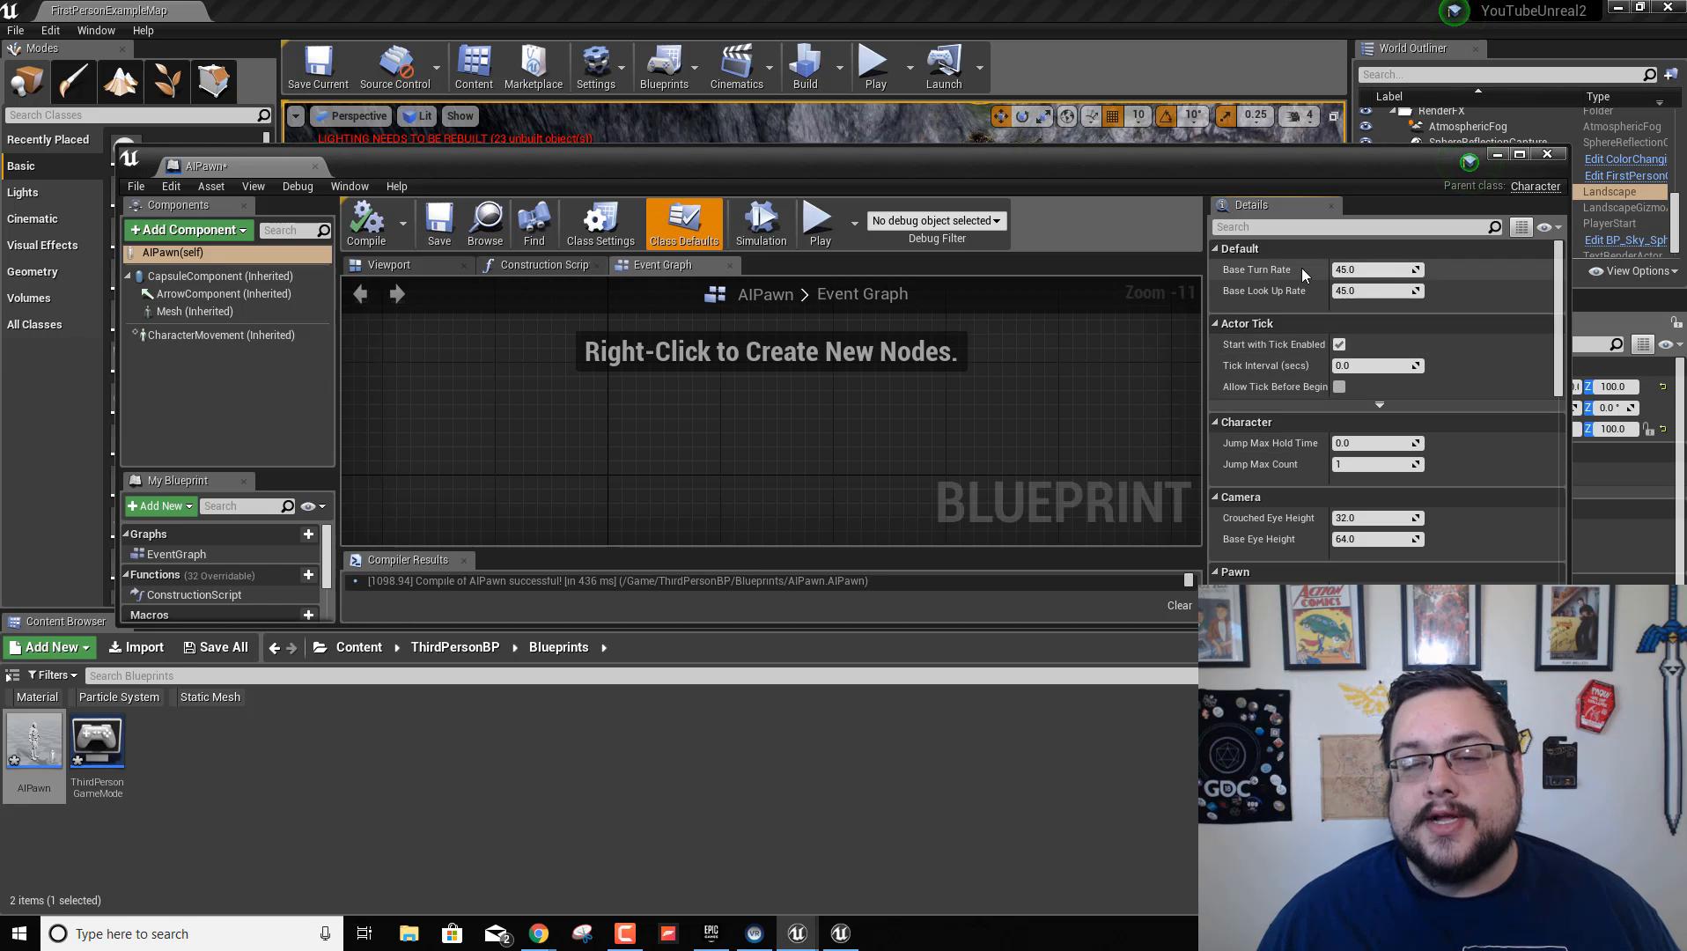
Review AIPawn's class defaults, including the Character, Camera, Pawn, Rendering and Replication settings, and close the blueprint
{"action": "scroll", "coordinate": [1294, 413], "scroll_direction": "down", "scroll_amount": 1}
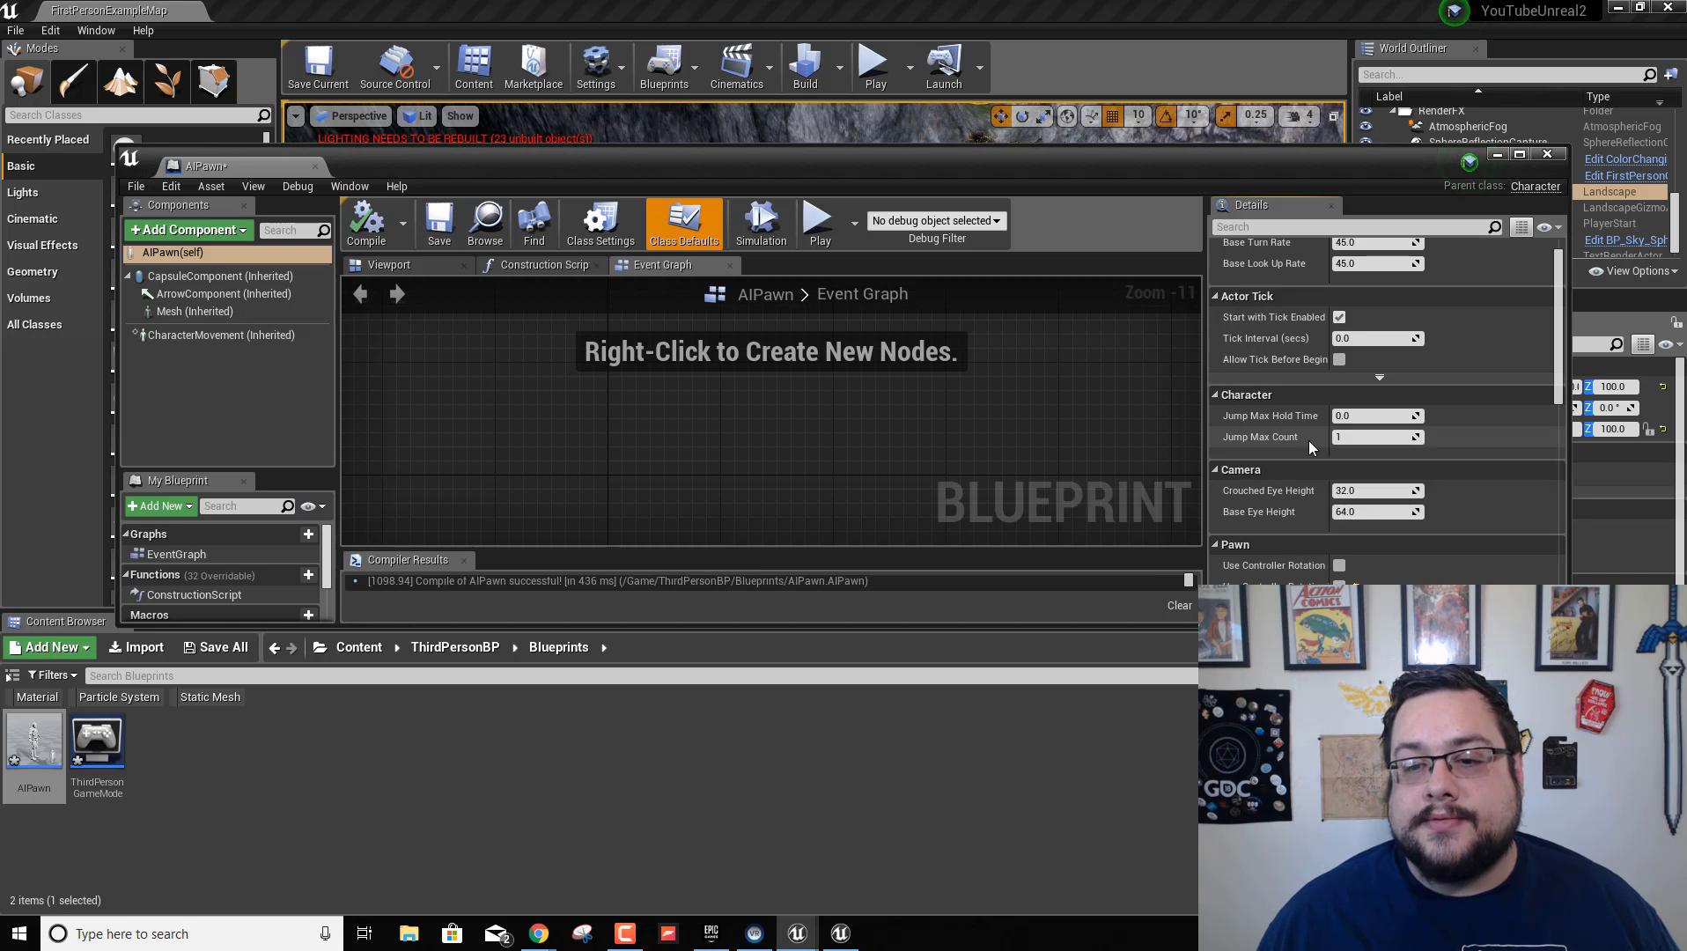
{"action": "scroll", "coordinate": [1284, 449], "scroll_direction": "down", "scroll_amount": 1}
{"action": "scroll", "coordinate": [1278, 489], "scroll_direction": "down", "scroll_amount": 10}
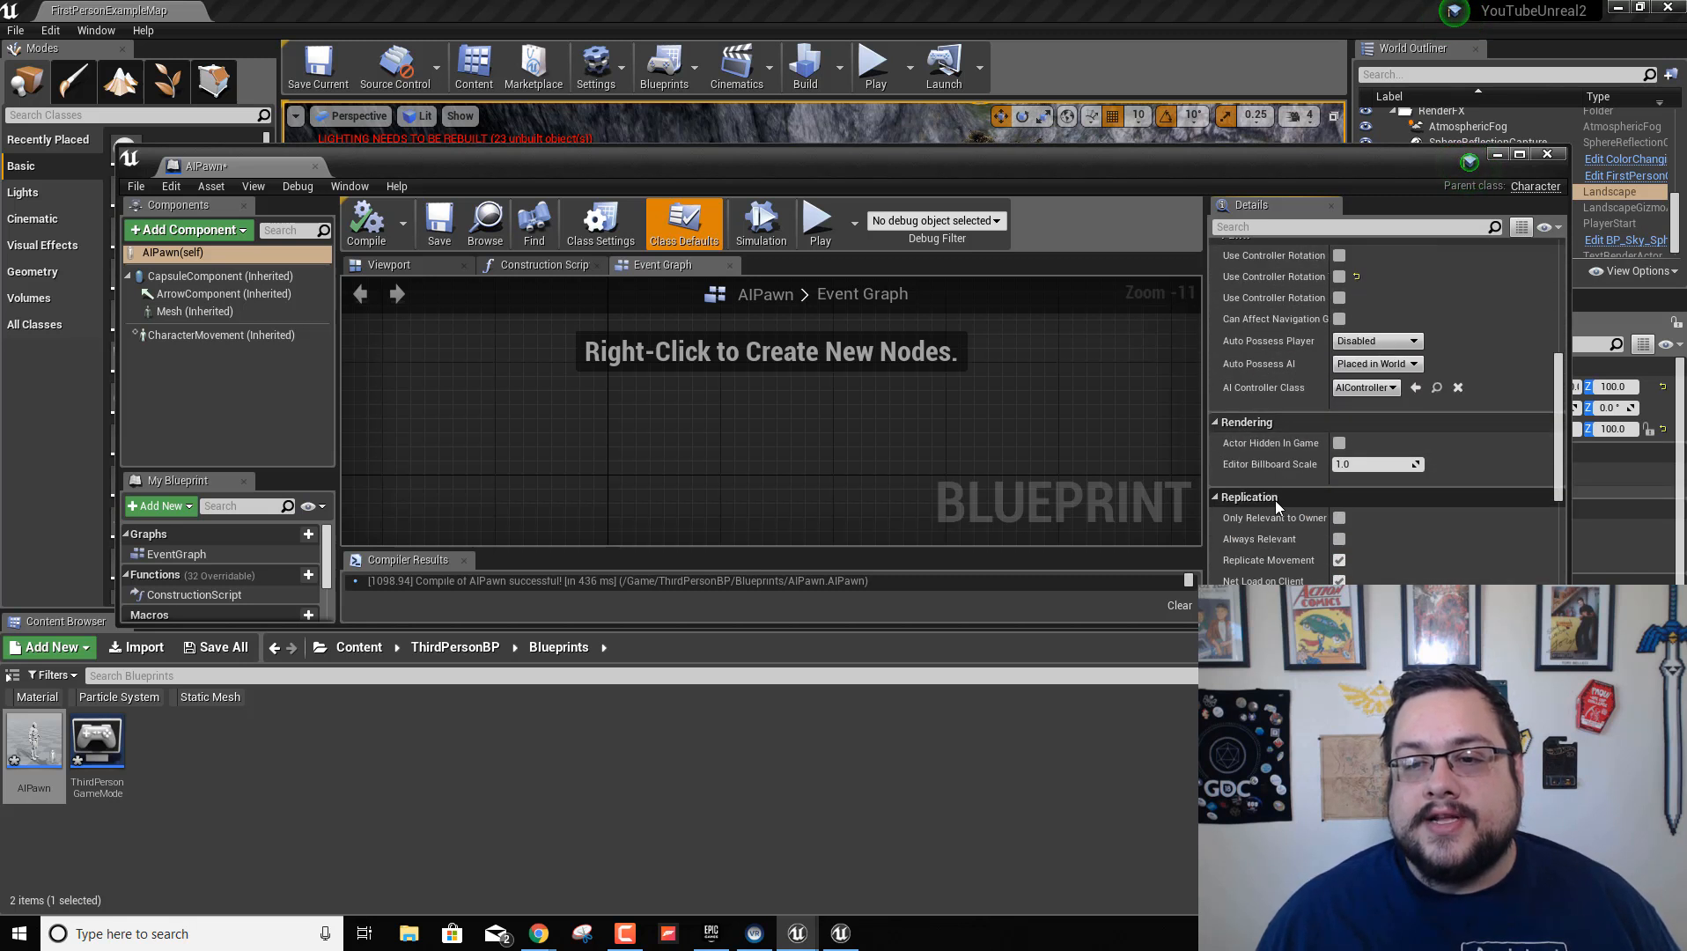
{"action": "scroll", "coordinate": [1274, 499], "scroll_direction": "down", "scroll_amount": 3}
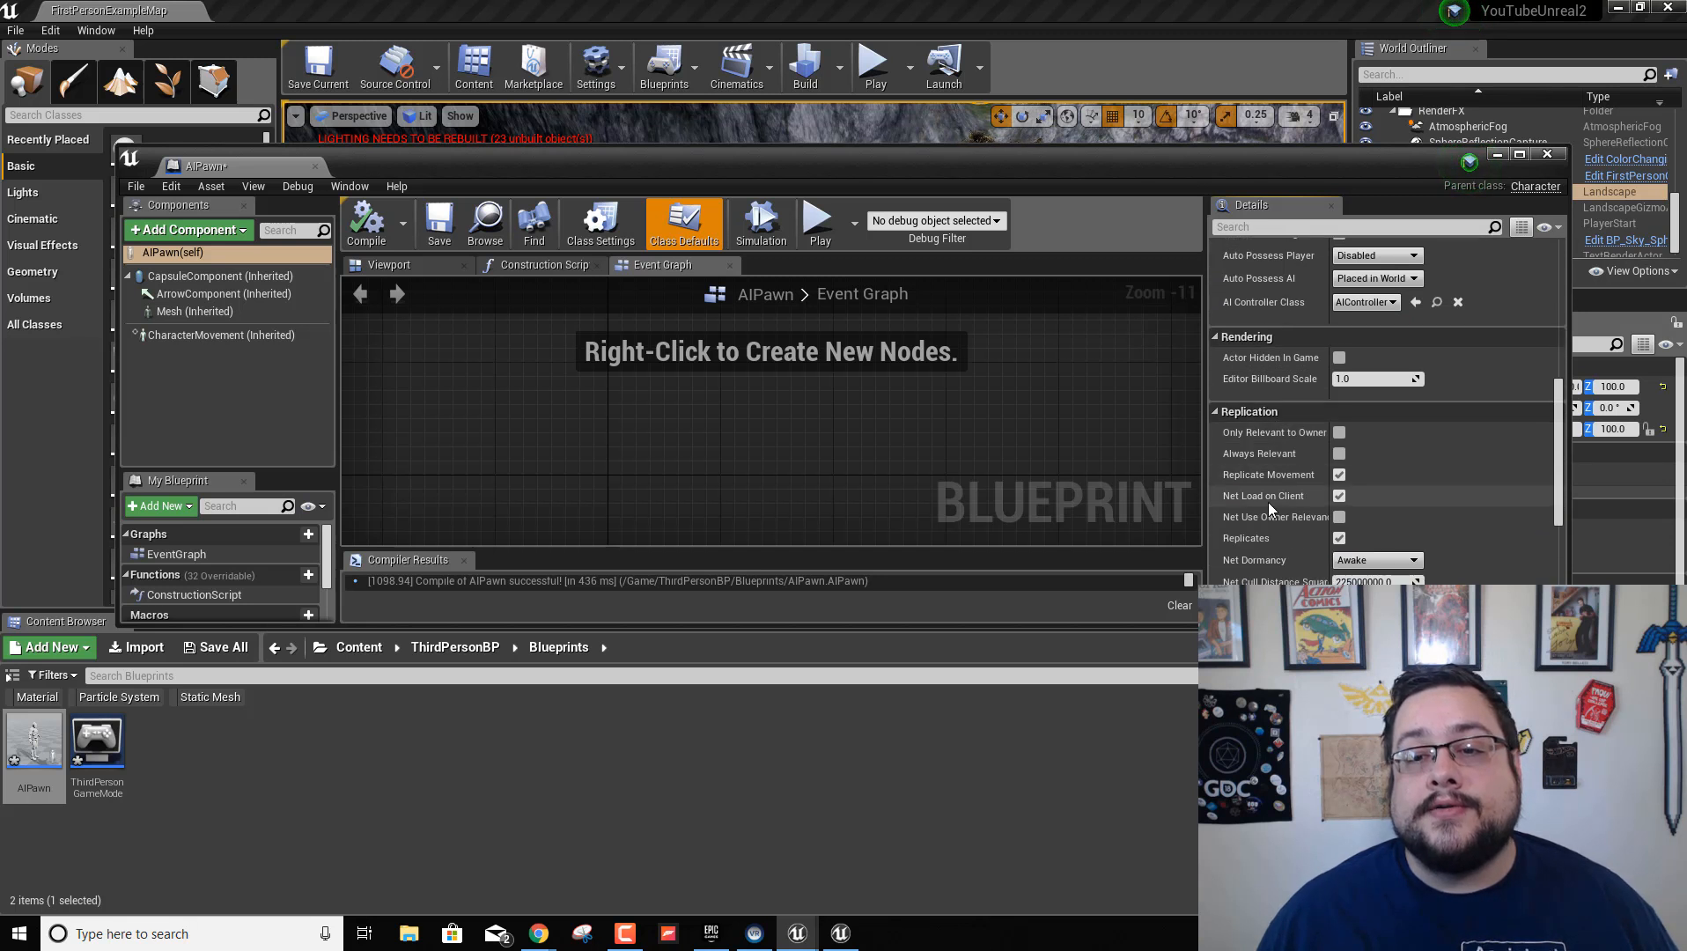
{"action": "scroll", "coordinate": [1269, 508], "scroll_direction": "down", "scroll_amount": 2}
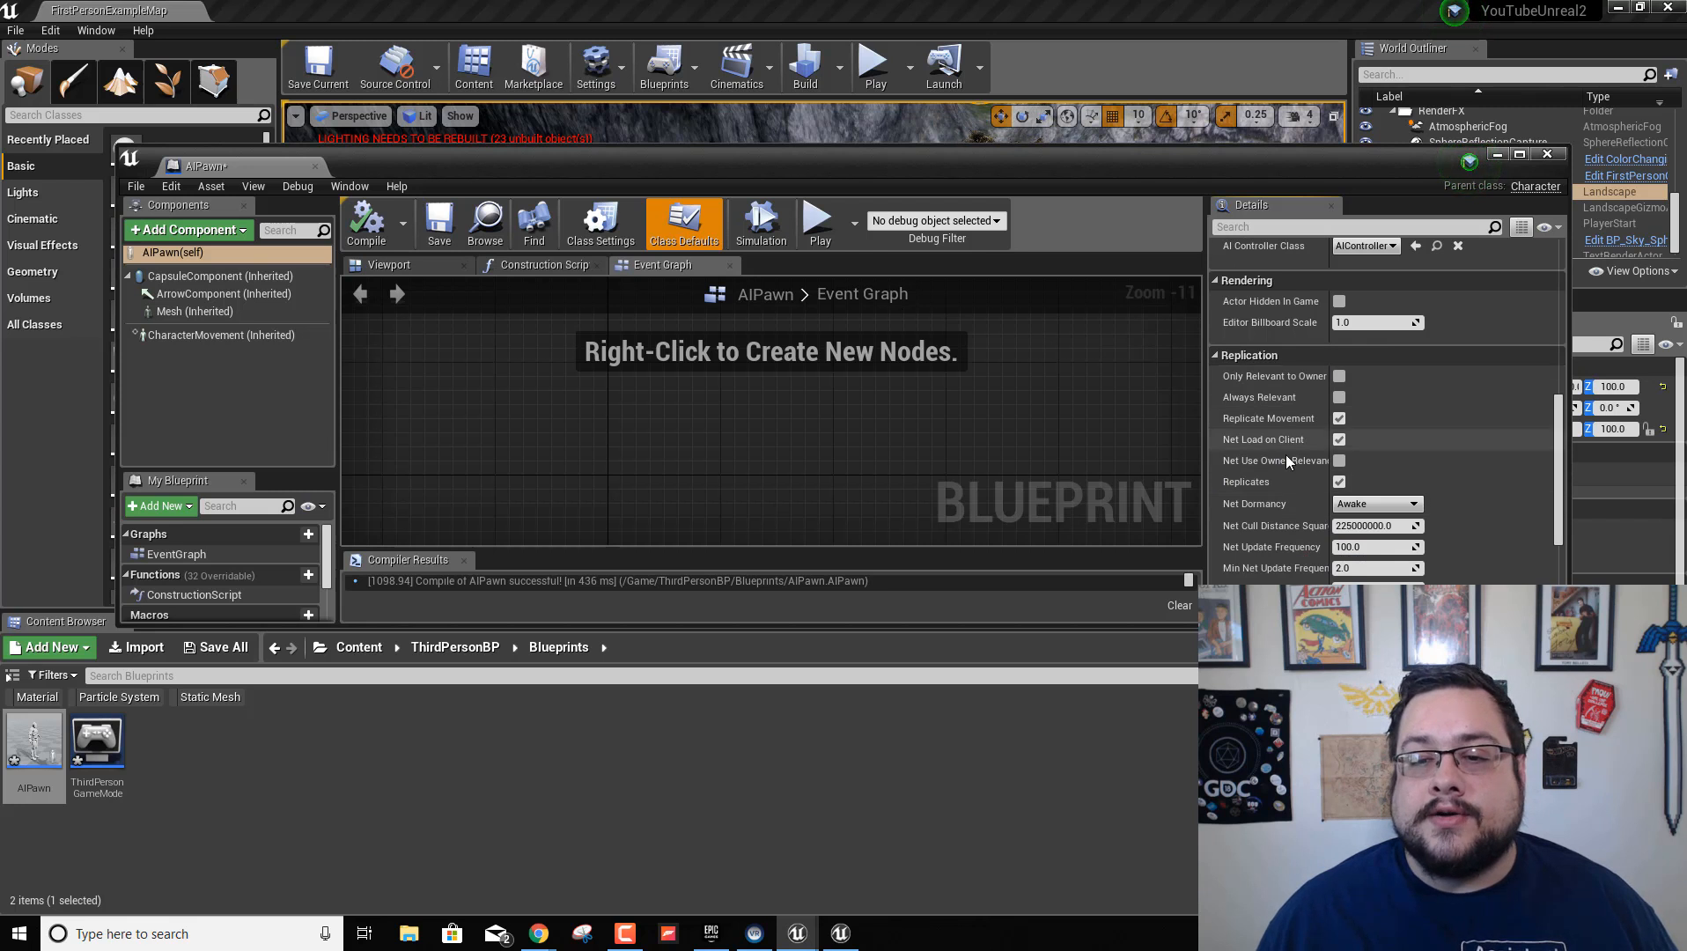
{"action": "scroll", "coordinate": [1292, 463], "scroll_direction": "down", "scroll_amount": 8}
{"action": "scroll", "coordinate": [1300, 472], "scroll_direction": "up", "scroll_amount": 10}
{"action": "scroll", "coordinate": [1301, 472], "scroll_direction": "up", "scroll_amount": 8}
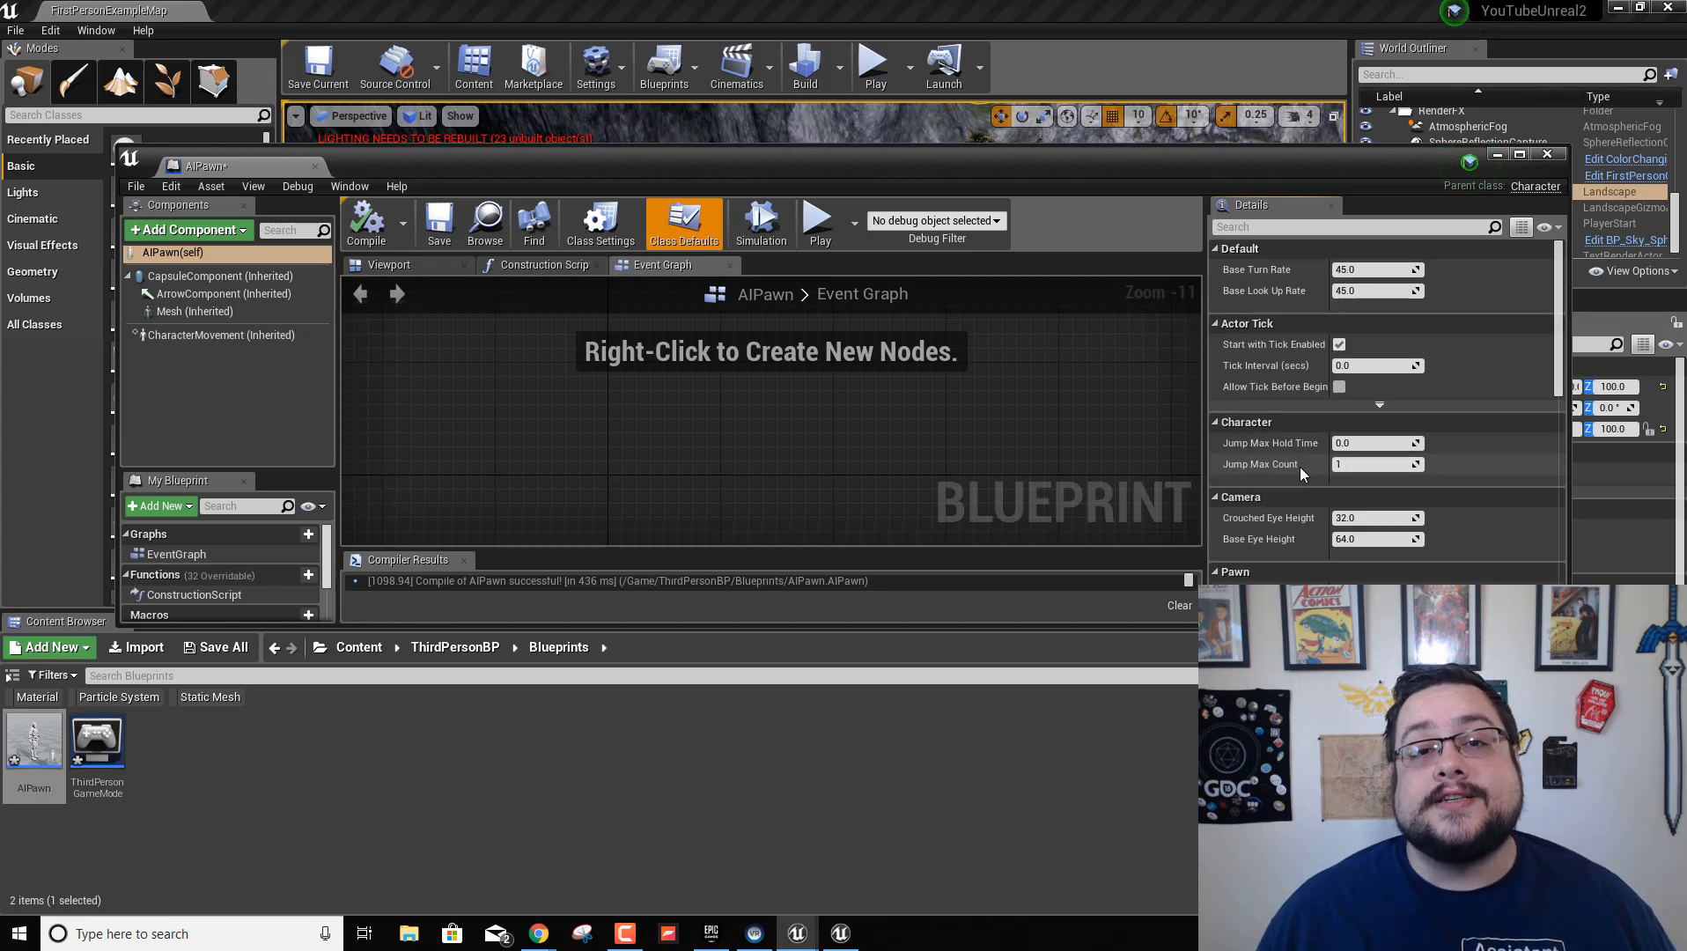
{"action": "left_click", "coordinate": [1553, 156]}
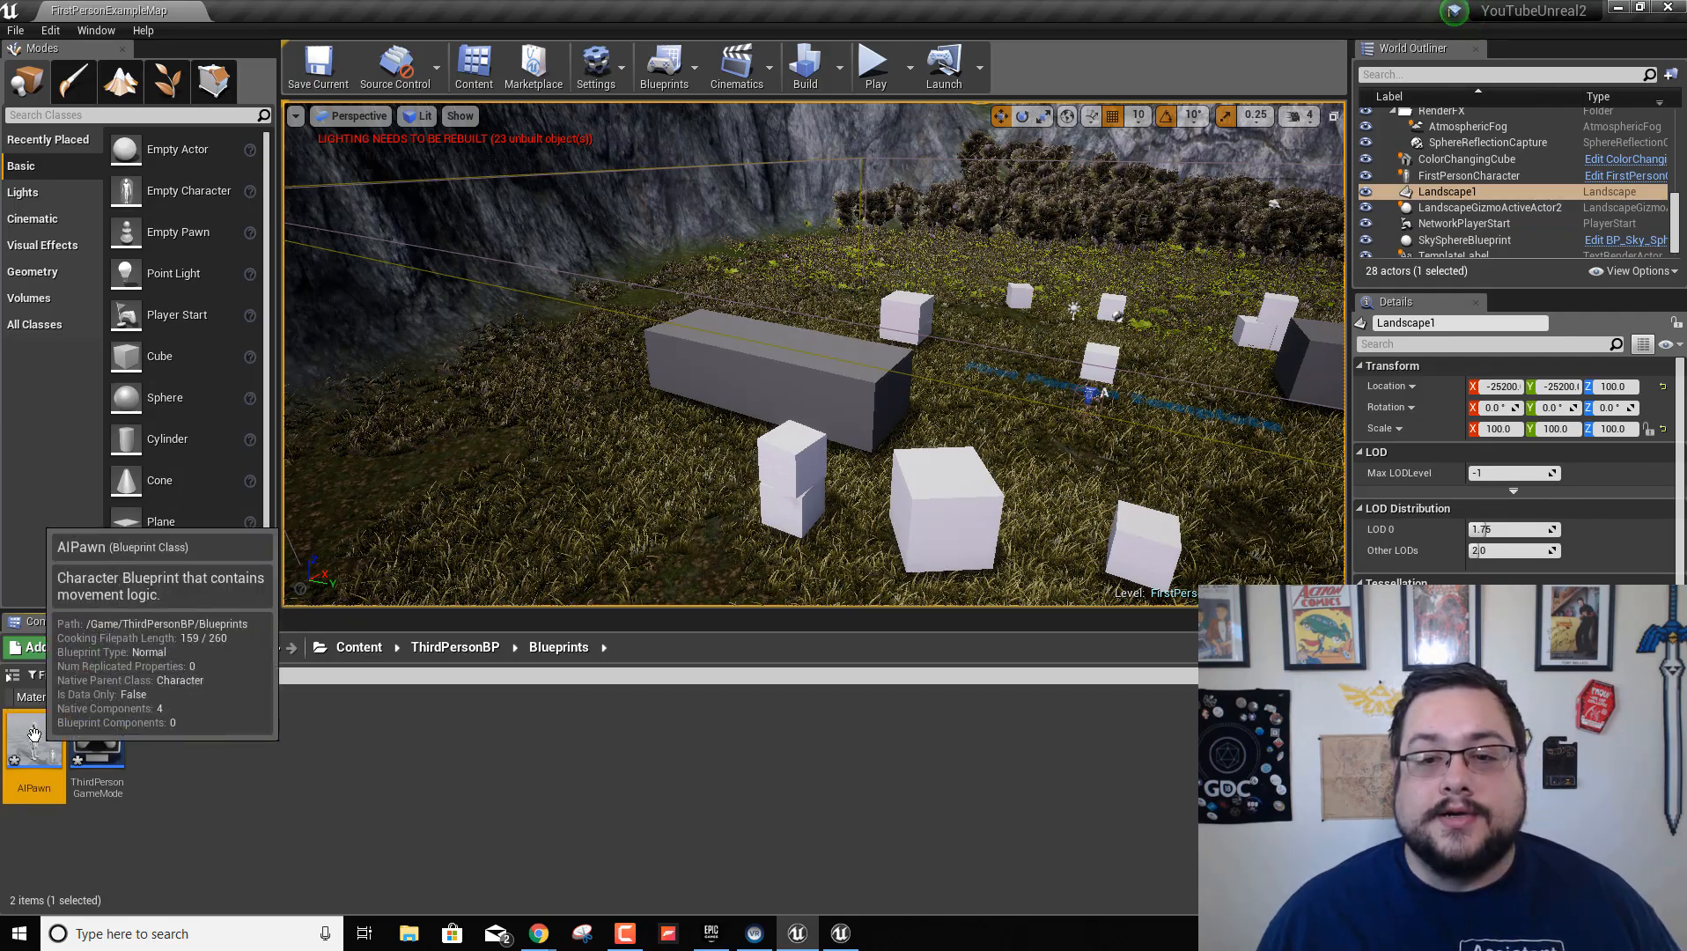
Place an AIPawn in the level on the grass near the white cubes, and play the level, walking toward the pawn
{"action": "left_click_drag", "start_coordinate": [35, 734], "coordinate": [1041, 308]}
{"action": "left_click", "coordinate": [1090, 396]}
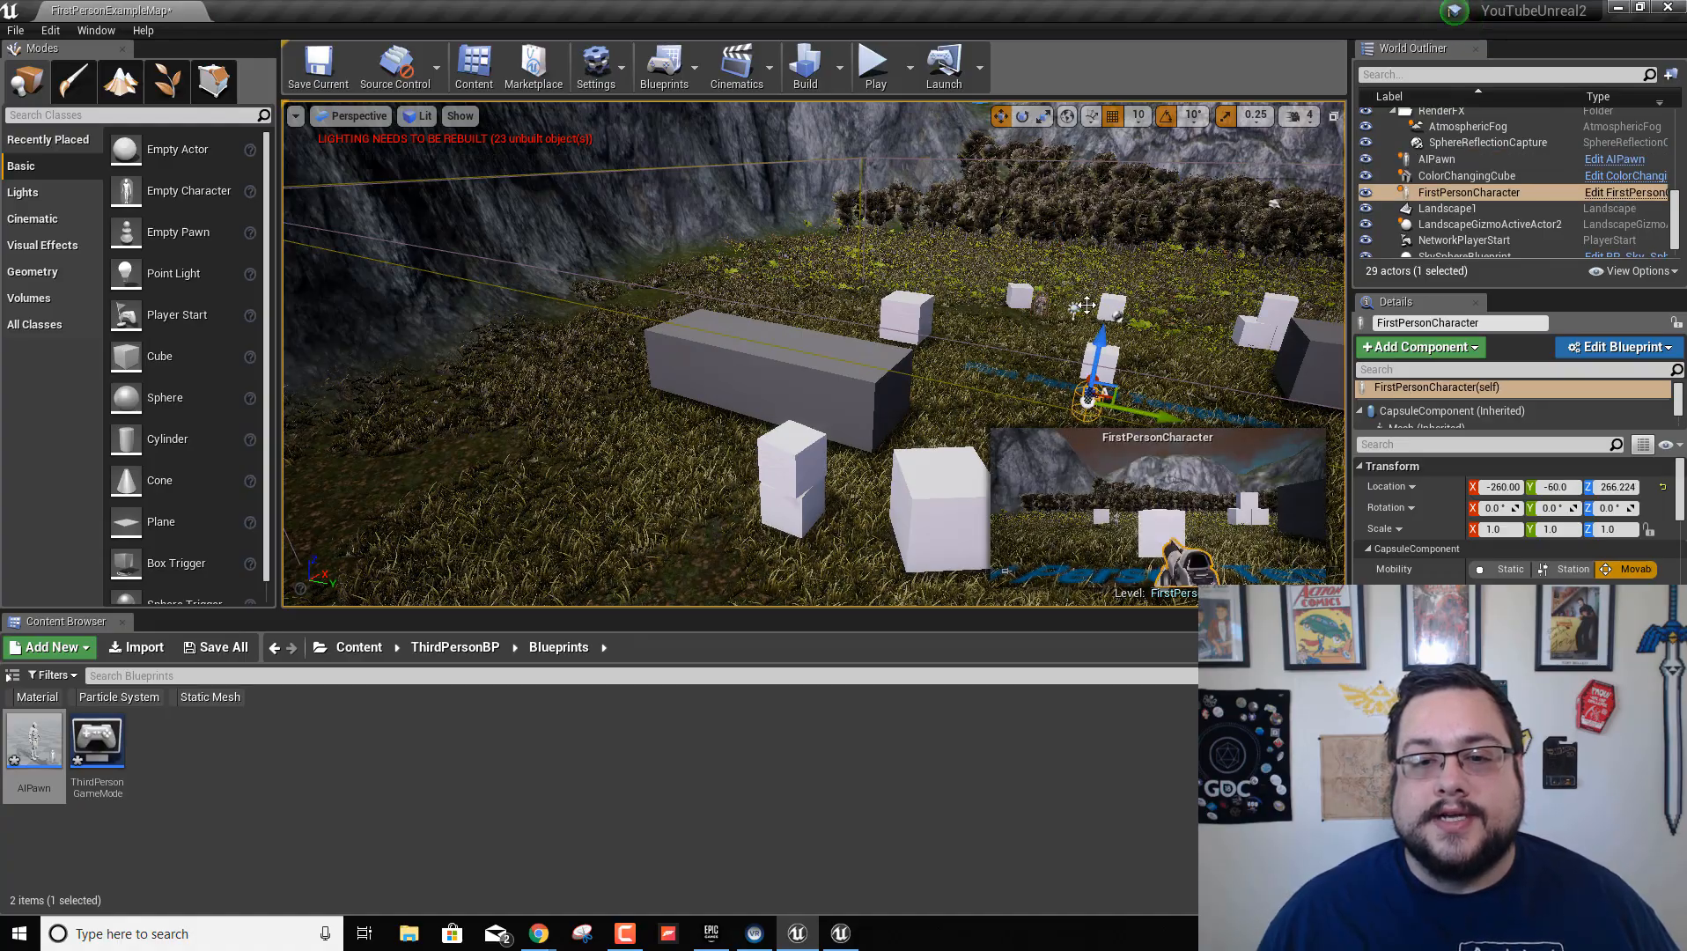
{"action": "left_click", "coordinate": [875, 65]}
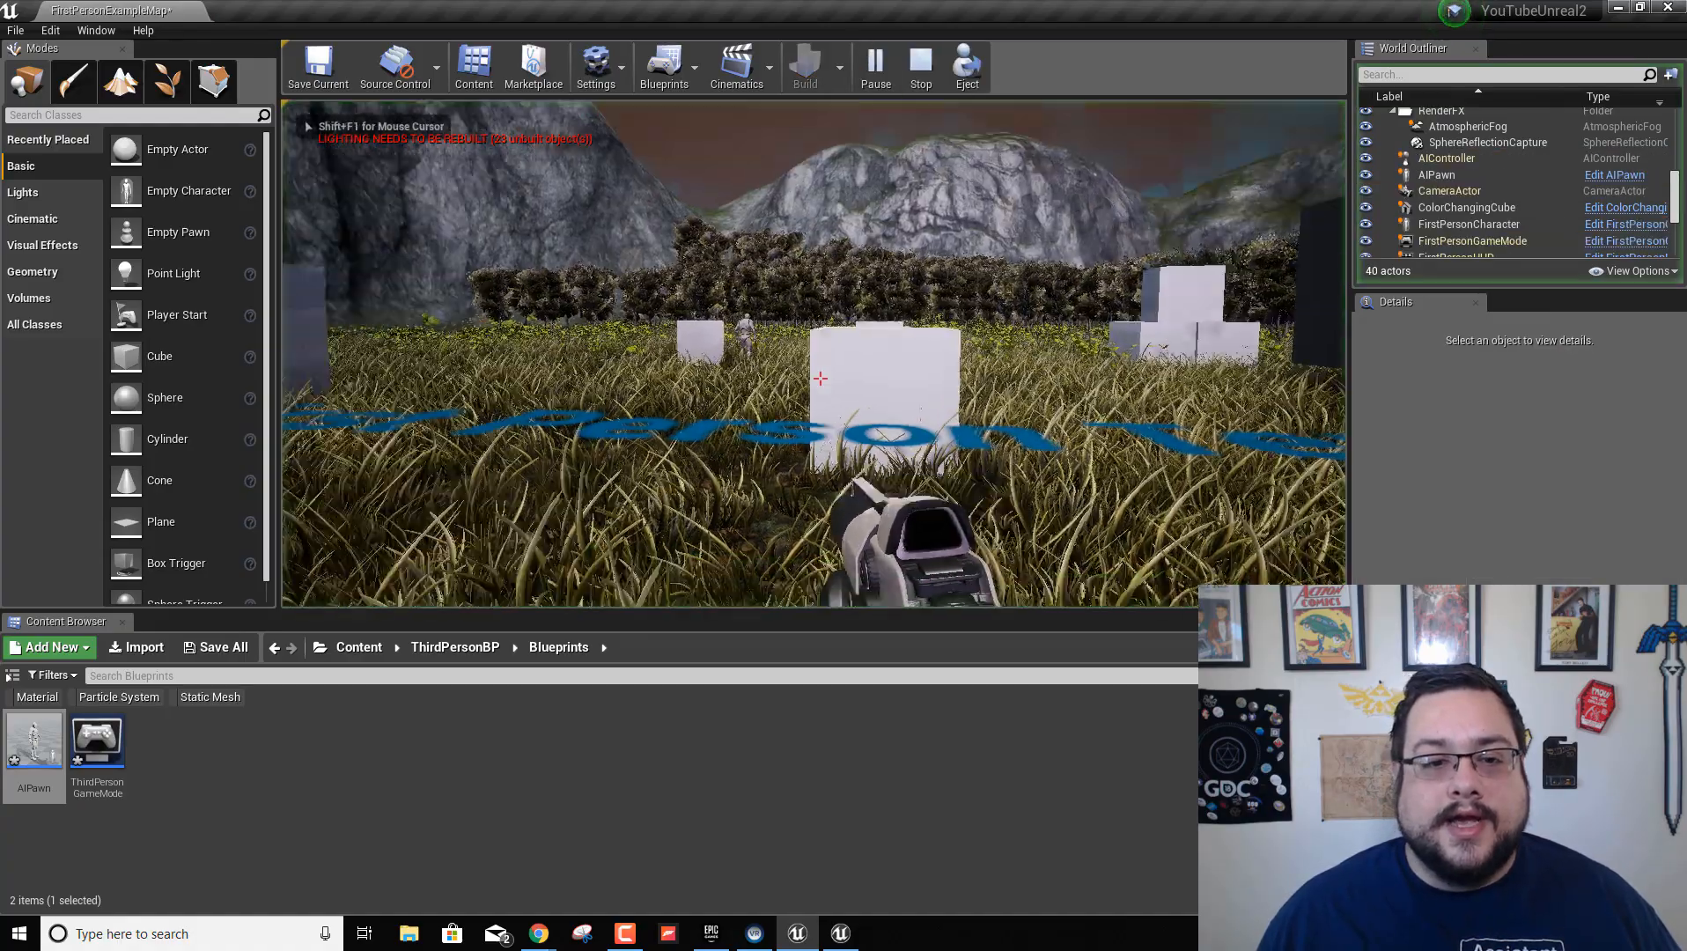
{"action": "key", "text": "w"}
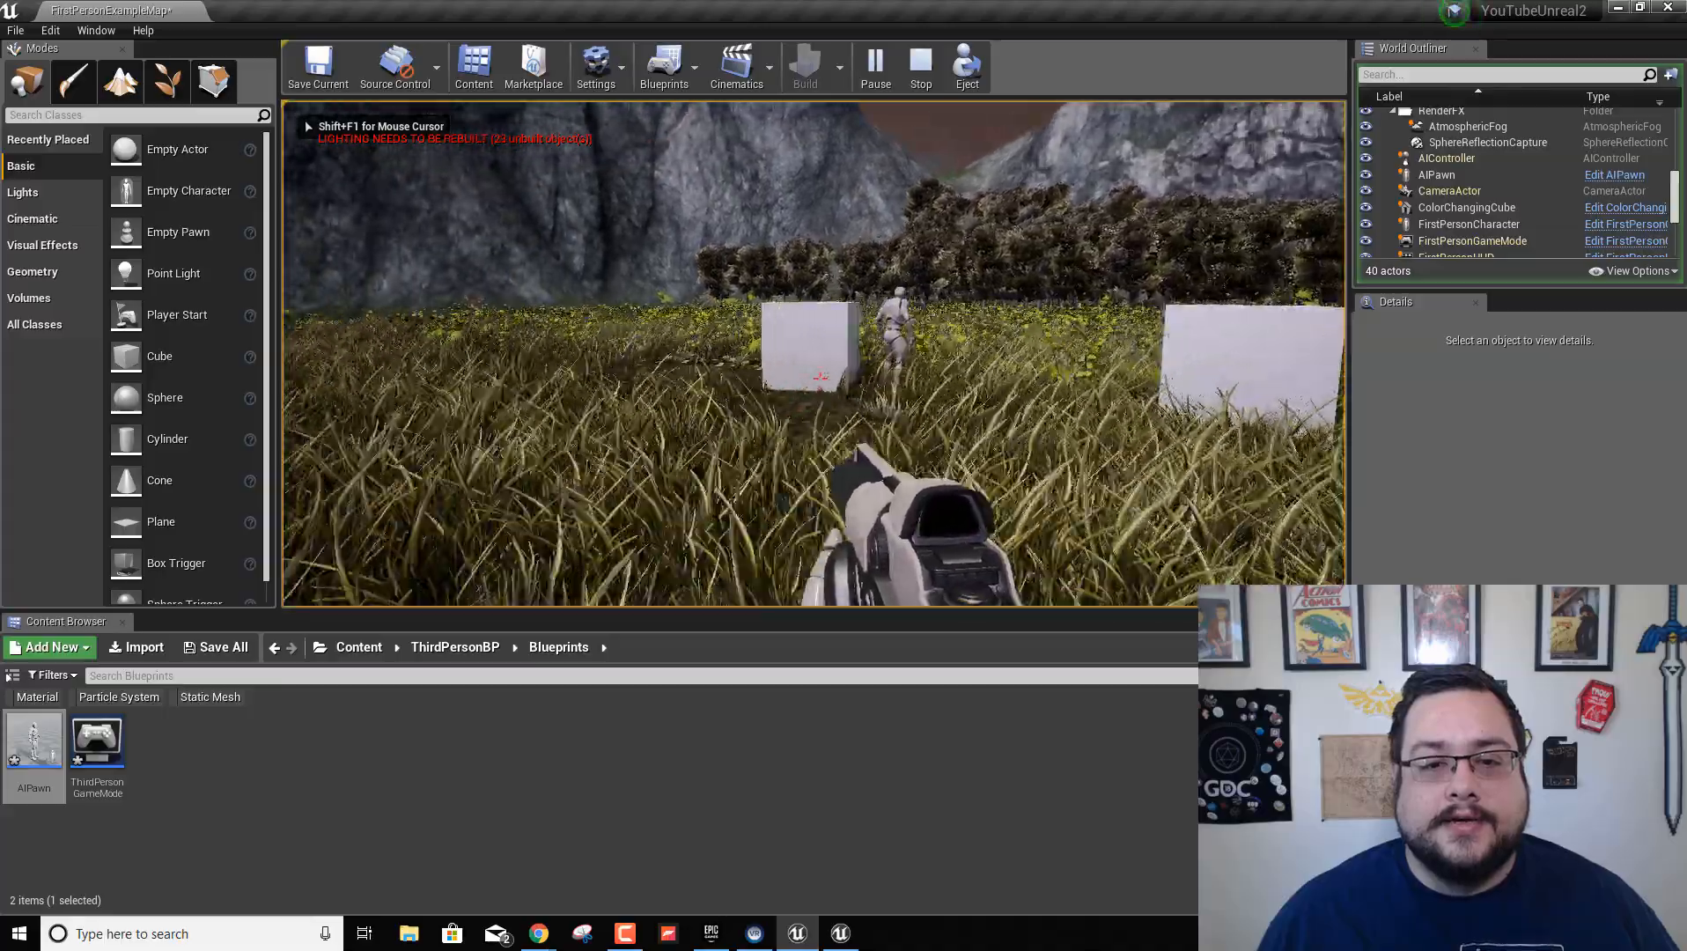
Walk up to the AIPawn in the running level to inspect it, and end the play session
{"action": "key", "text": "w"}
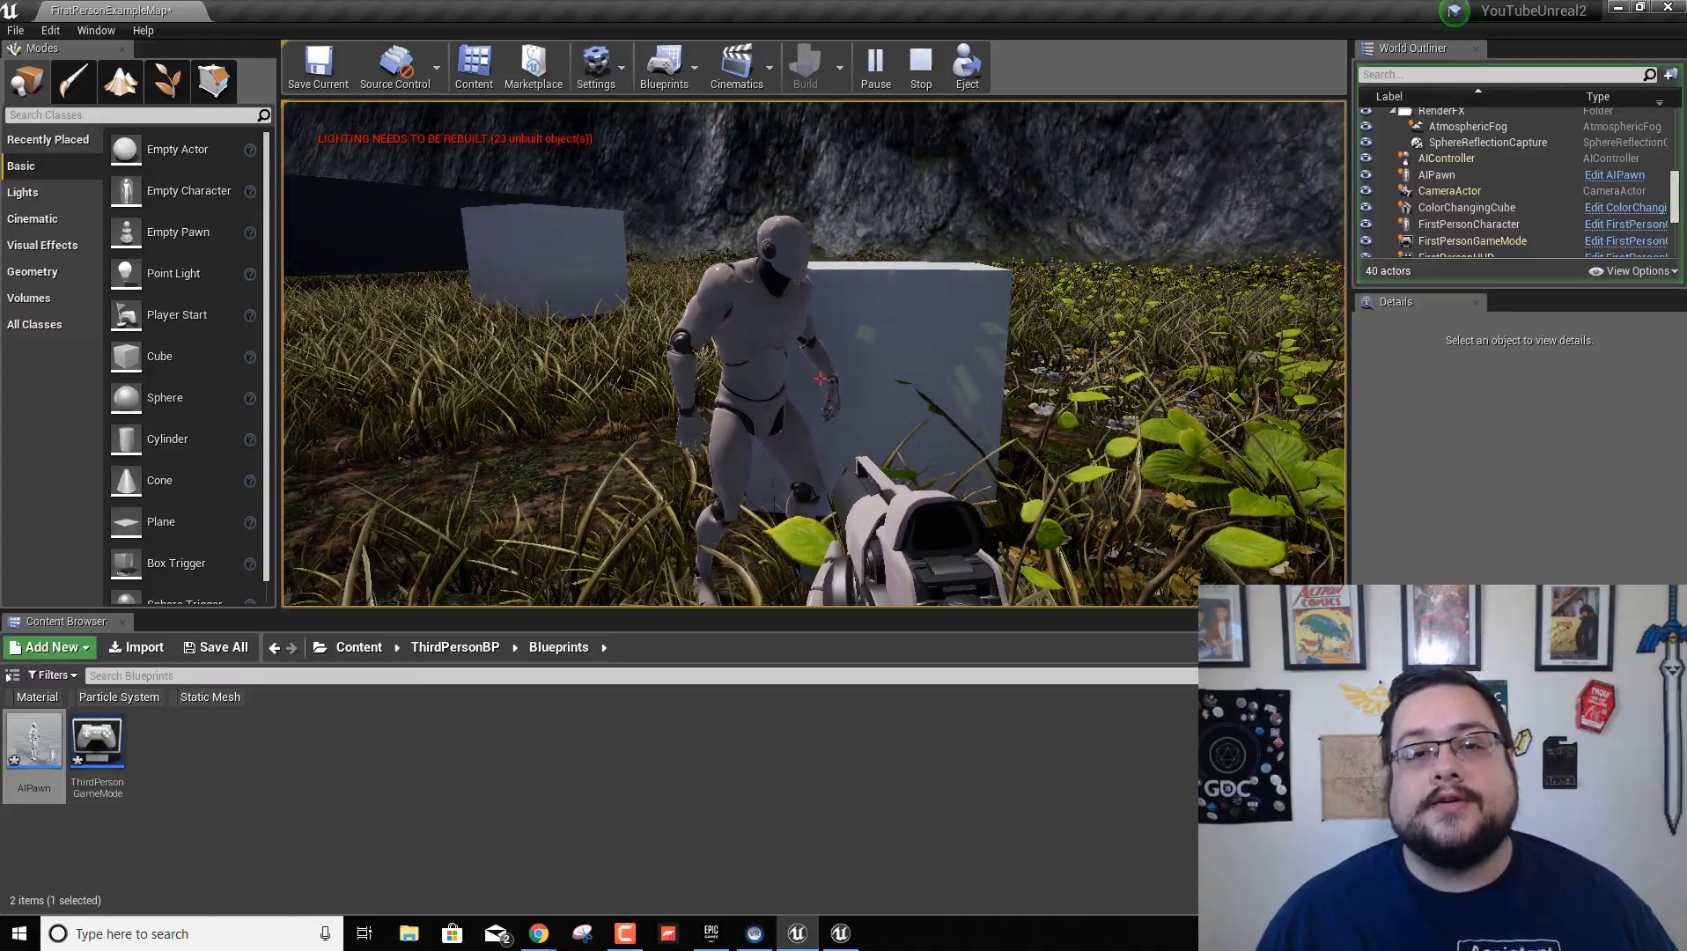
{"action": "key", "text": "w"}
{"action": "key", "text": "s"}
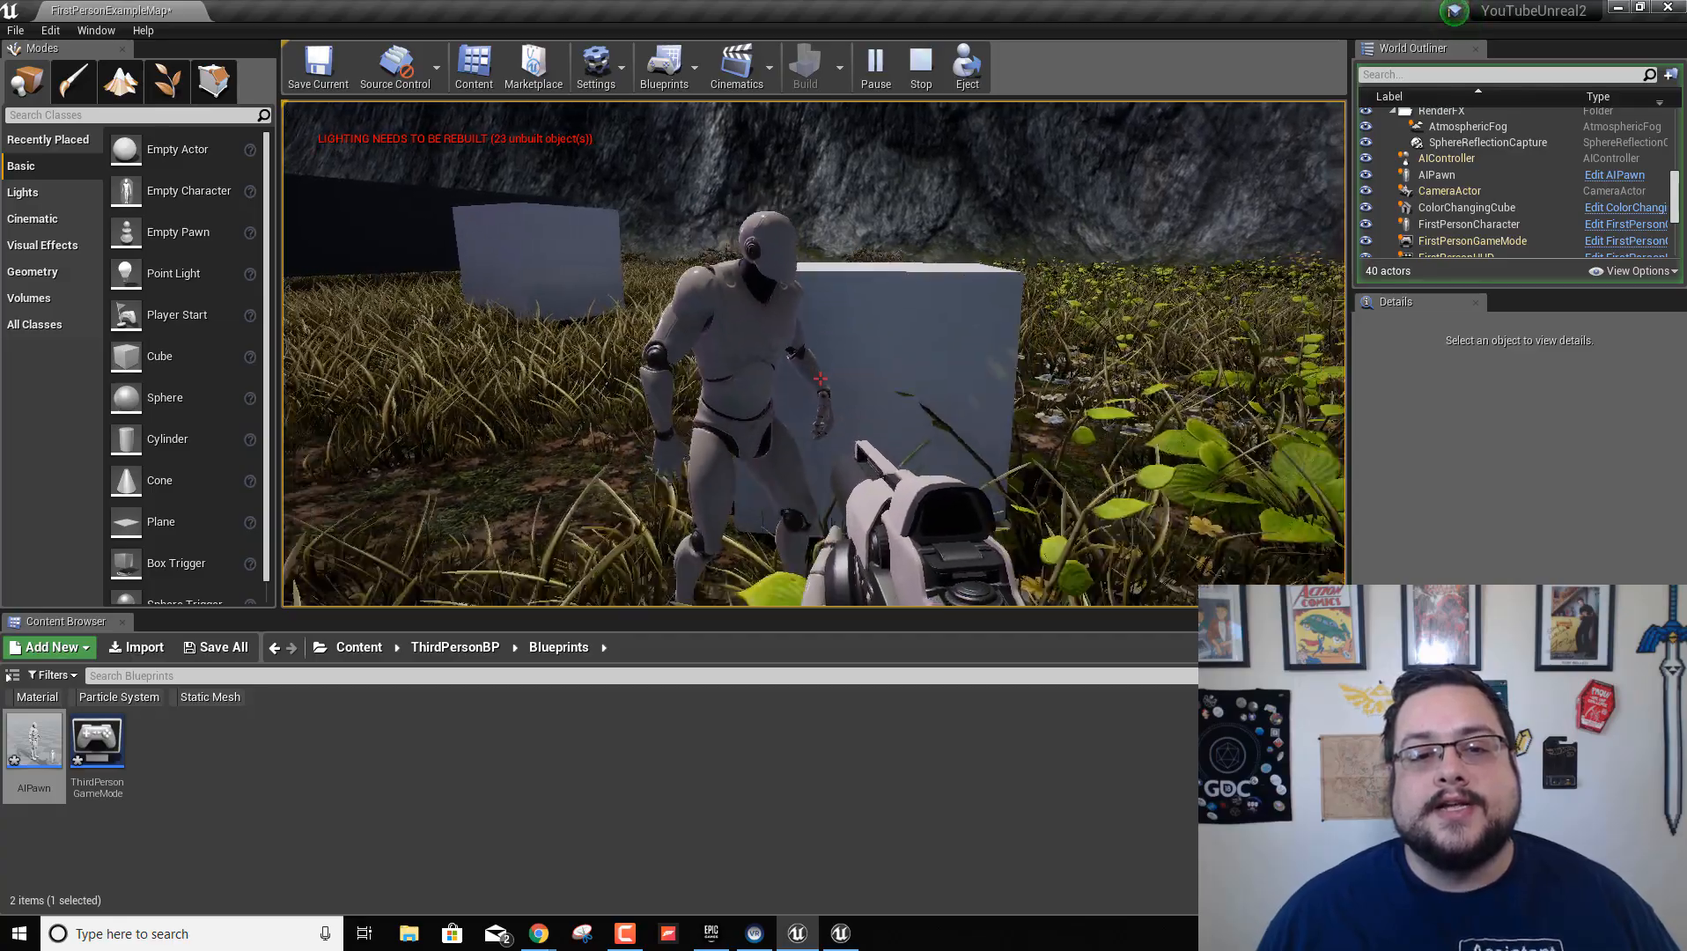
{"action": "key", "text": "Escape"}
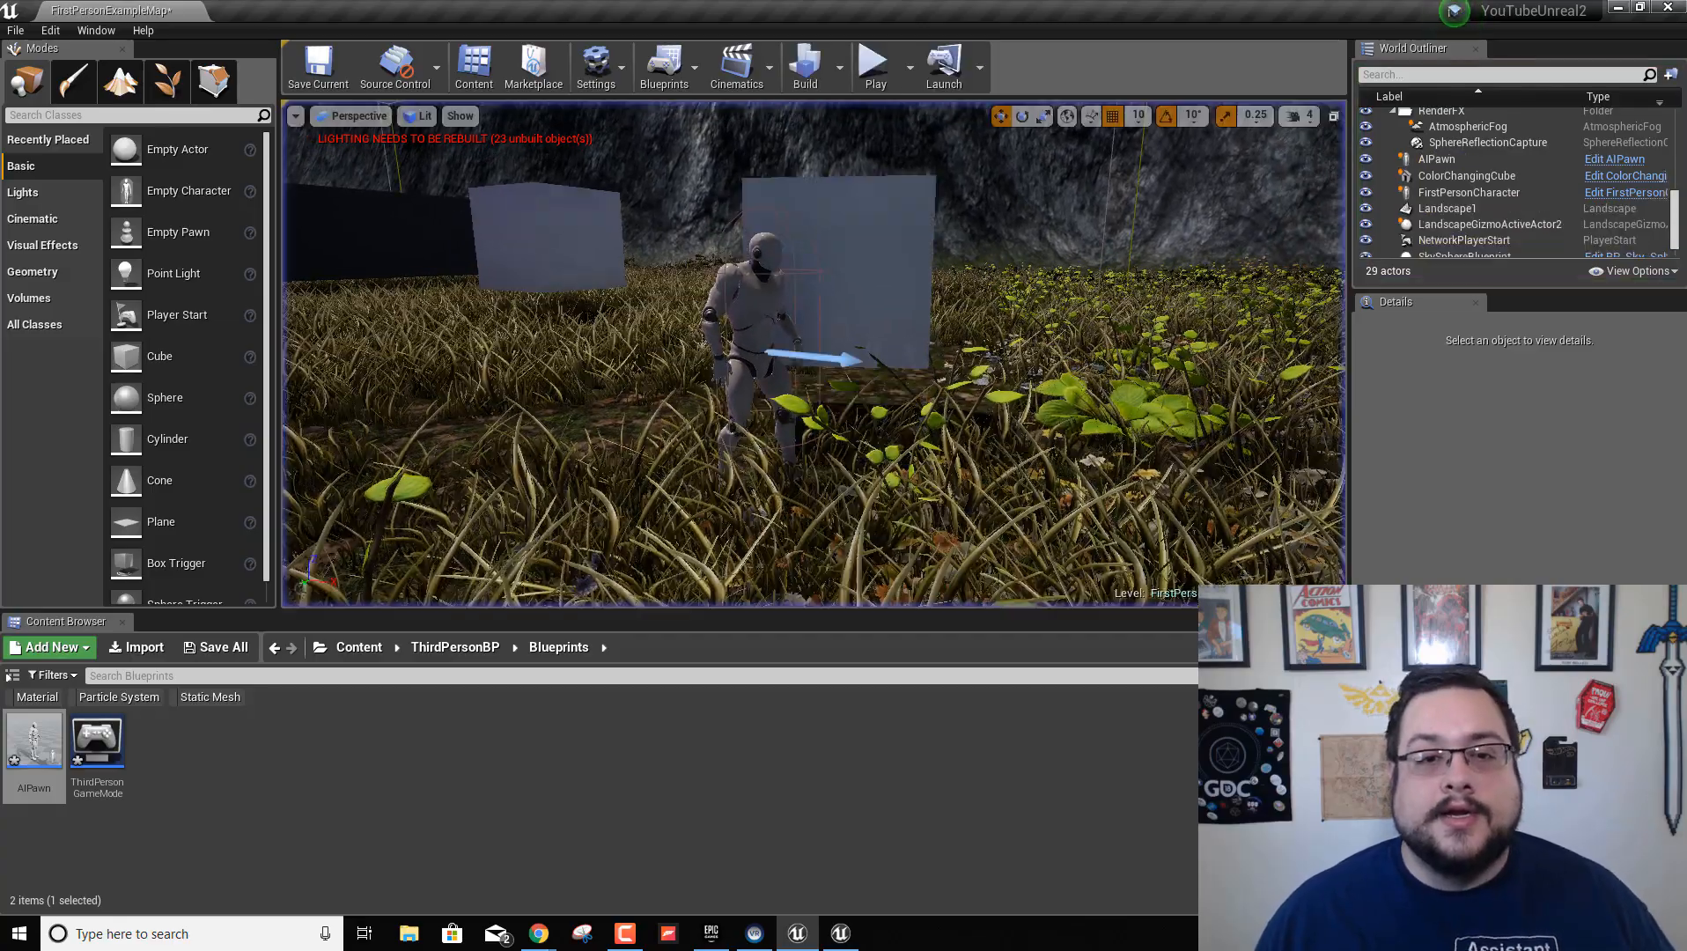
Select the AIPawn in the level and raise it into the air to a Z location of 666
{"action": "left_click", "coordinate": [820, 335]}
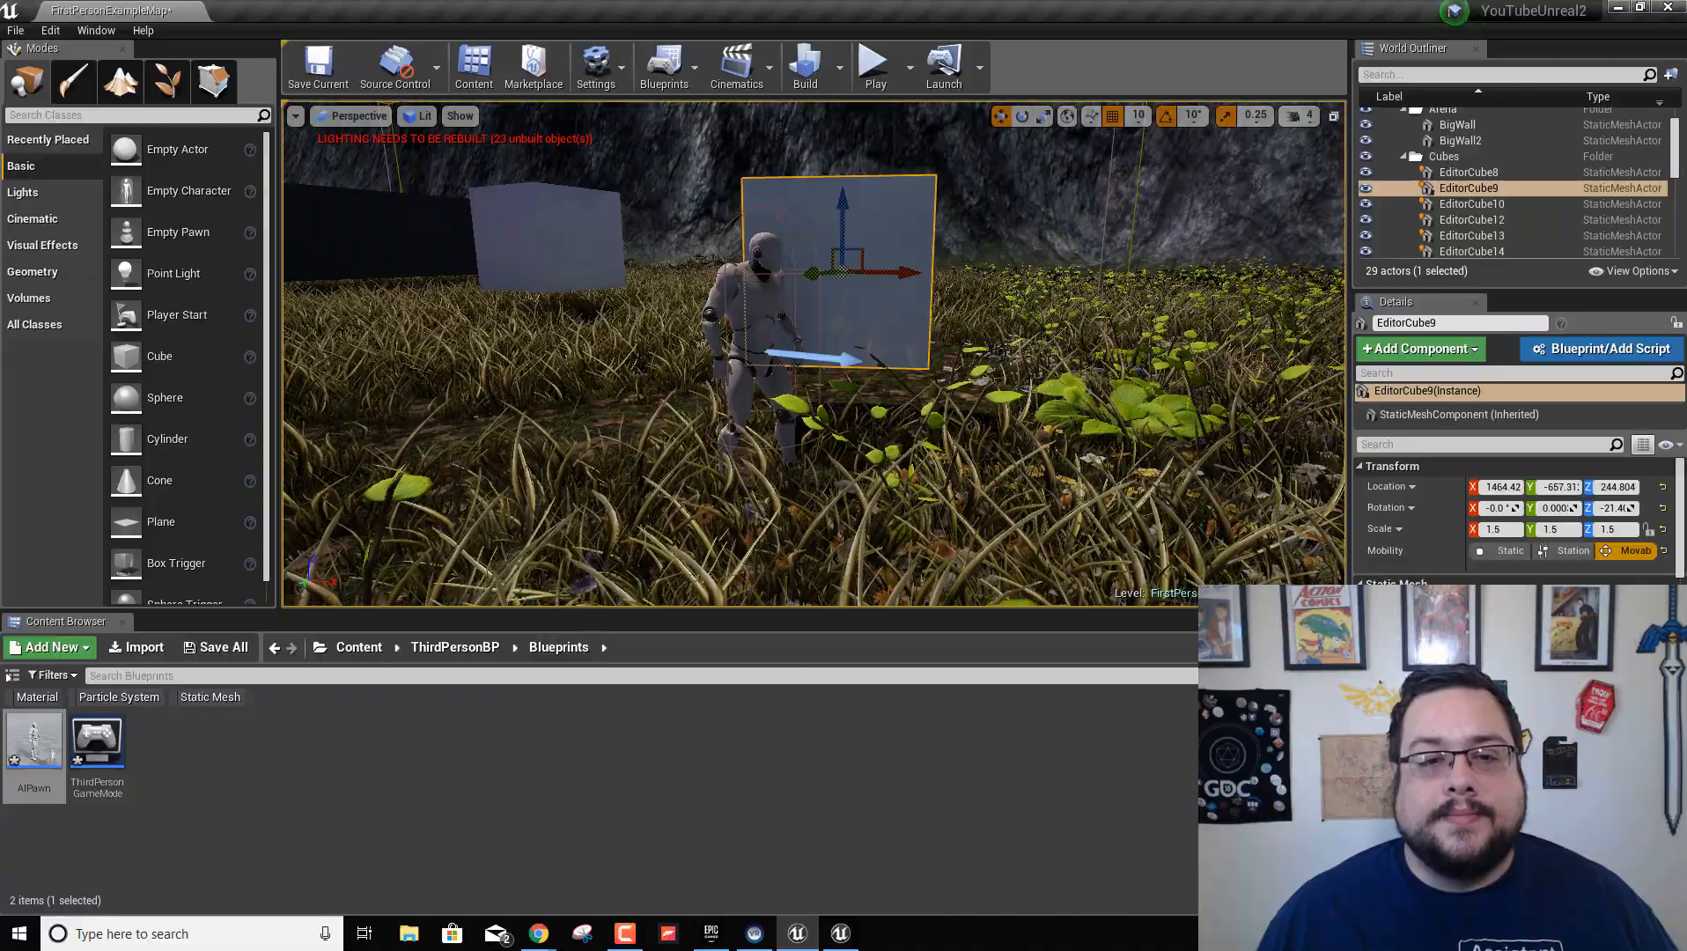
{"action": "left_click", "coordinate": [808, 360]}
{"action": "left_click_drag", "start_coordinate": [808, 361], "coordinate": [403, 319]}
{"action": "right_click_drag", "start_coordinate": [403, 318], "coordinate": [761, 283]}
{"action": "key", "text": "d"}
{"action": "key", "text": "s"}
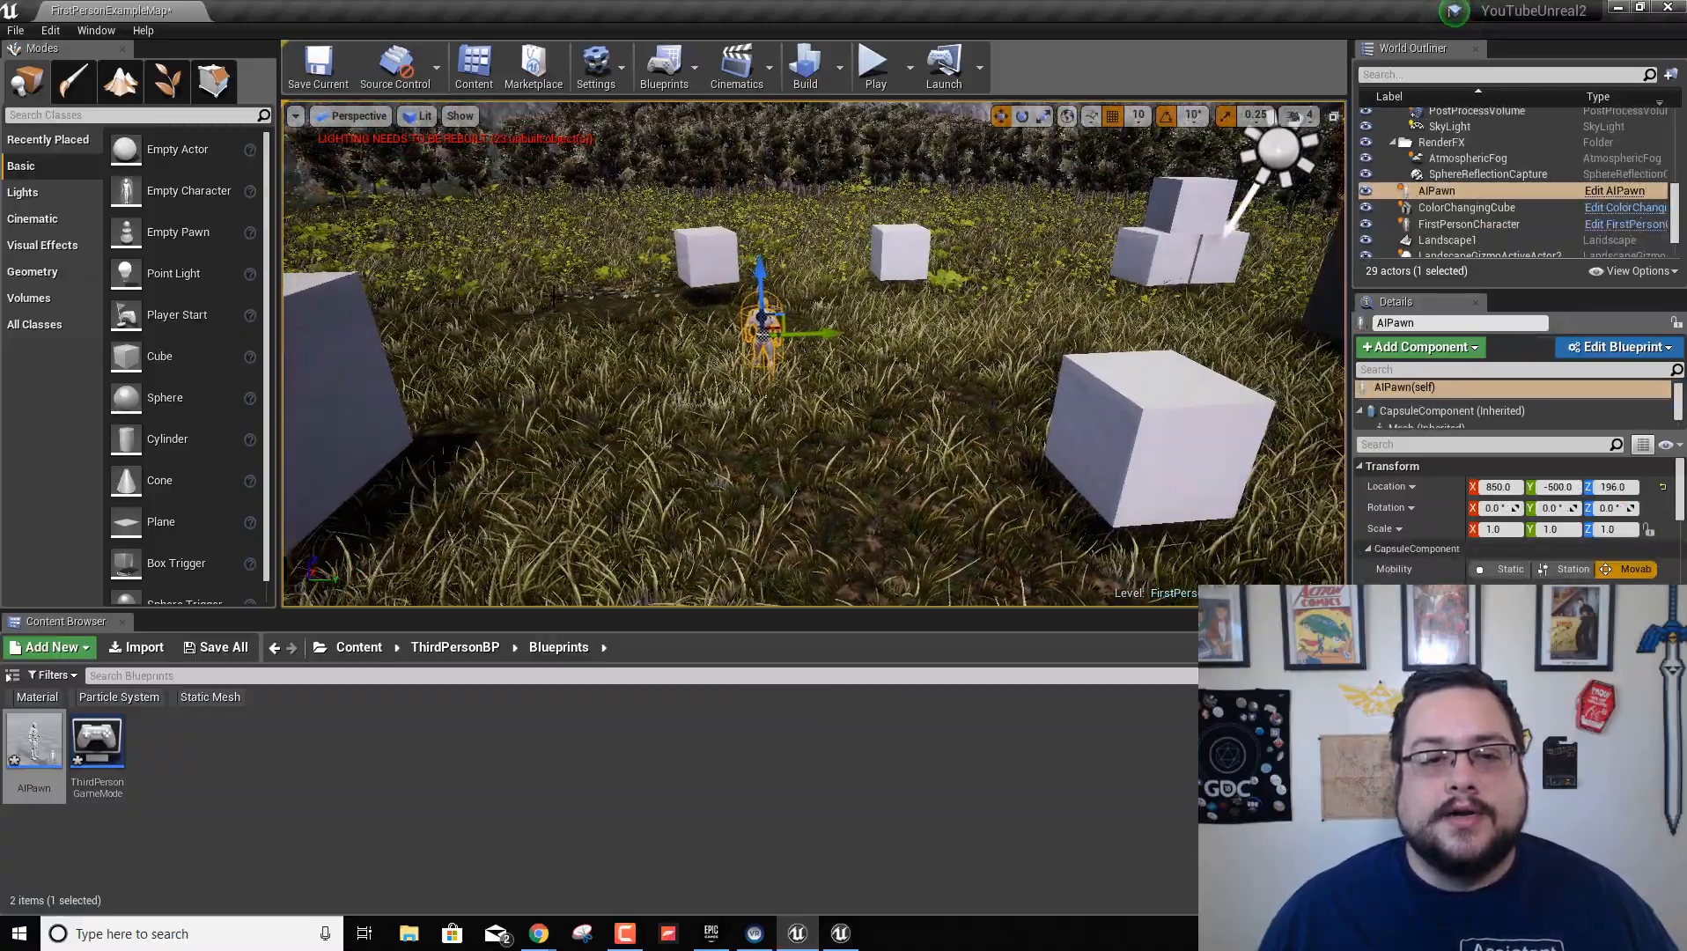
{"action": "left_click_drag", "start_coordinate": [761, 284], "coordinate": [757, 115]}
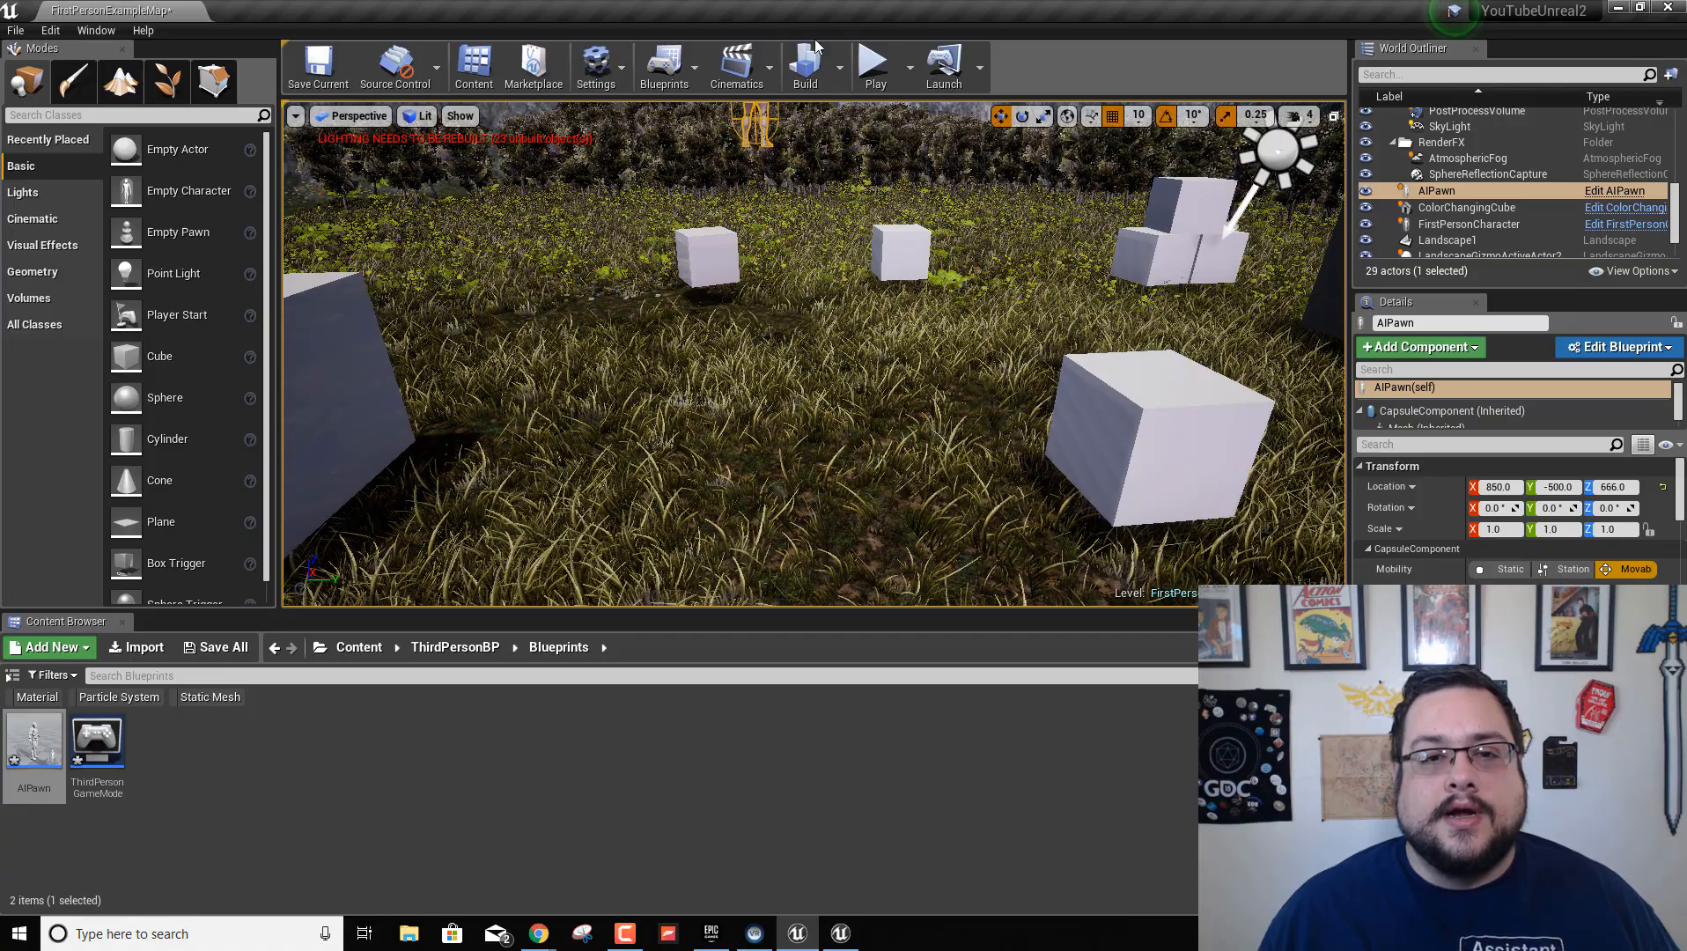
Play the level to check how the raised AIPawn behaves, and stop the session
{"action": "left_click", "coordinate": [873, 63]}
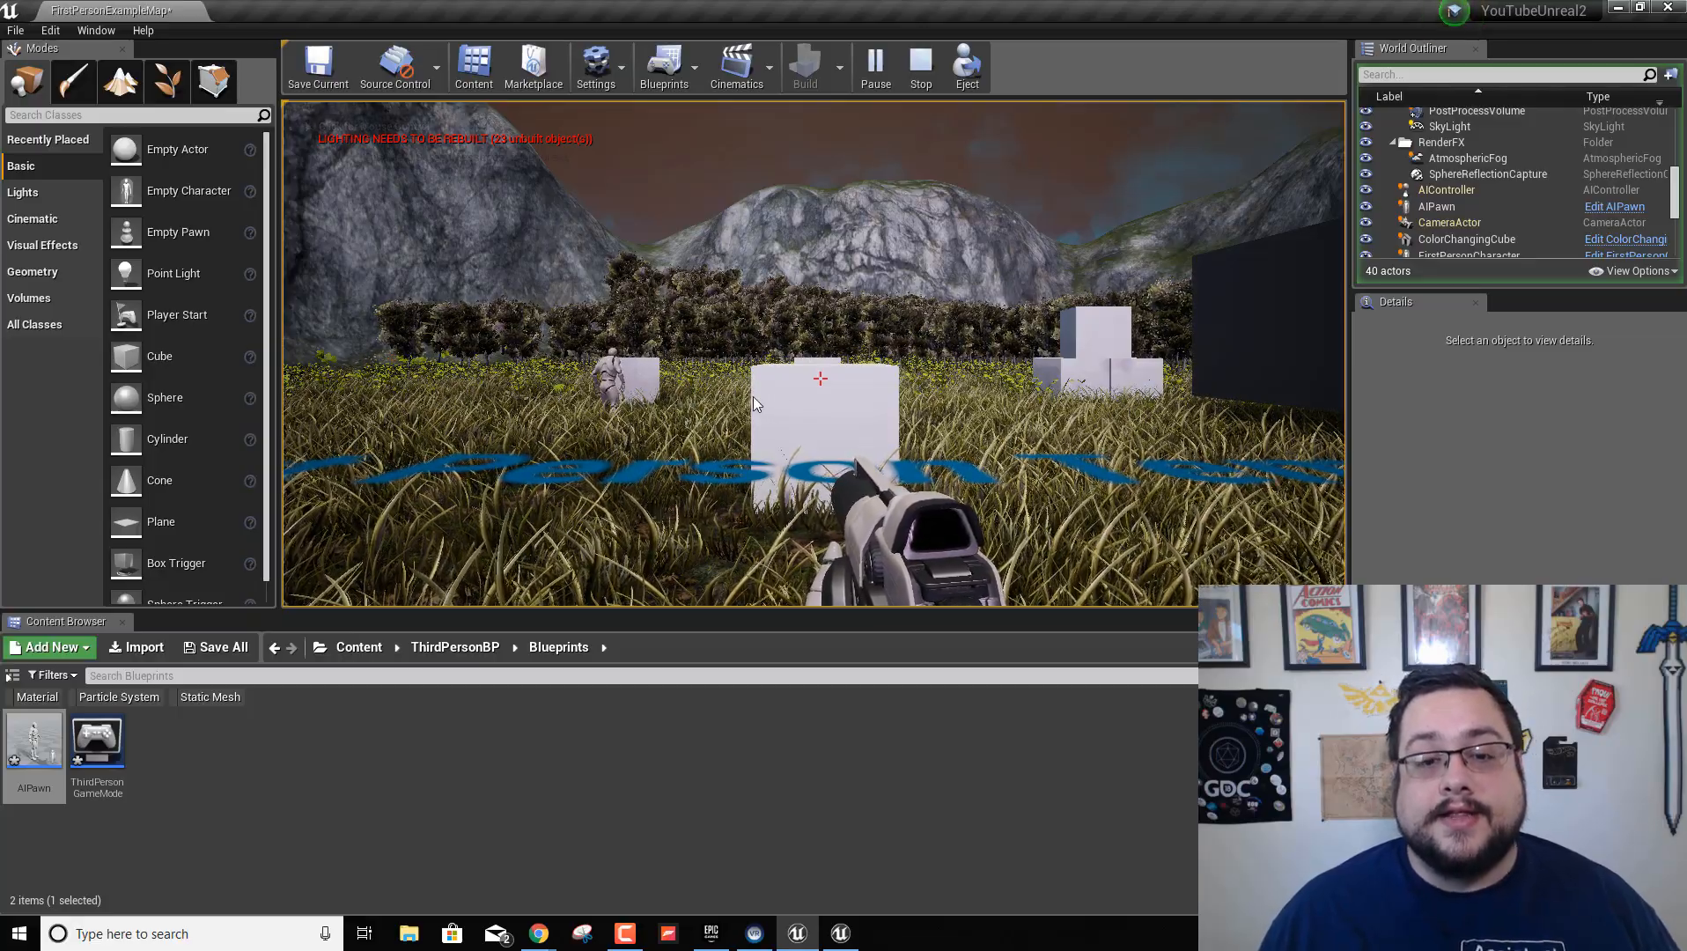
{"action": "left_click", "coordinate": [921, 64]}
{"action": "right_click_drag", "start_coordinate": [897, 312], "coordinate": [828, 409]}
{"action": "key", "text": "s"}
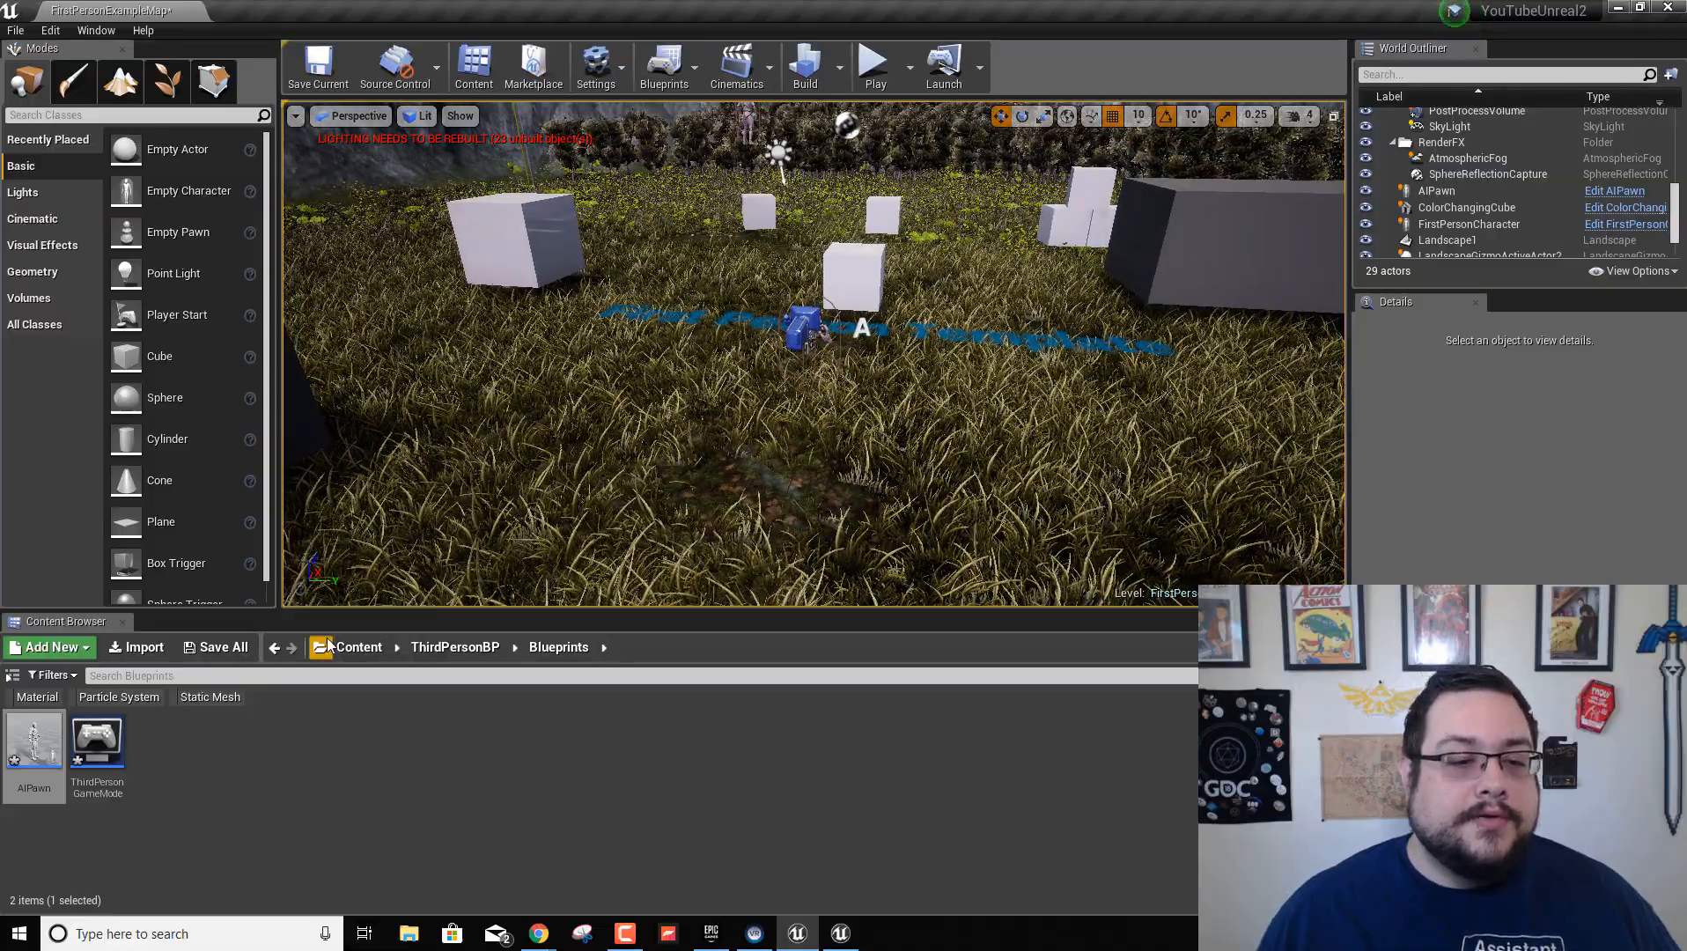
{"action": "right_click_drag", "start_coordinate": [538, 468], "coordinate": [493, 366]}
{"action": "key", "text": "s"}
{"action": "right_click_drag", "start_coordinate": [628, 405], "coordinate": [627, 469]}
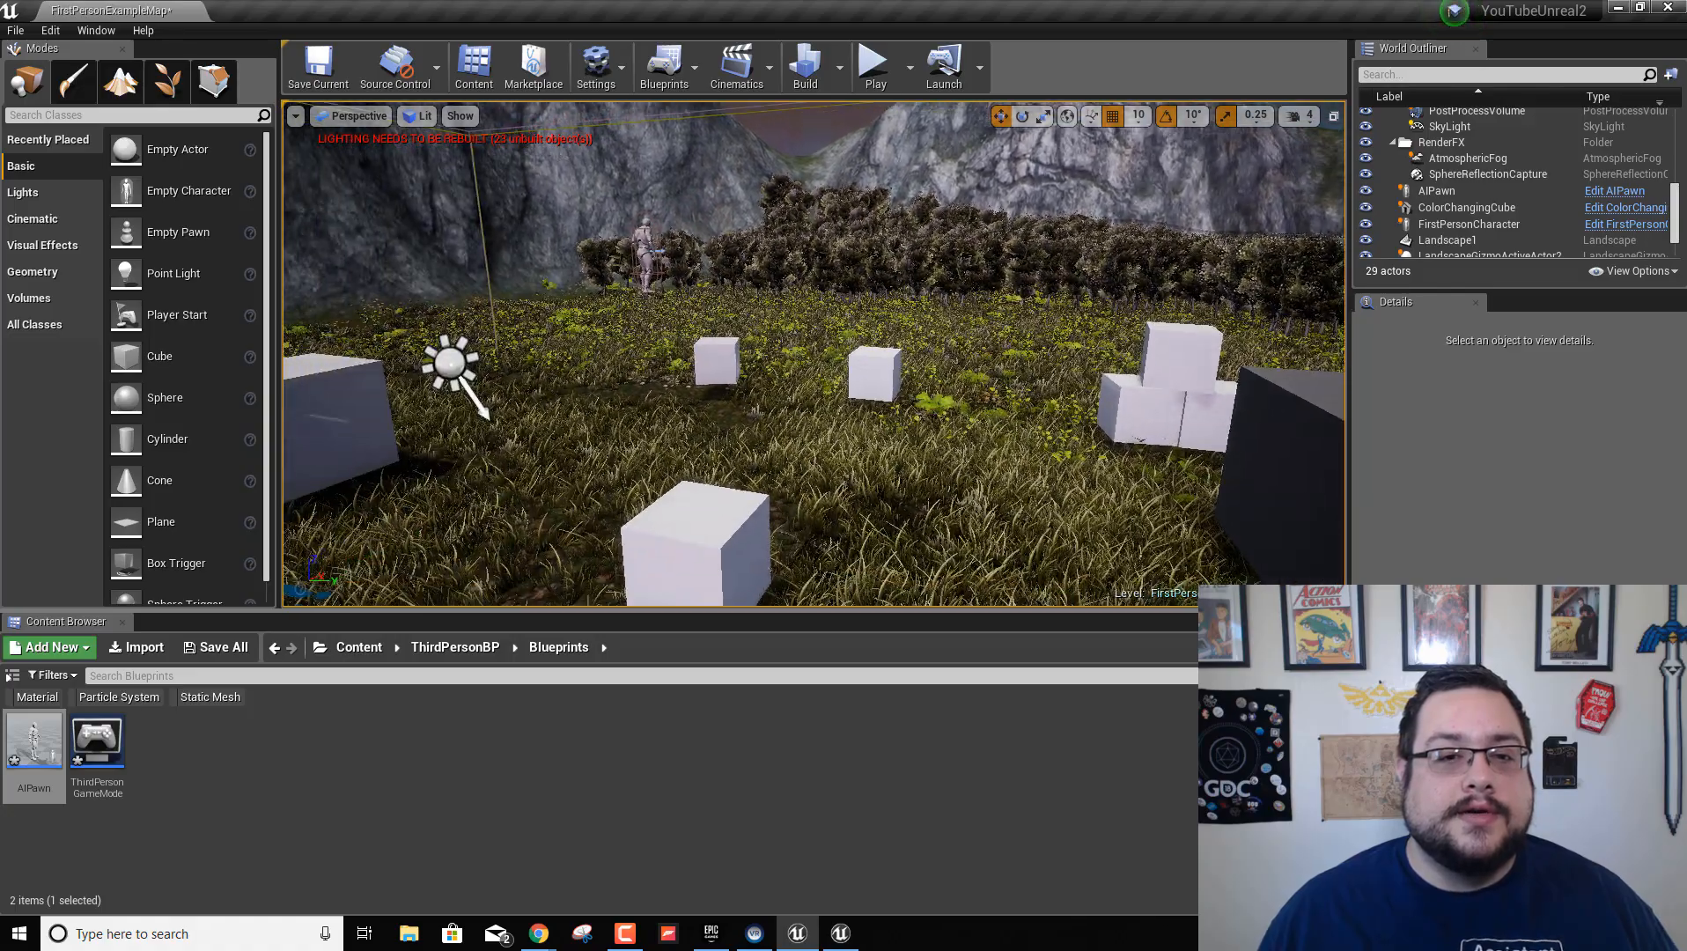
Open the Level Blueprint and add a reference to the level's FirstPersonCharacter in its Event Graph
{"action": "left_click", "coordinate": [687, 85]}
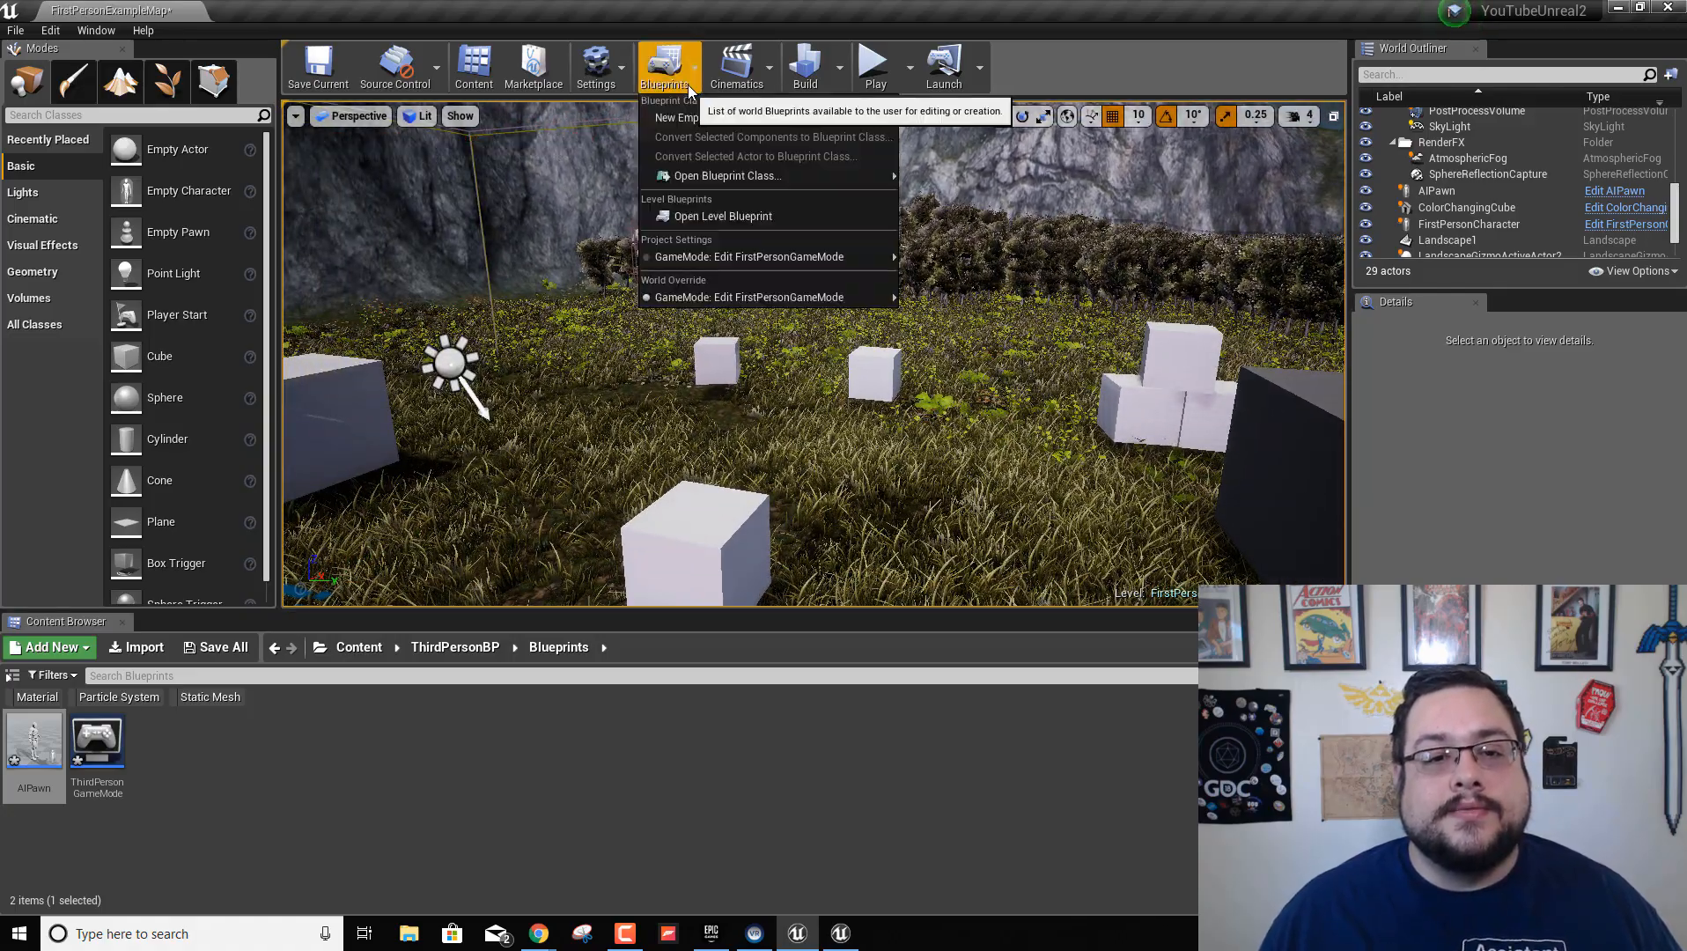
{"action": "left_click", "coordinate": [735, 220]}
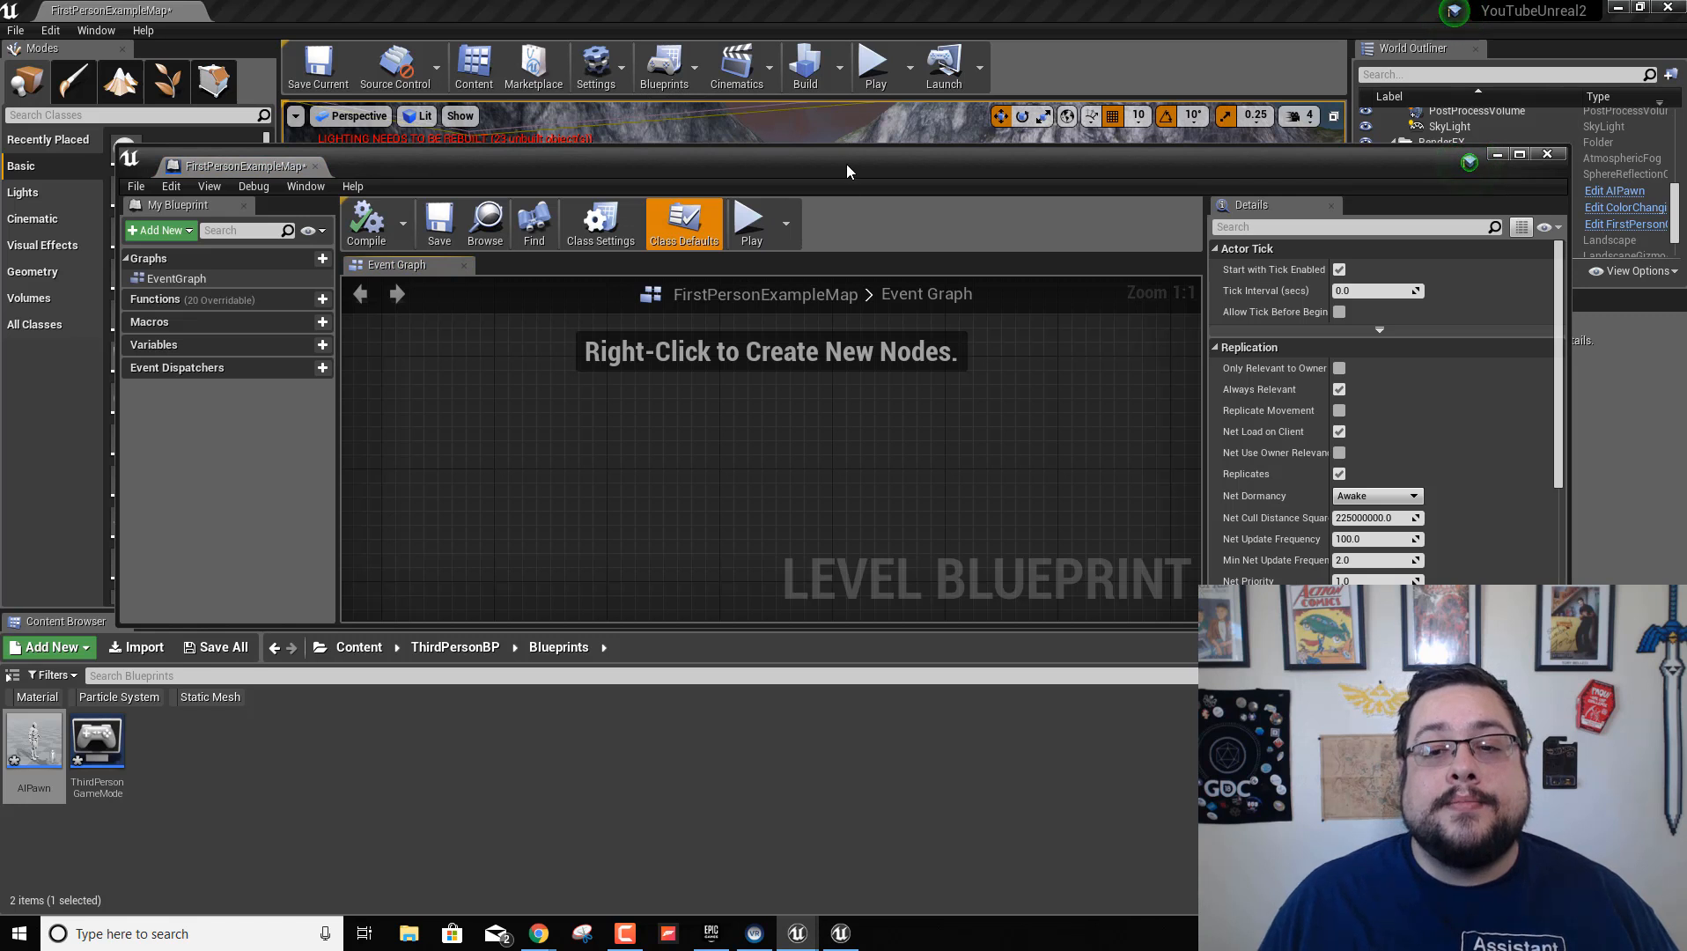
{"action": "left_click_drag", "start_coordinate": [846, 164], "coordinate": [884, 169]}
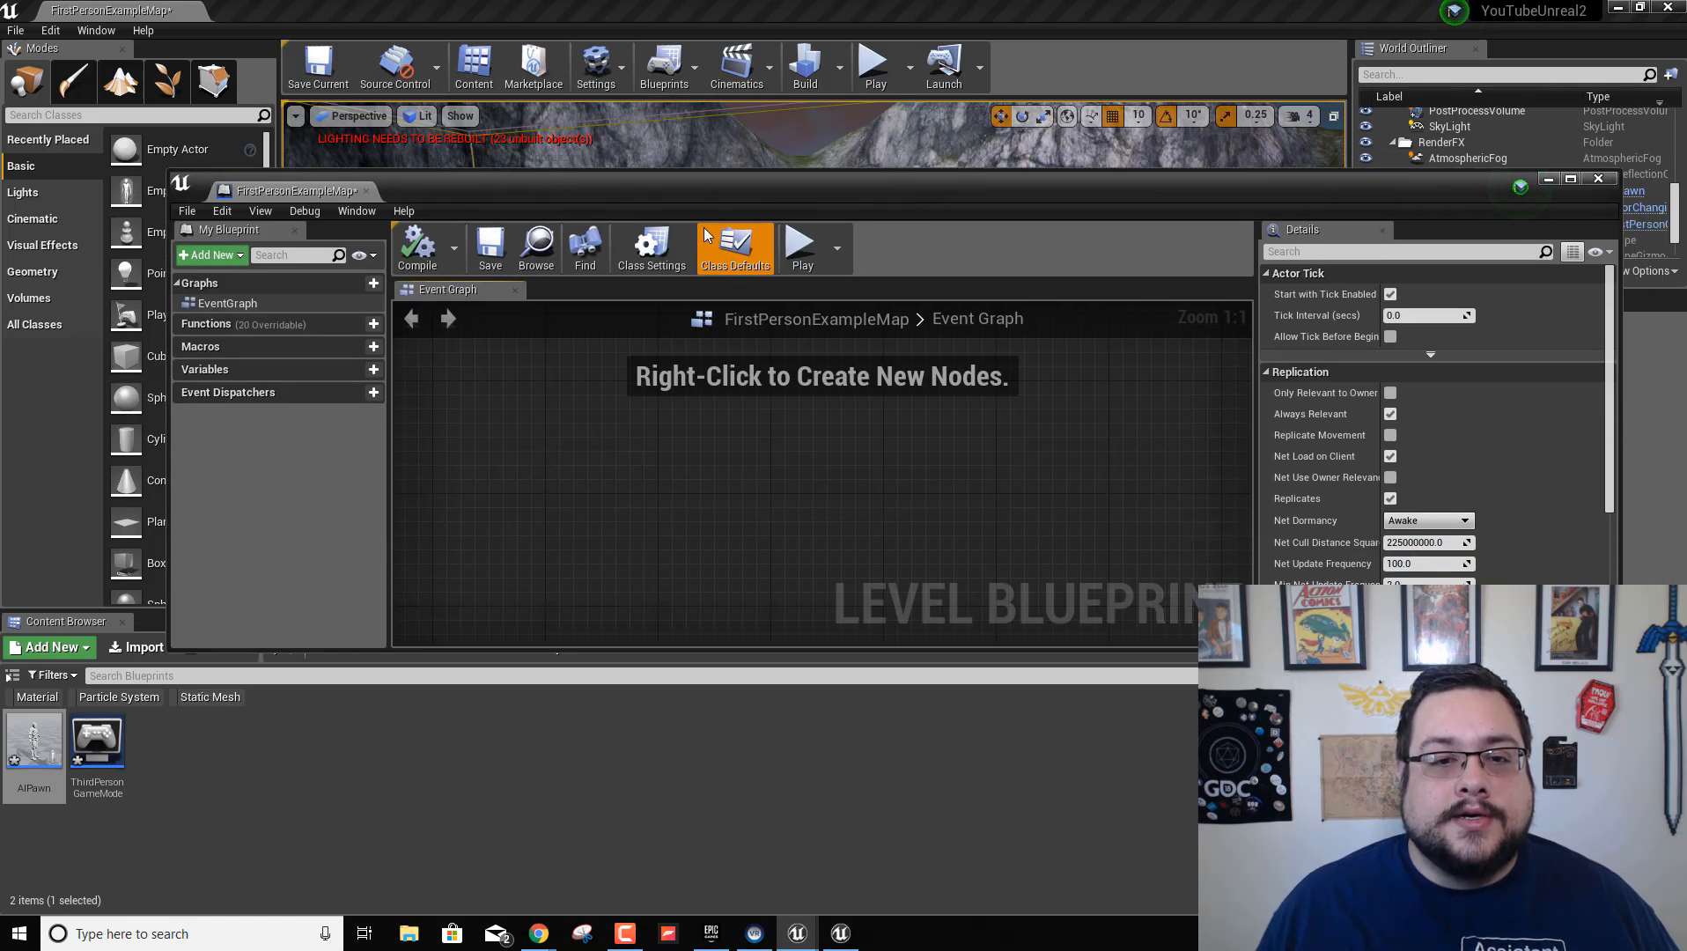
{"action": "left_click_drag", "start_coordinate": [724, 192], "coordinate": [714, 310]}
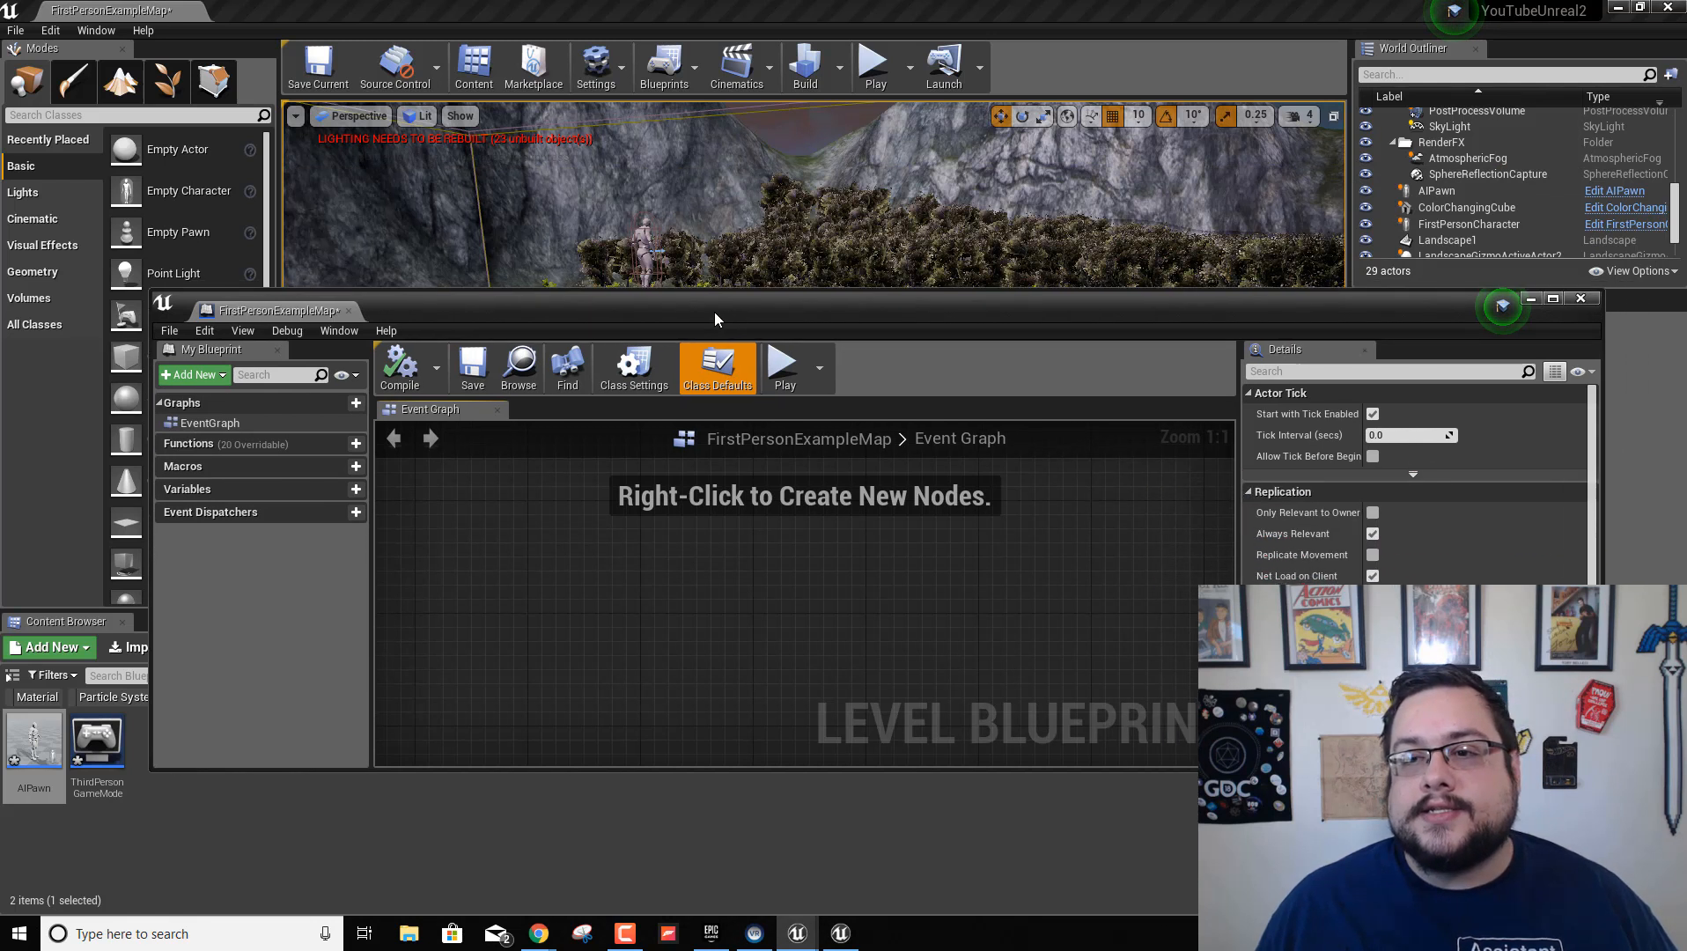
{"action": "left_click", "coordinate": [1520, 226]}
{"action": "left_click_drag", "start_coordinate": [1490, 229], "coordinate": [464, 522]}
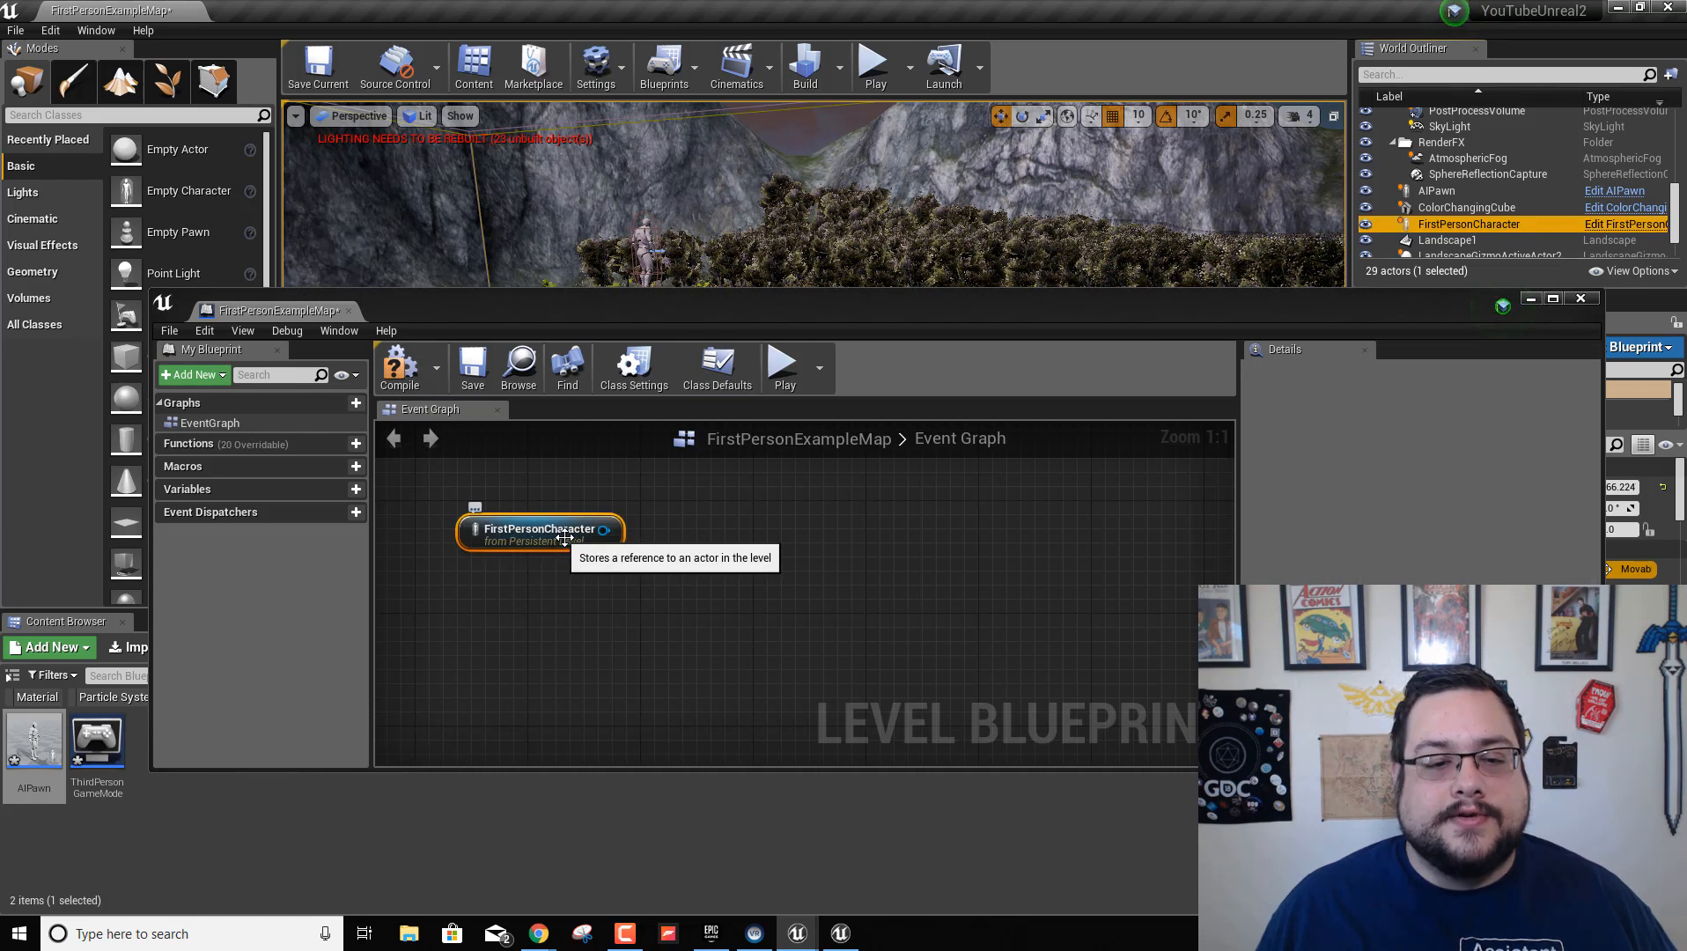
{"action": "left_click", "coordinate": [1553, 226]}
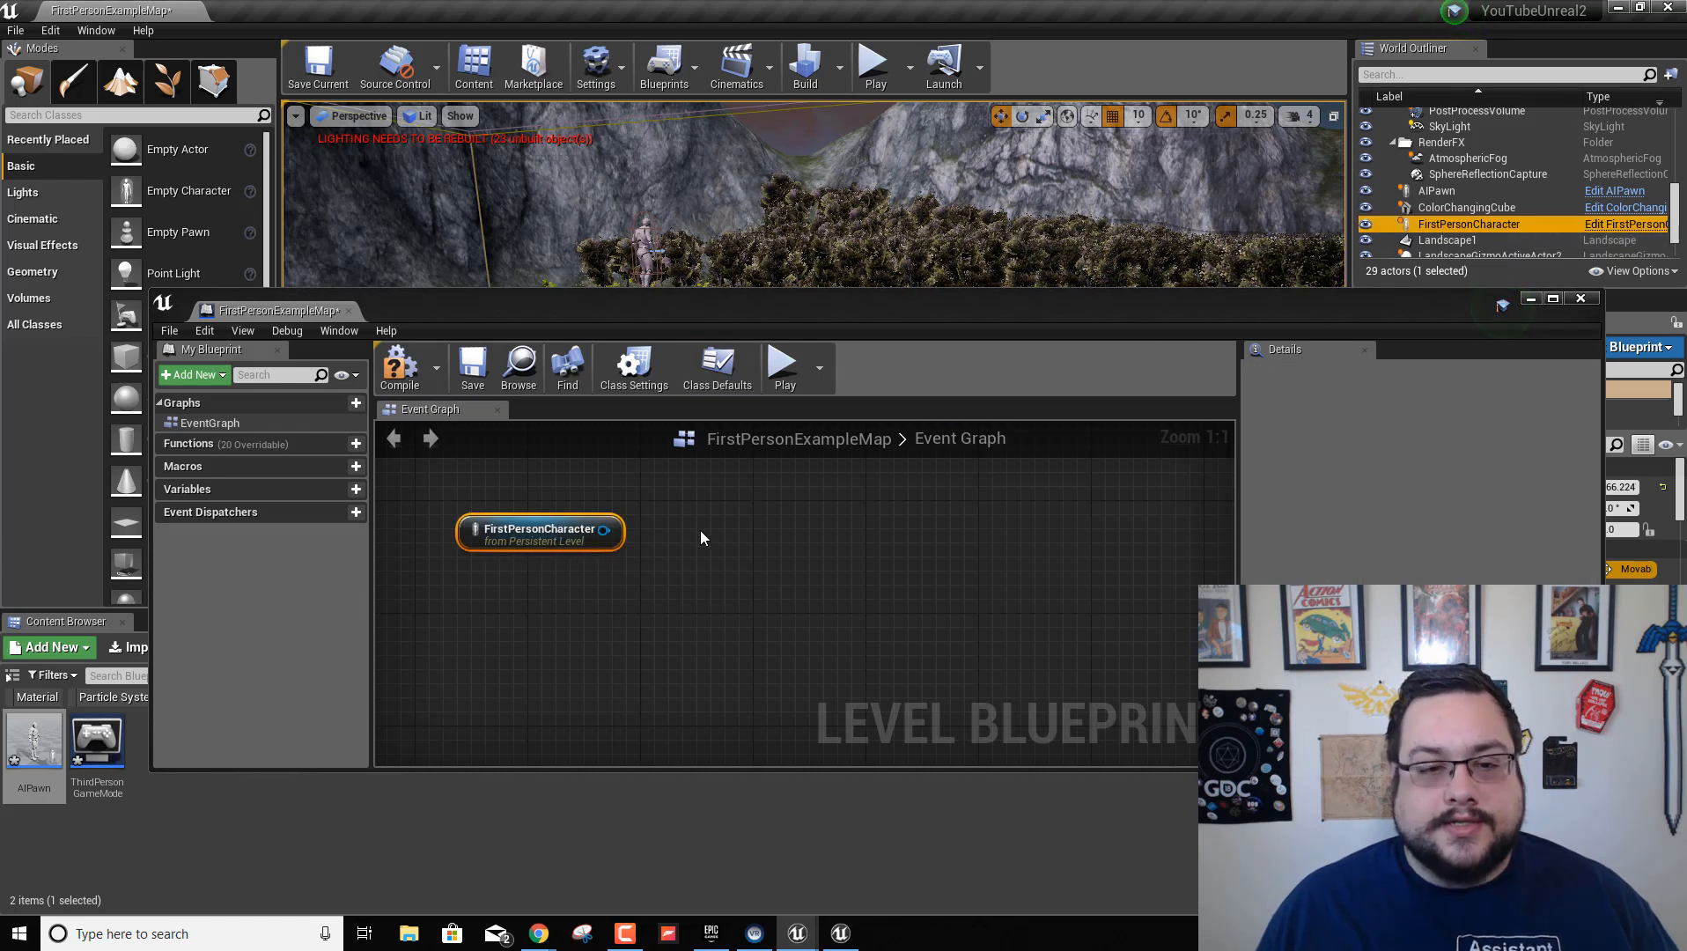
{"action": "key", "text": "Delete"}
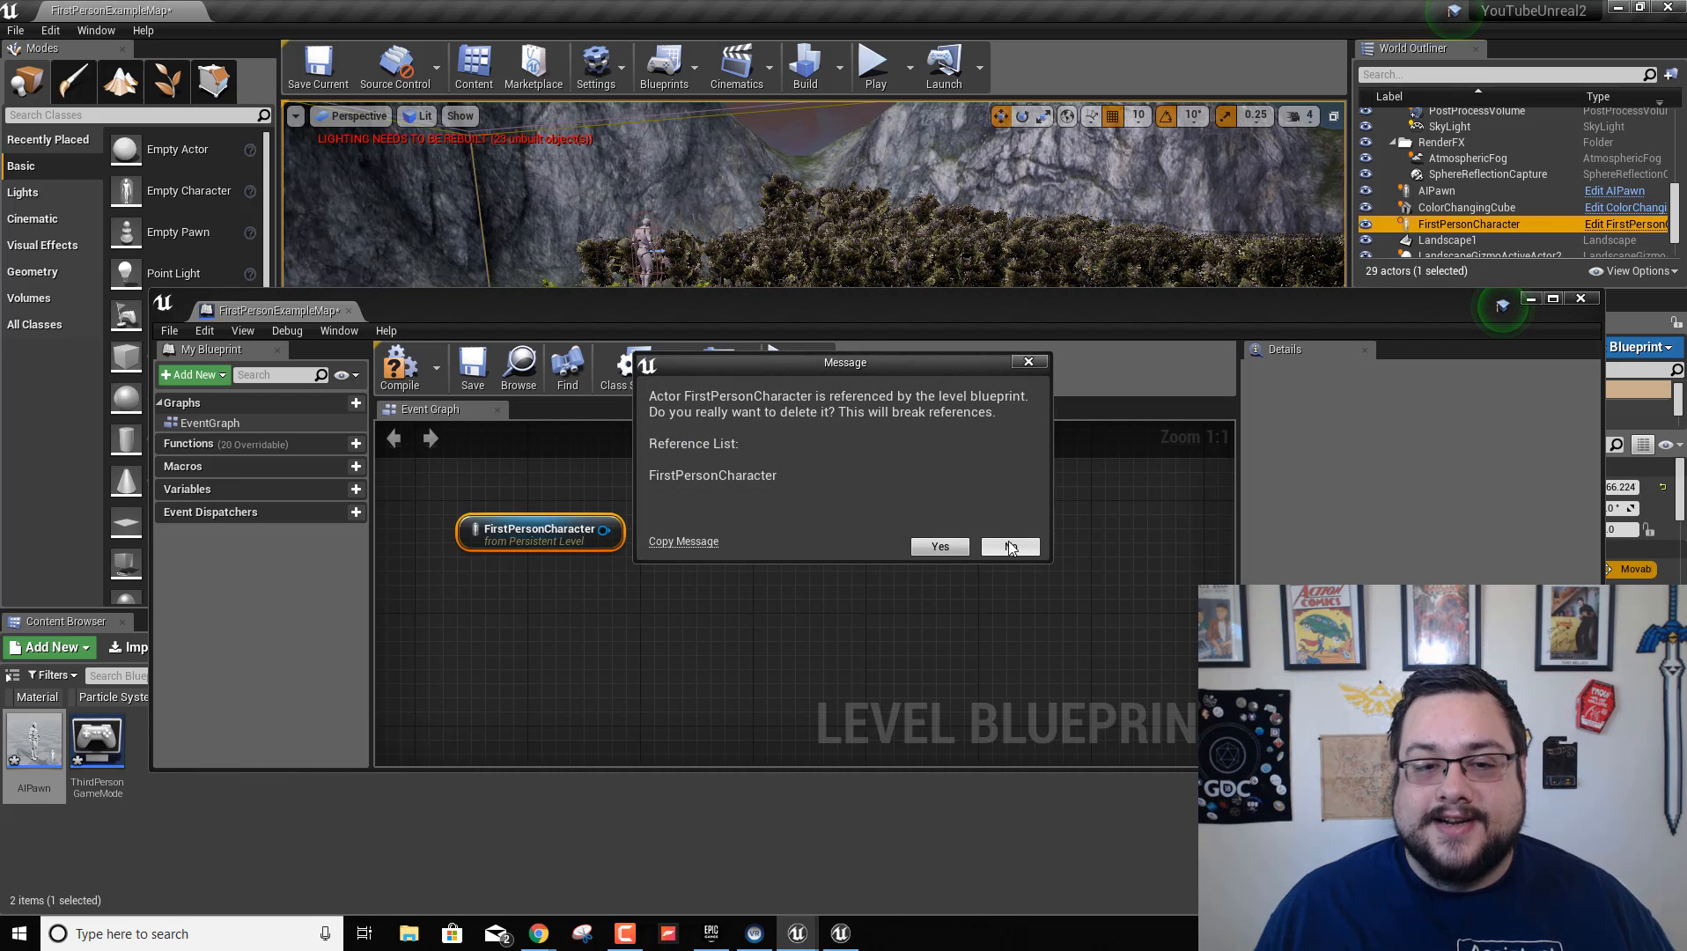
{"action": "left_click", "coordinate": [1029, 362]}
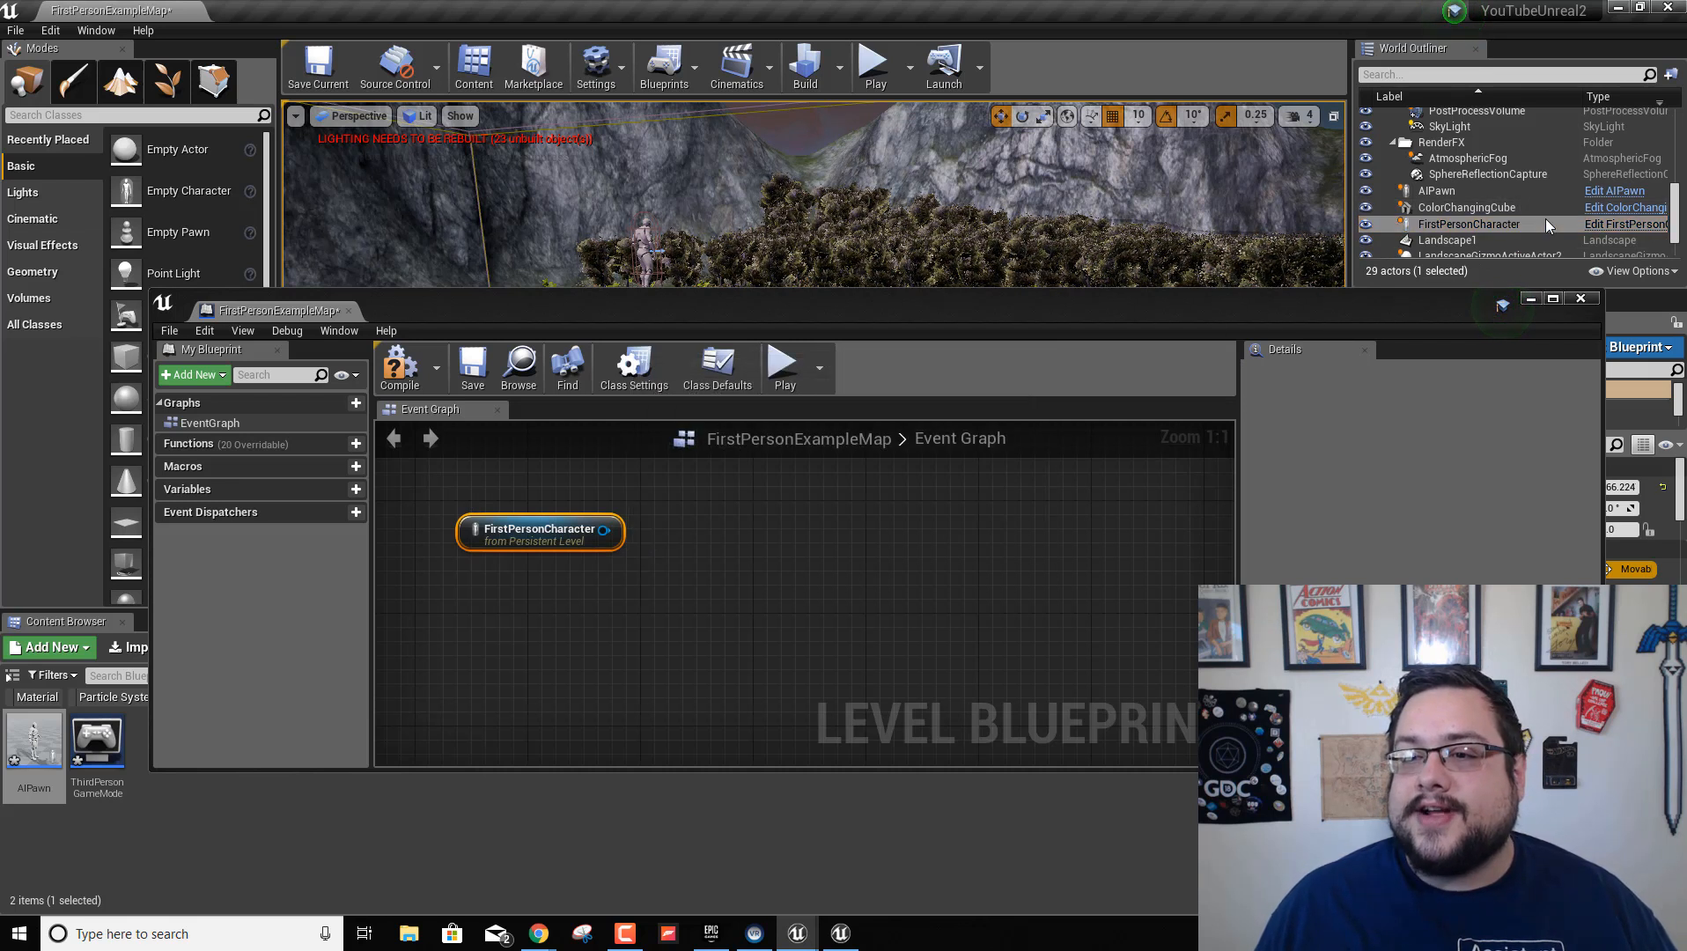
Add a reference to the level's AIPawn in the Event Graph, directly below the FirstPersonCharacter node
{"action": "left_click_drag", "start_coordinate": [1474, 194], "coordinate": [583, 623]}
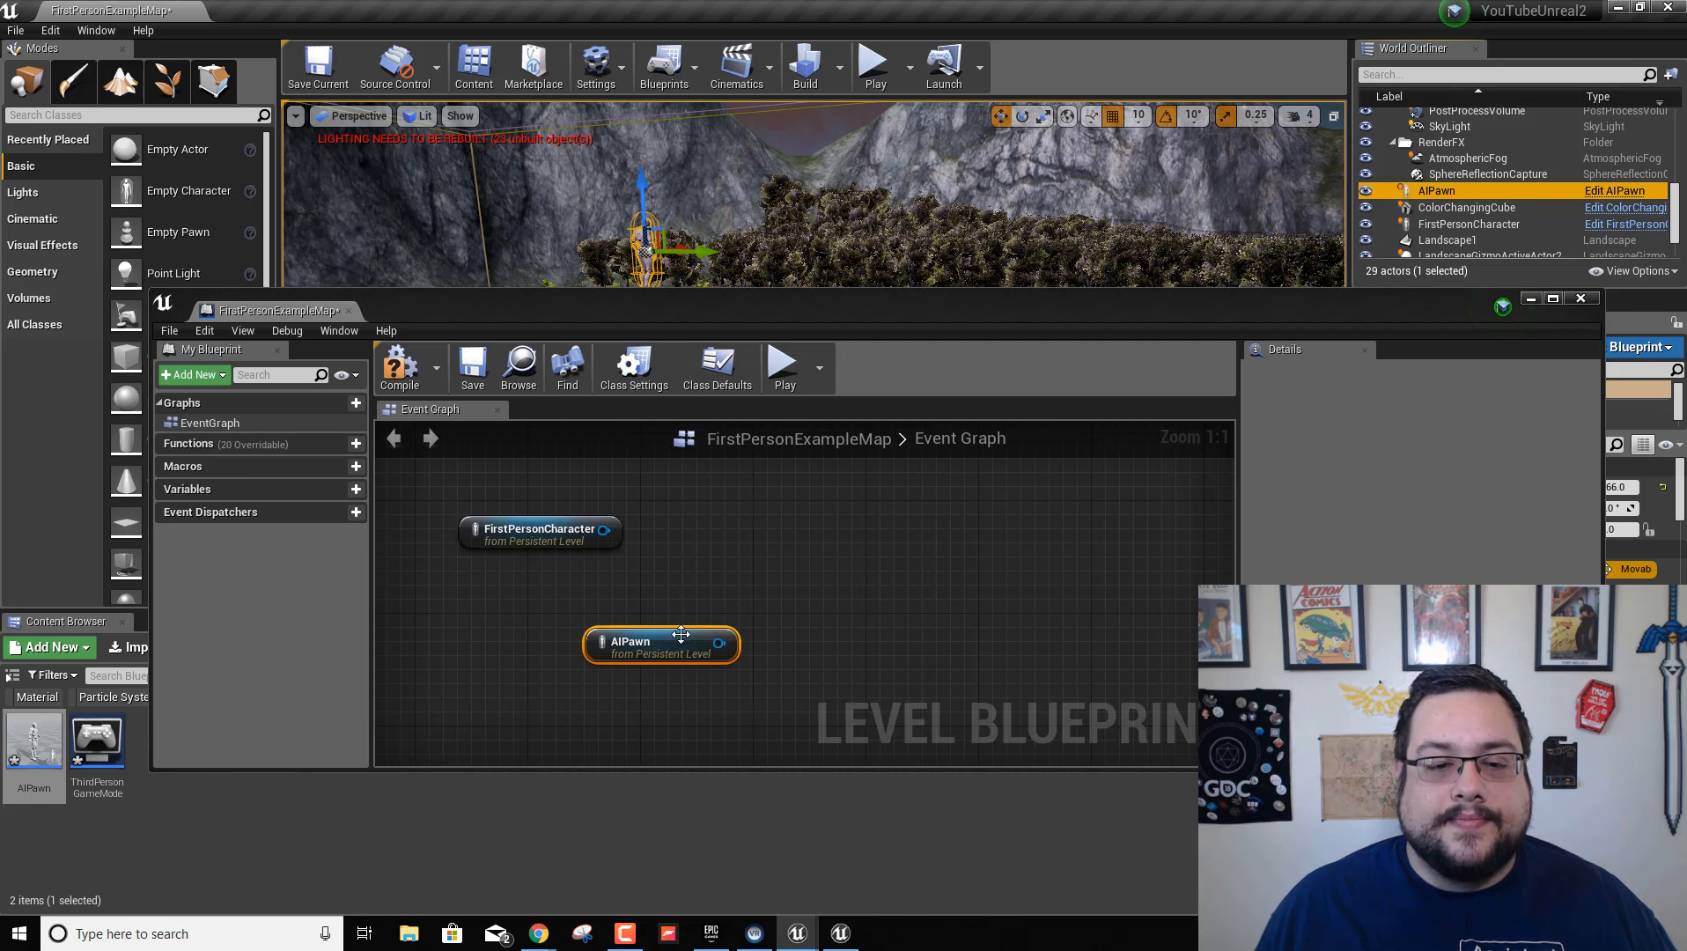
{"action": "left_click_drag", "start_coordinate": [675, 647], "coordinate": [562, 602]}
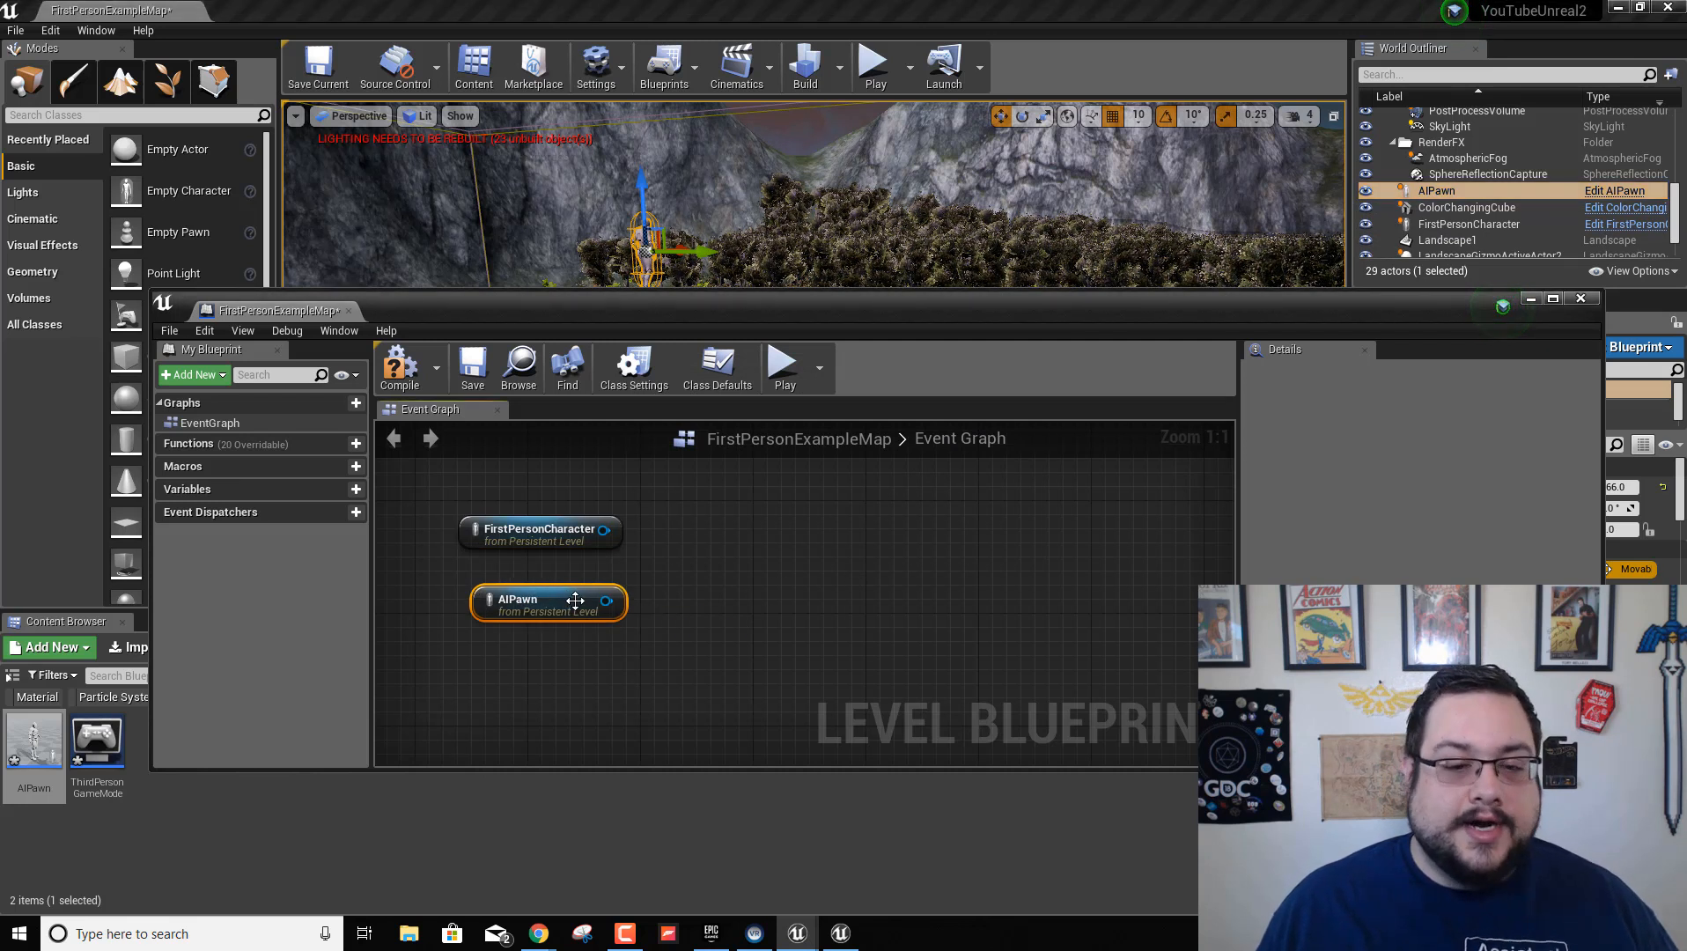
{"action": "left_click_drag", "start_coordinate": [790, 305], "coordinate": [710, 152]}
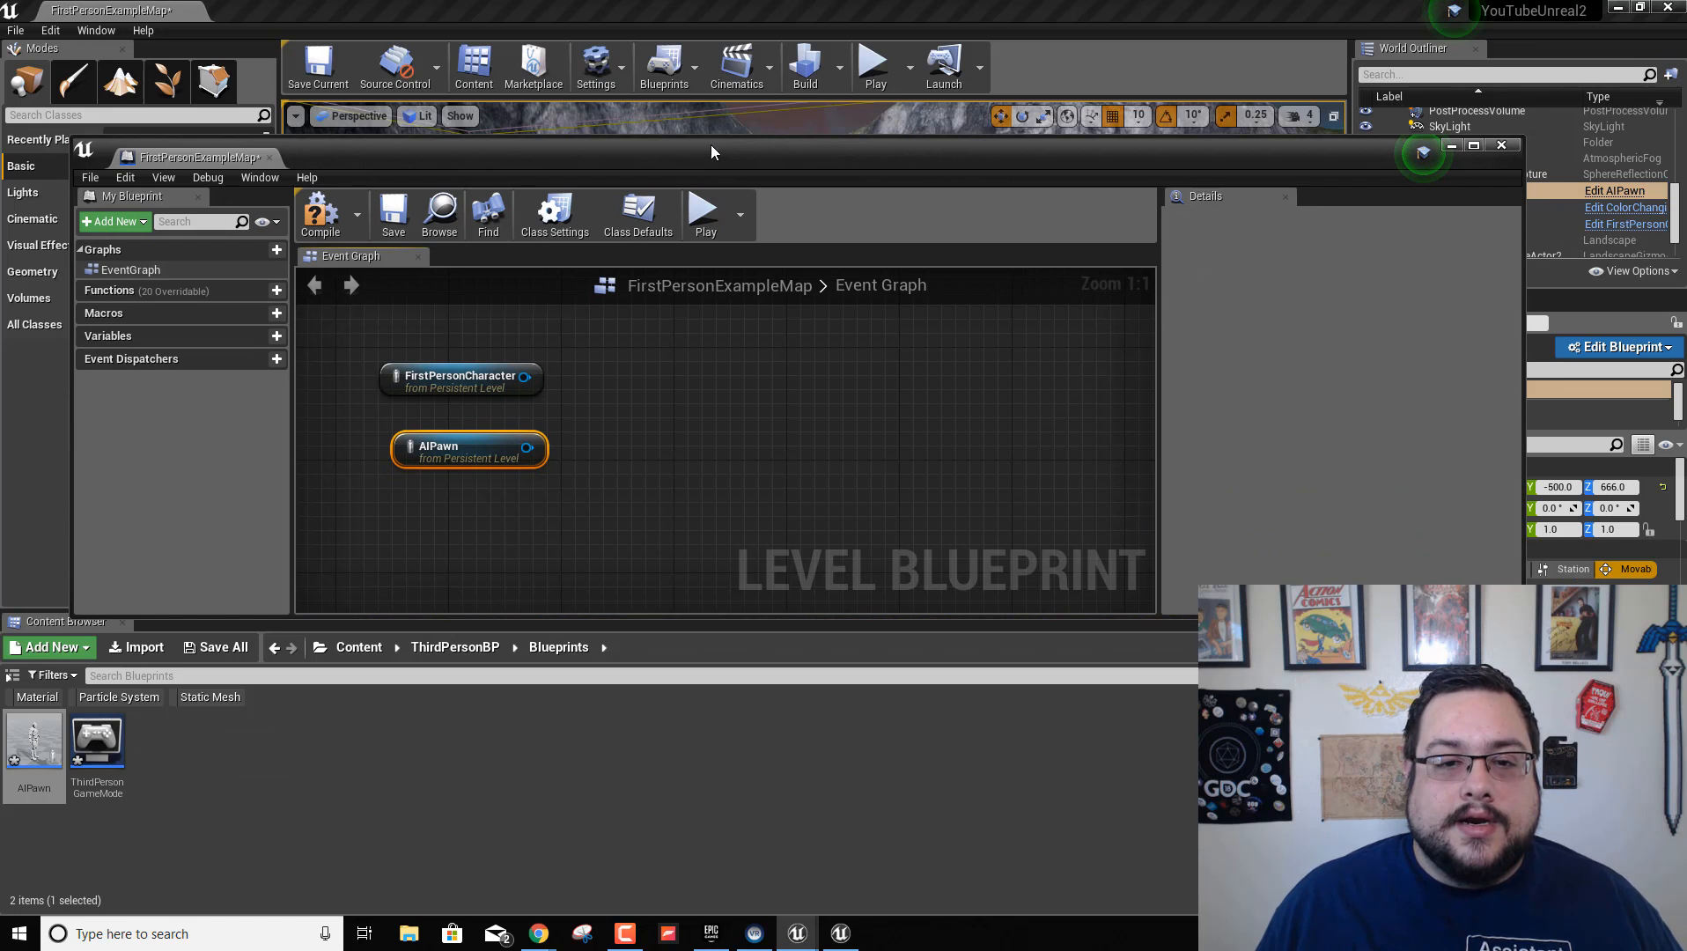
Search the blueprint actions for "controller" and add a Get Controller node for the AIPawn
{"action": "right_click", "coordinate": [673, 448]}
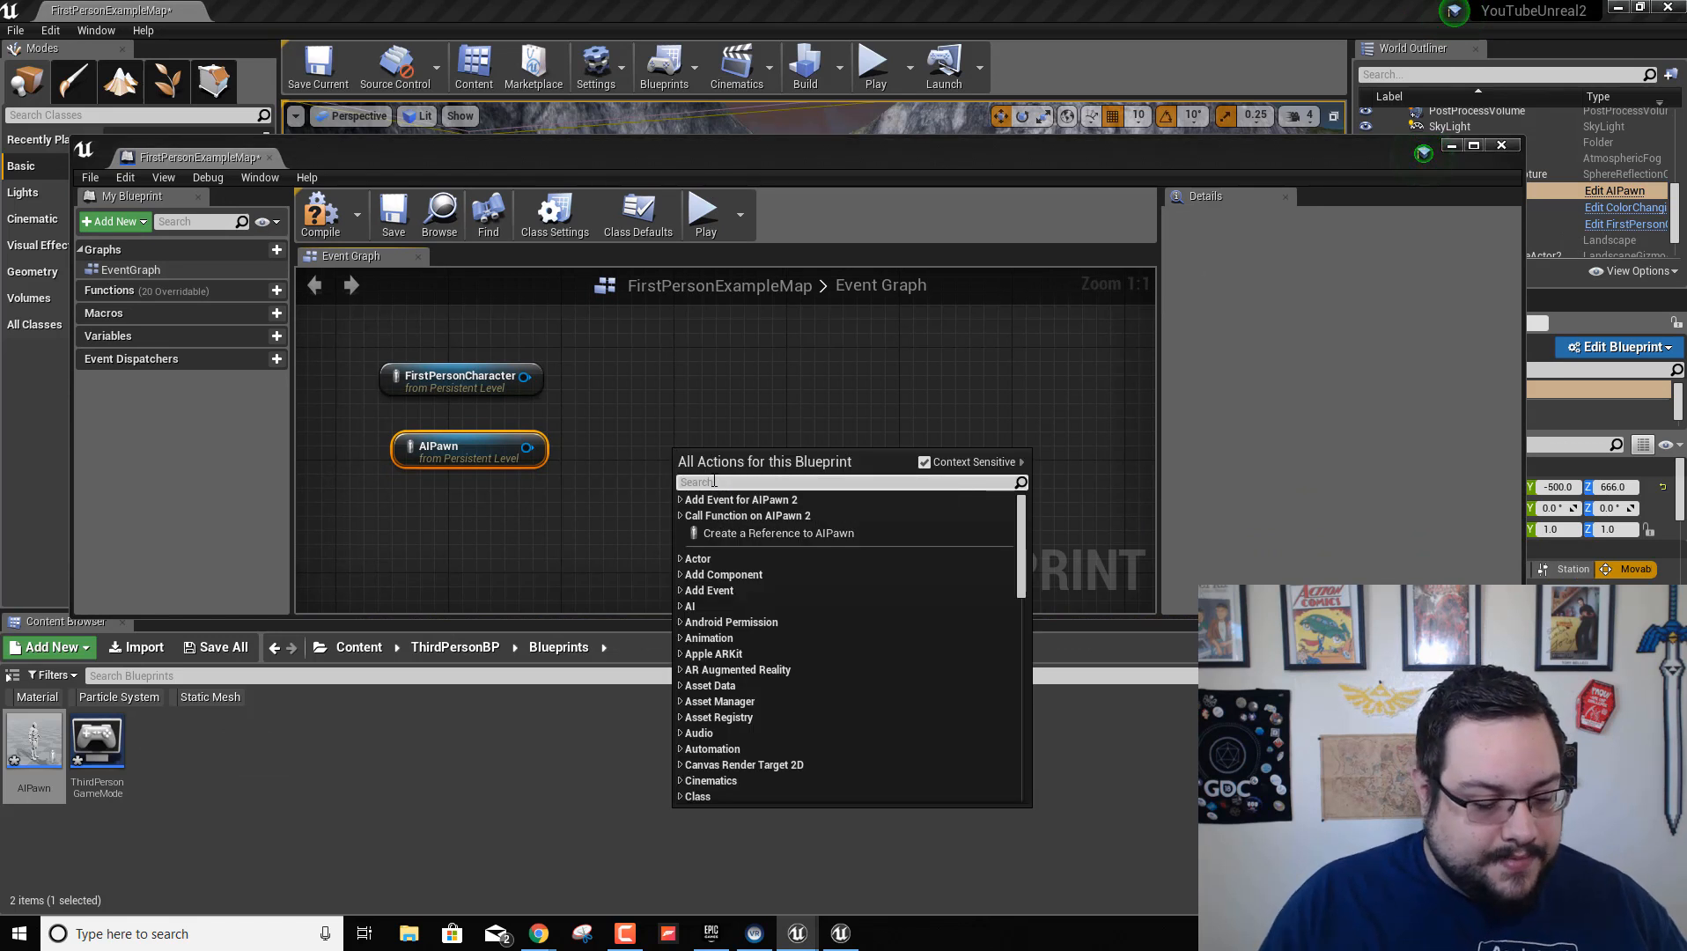
{"action": "type", "text": "get"}
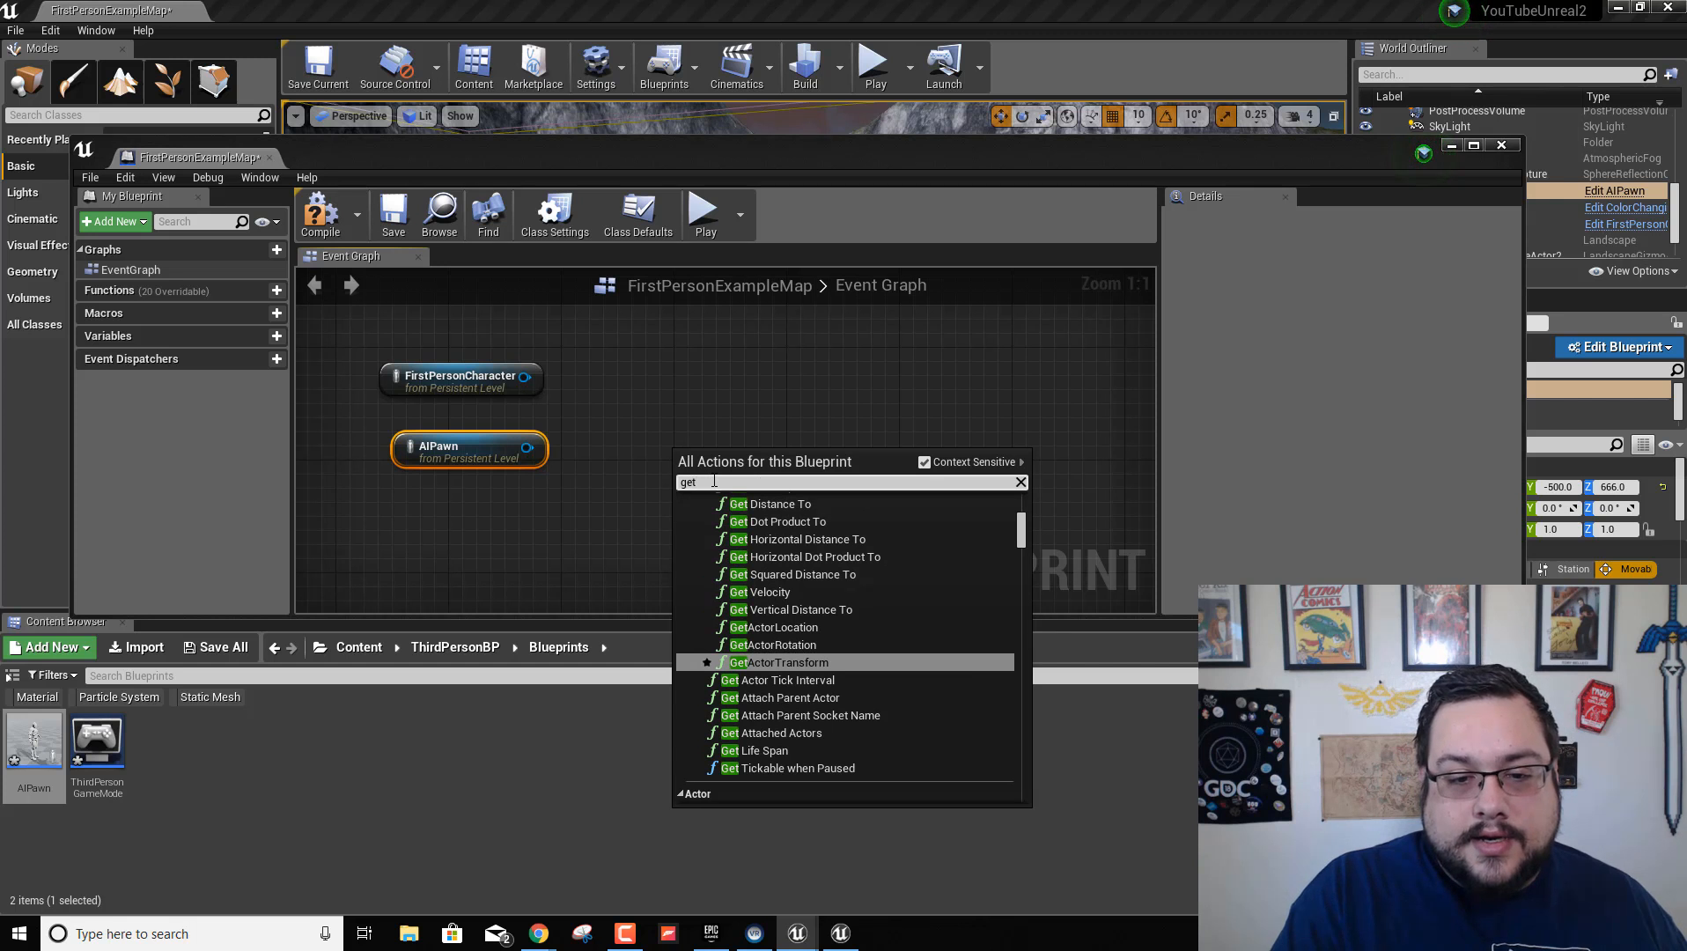
{"action": "key", "text": "BackSpace"}
{"action": "key", "text": "BackSpace"}
{"action": "type", "text": "cont"}
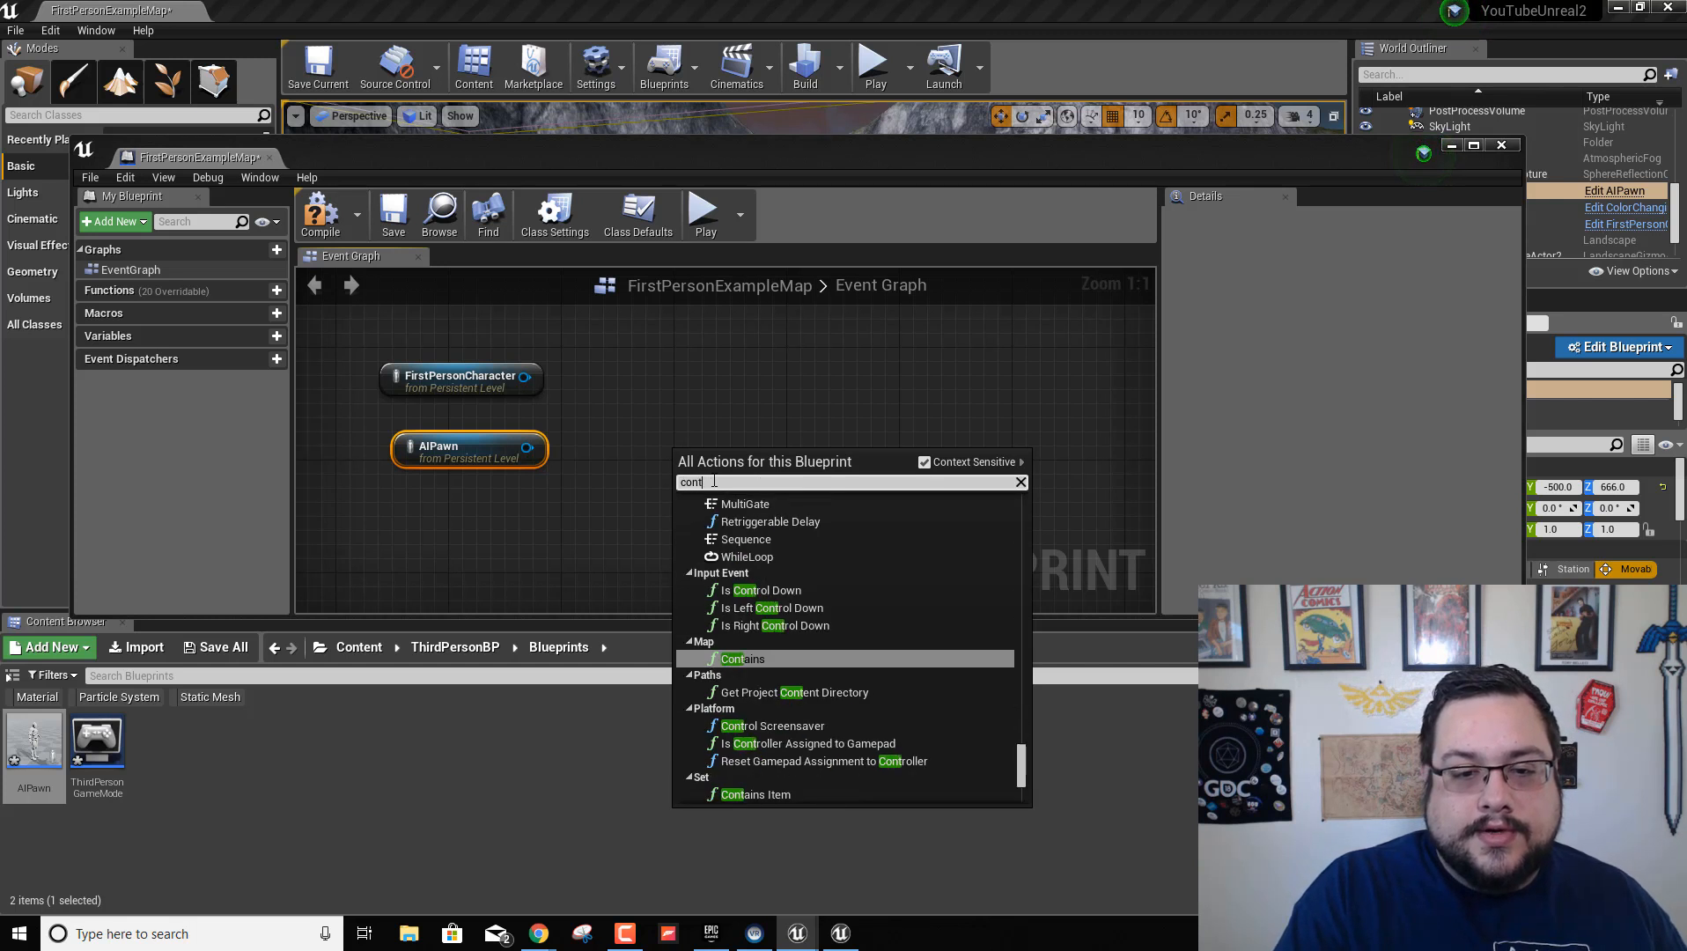
{"action": "type", "text": "roller"}
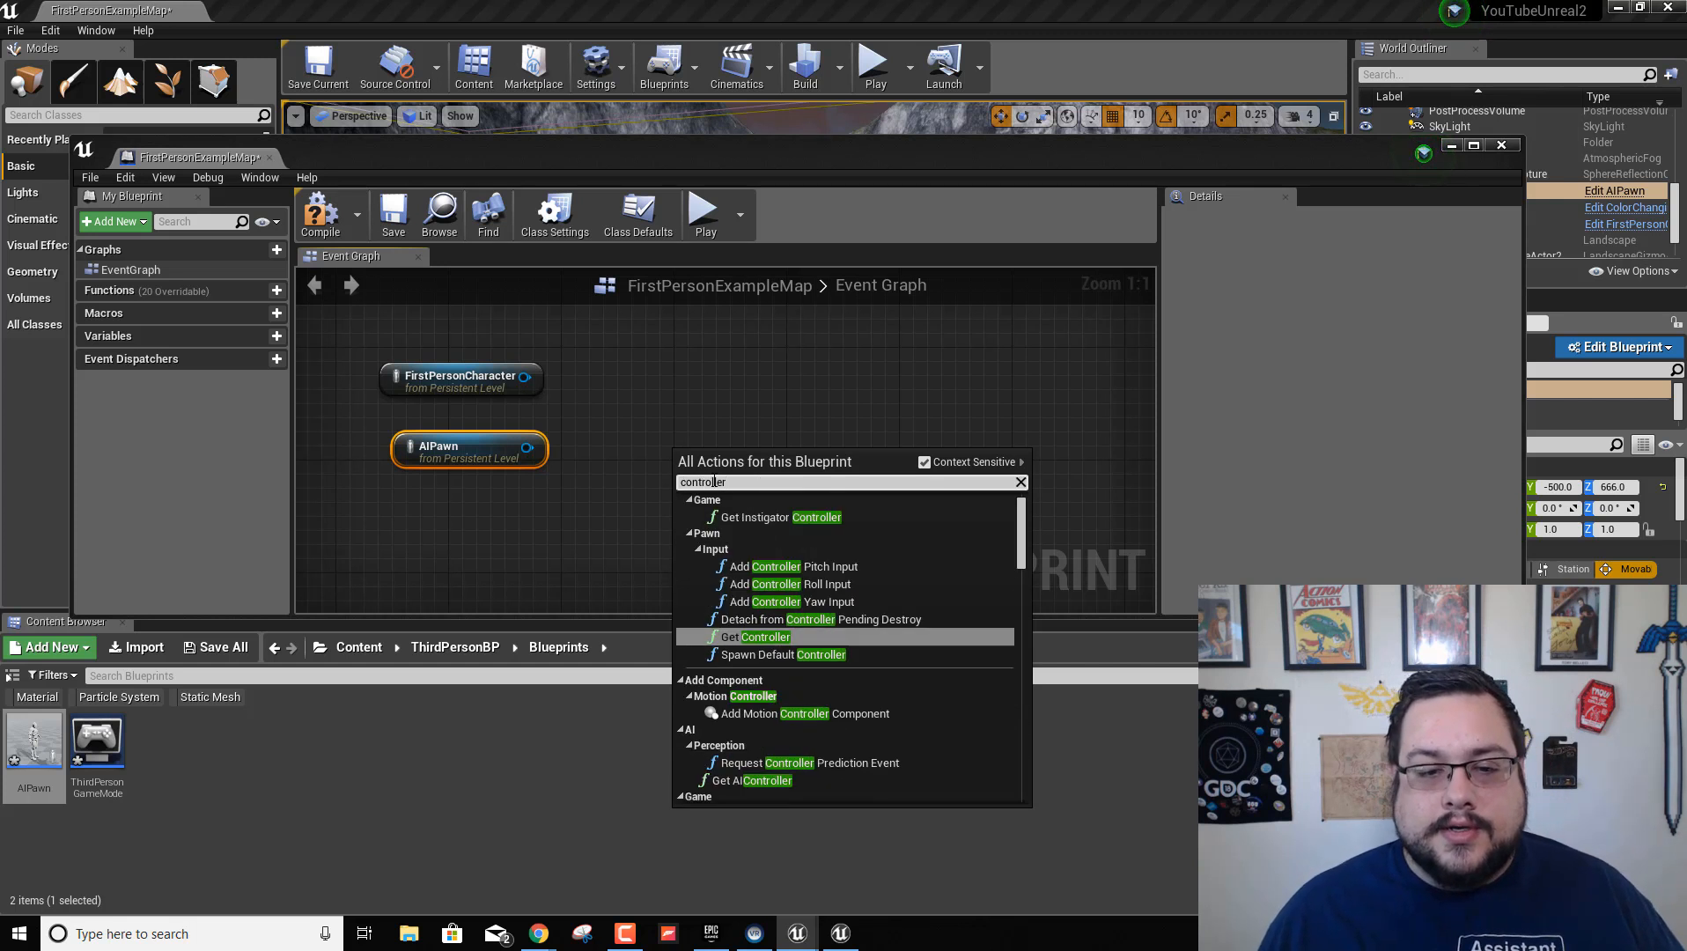
{"action": "left_click", "coordinate": [759, 636]}
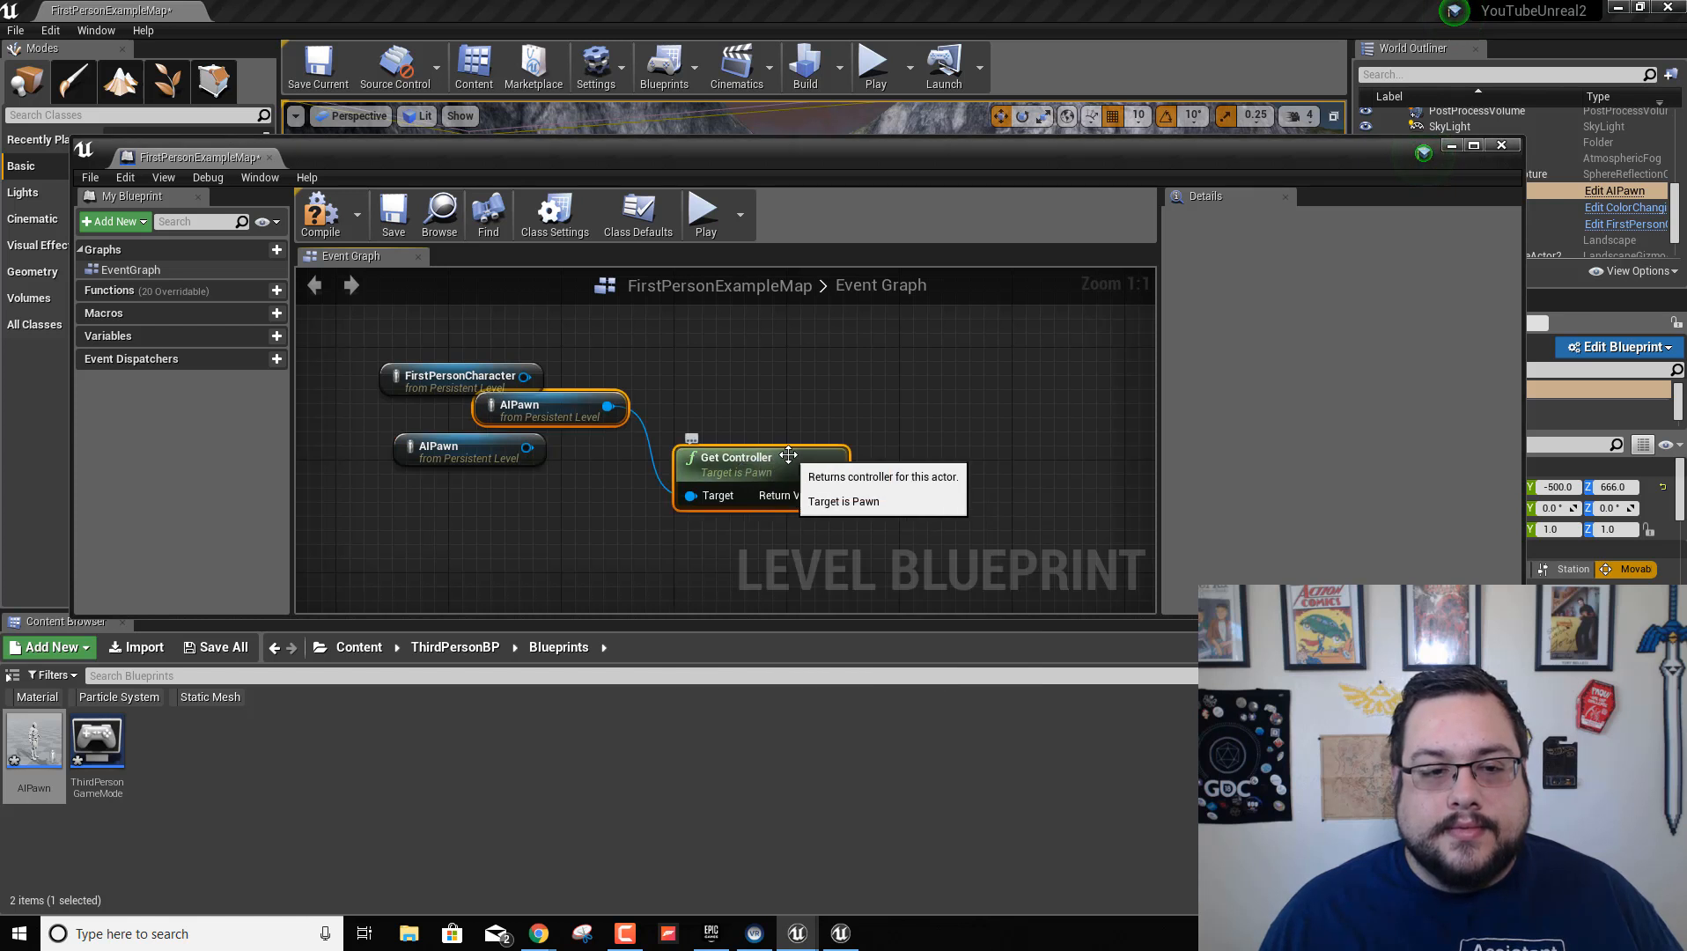
Connect the original AIPawn reference to Get Controller's Target, delete the duplicate AIPawn node, and place Get Controller beside the remaining reference
{"action": "left_click_drag", "start_coordinate": [788, 454], "coordinate": [706, 358]}
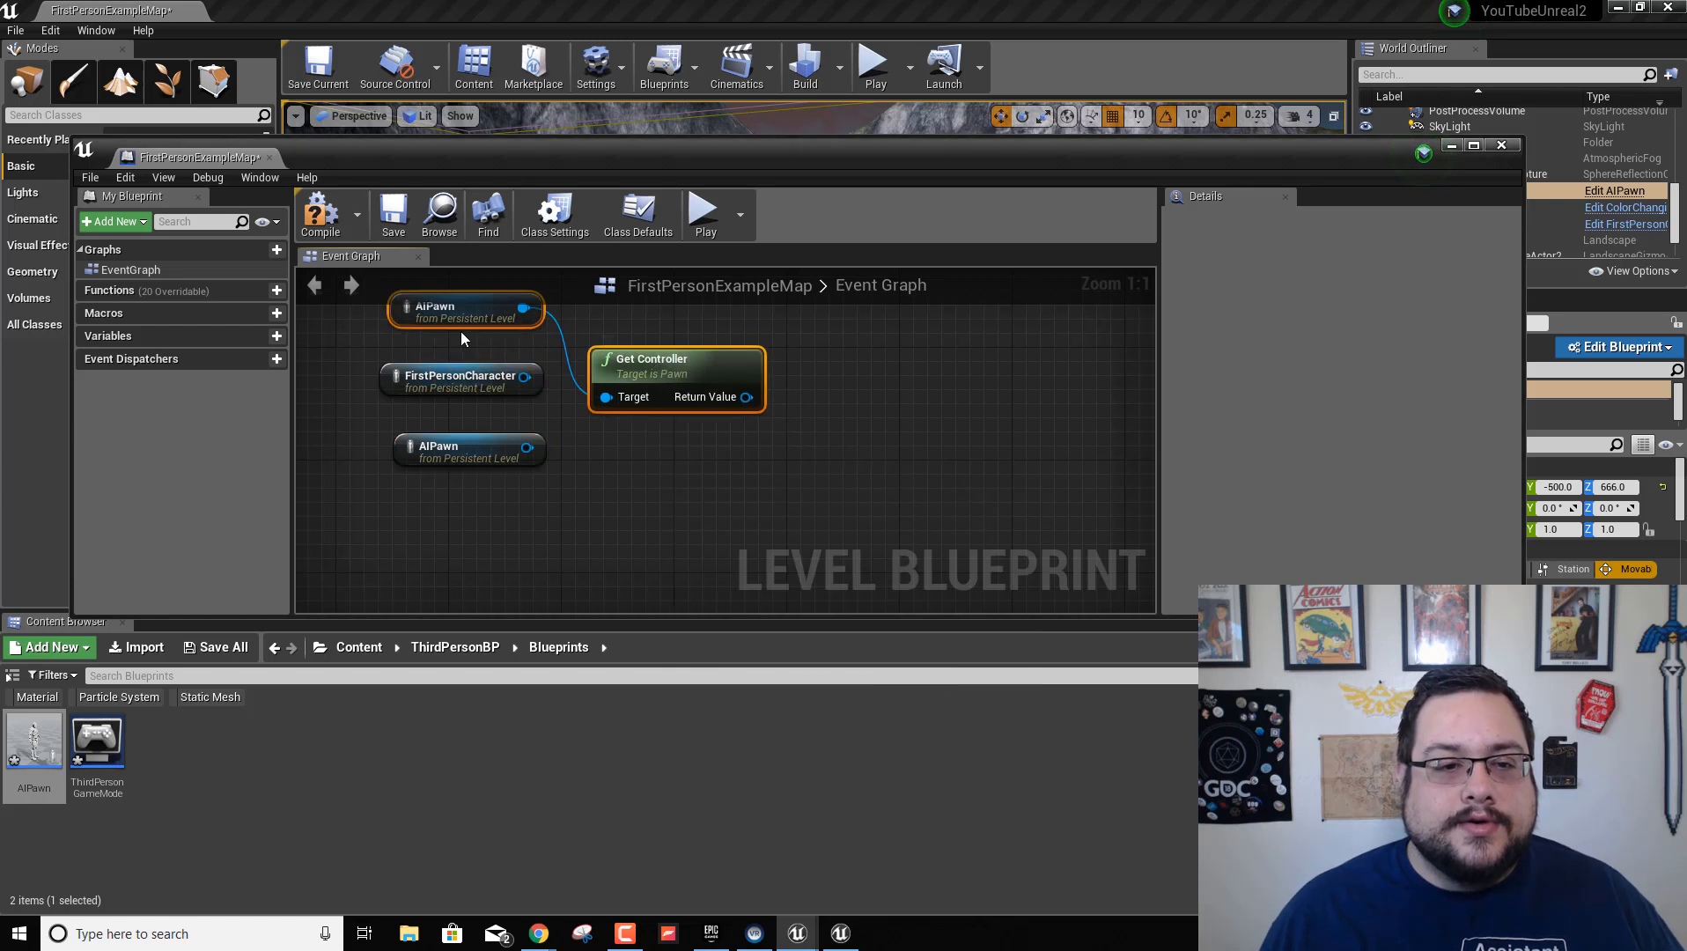
{"action": "left_click_drag", "start_coordinate": [444, 315], "coordinate": [490, 329]}
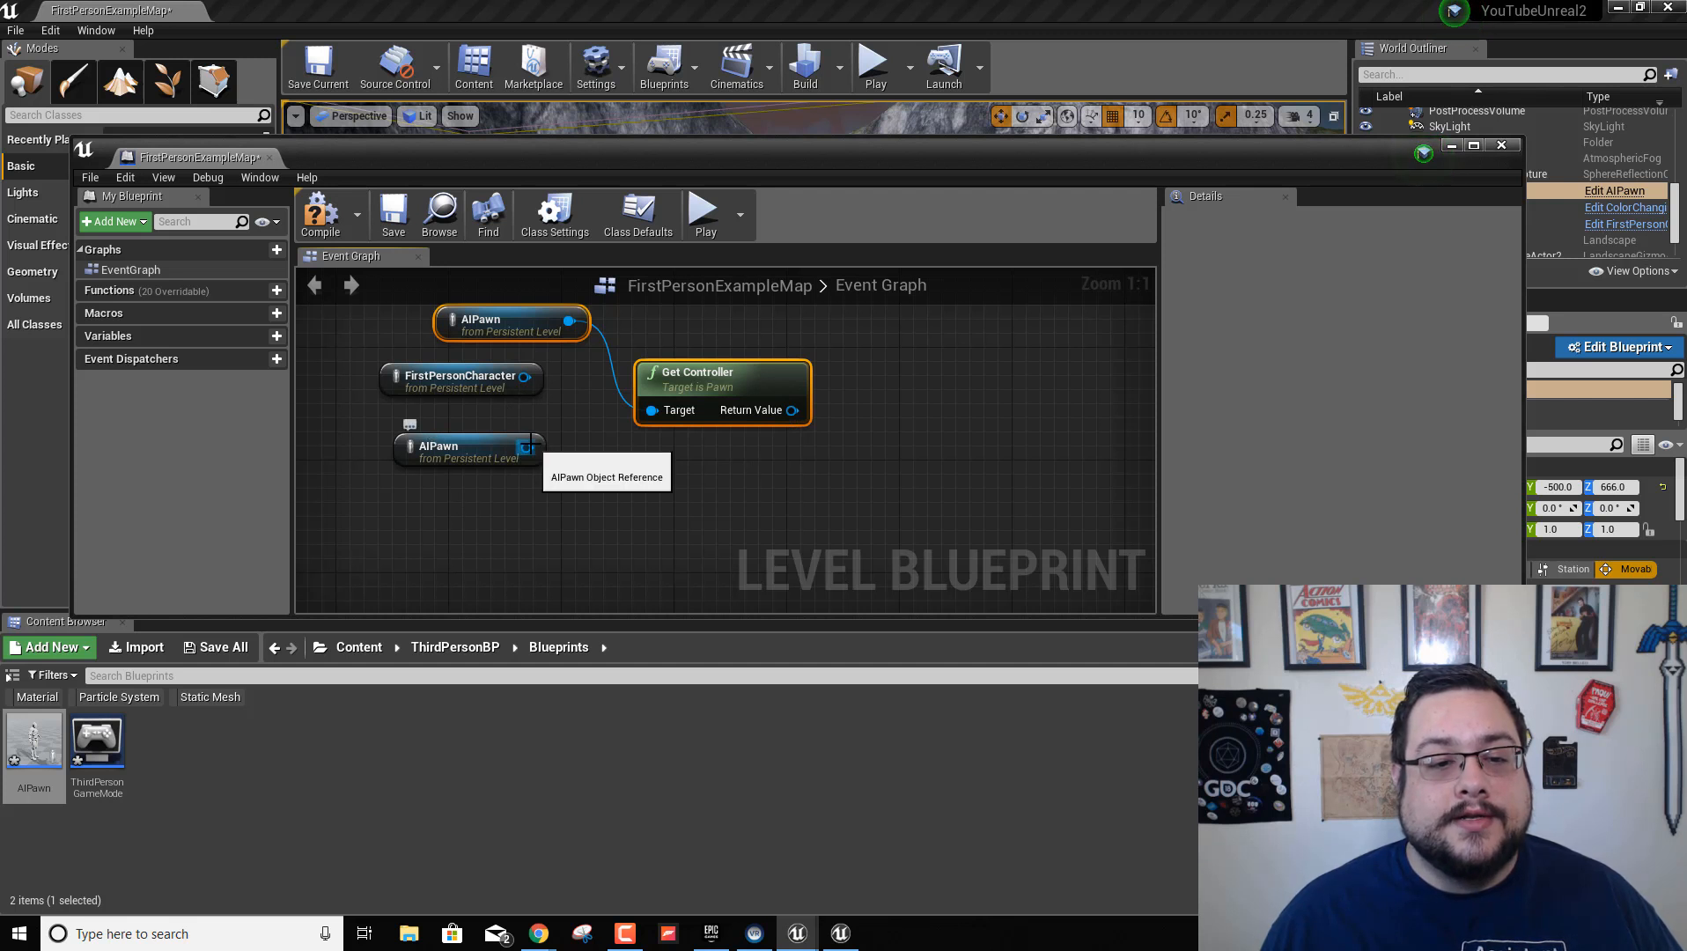
{"action": "left_click_drag", "start_coordinate": [527, 447], "coordinate": [661, 413]}
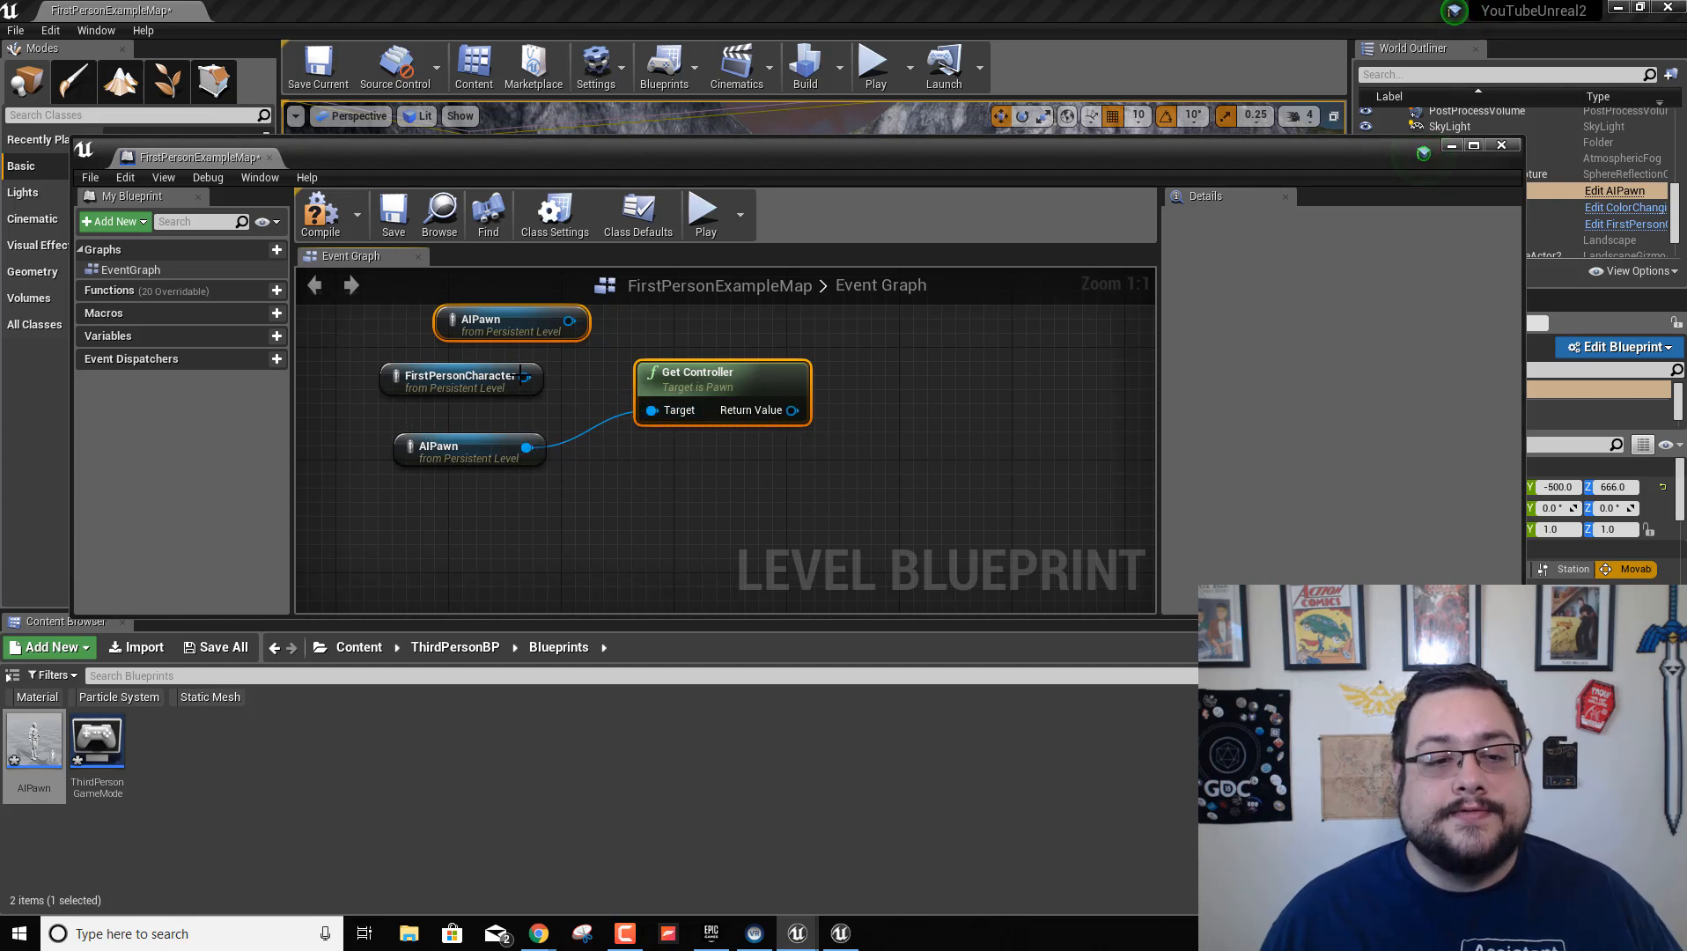
{"action": "left_click", "coordinate": [504, 322]}
{"action": "key", "text": "Delete"}
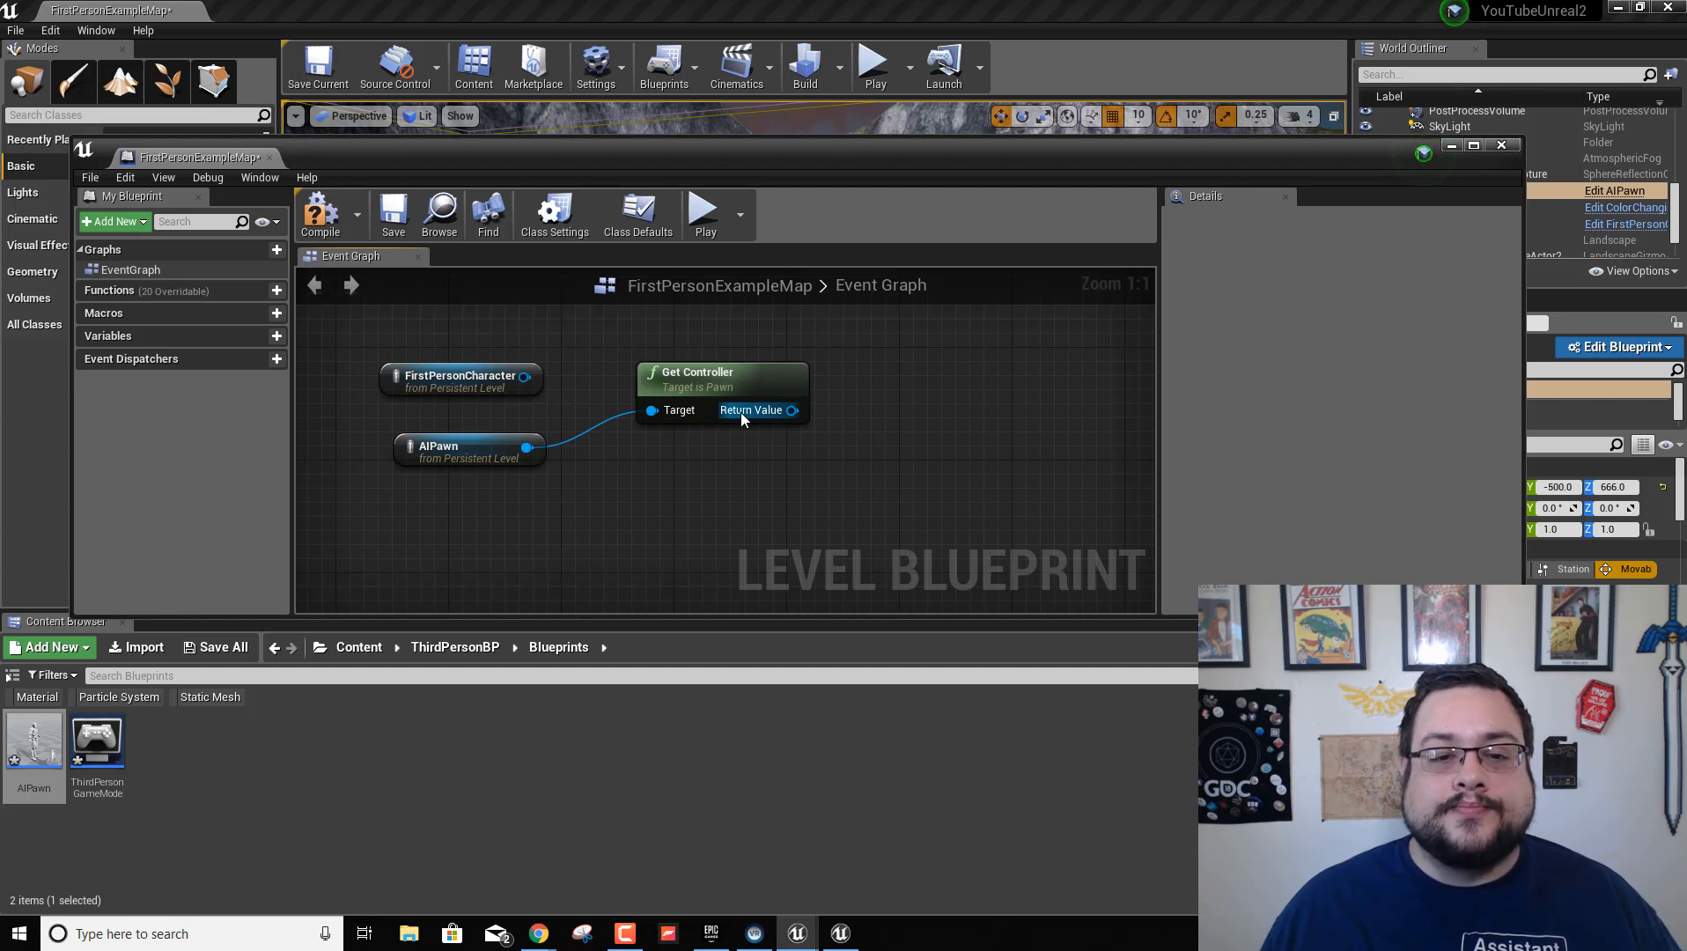
{"action": "left_click_drag", "start_coordinate": [758, 375], "coordinate": [709, 419]}
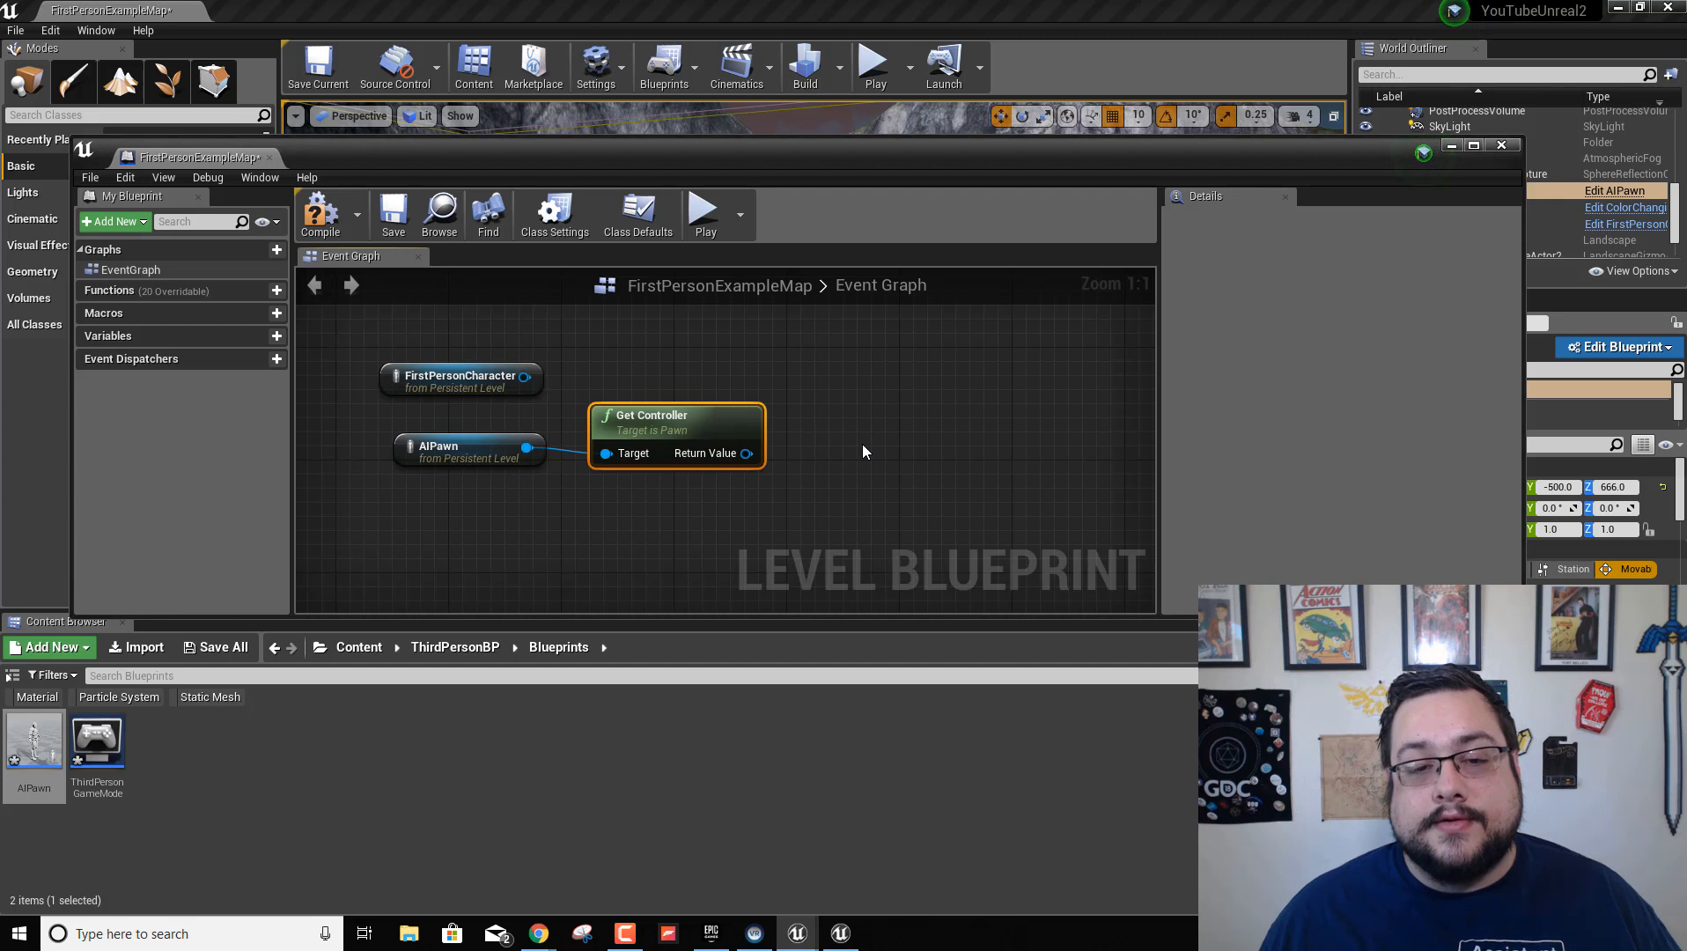
Add a Simple Move to Actor node from Get Controller's Return Value, and move the FirstPersonCharacter reference below Get Controller
{"action": "left_click_drag", "start_coordinate": [745, 452], "coordinate": [827, 453]}
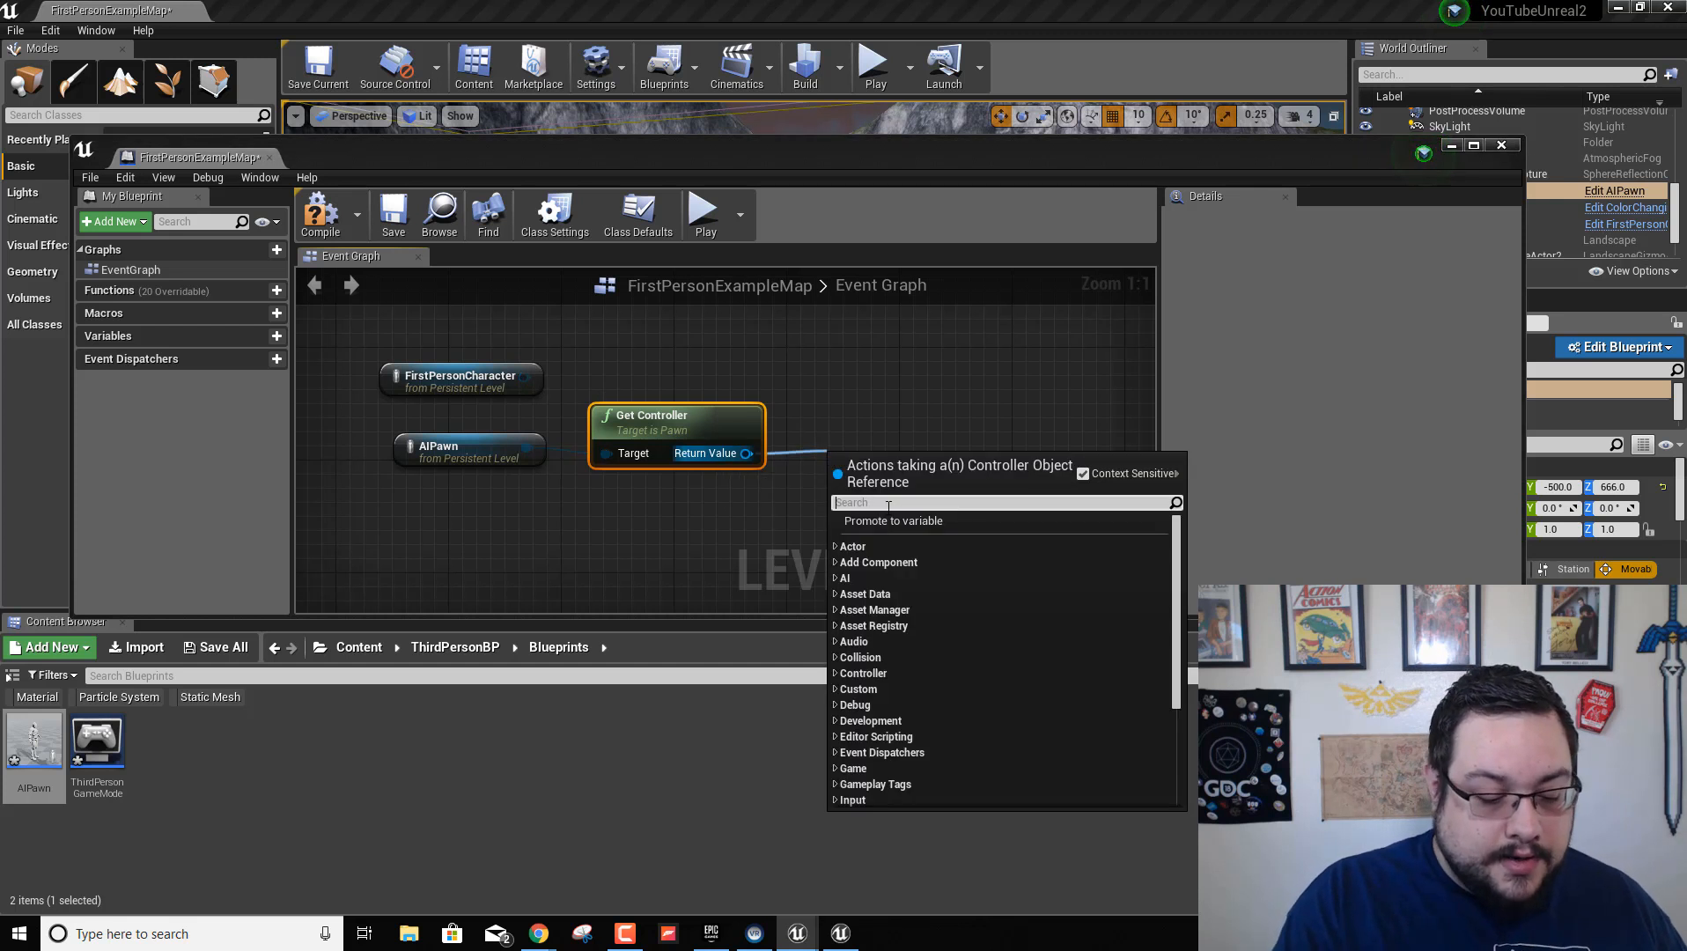
{"action": "type", "text": "move to"}
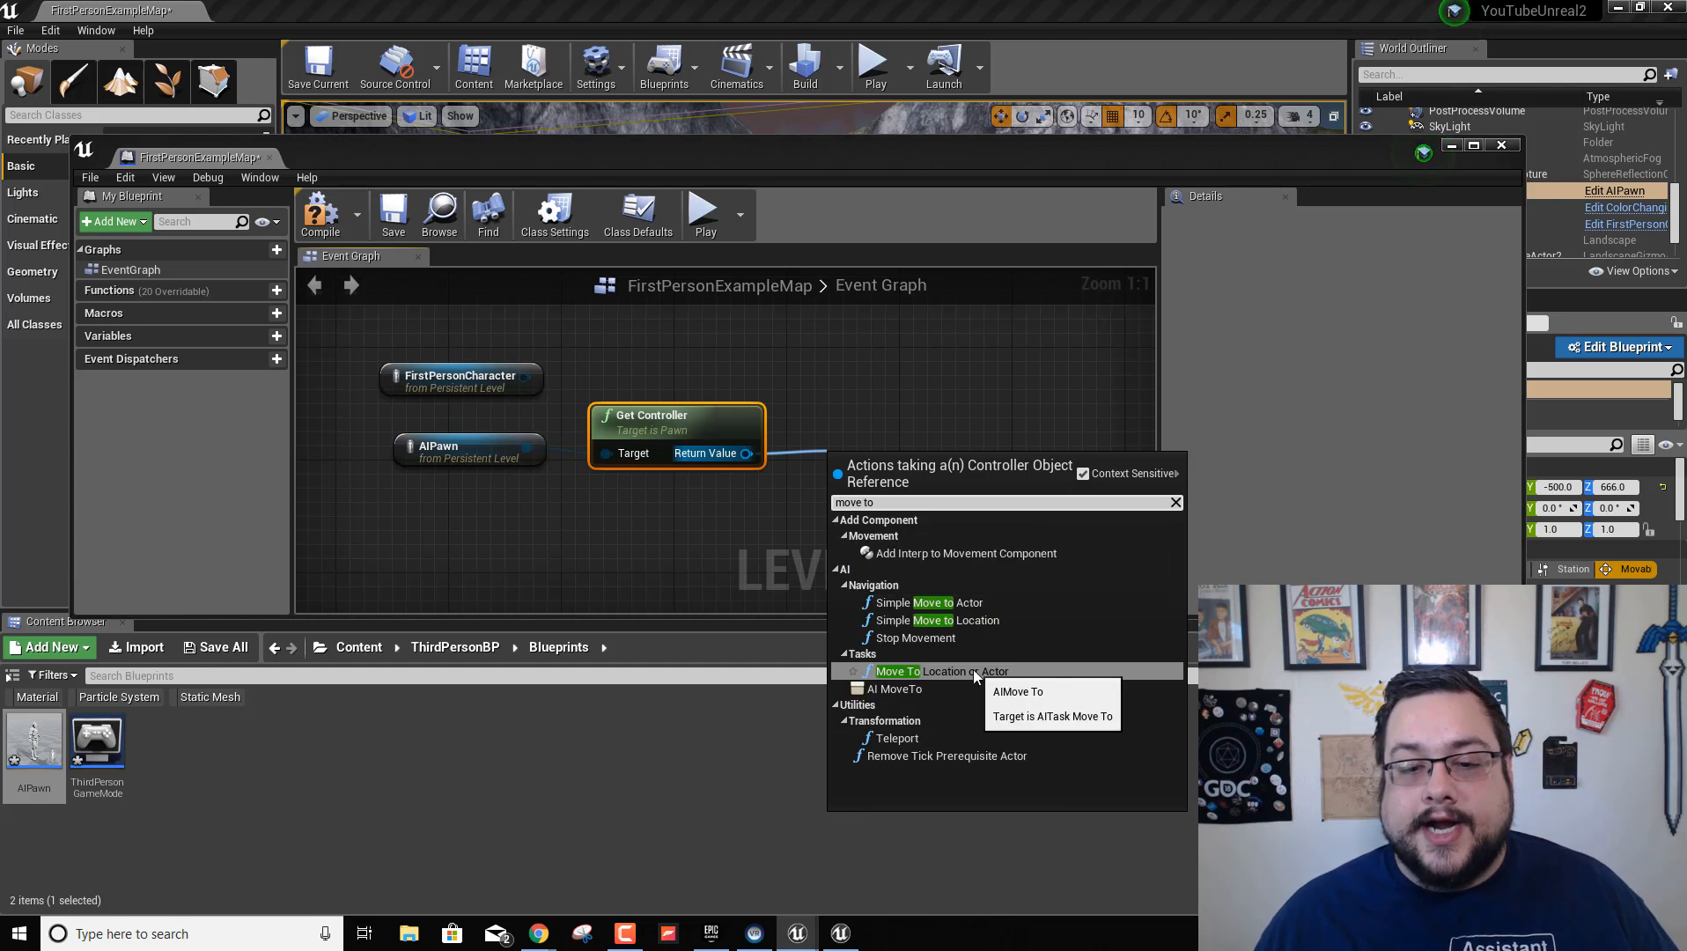
{"action": "left_click", "coordinate": [1012, 608]}
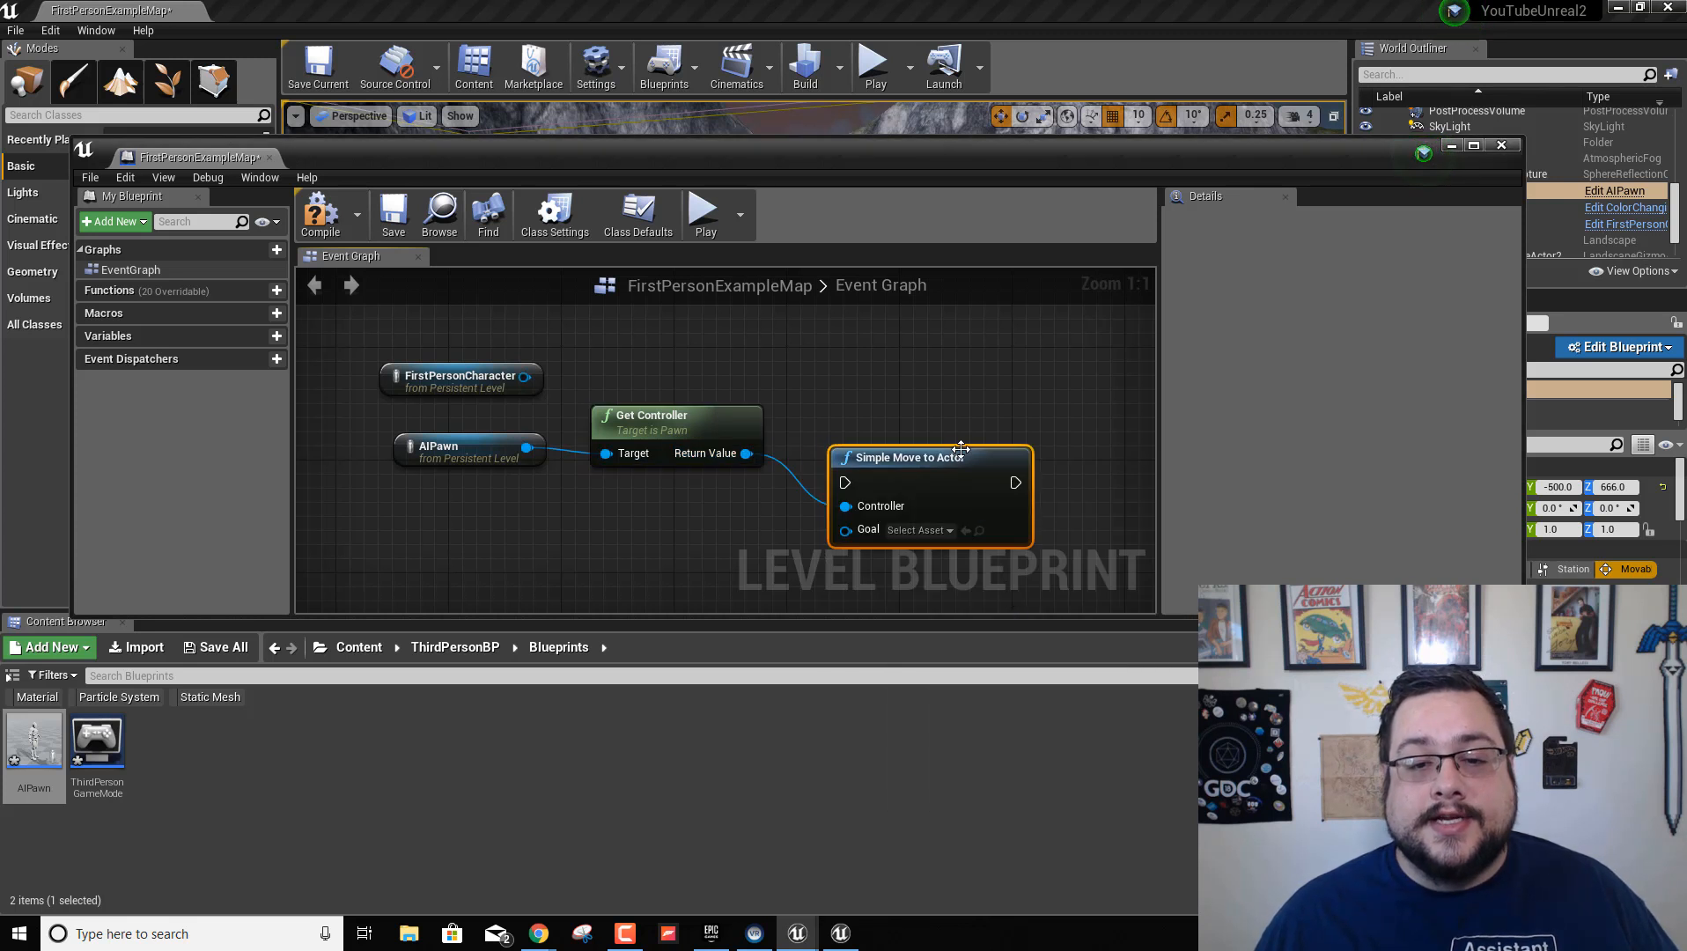
{"action": "left_click_drag", "start_coordinate": [1017, 423], "coordinate": [1003, 409]}
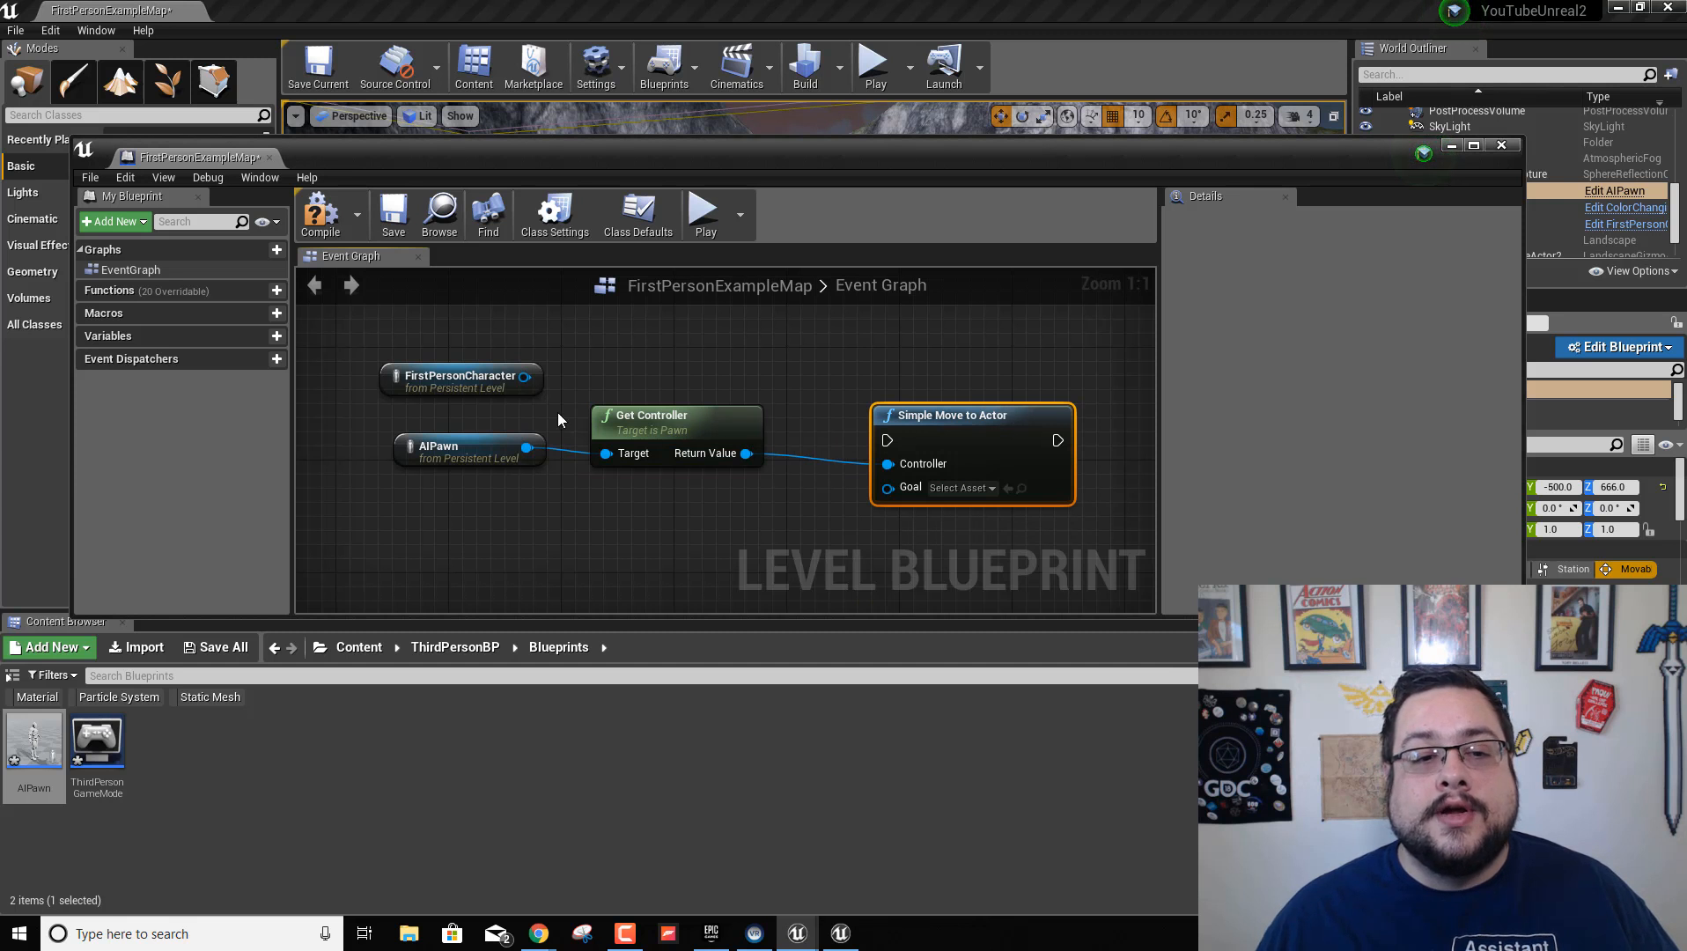
{"action": "left_click_drag", "start_coordinate": [438, 377], "coordinate": [620, 545]}
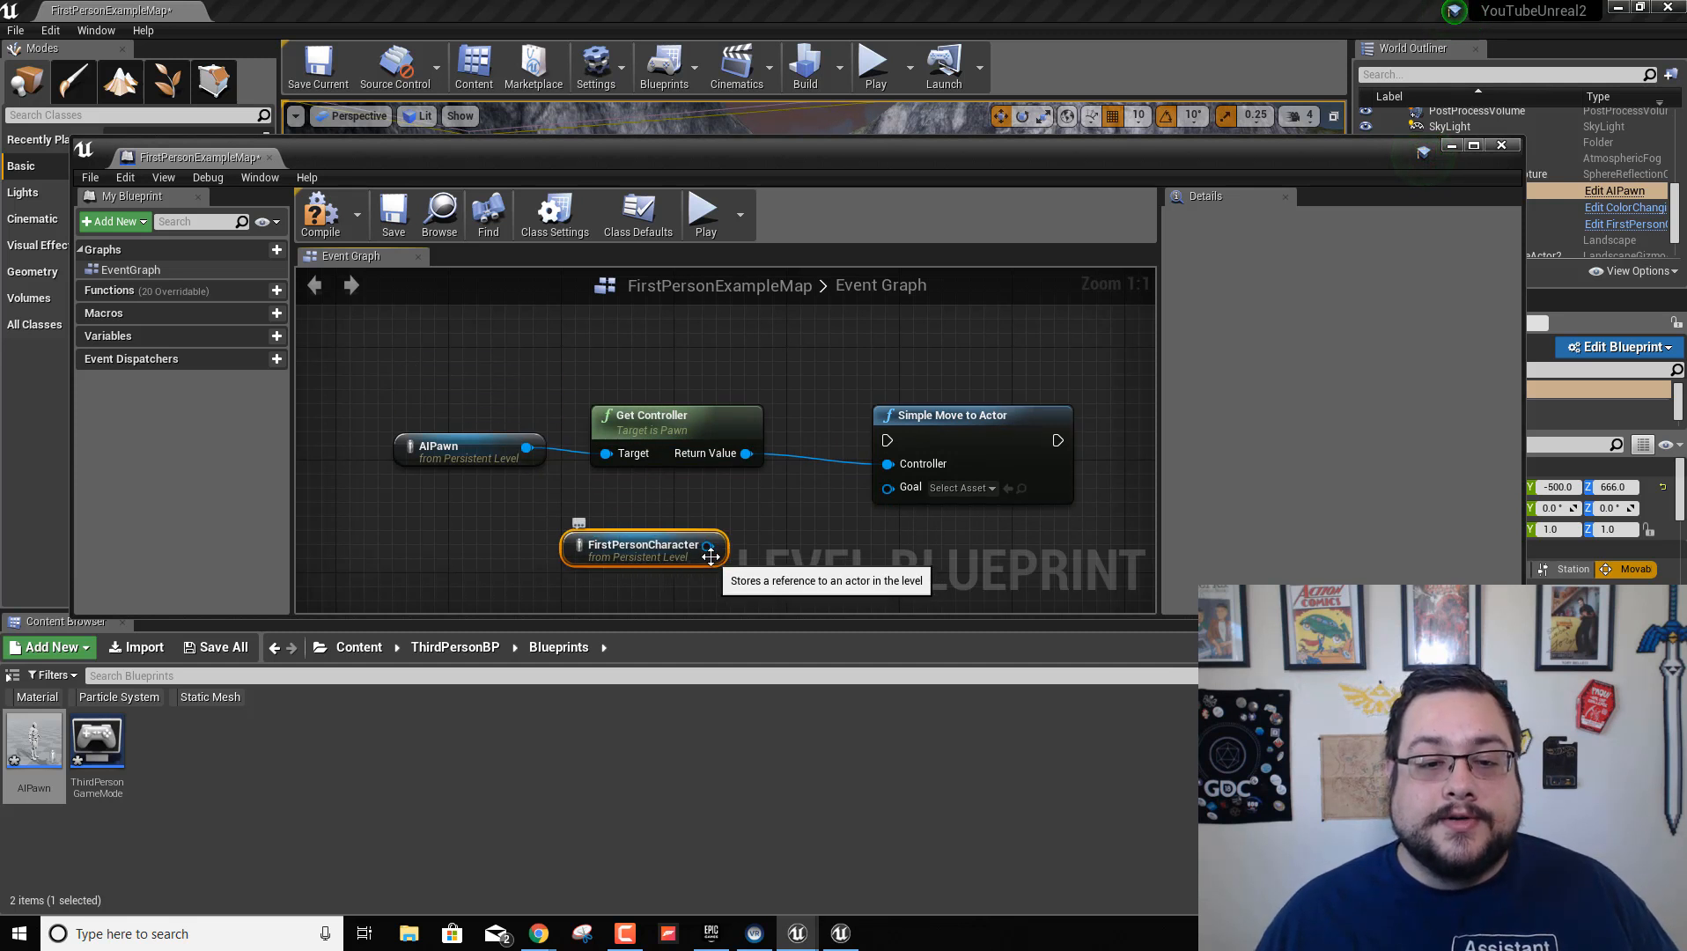
Connect the FirstPersonCharacter reference to Simple Move to Actor's Goal and move the Simple Move to Actor node higher
{"action": "left_click_drag", "start_coordinate": [705, 546], "coordinate": [895, 498]}
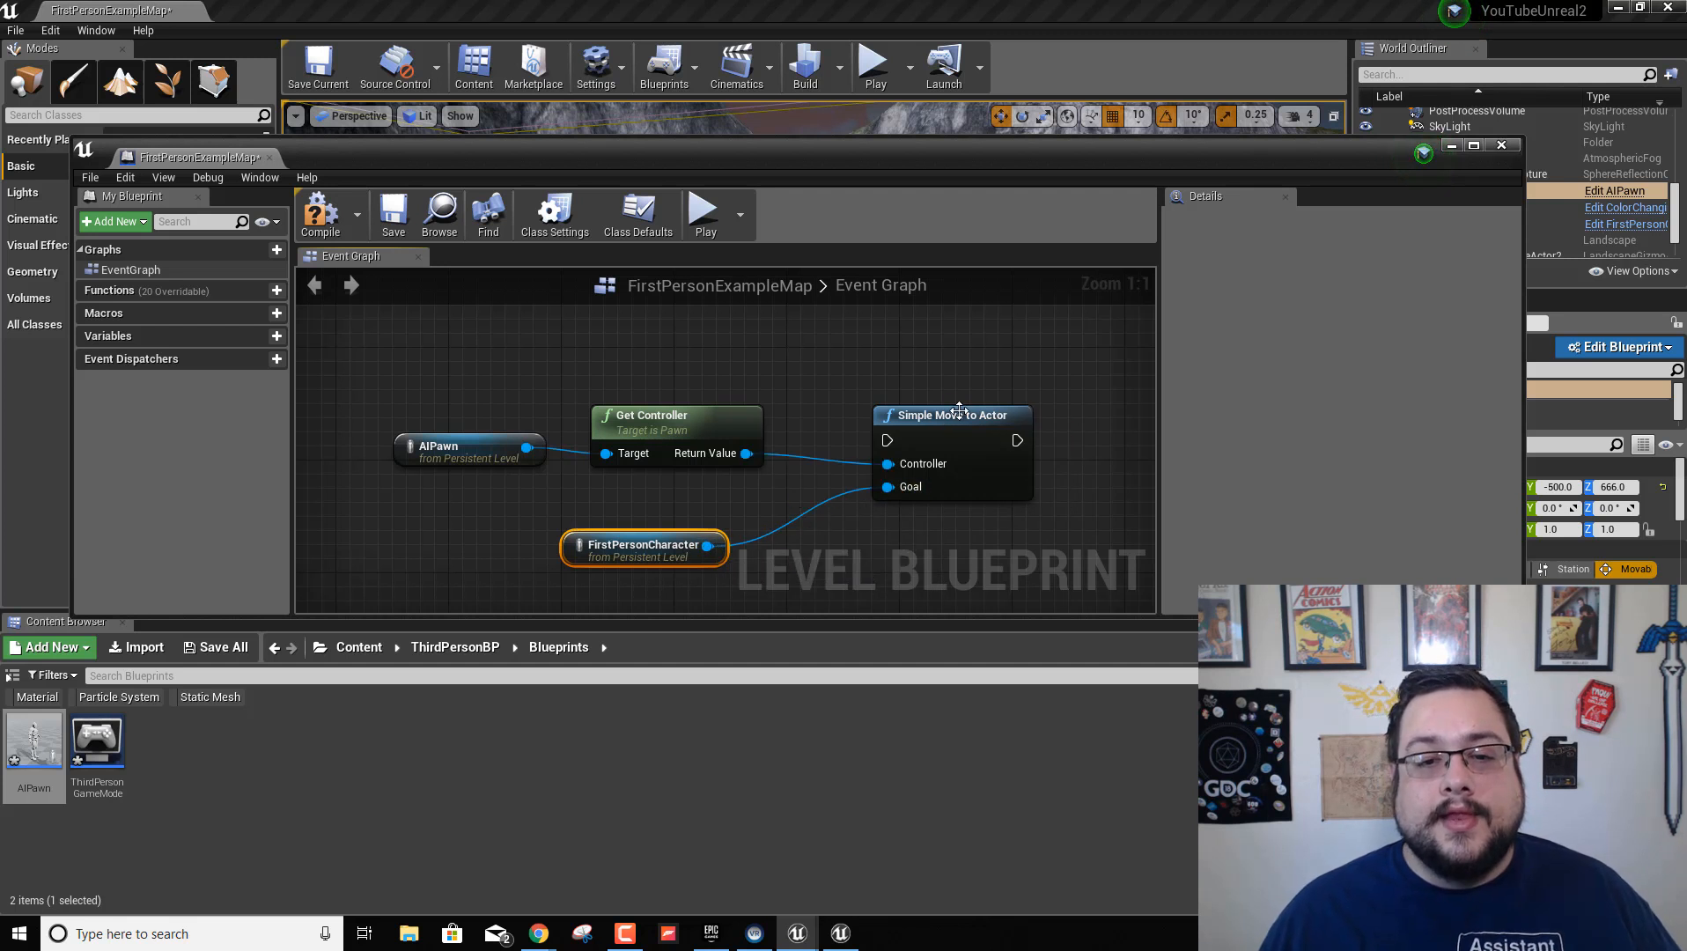
{"action": "left_click_drag", "start_coordinate": [952, 414], "coordinate": [966, 343]}
{"action": "right_click_drag", "start_coordinate": [1013, 471], "coordinate": [917, 525]}
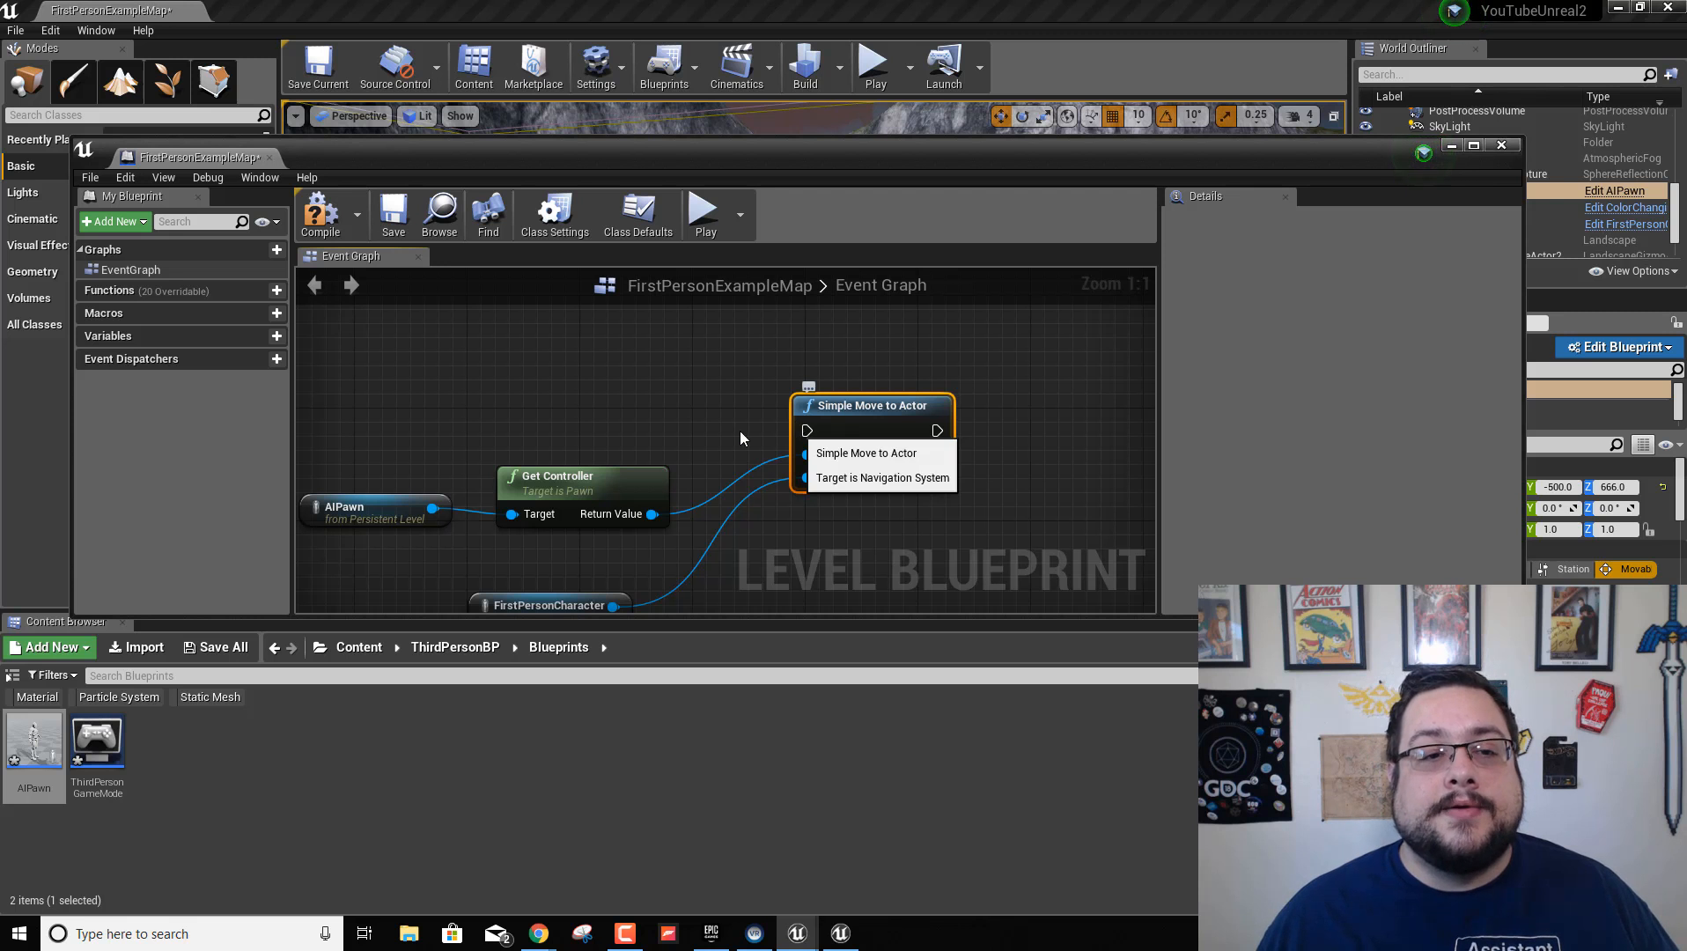
Add an Event BeginPlay node, connect its execution output to Simple Move to Actor, and compile the Level Blueprint
{"action": "right_click", "coordinate": [420, 360]}
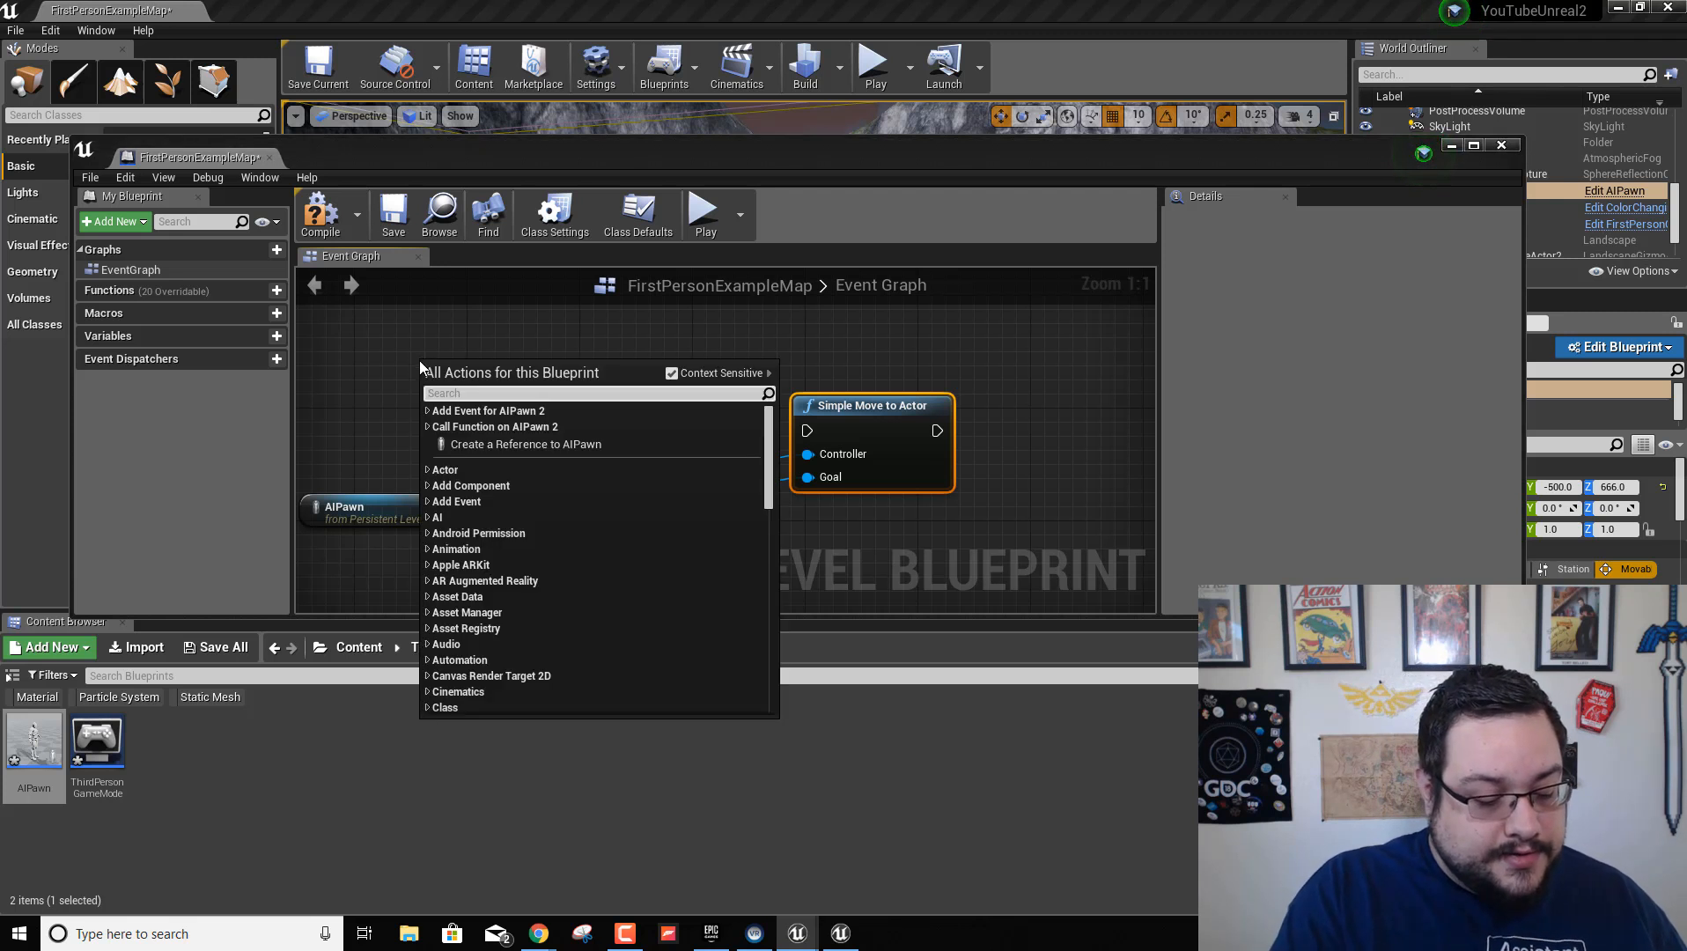
{"action": "type", "text": "begin"}
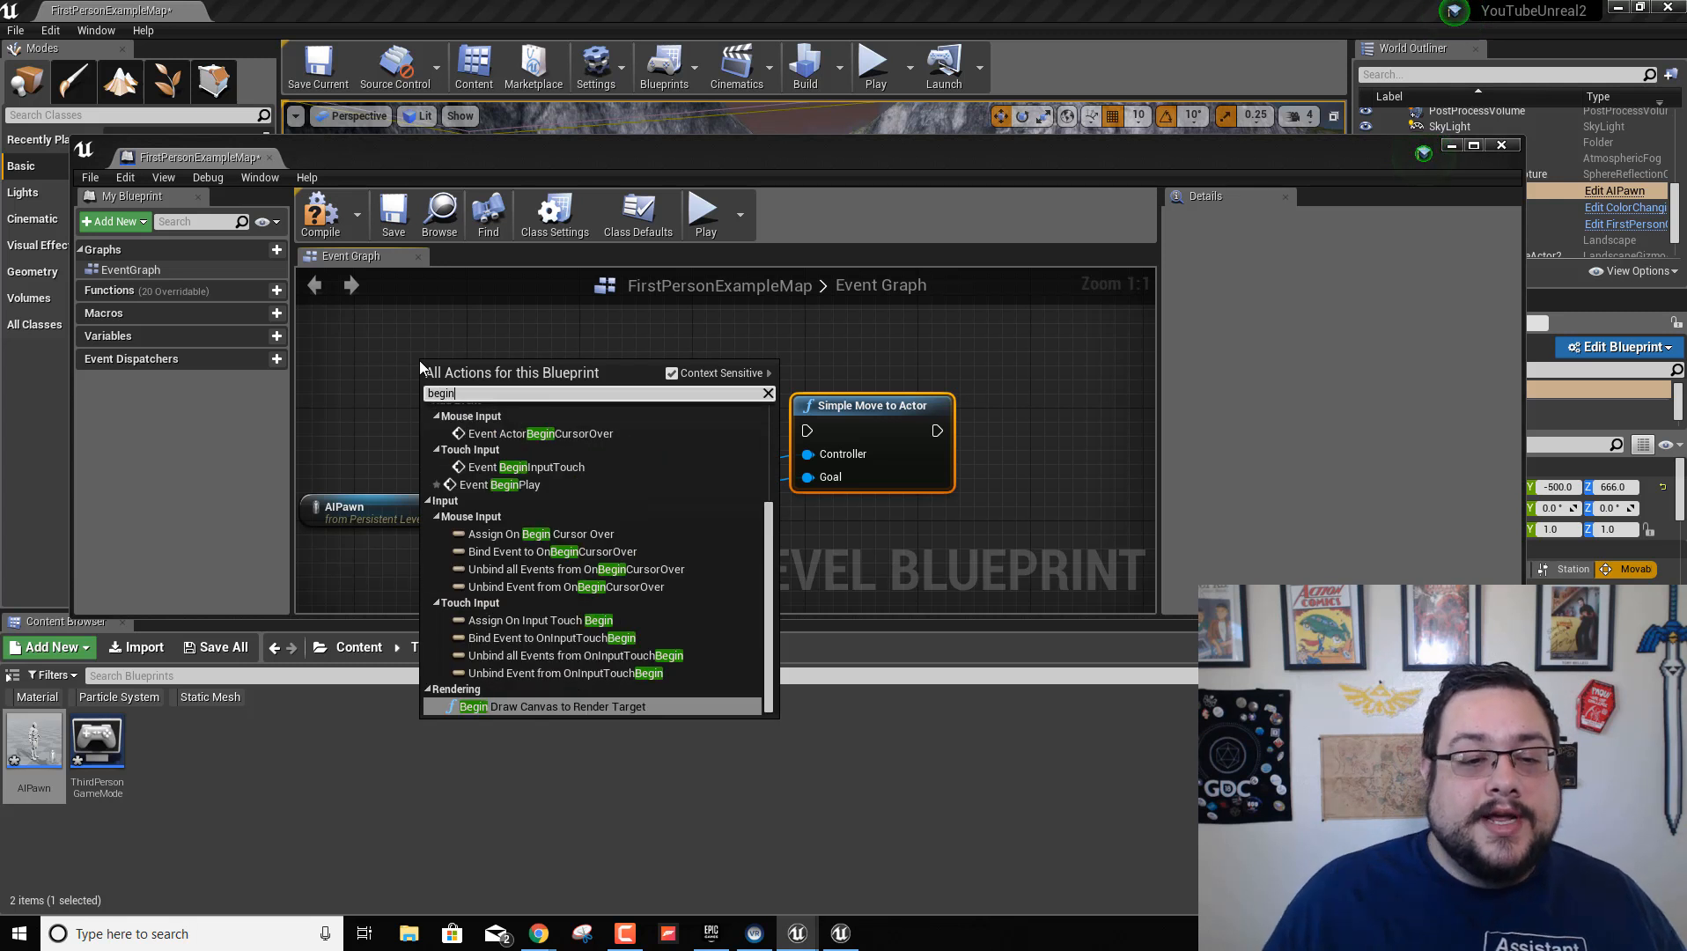
{"action": "left_click", "coordinate": [535, 480]}
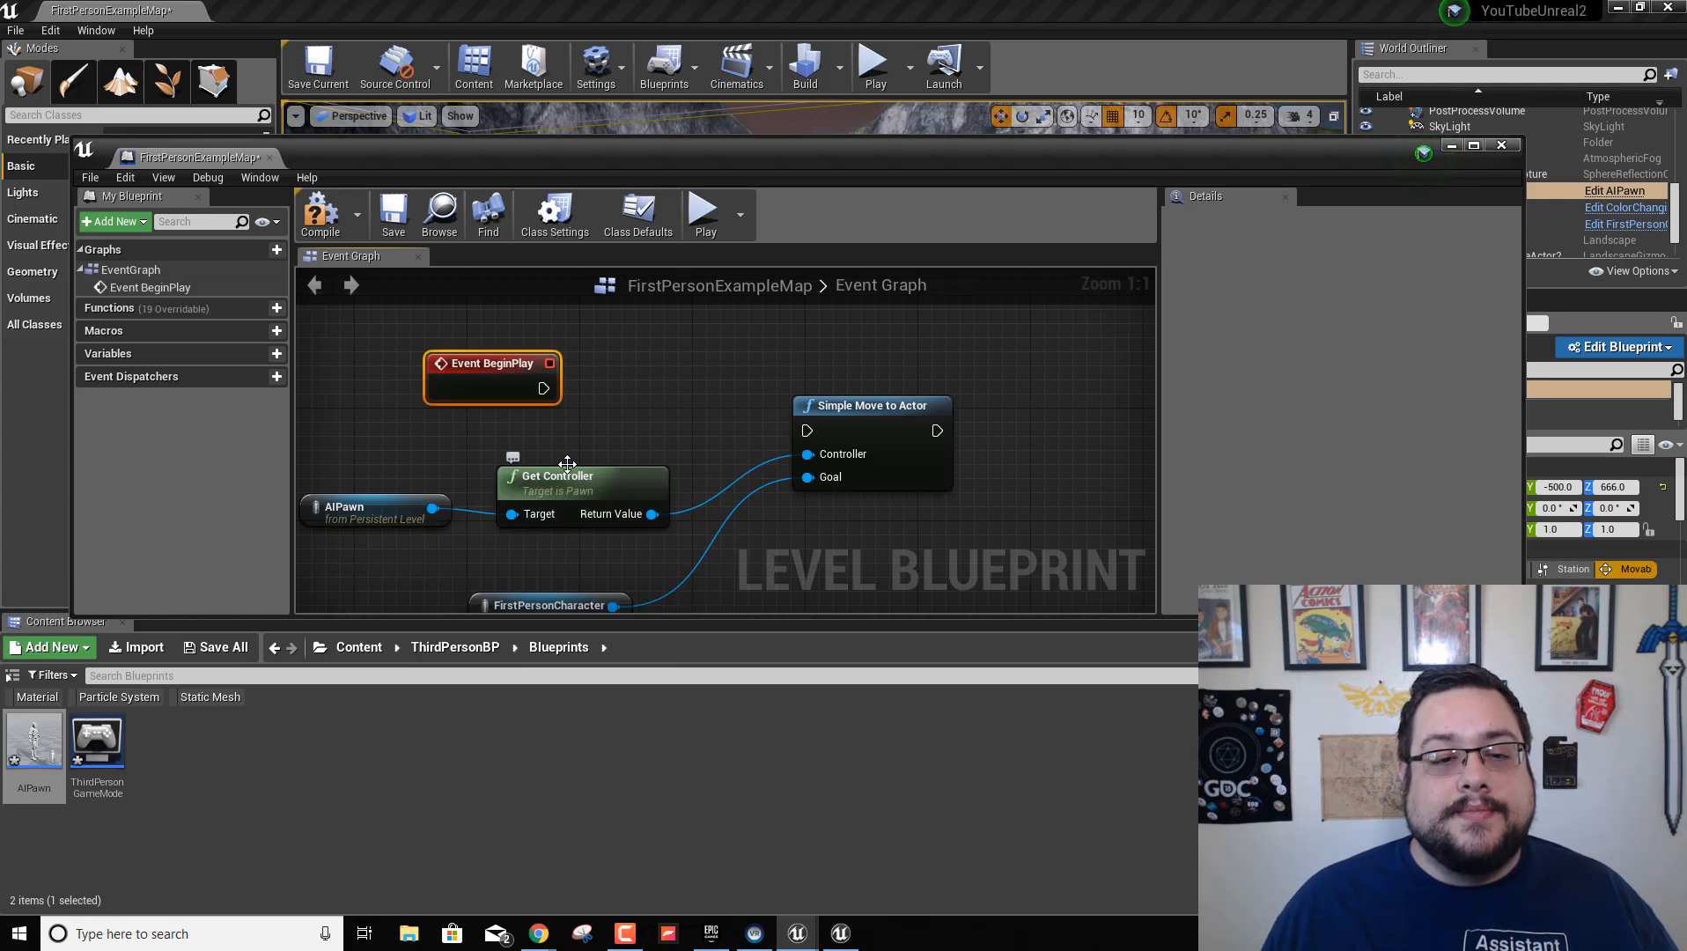
{"action": "left_click_drag", "start_coordinate": [541, 385], "coordinate": [575, 403]}
{"action": "left_click_drag", "start_coordinate": [822, 427], "coordinate": [810, 432]}
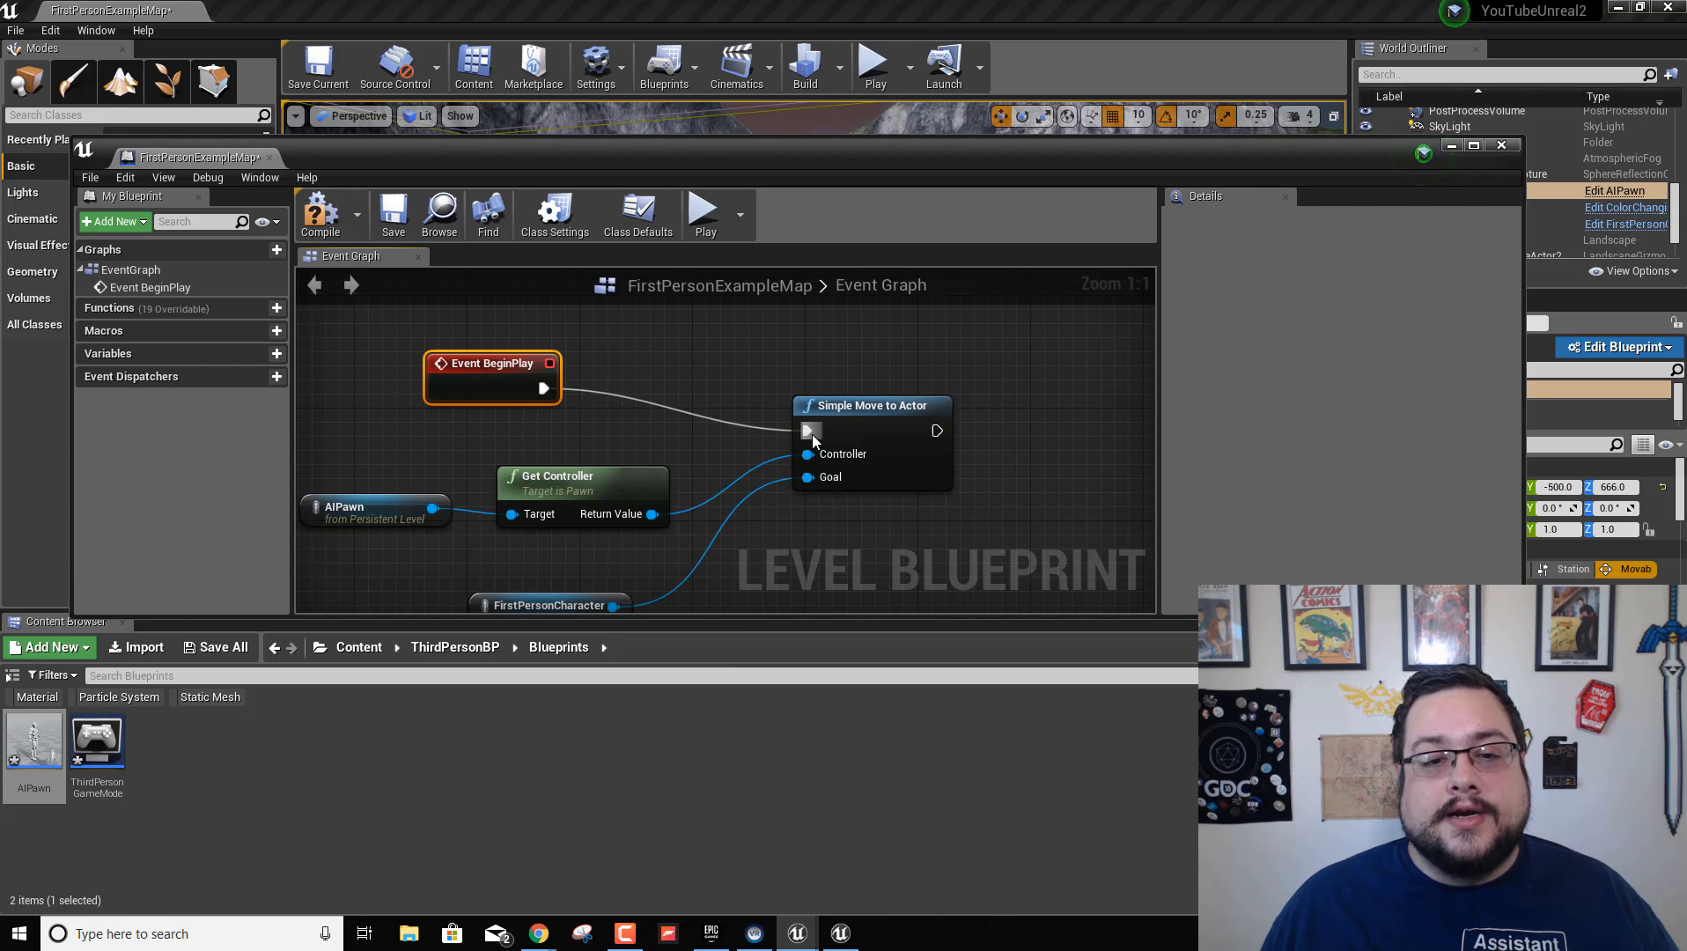
{"action": "left_click", "coordinate": [322, 215]}
Uncover the level viewport and play-test the level, walking around the AI pawn to check whether it moves
{"action": "left_click_drag", "start_coordinate": [907, 154], "coordinate": [781, 541]}
{"action": "left_click", "coordinate": [876, 75]}
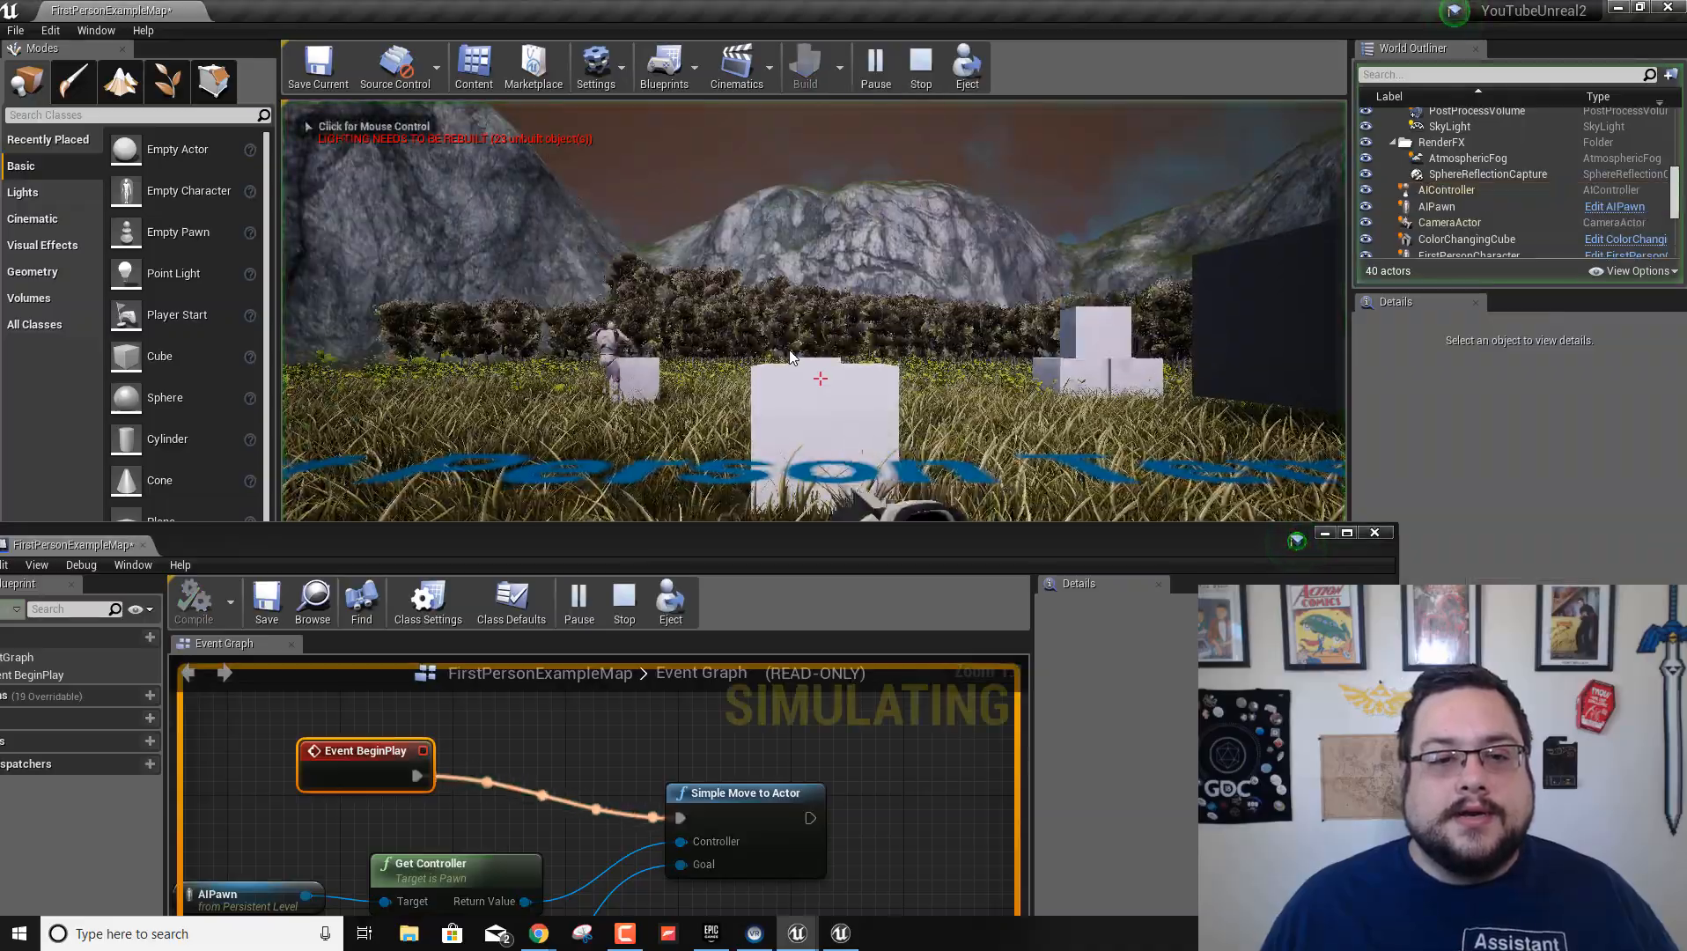
{"action": "key", "text": "w"}
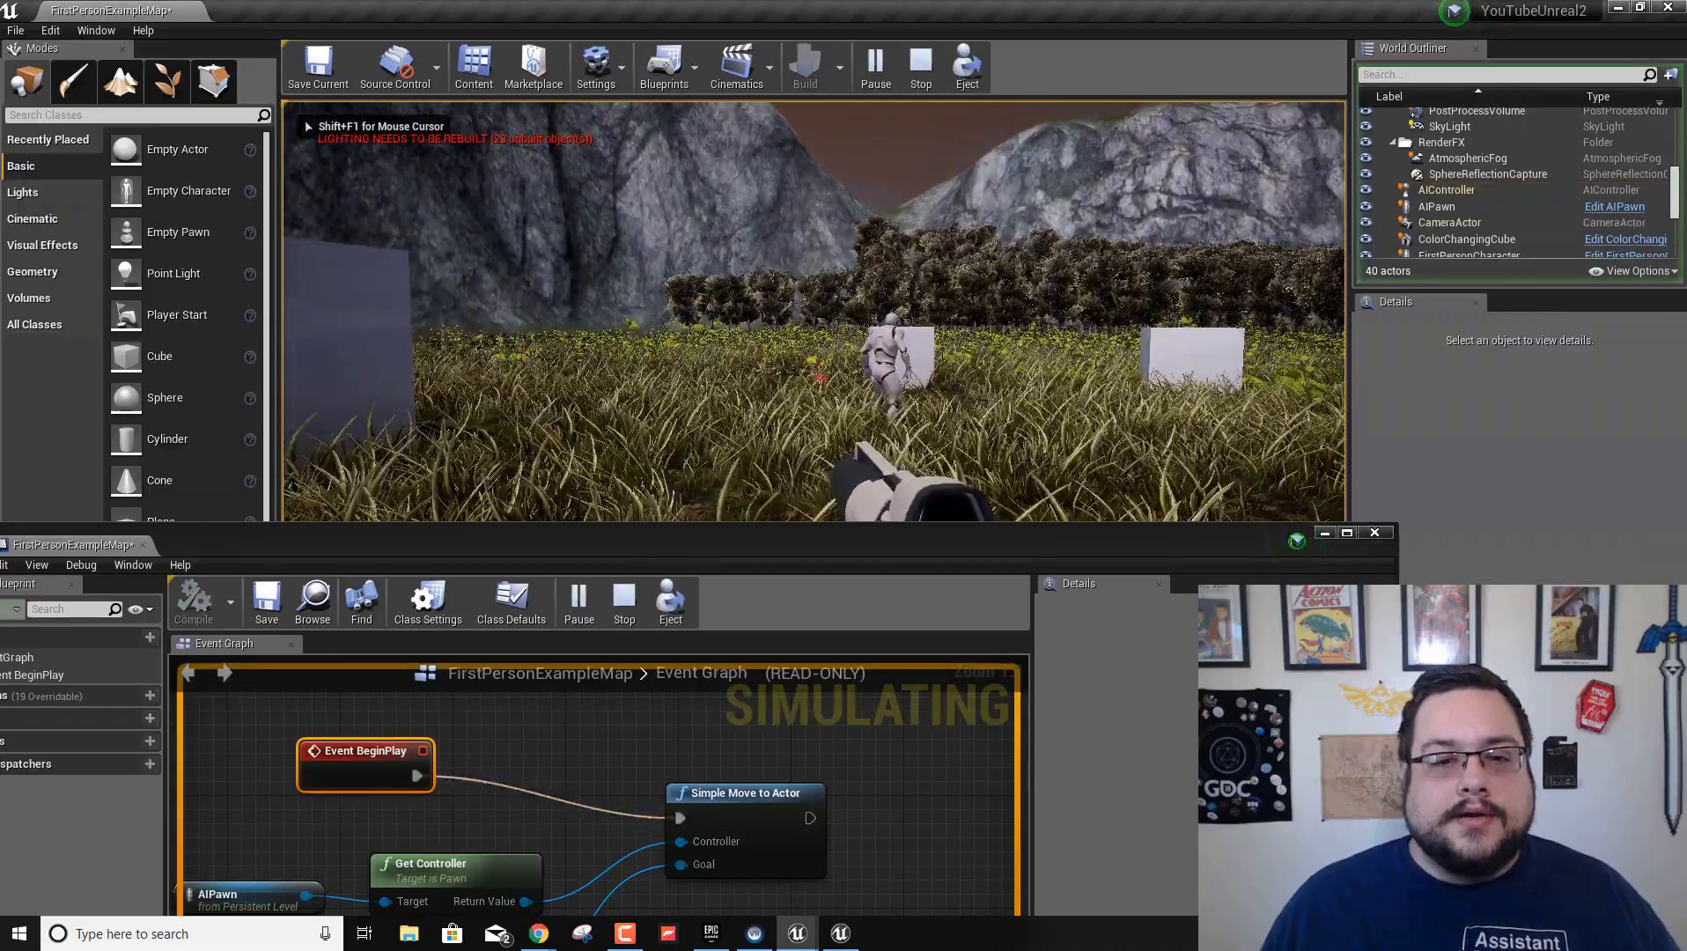
{"action": "key", "text": "s"}
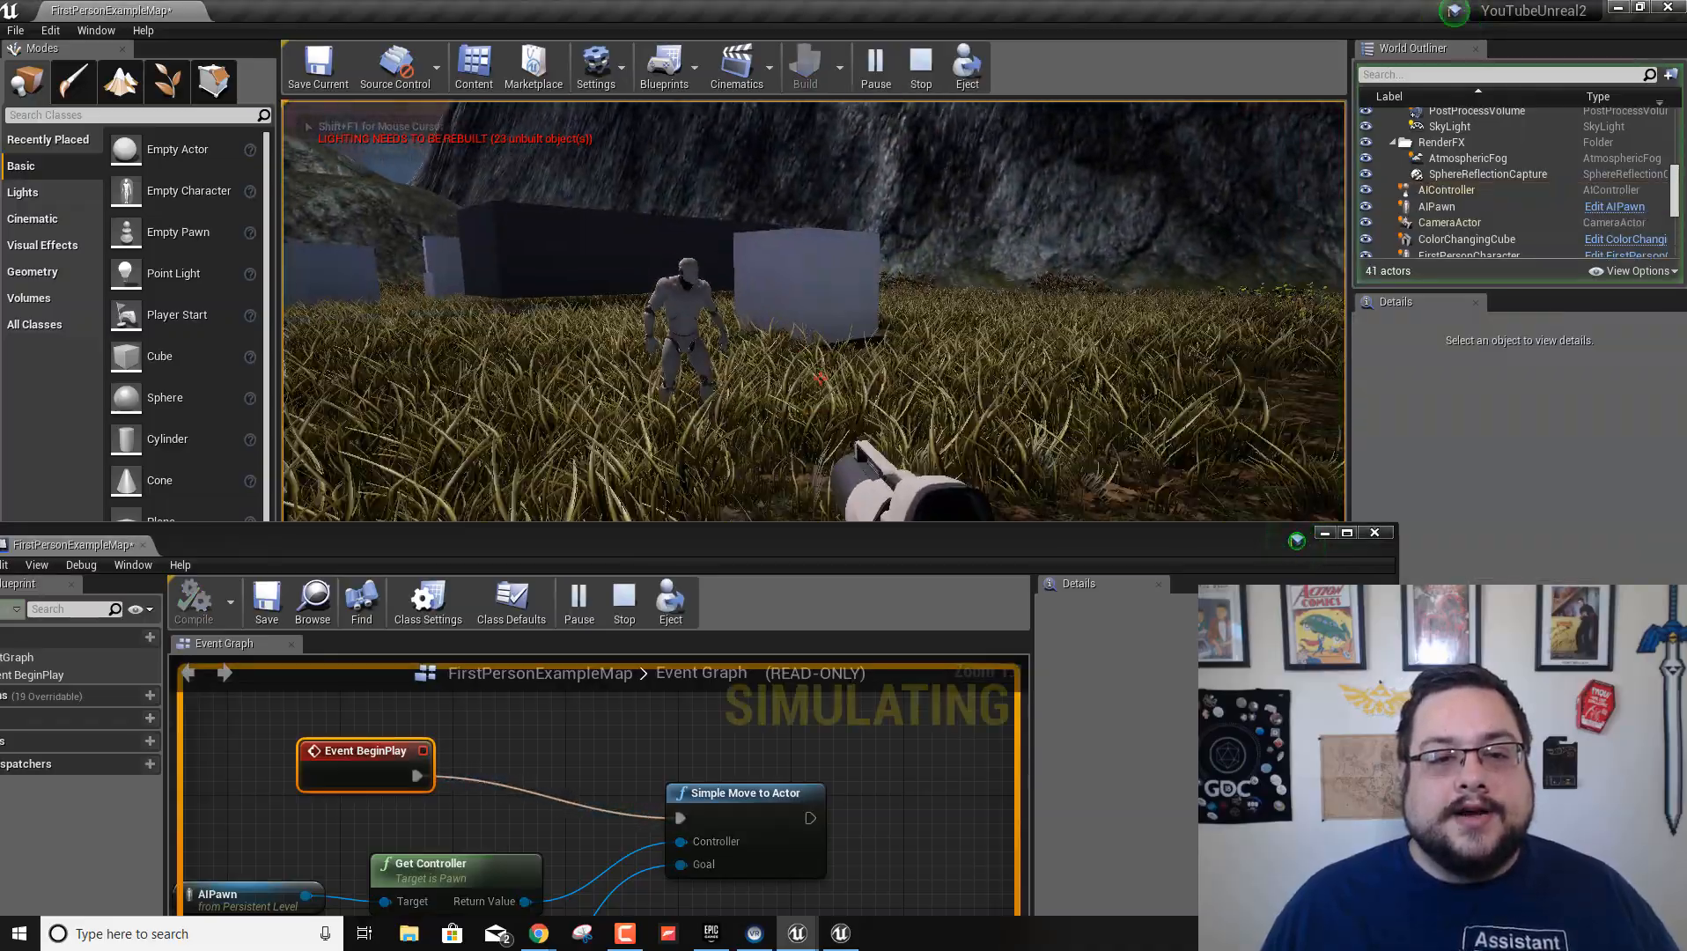
{"action": "key", "text": "a"}
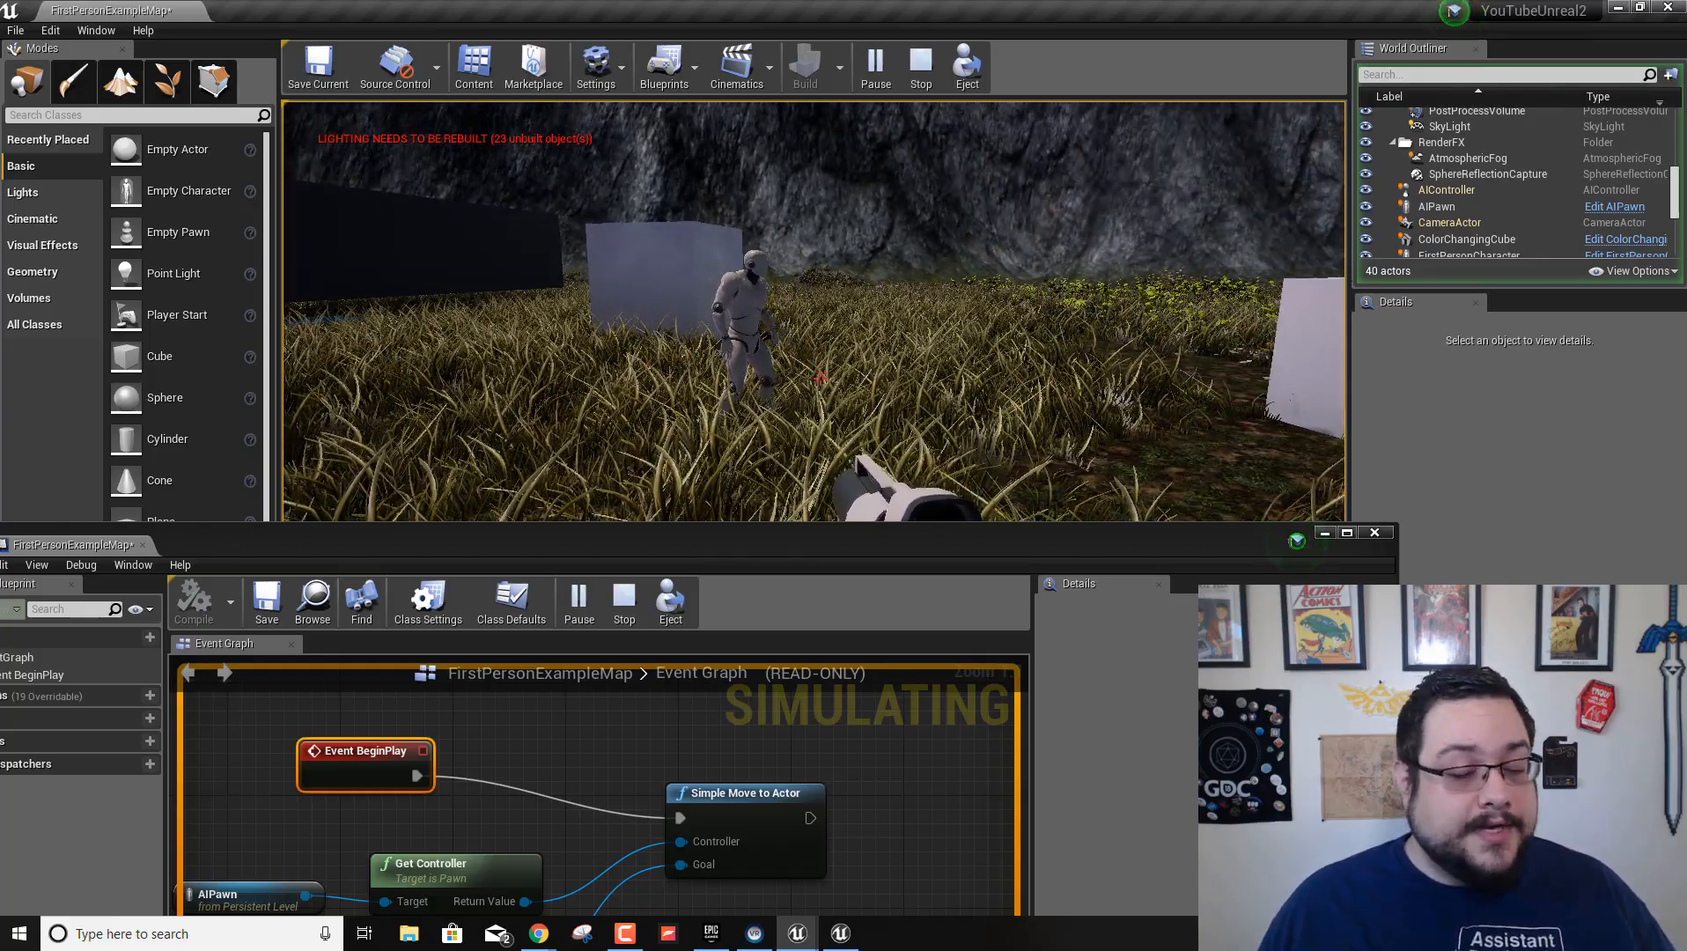
{"action": "key", "text": "Escape"}
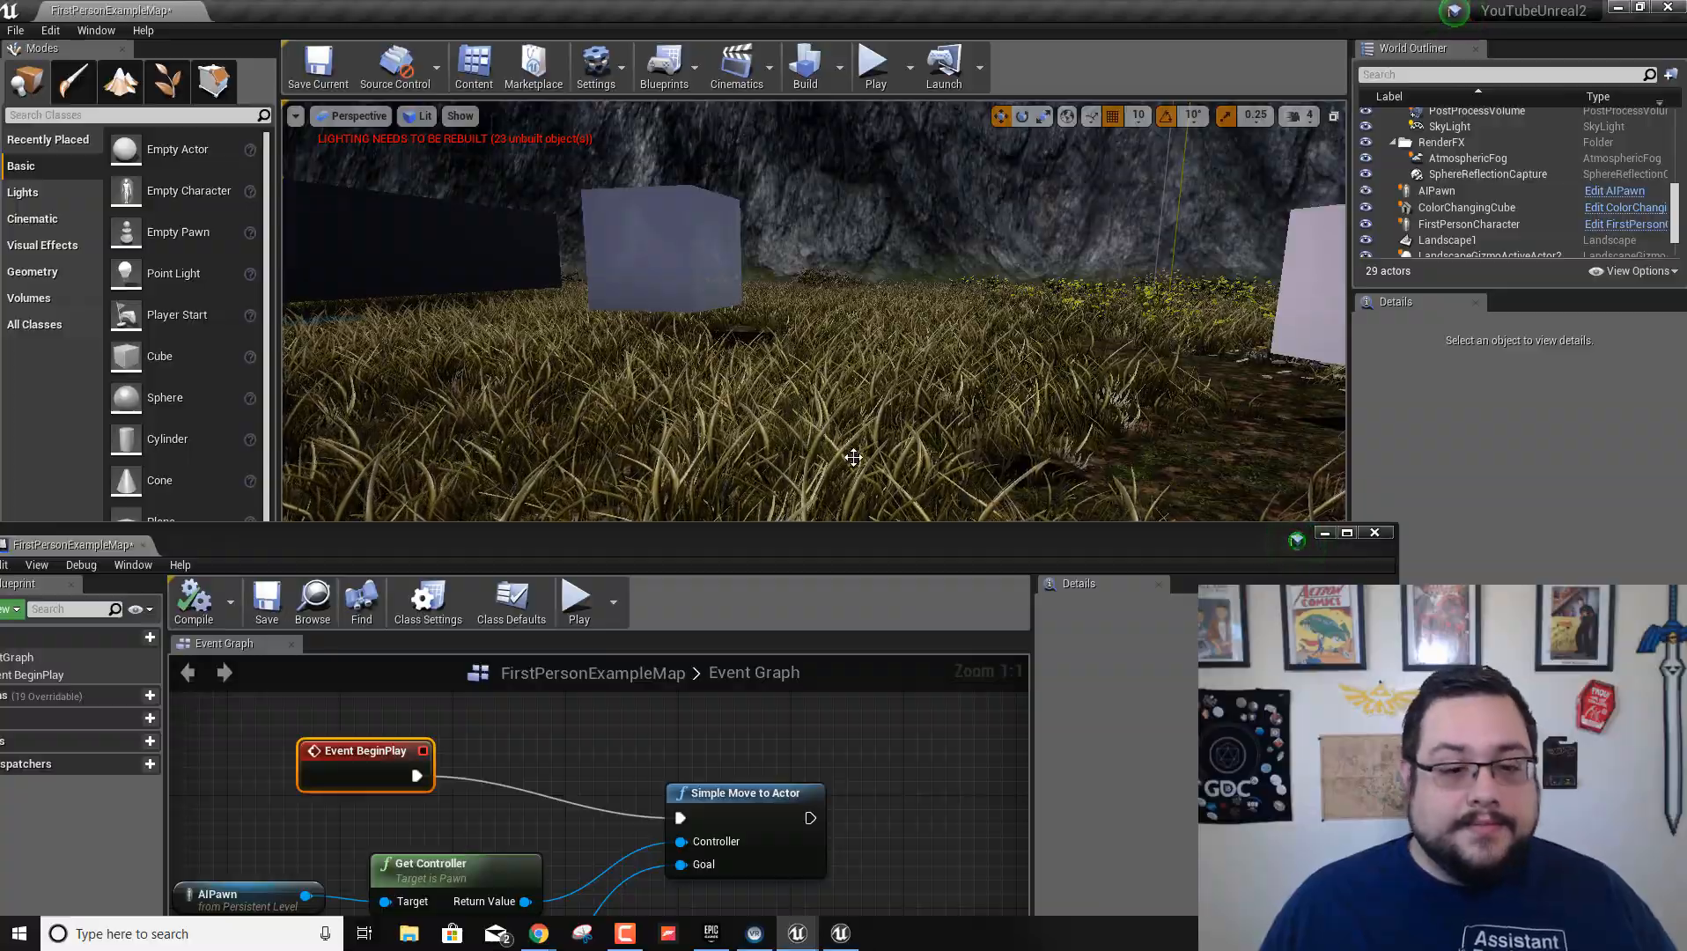
Place a Nav Mesh Bounds Volume at about X -440, Y 330, Z 200 among the cubes and scale it to X 23.25, Y 15.5
{"action": "left_click", "coordinate": [1325, 533]}
{"action": "right_click_drag", "start_coordinate": [813, 352], "coordinate": [797, 497]}
{"action": "key", "text": "s"}
{"action": "key", "text": "s"}
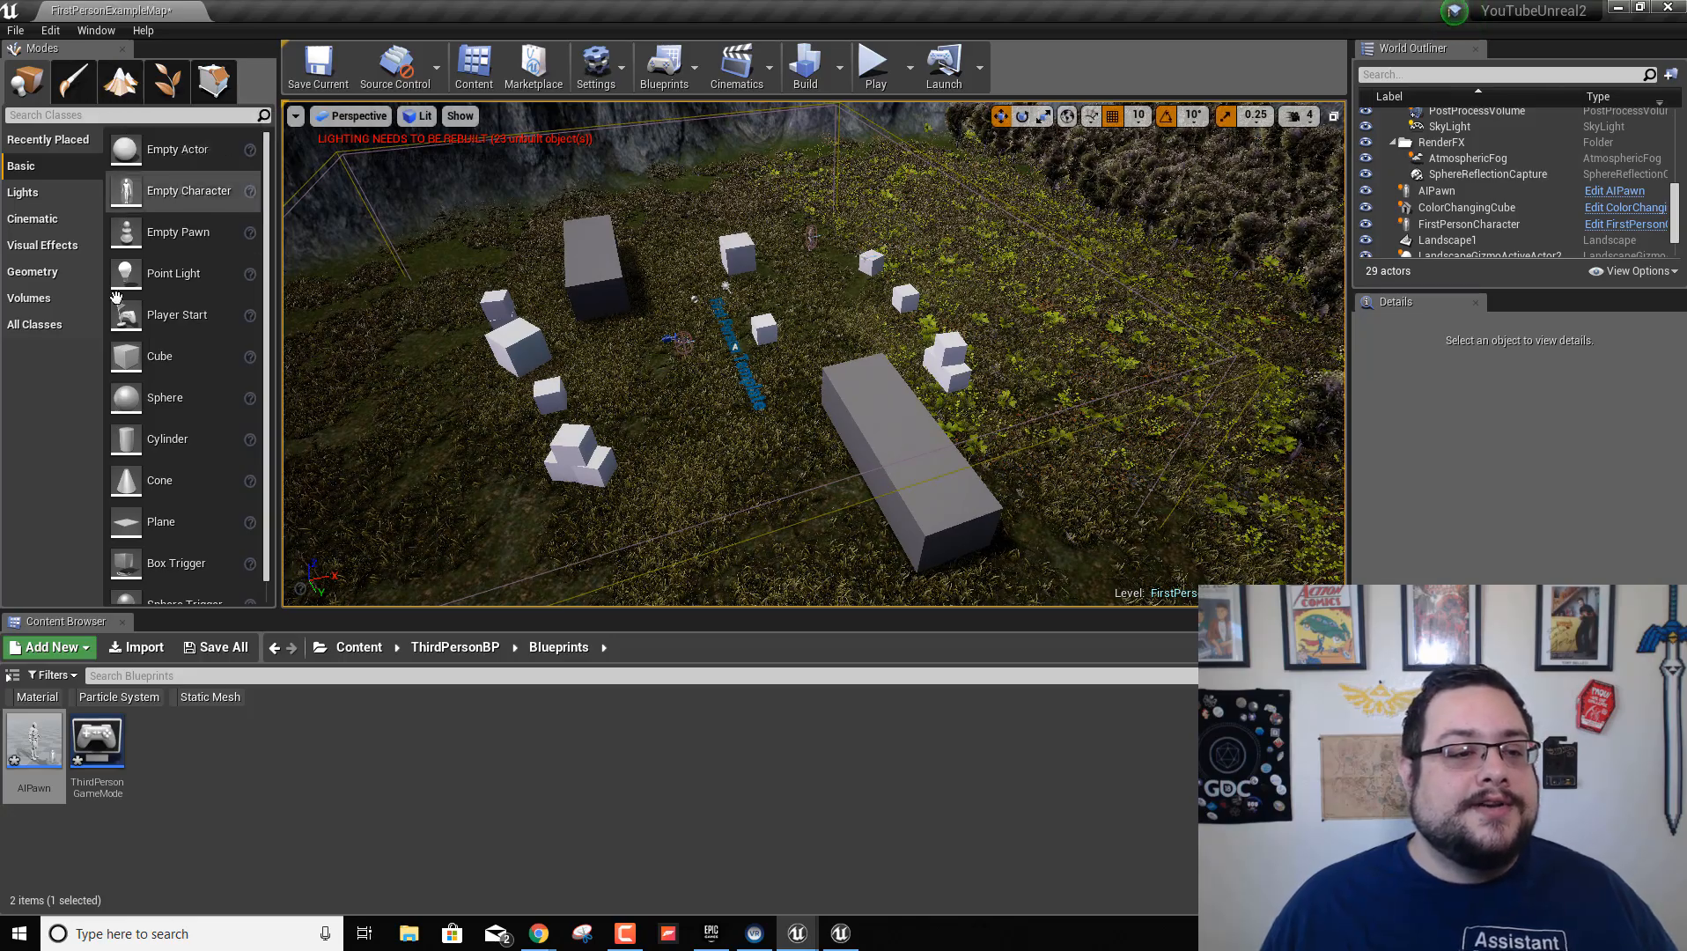
{"action": "left_click", "coordinate": [52, 307]}
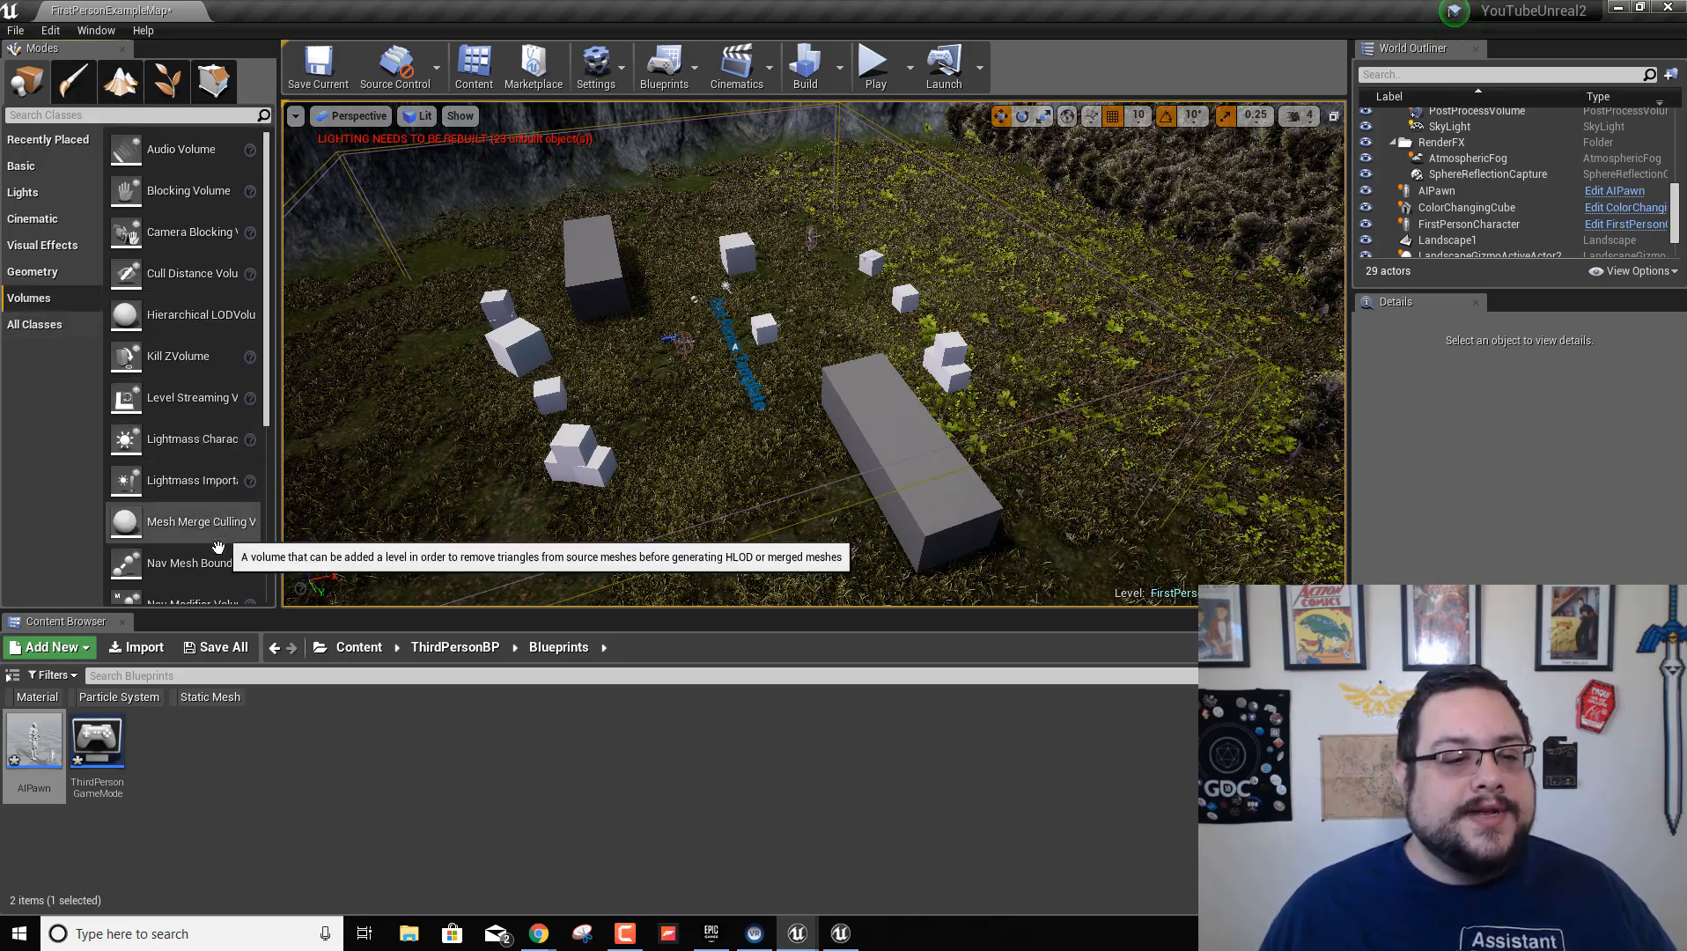
{"action": "scroll", "coordinate": [219, 547], "scroll_direction": "down", "scroll_amount": 1}
{"action": "scroll", "coordinate": [225, 533], "scroll_direction": "down", "scroll_amount": 3}
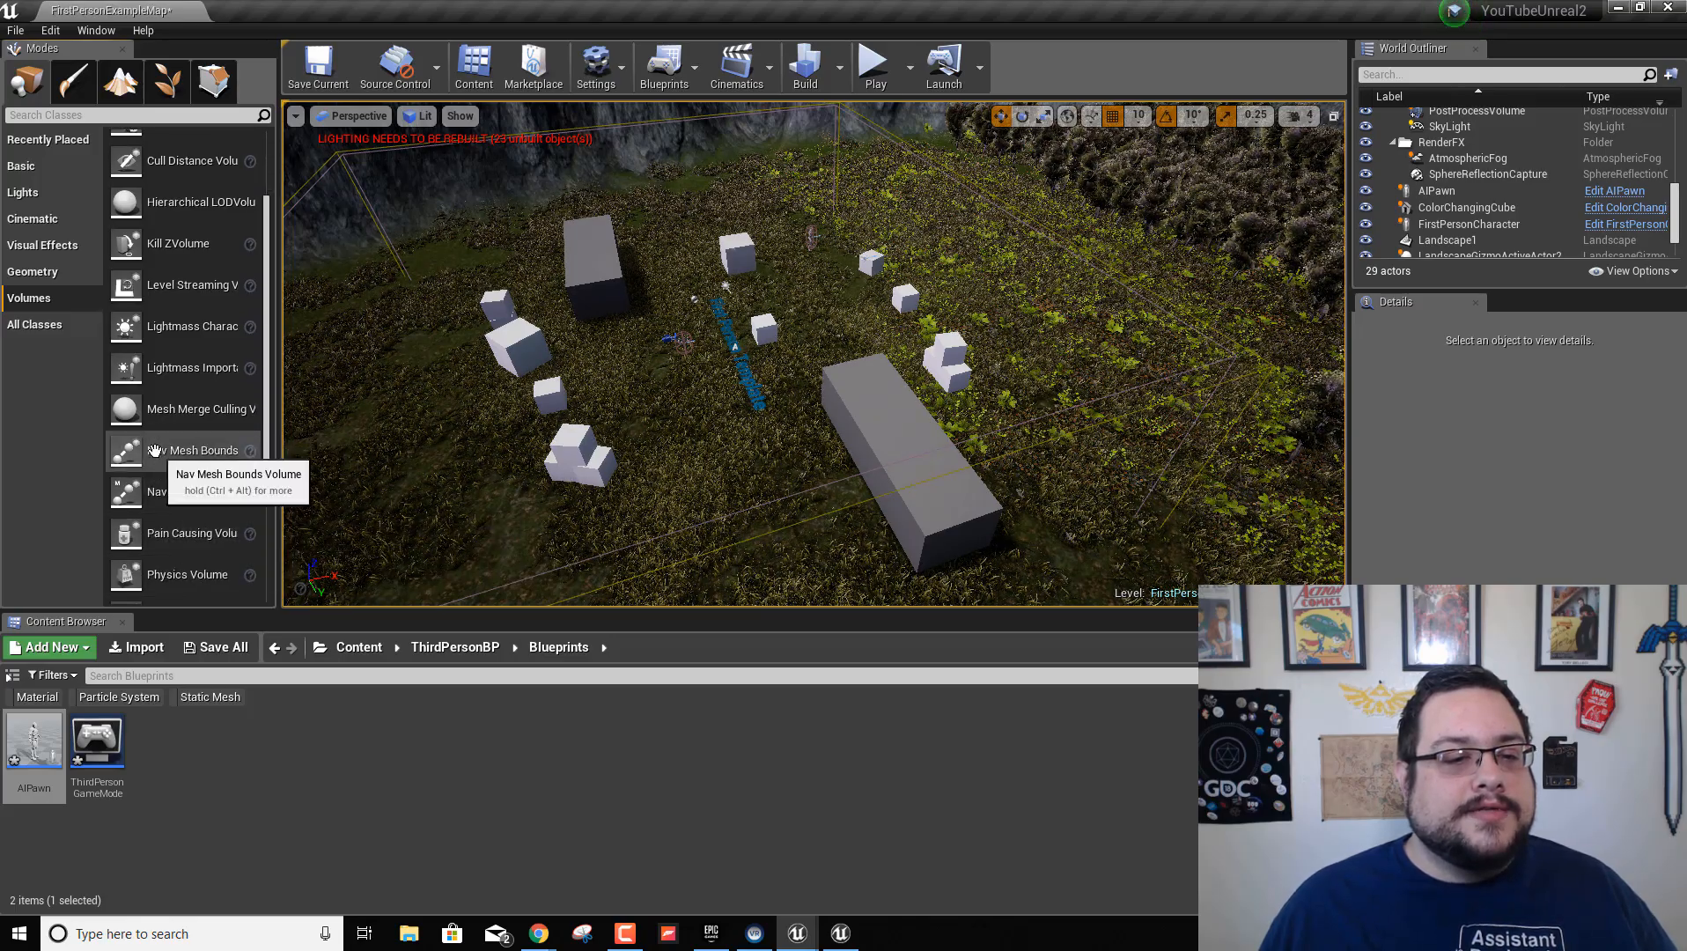
{"action": "left_click_drag", "start_coordinate": [155, 451], "coordinate": [446, 460]}
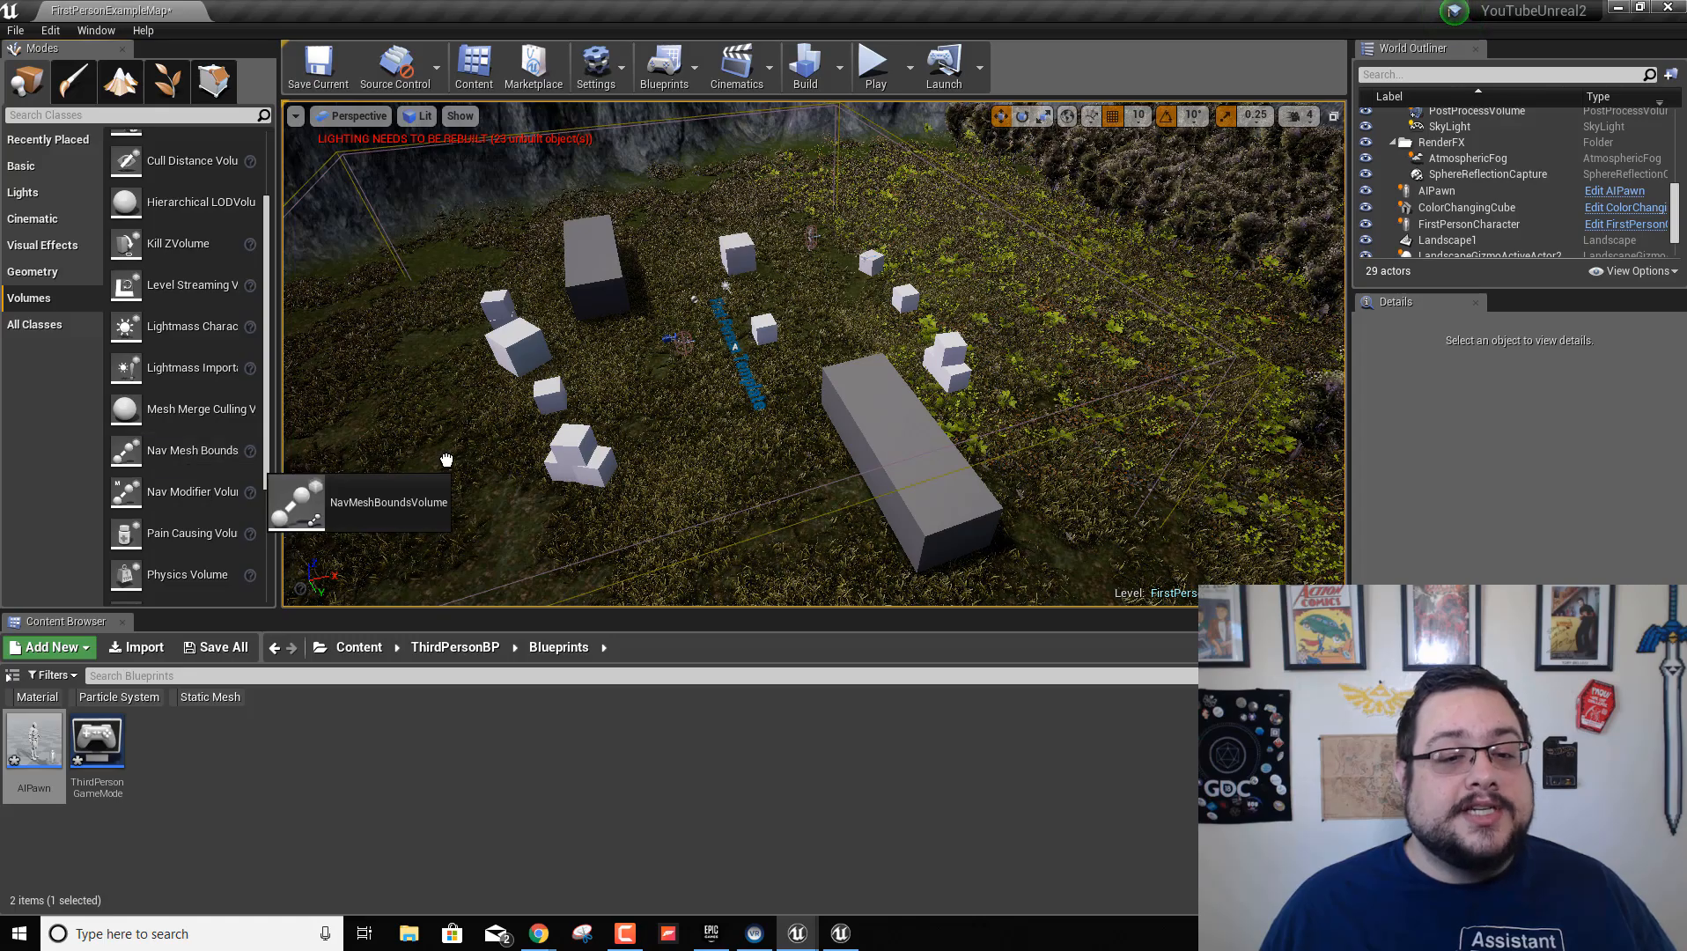
{"action": "left_click_drag", "start_coordinate": [659, 408], "coordinate": [669, 403]}
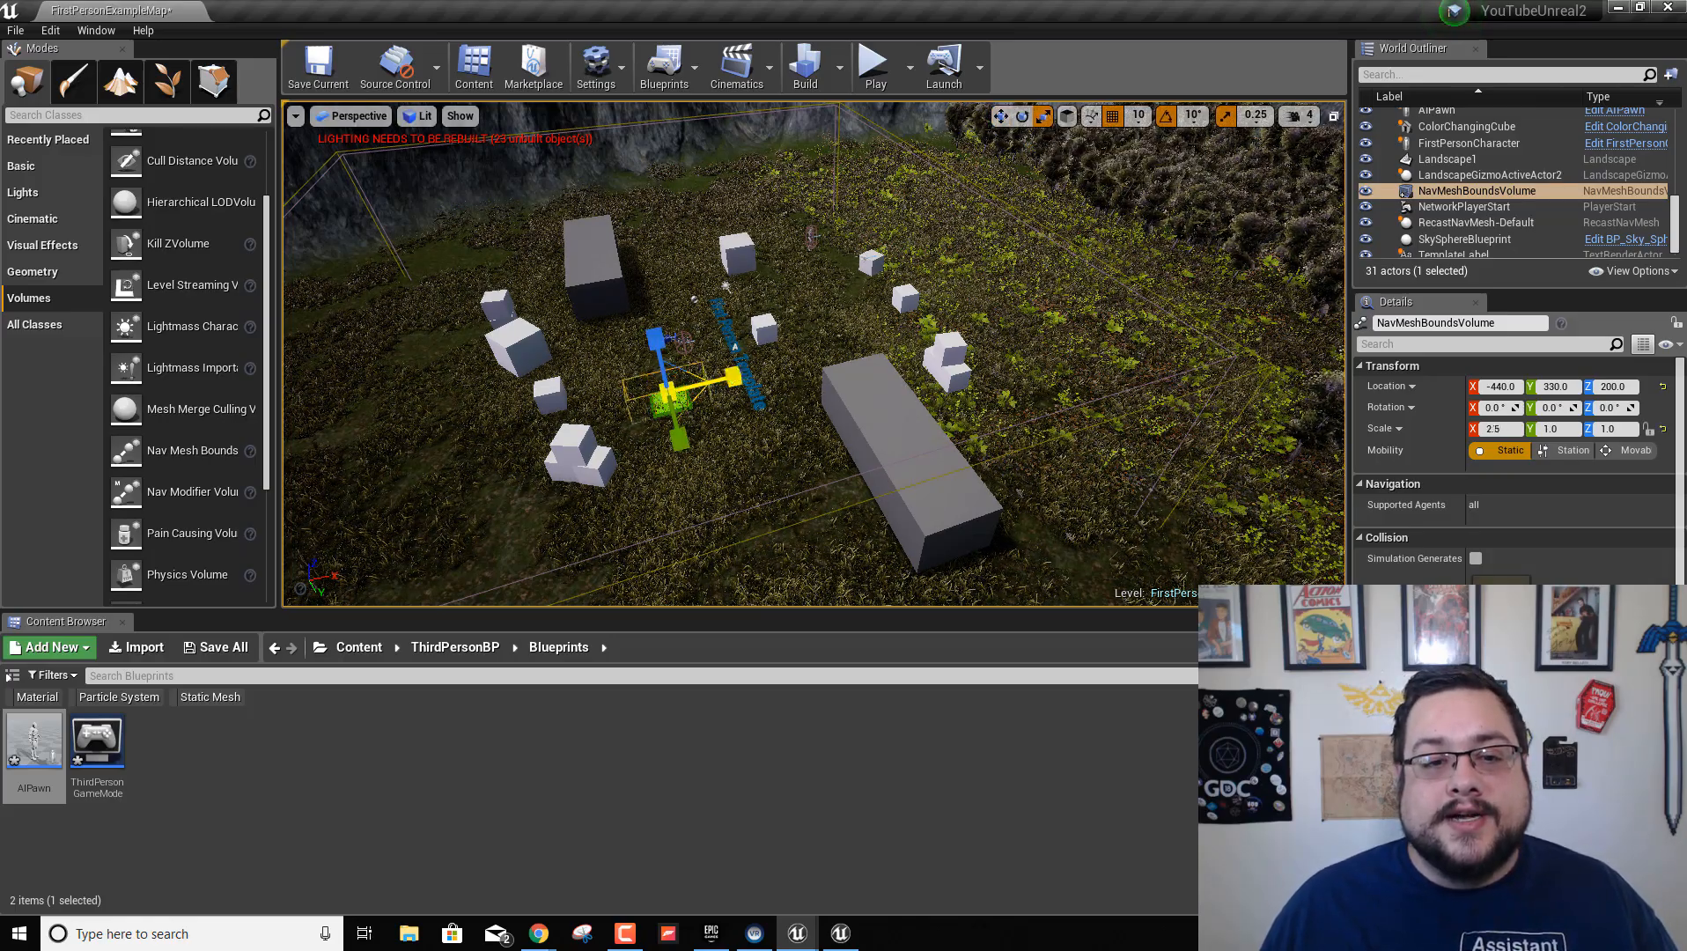
{"action": "left_click_drag", "start_coordinate": [732, 377], "coordinate": [841, 352]}
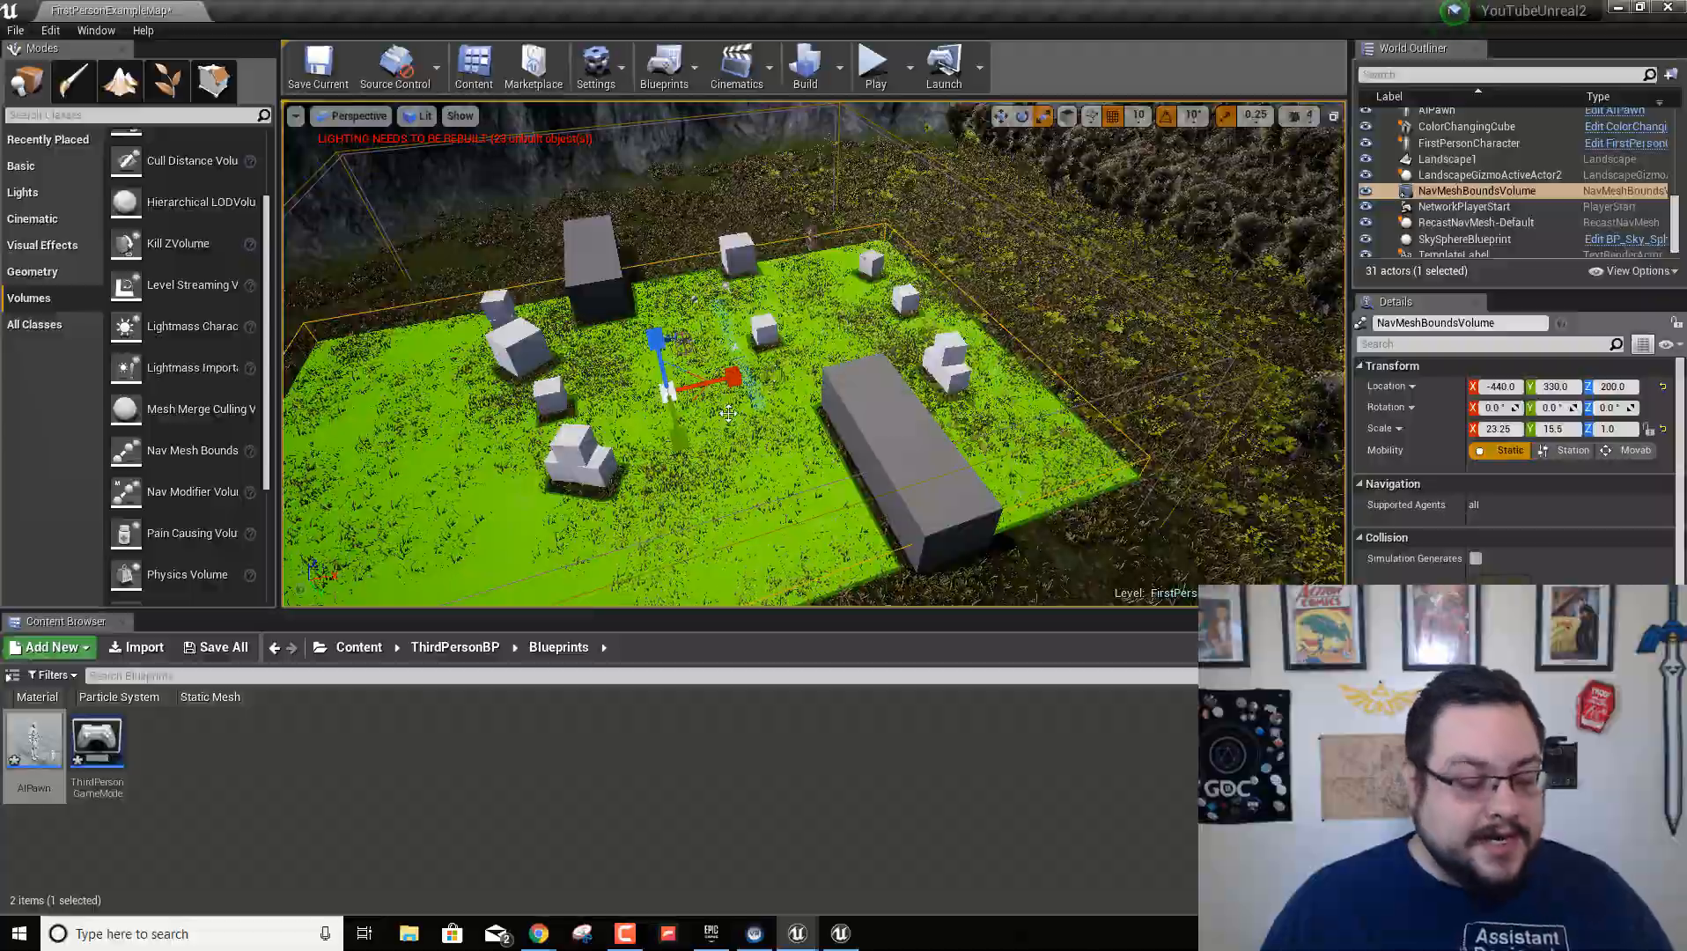
Examine the navigation mesh coverage on the ground around the arena's cubes and walls
{"action": "key", "text": "w"}
{"action": "right_click_drag", "start_coordinate": [811, 352], "coordinate": [413, 405]}
{"action": "key", "text": "w"}
{"action": "key", "text": "w"}
{"action": "key", "text": "a"}
{"action": "key", "text": "f"}
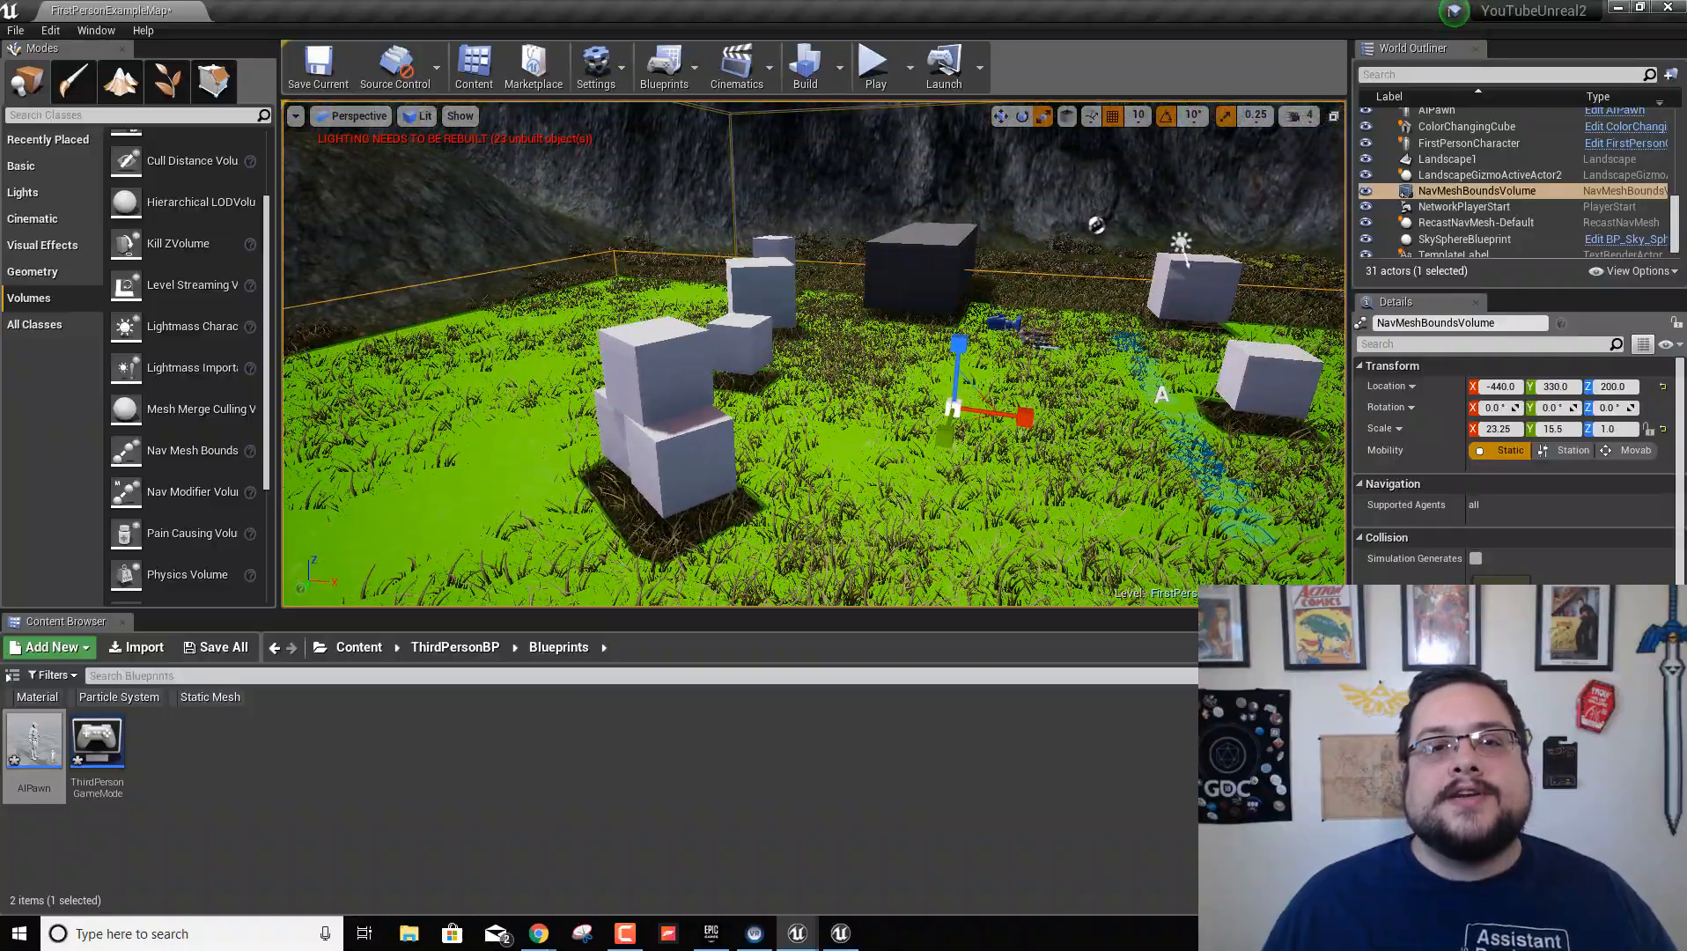
{"action": "key", "text": "s"}
{"action": "right_click_drag", "start_coordinate": [814, 354], "coordinate": [911, 348]}
{"action": "key", "text": "d"}
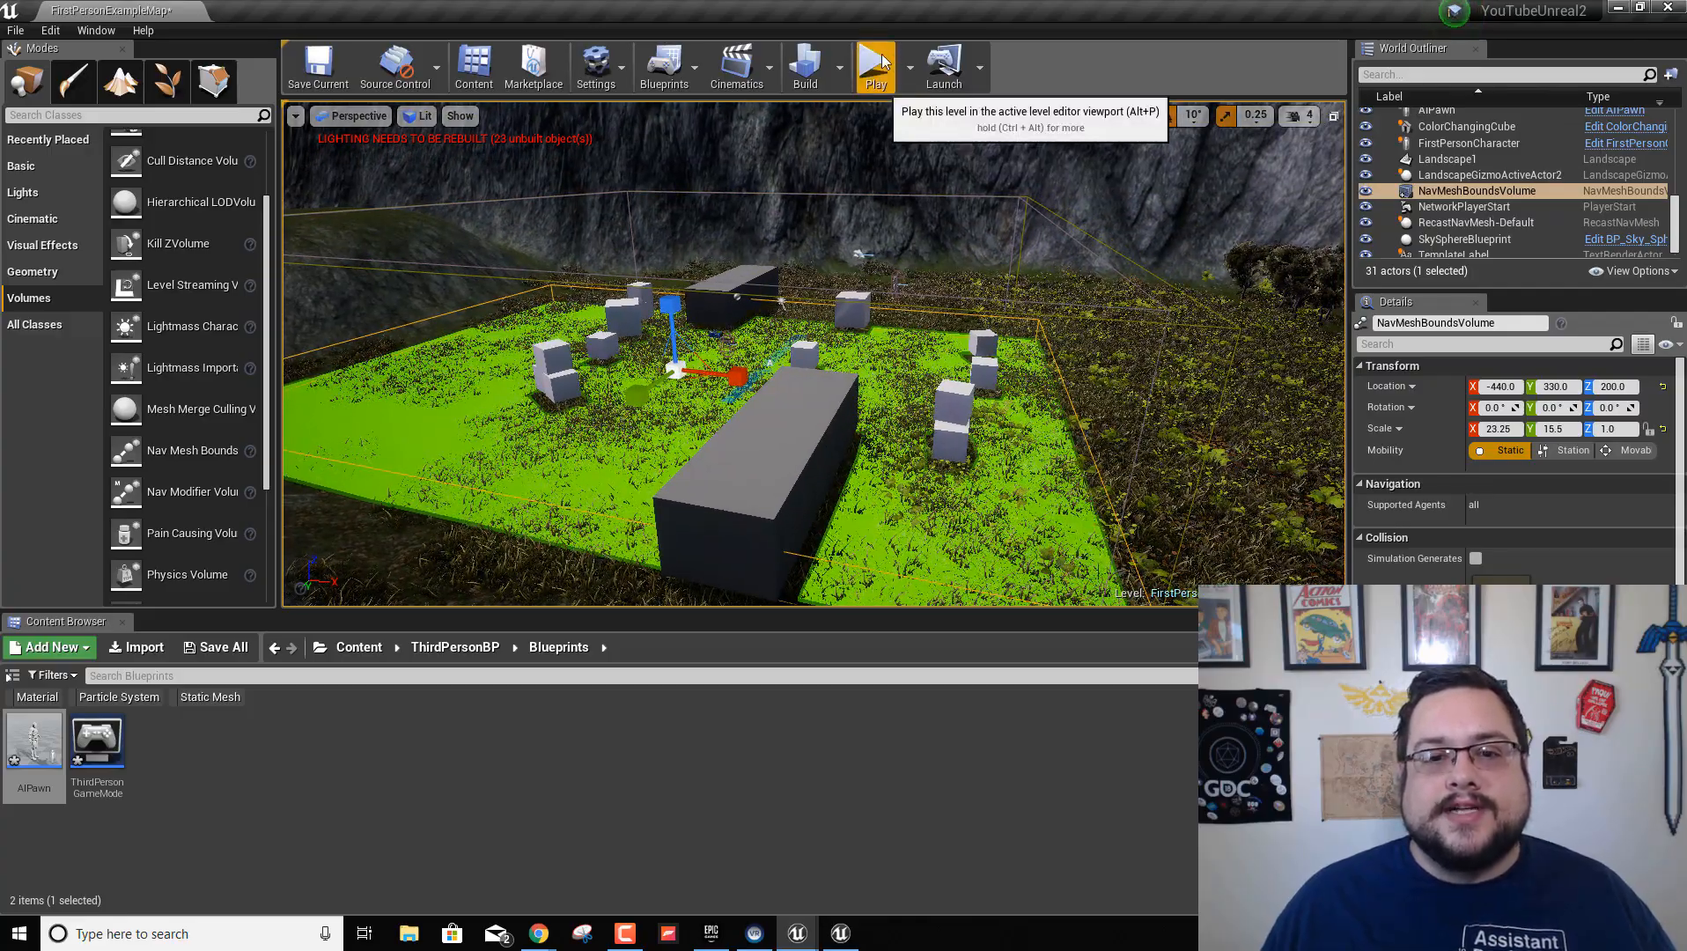
Play-test the level to watch how the AI pawn moves with the navigation volume in place
{"action": "left_click", "coordinate": [883, 61]}
{"action": "left_click", "coordinate": [903, 195]}
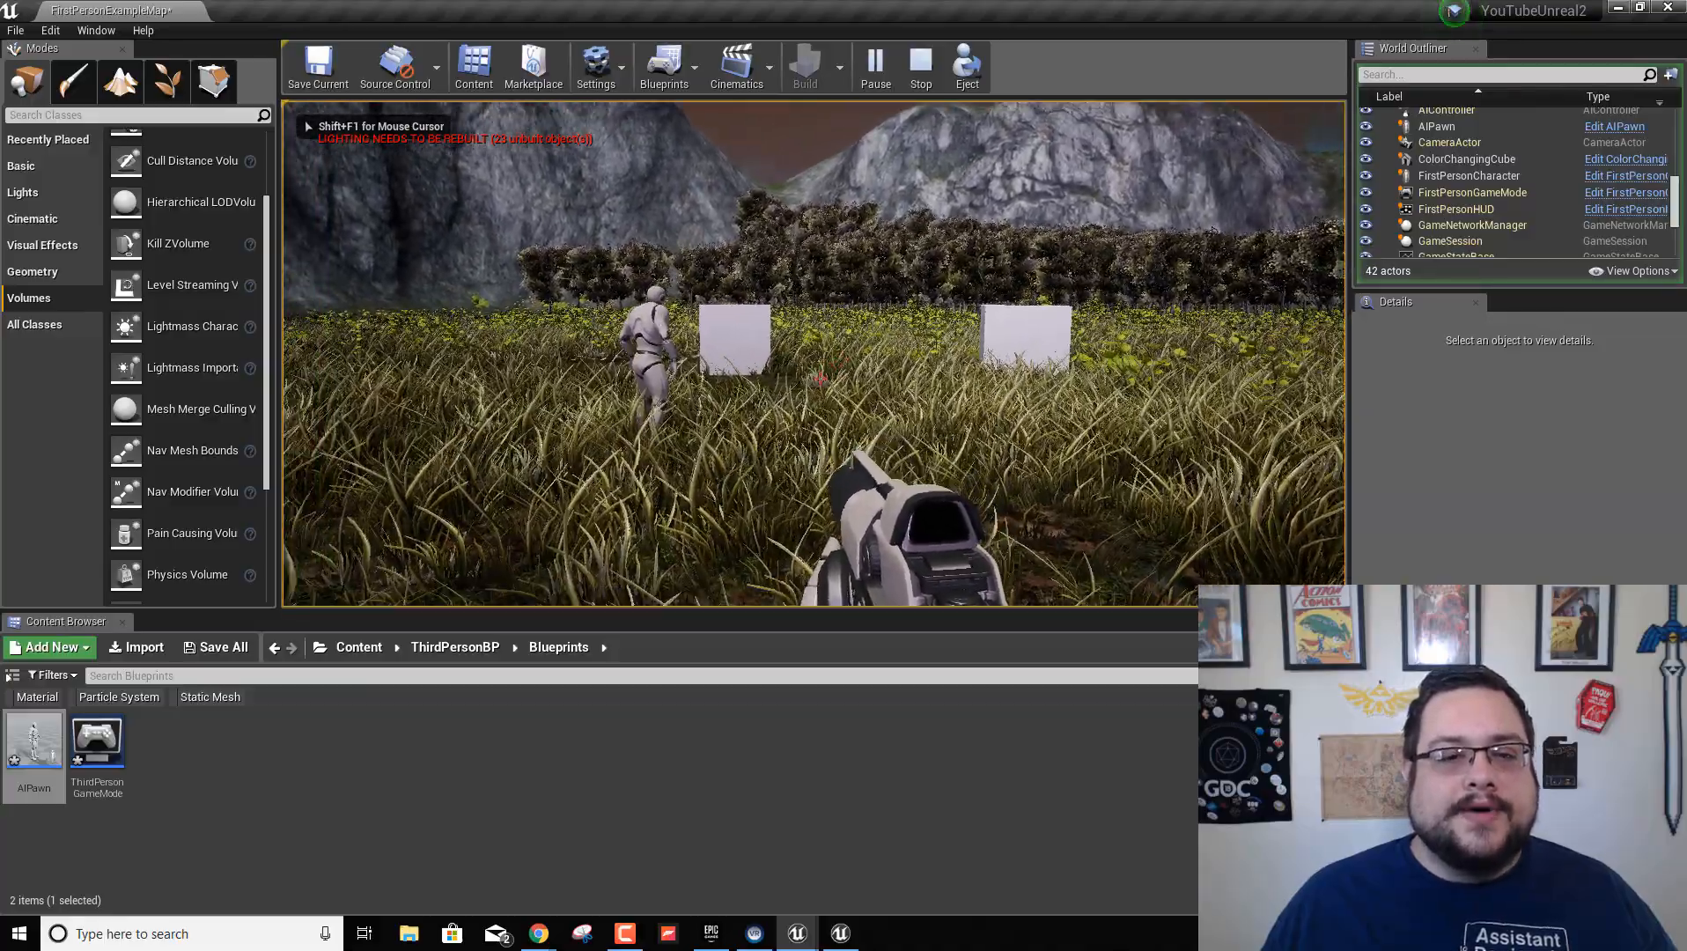
{"action": "key", "text": "Escape"}
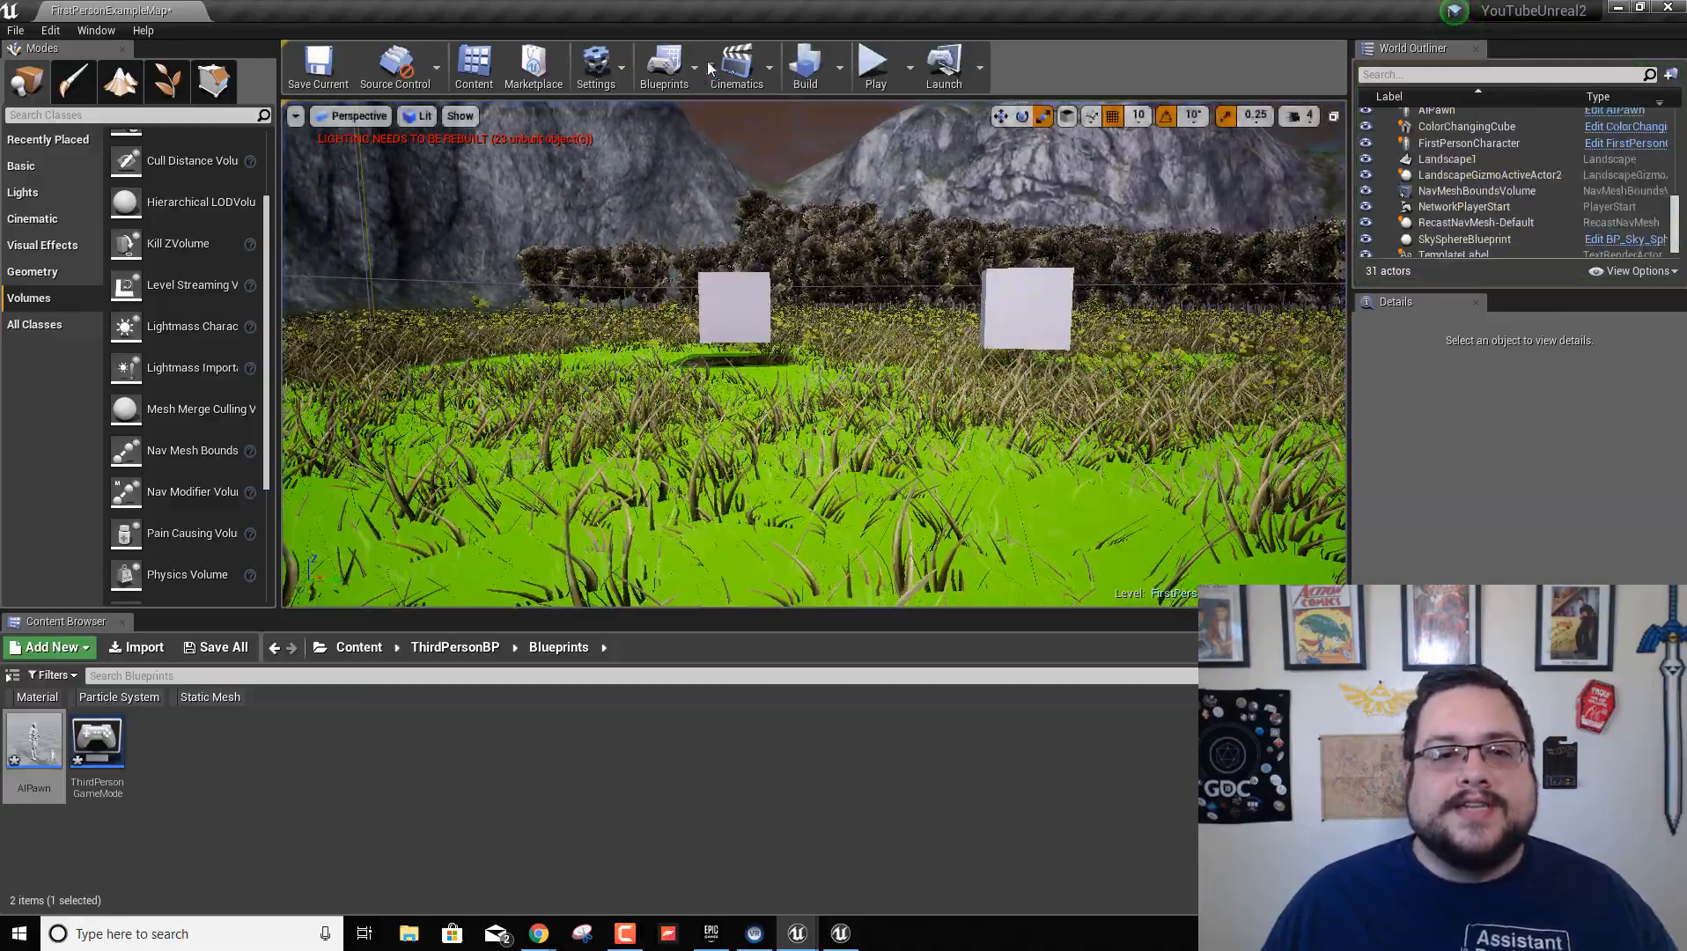
Open the Level Blueprint and replace the Event BeginPlay node with an Event Tick connected to Simple Move to Actor
{"action": "left_click", "coordinate": [666, 66]}
{"action": "left_click", "coordinate": [720, 215]}
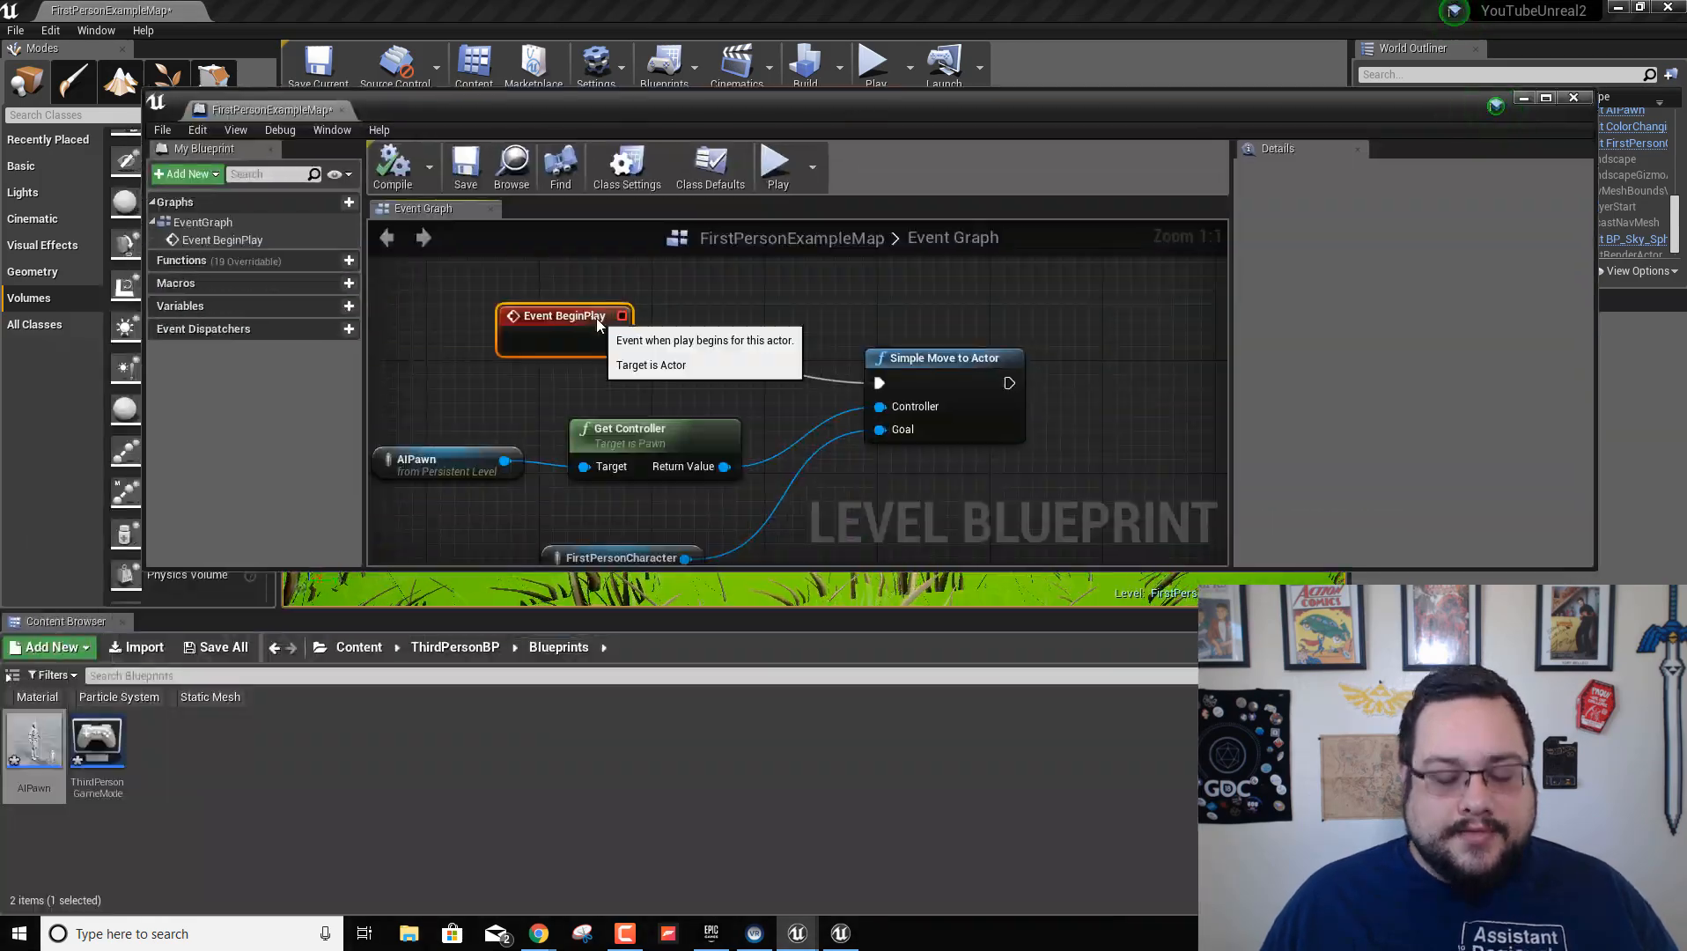
{"action": "key", "text": "Delete"}
{"action": "right_click", "coordinate": [573, 321]}
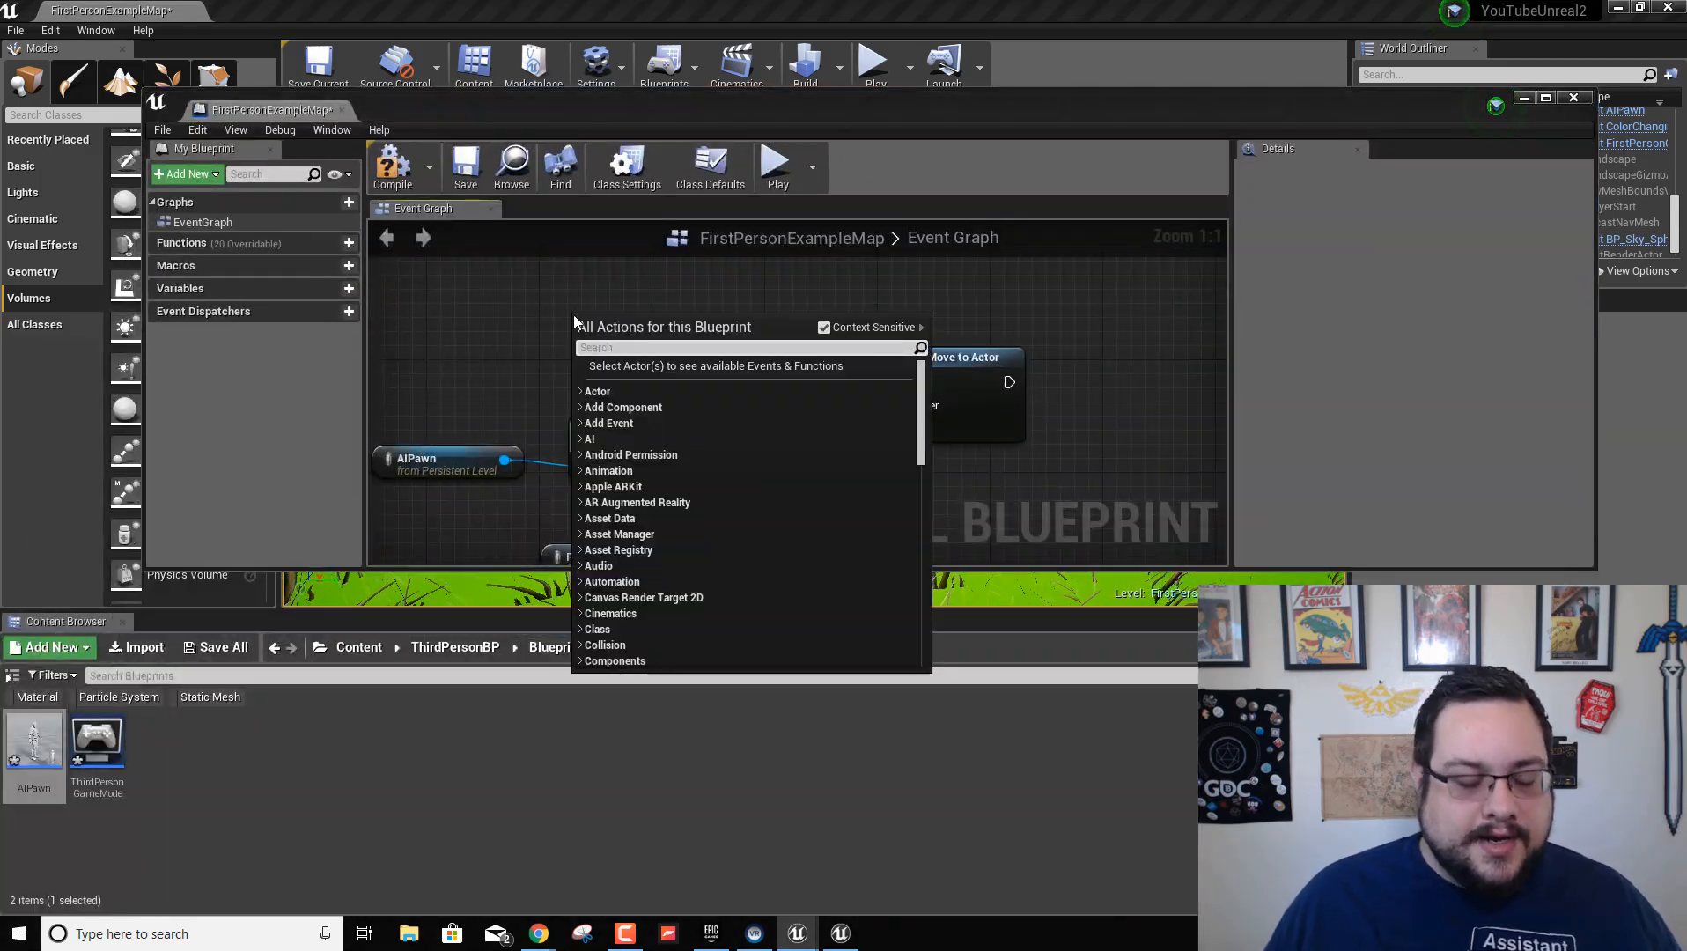
{"action": "type", "text": "tick"}
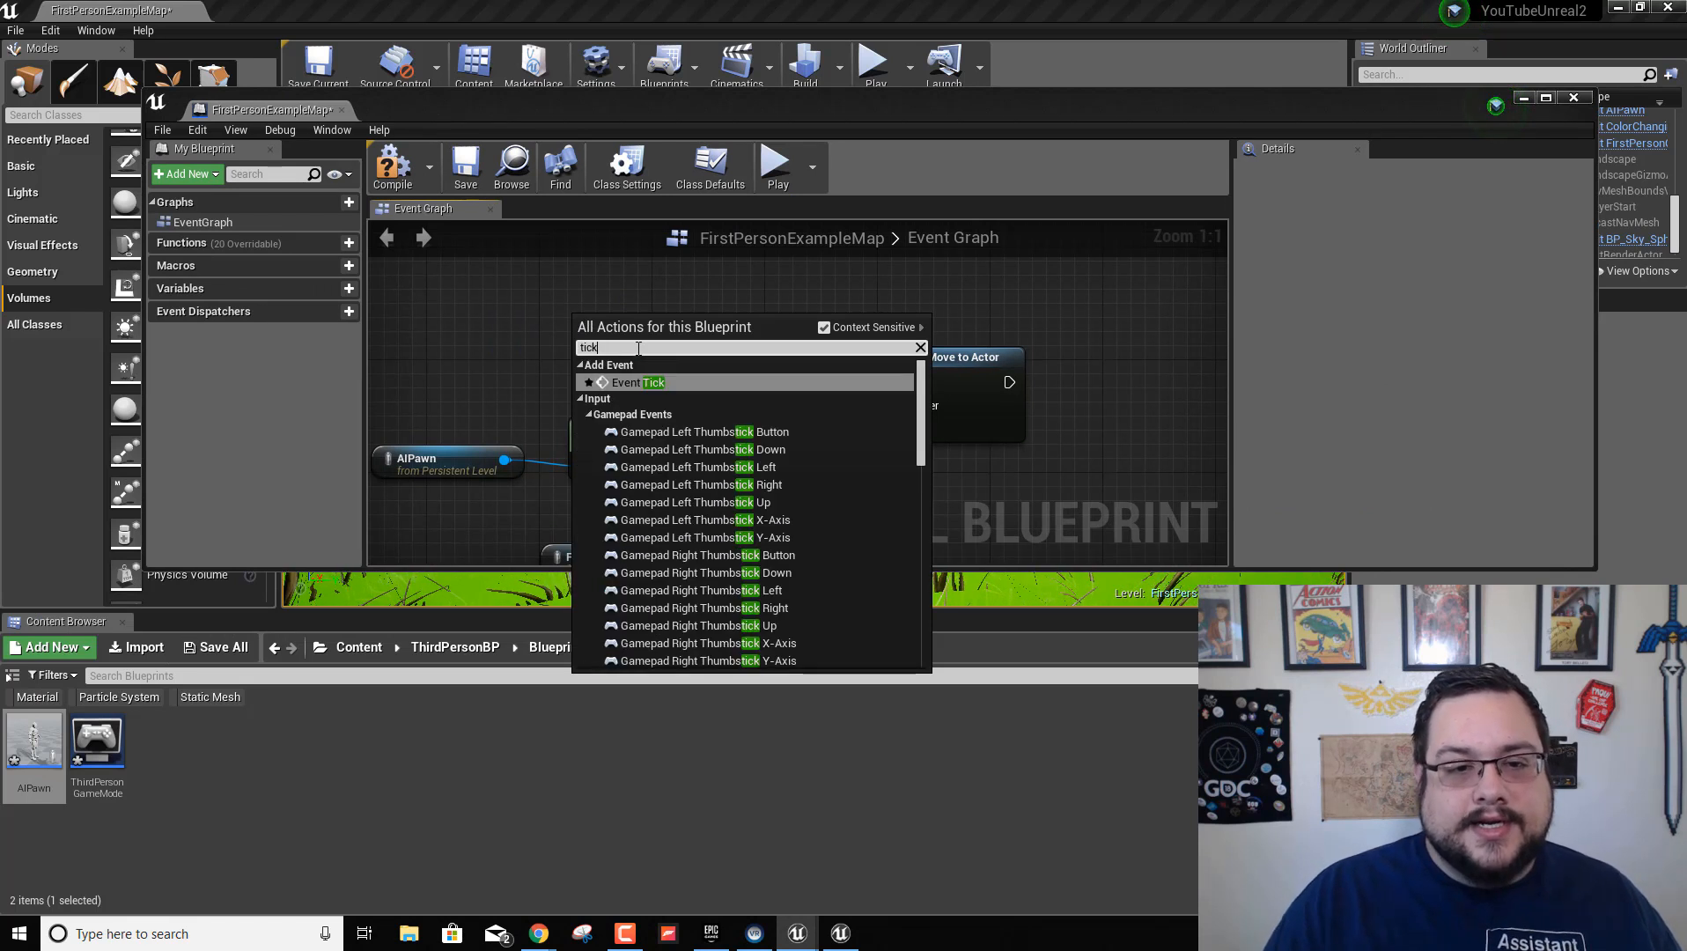
{"action": "left_click", "coordinate": [610, 385]}
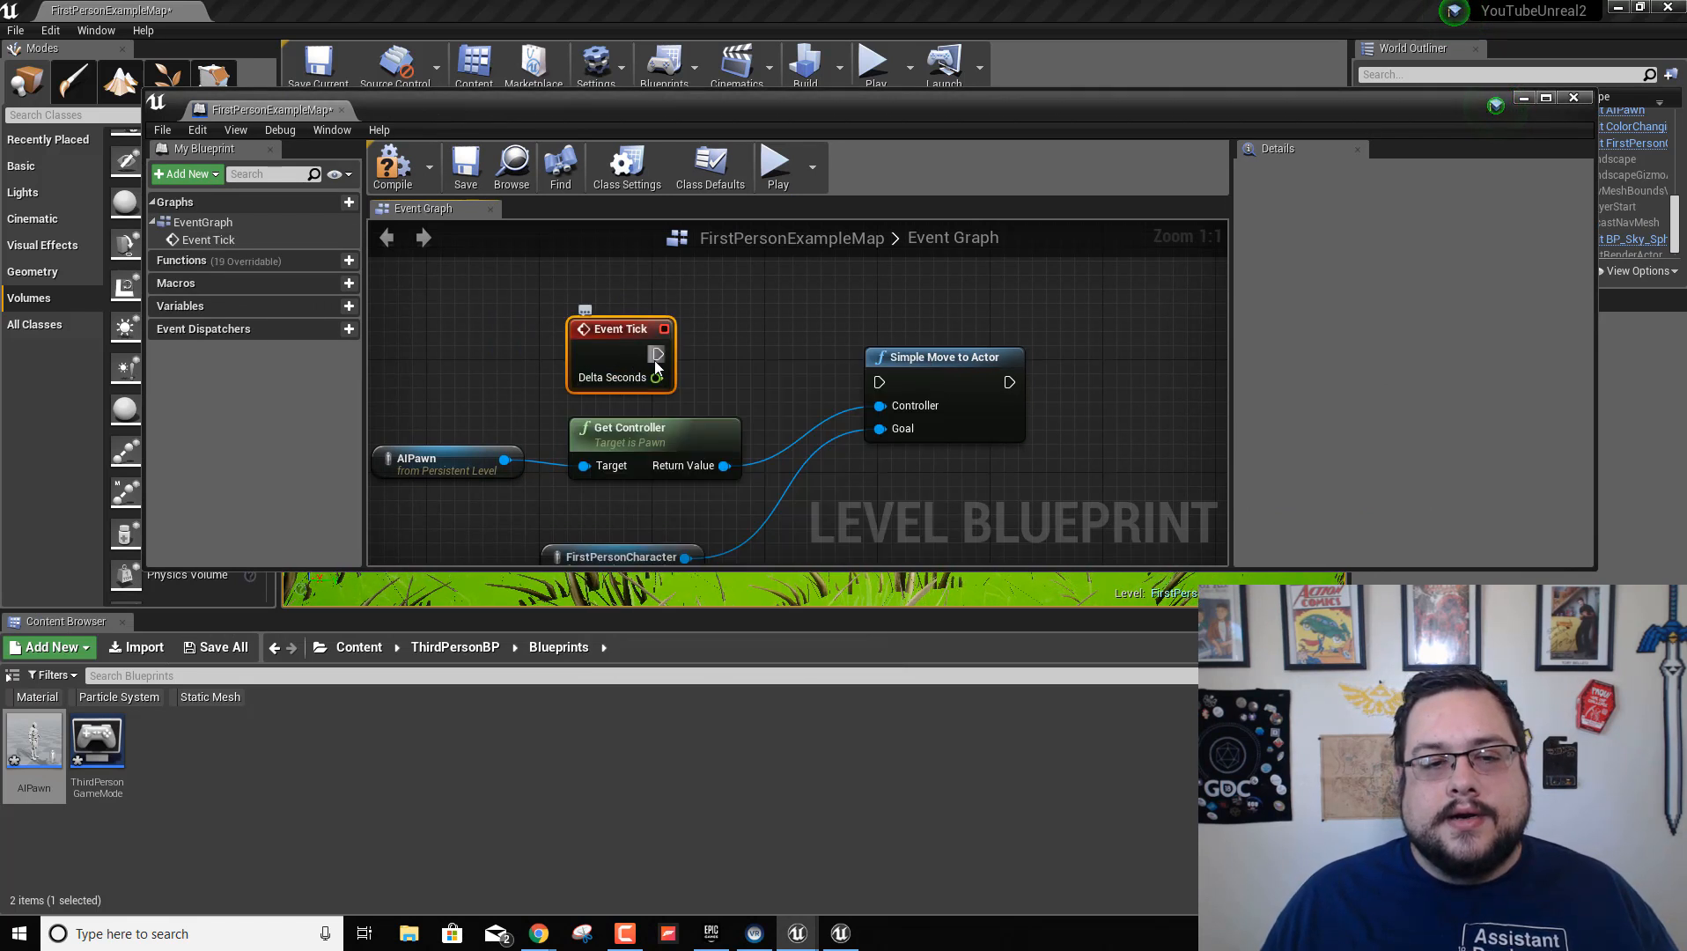
{"action": "left_click_drag", "start_coordinate": [658, 354], "coordinate": [882, 380]}
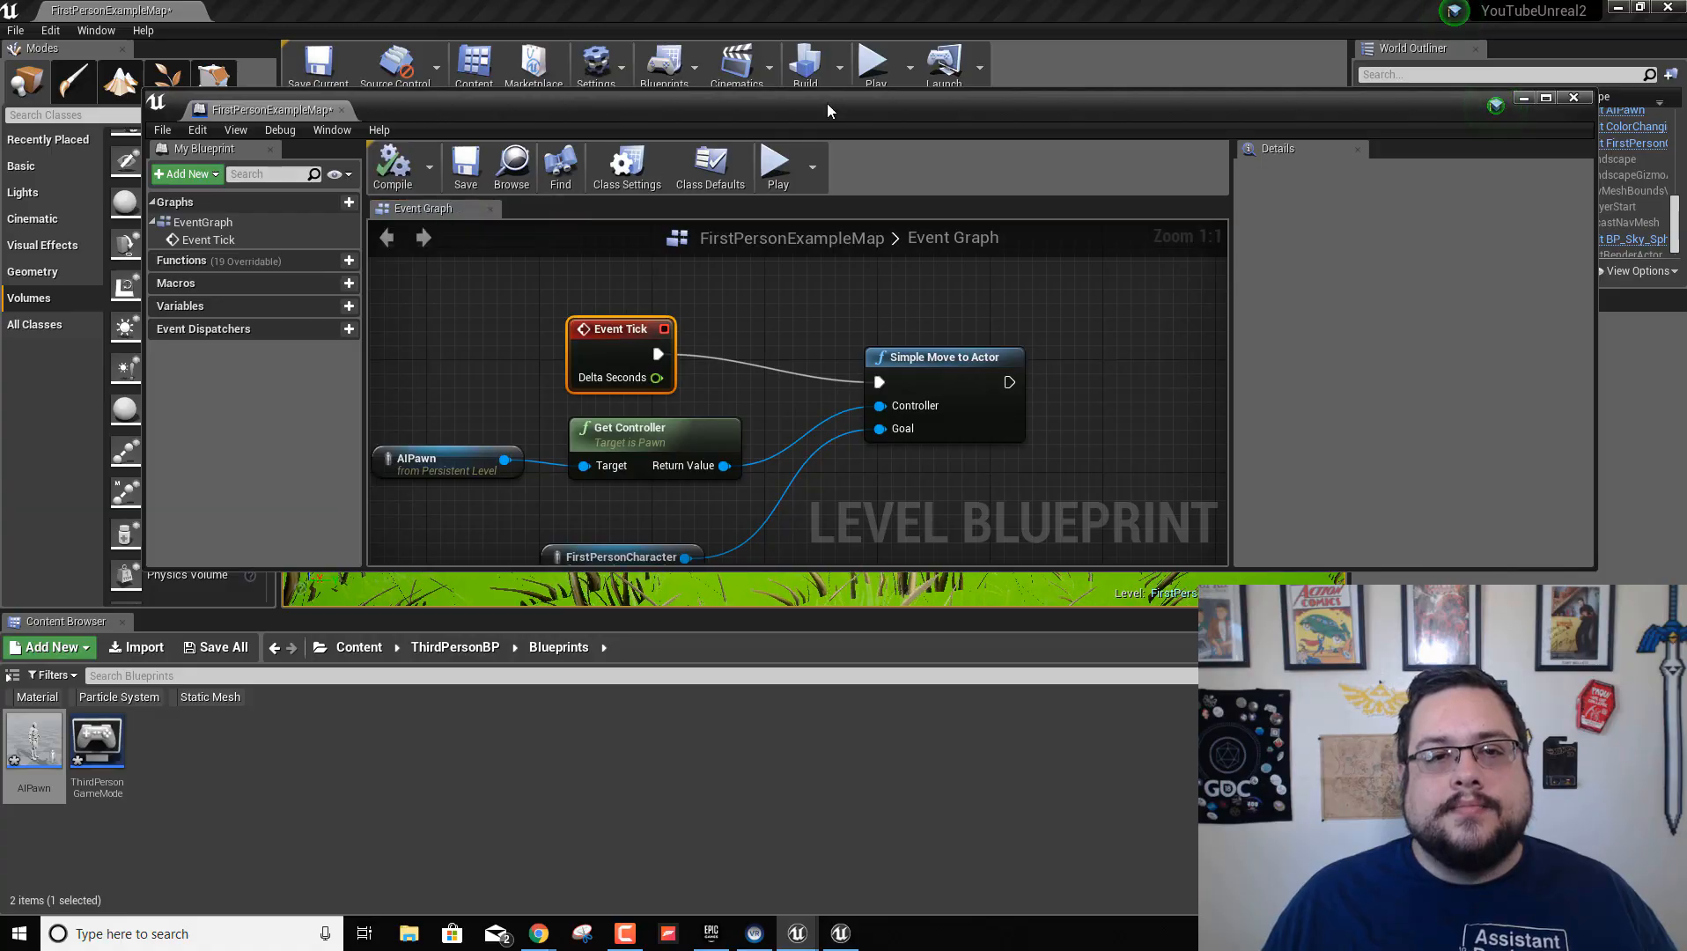
Move the blueprint window off the viewport and play-test the level, walking around cubes to check that the AI pawn follows
{"action": "left_click_drag", "start_coordinate": [826, 103], "coordinate": [859, 540]}
{"action": "left_click_drag", "start_coordinate": [862, 599], "coordinate": [783, 670]}
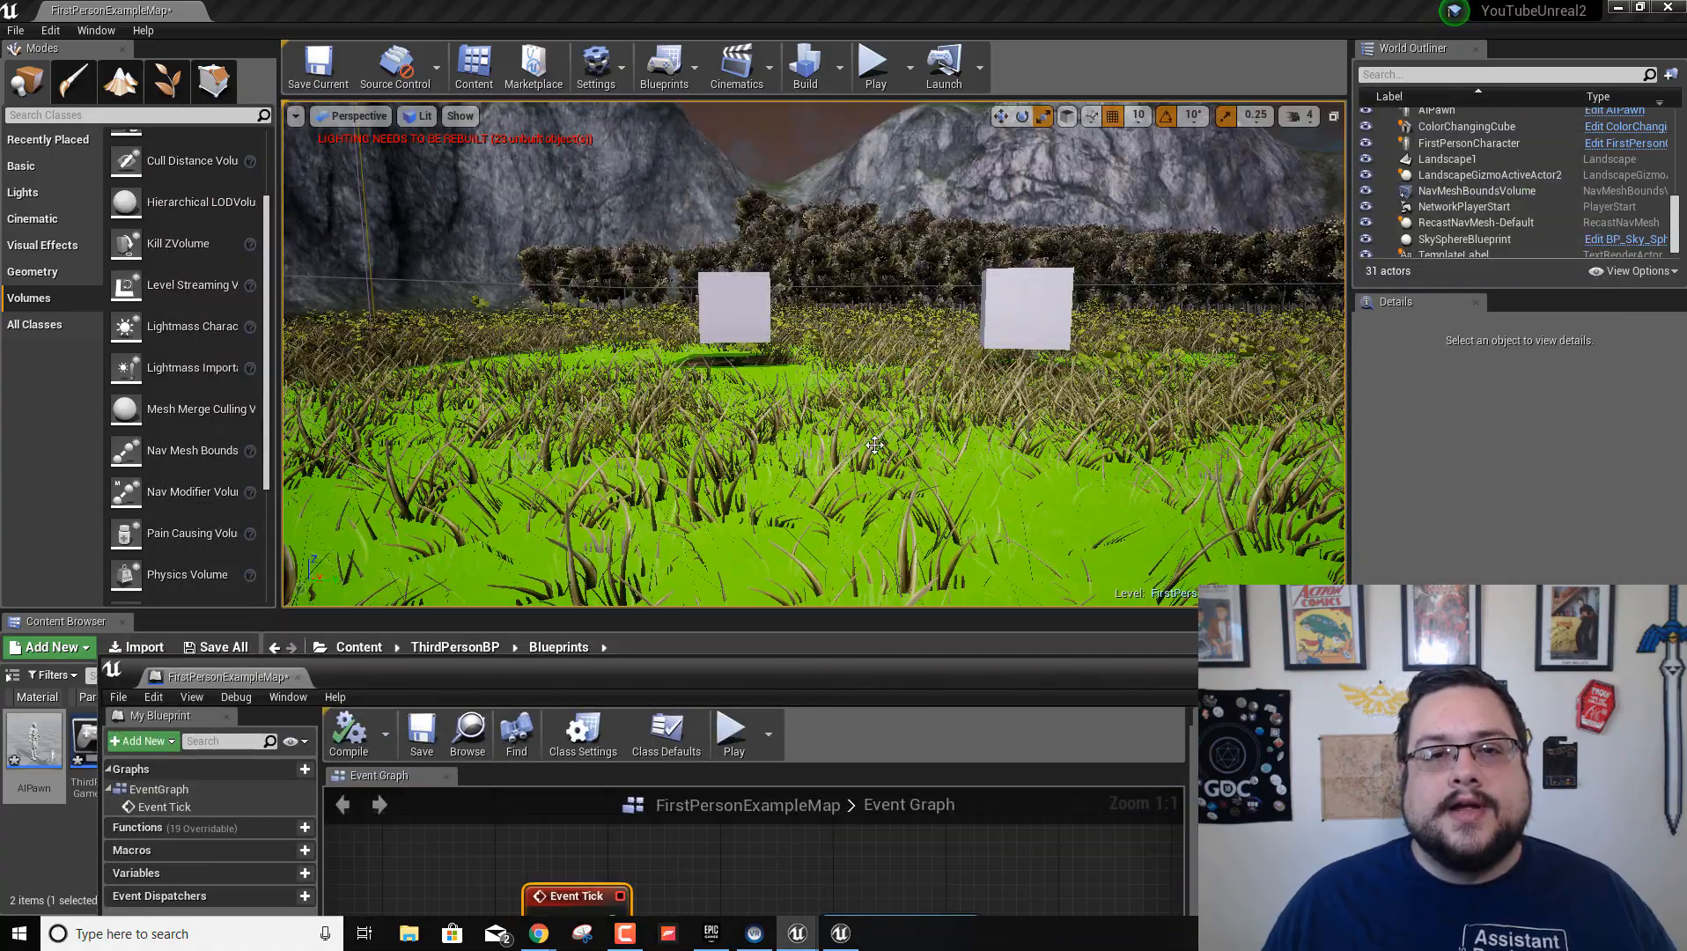
{"action": "left_click", "coordinate": [872, 66]}
{"action": "left_click", "coordinate": [937, 185]}
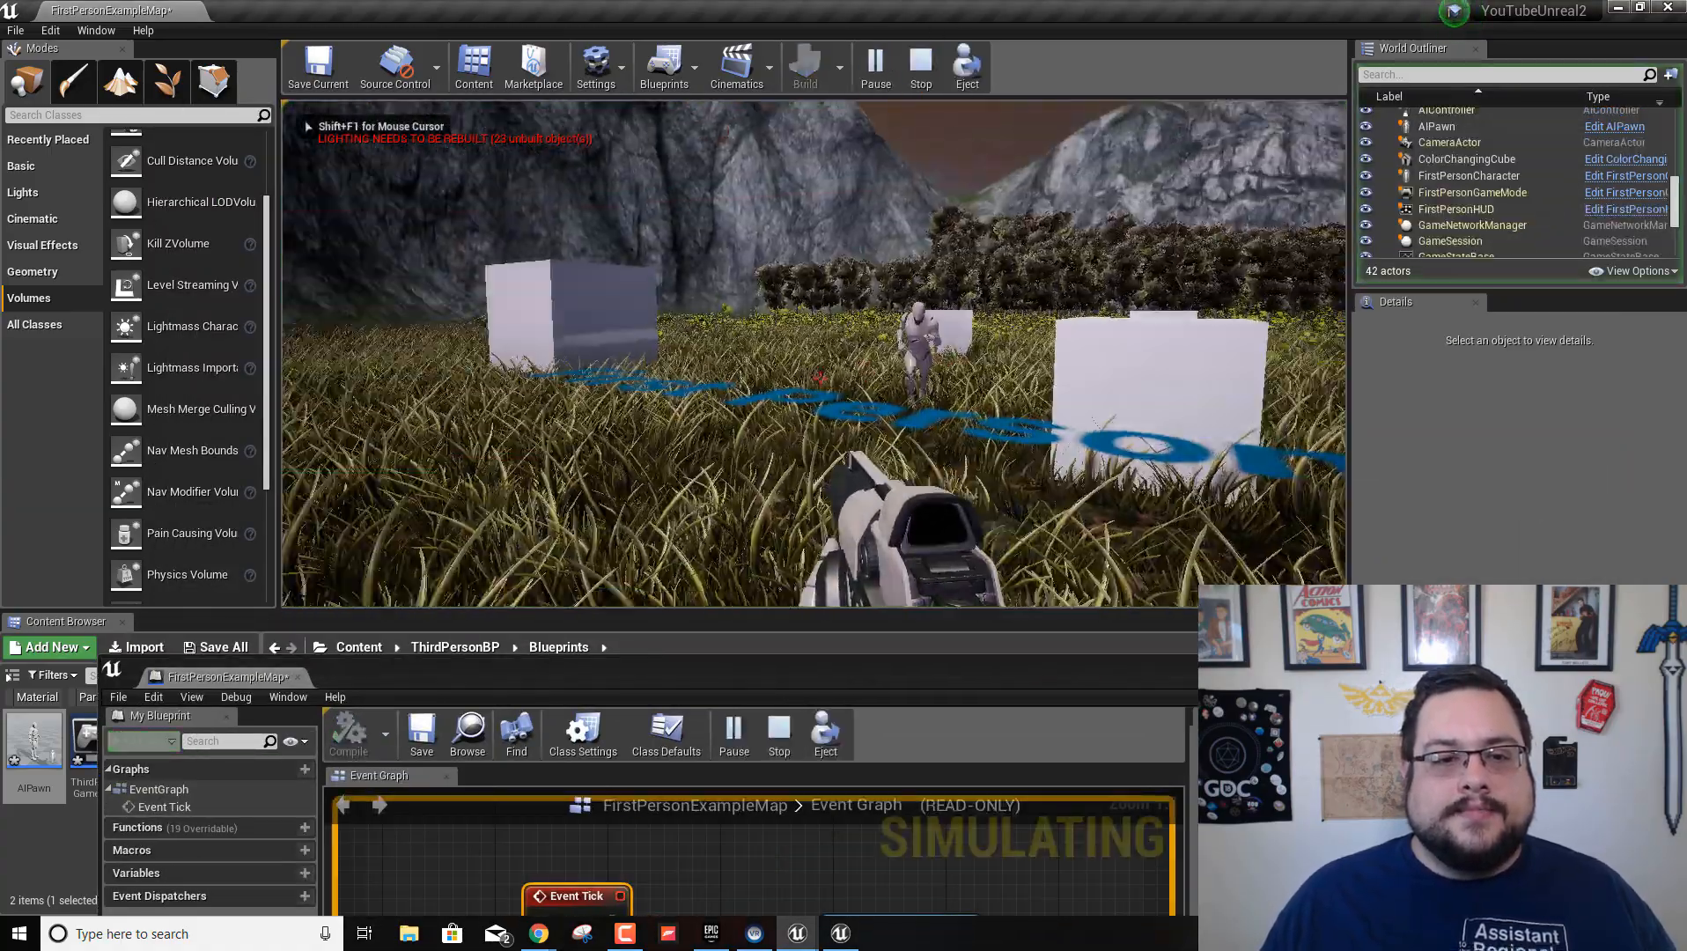
{"action": "key", "text": "s"}
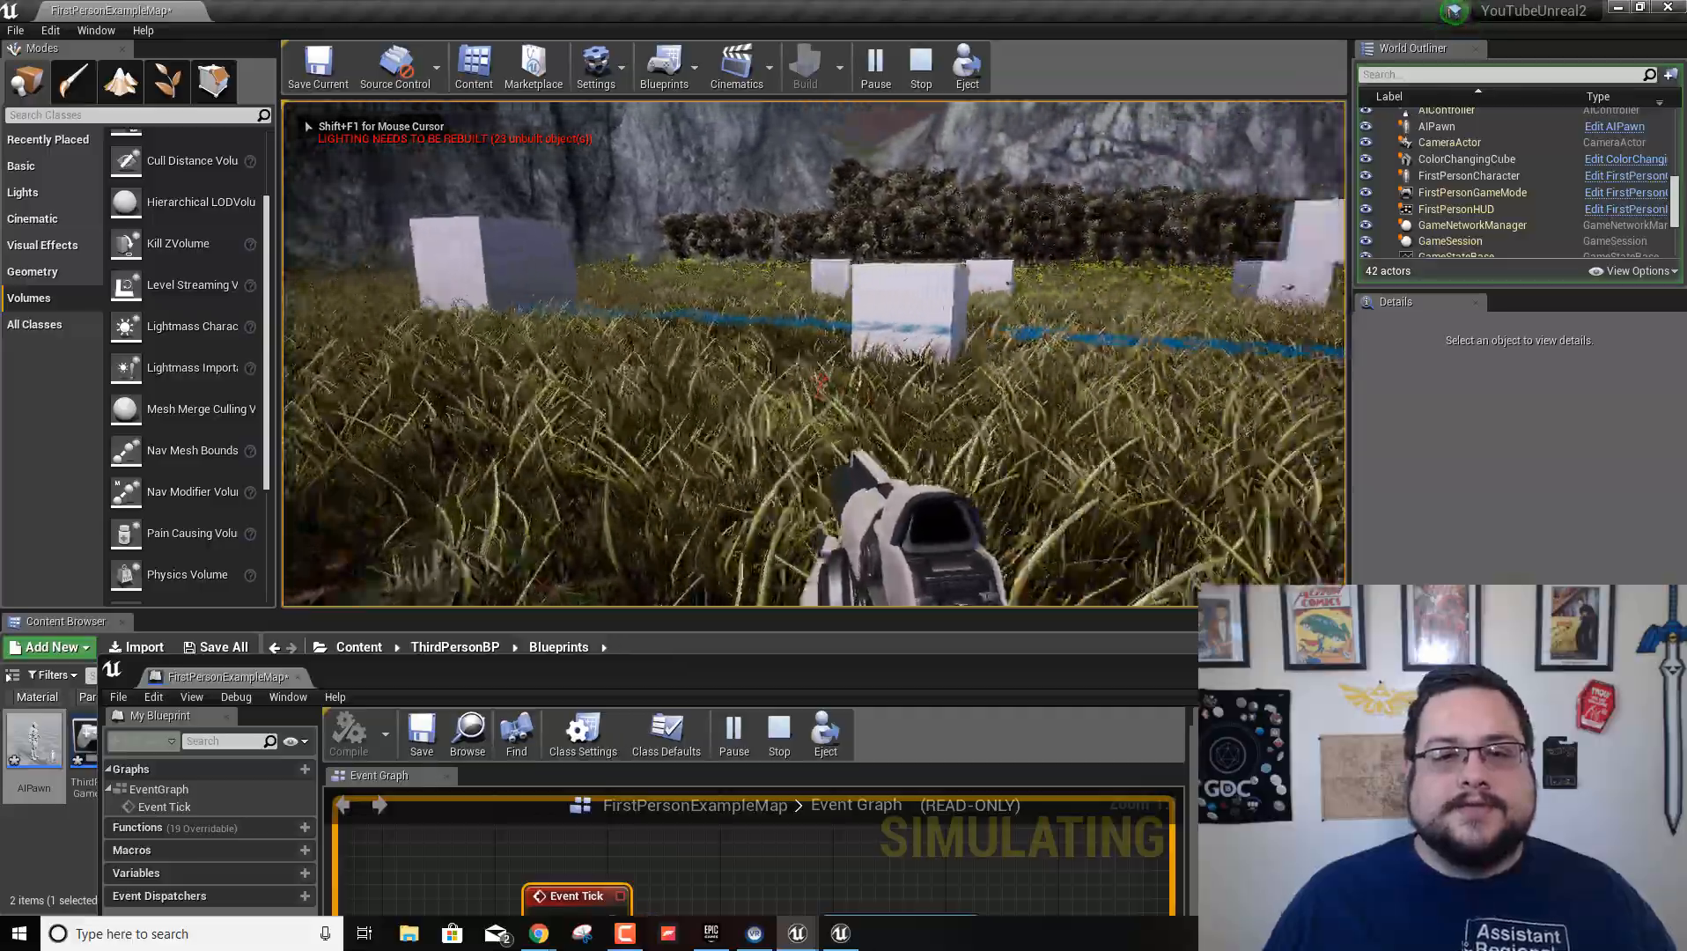
{"action": "key", "text": "s"}
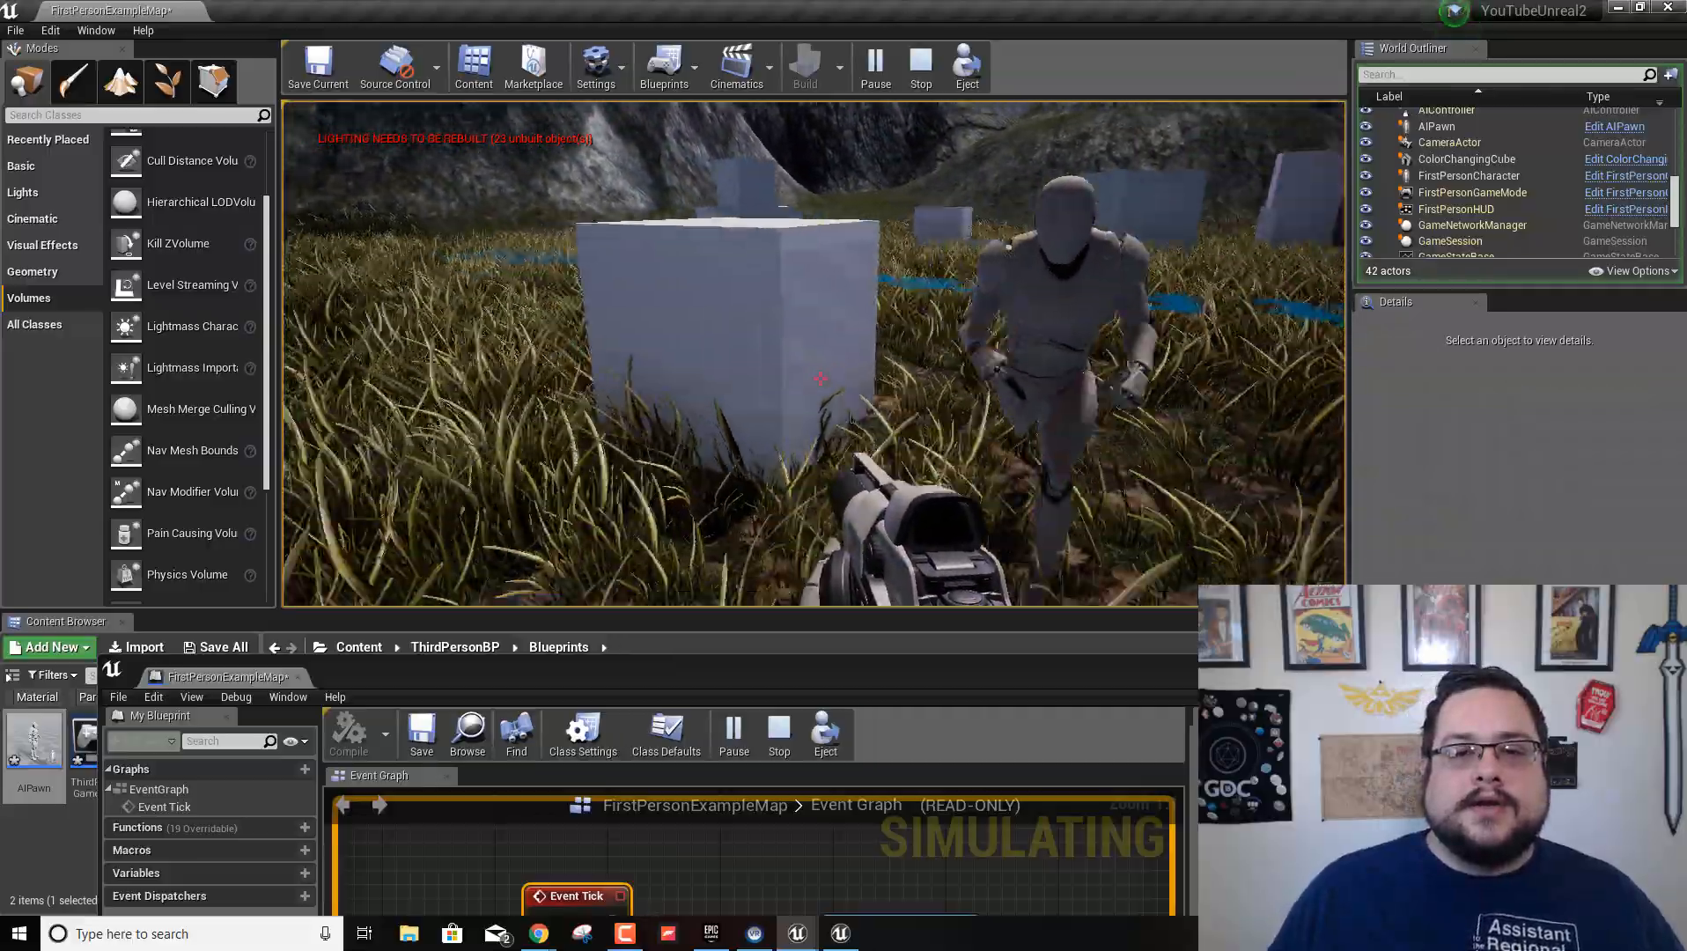
{"action": "key", "text": "s"}
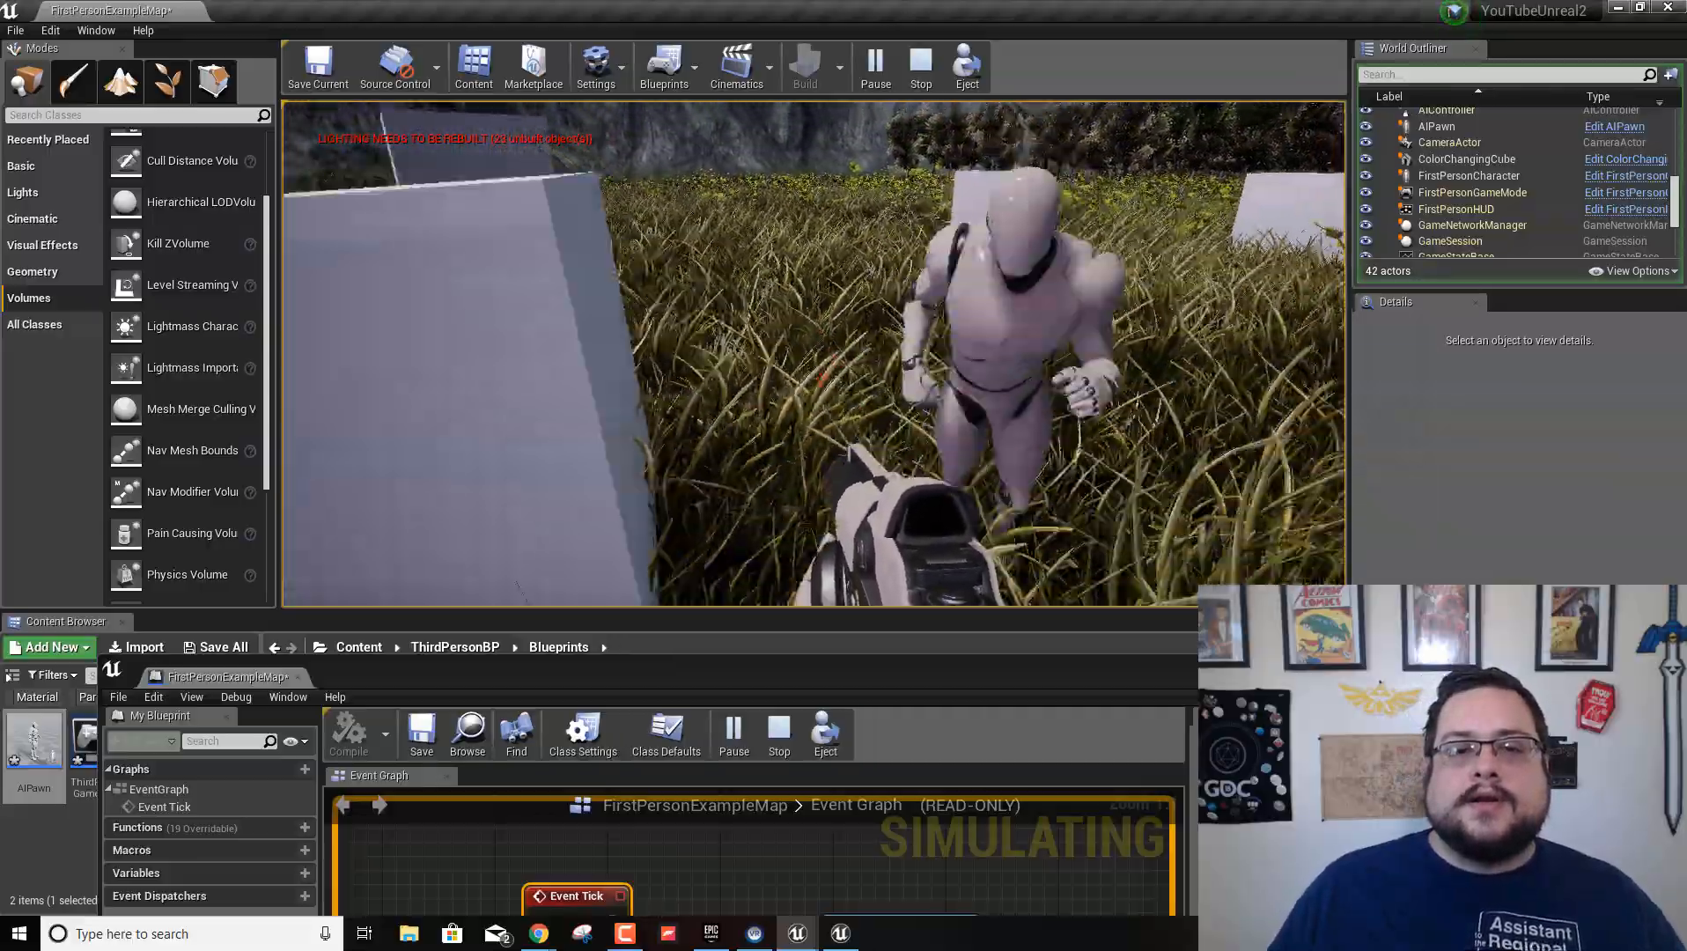
{"action": "key", "text": "s"}
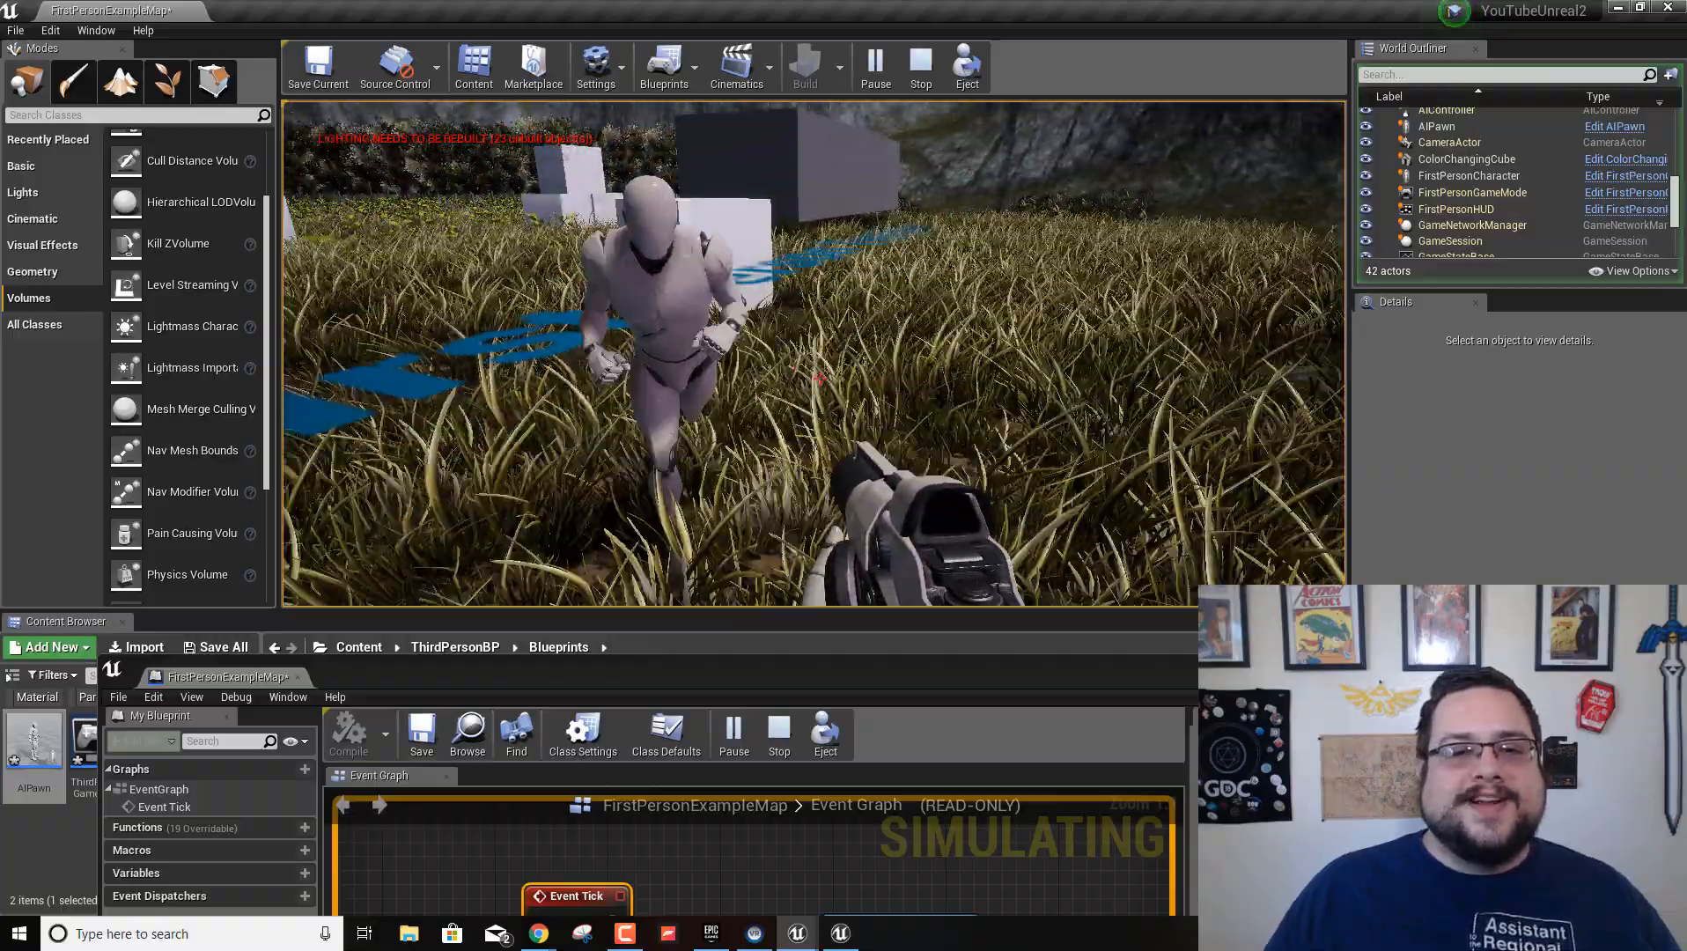
{"action": "key", "text": "Escape"}
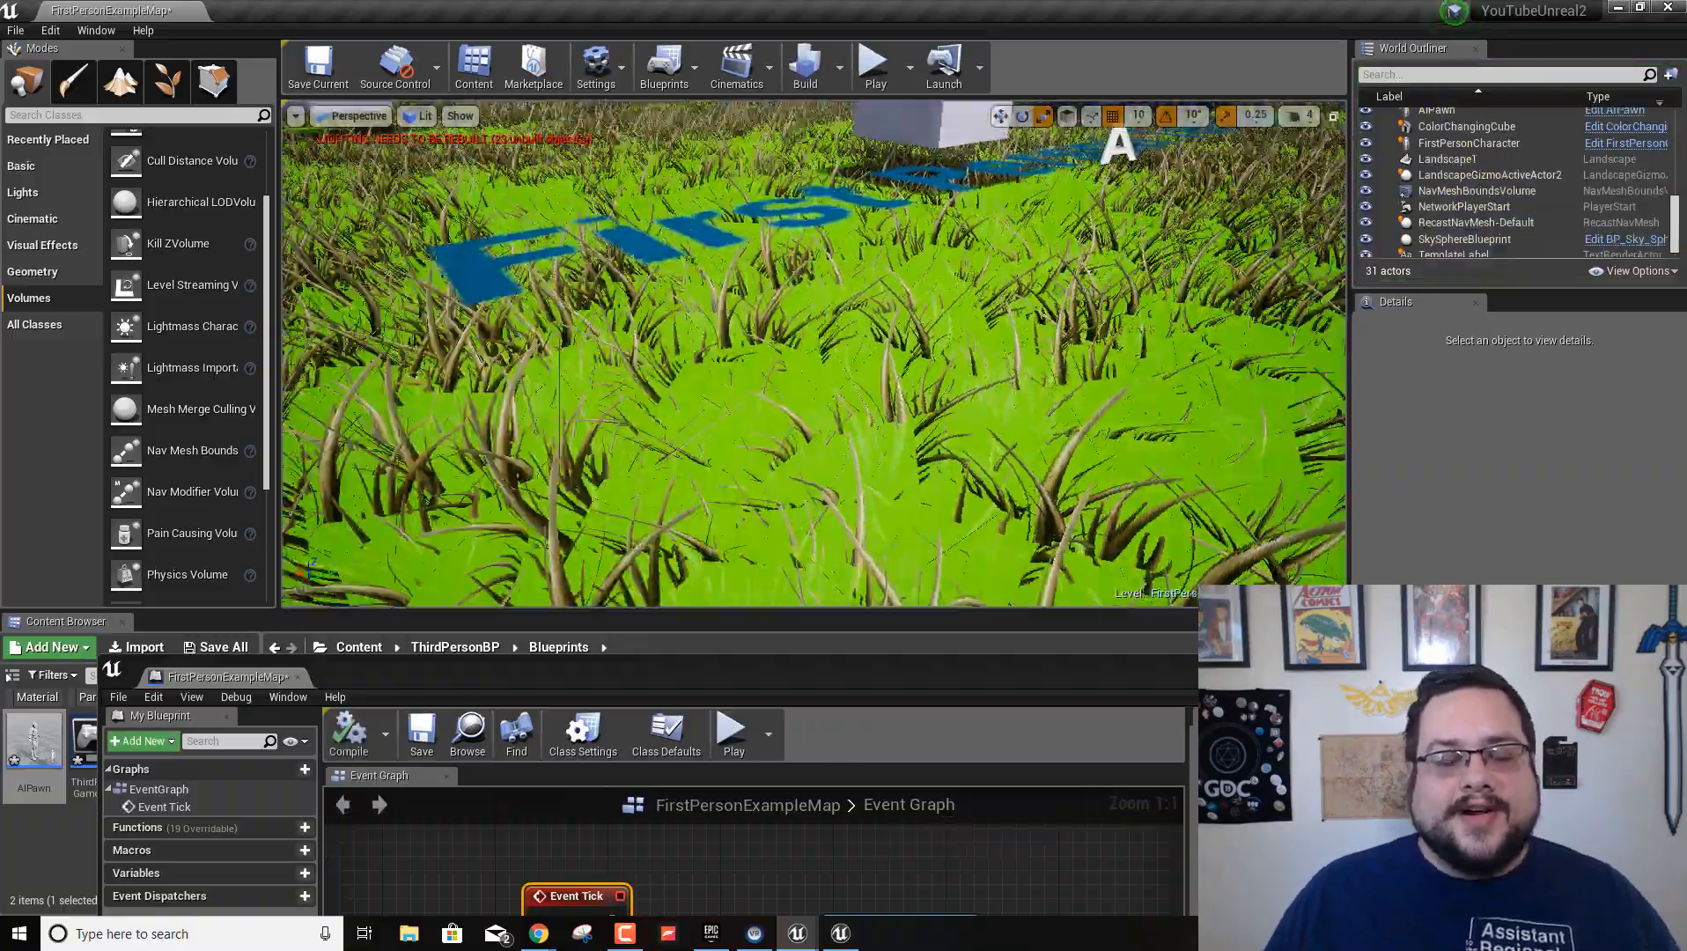
Stretch the cube EditorCube8 into a long wall by scaling it to 23.0 along Y
{"action": "right_click_drag", "start_coordinate": [813, 353], "coordinate": [705, 352]}
{"action": "key", "text": "s"}
{"action": "scroll", "coordinate": [776, 412], "scroll_direction": "down", "scroll_amount": 10}
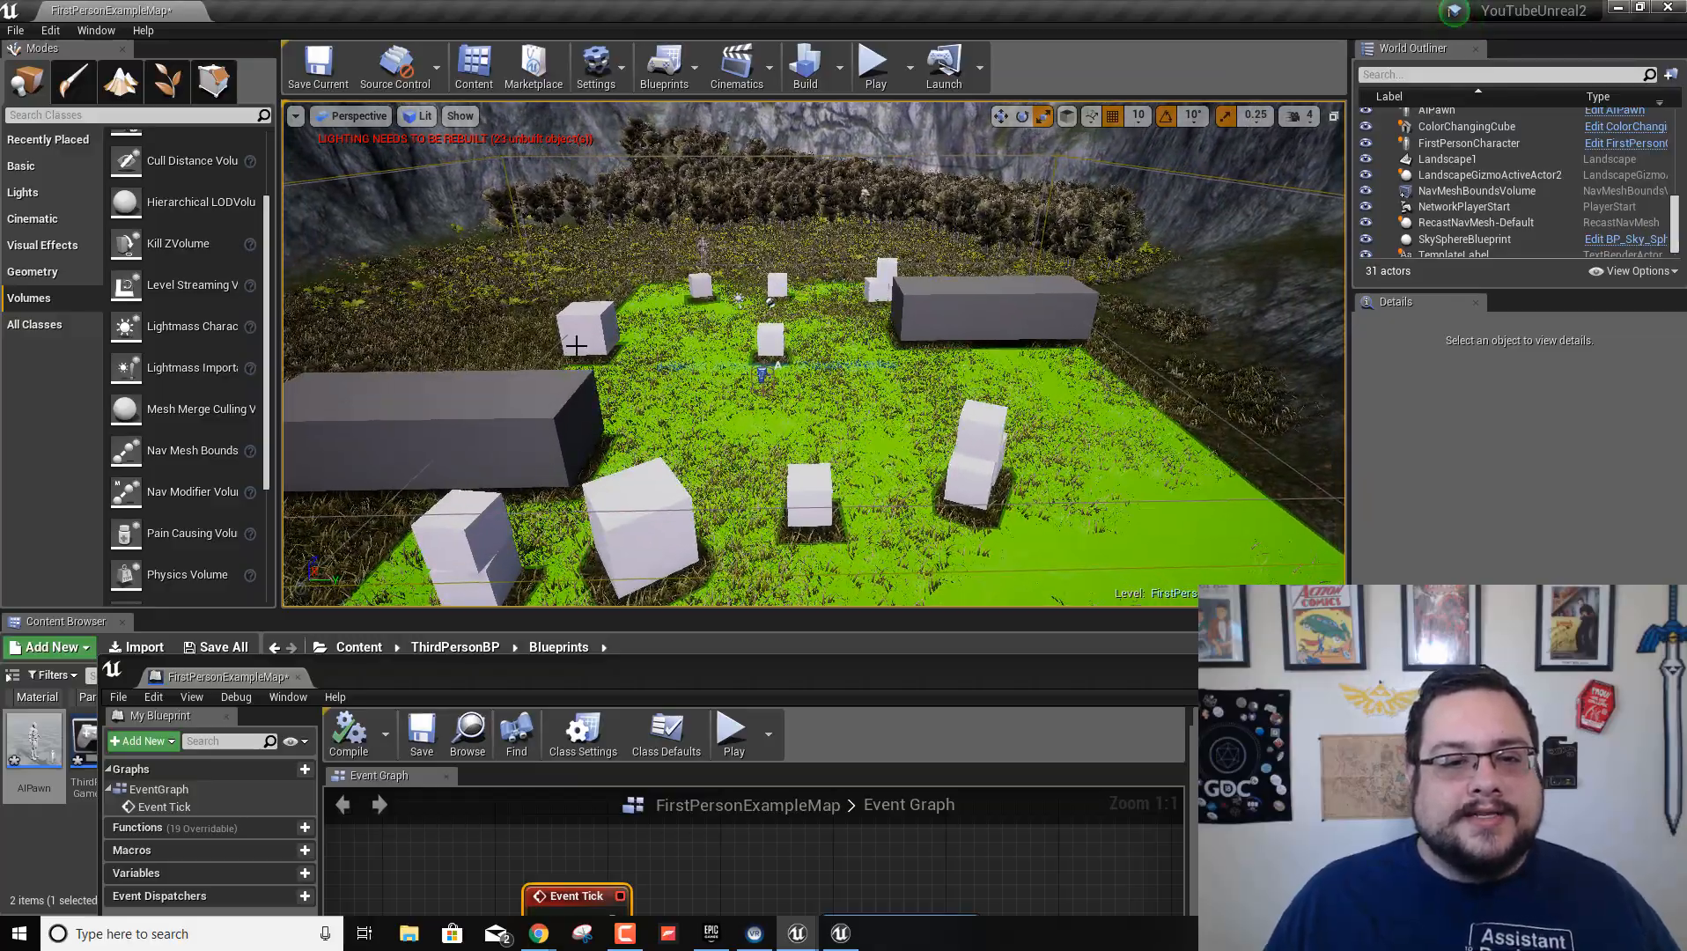
{"action": "left_click", "coordinate": [588, 328]}
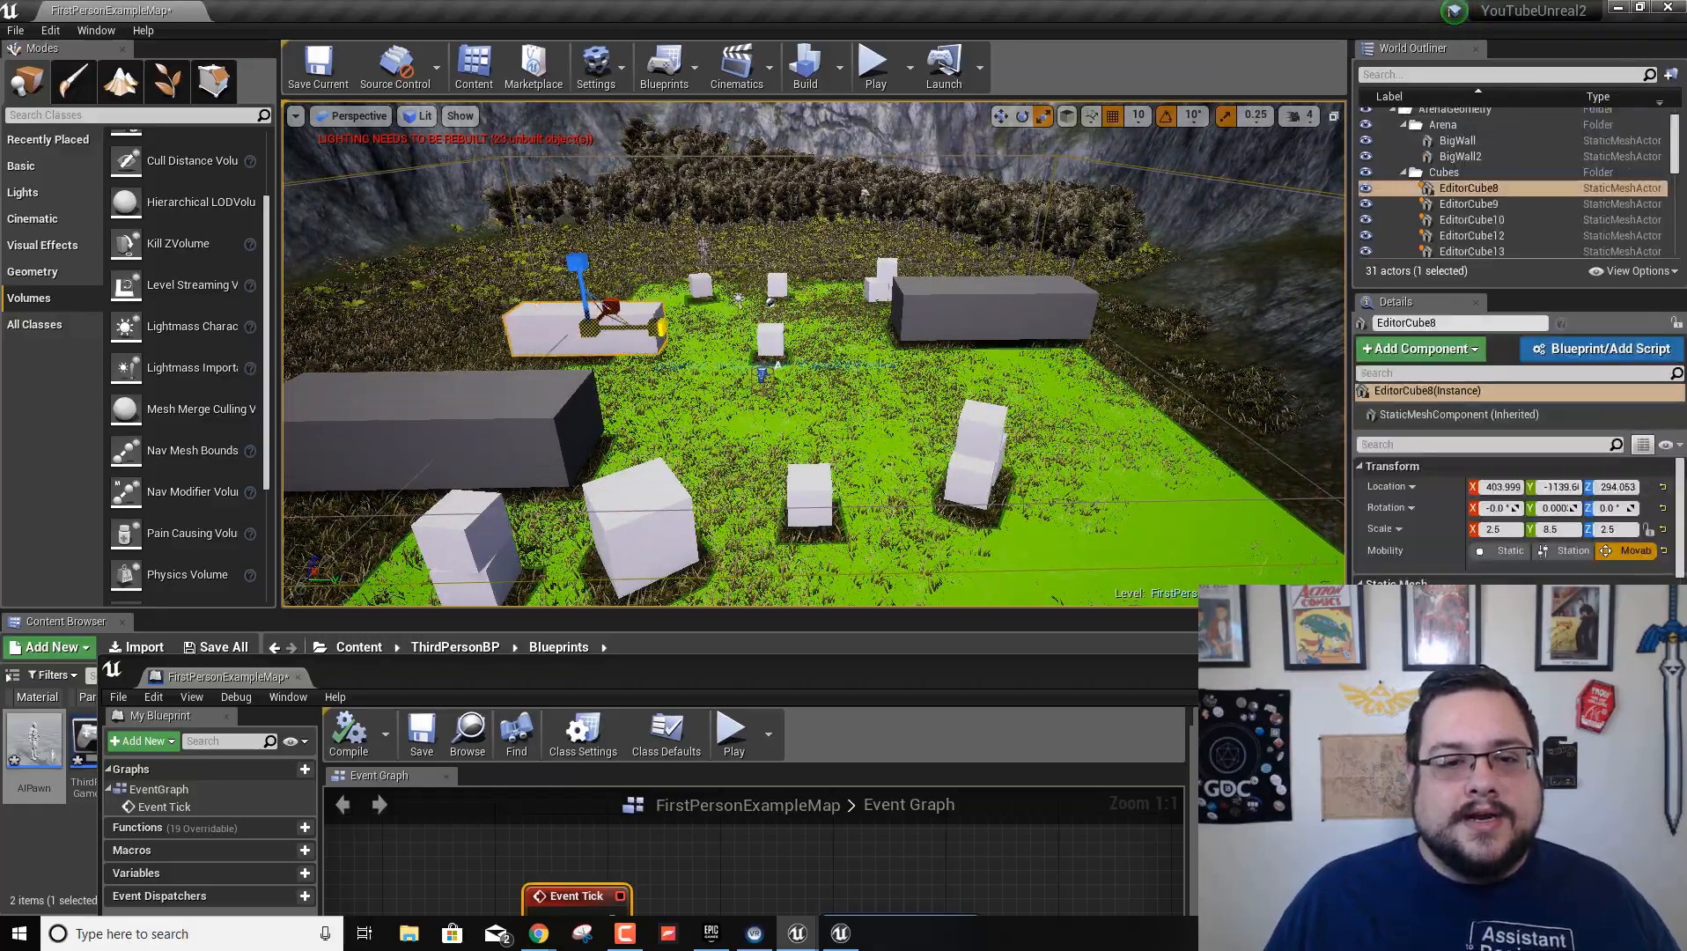
{"action": "right_click_drag", "start_coordinate": [500, 328], "coordinate": [555, 327]}
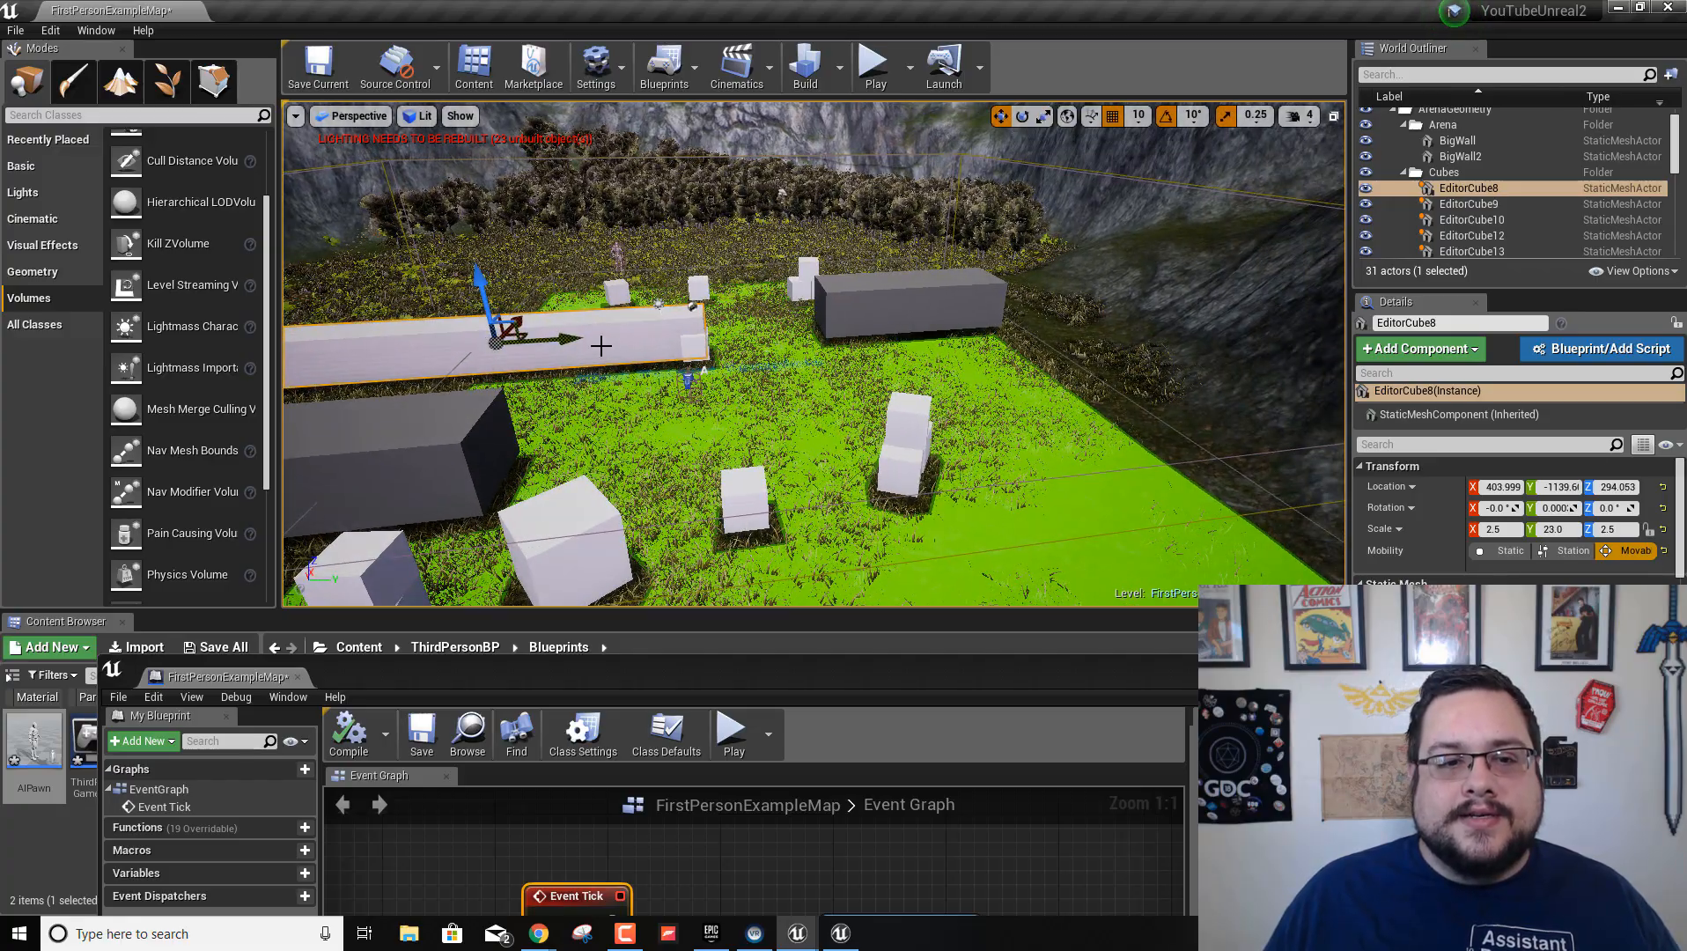
Move the stretched cube along Y to about -670 so it forms a barrier across the middle of the arena
{"action": "left_click_drag", "start_coordinate": [559, 340], "coordinate": [668, 329]}
{"action": "right_click_drag", "start_coordinate": [790, 293], "coordinate": [754, 343]}
{"action": "key", "text": "s"}
{"action": "left_click_drag", "start_coordinate": [651, 271], "coordinate": [613, 255]}
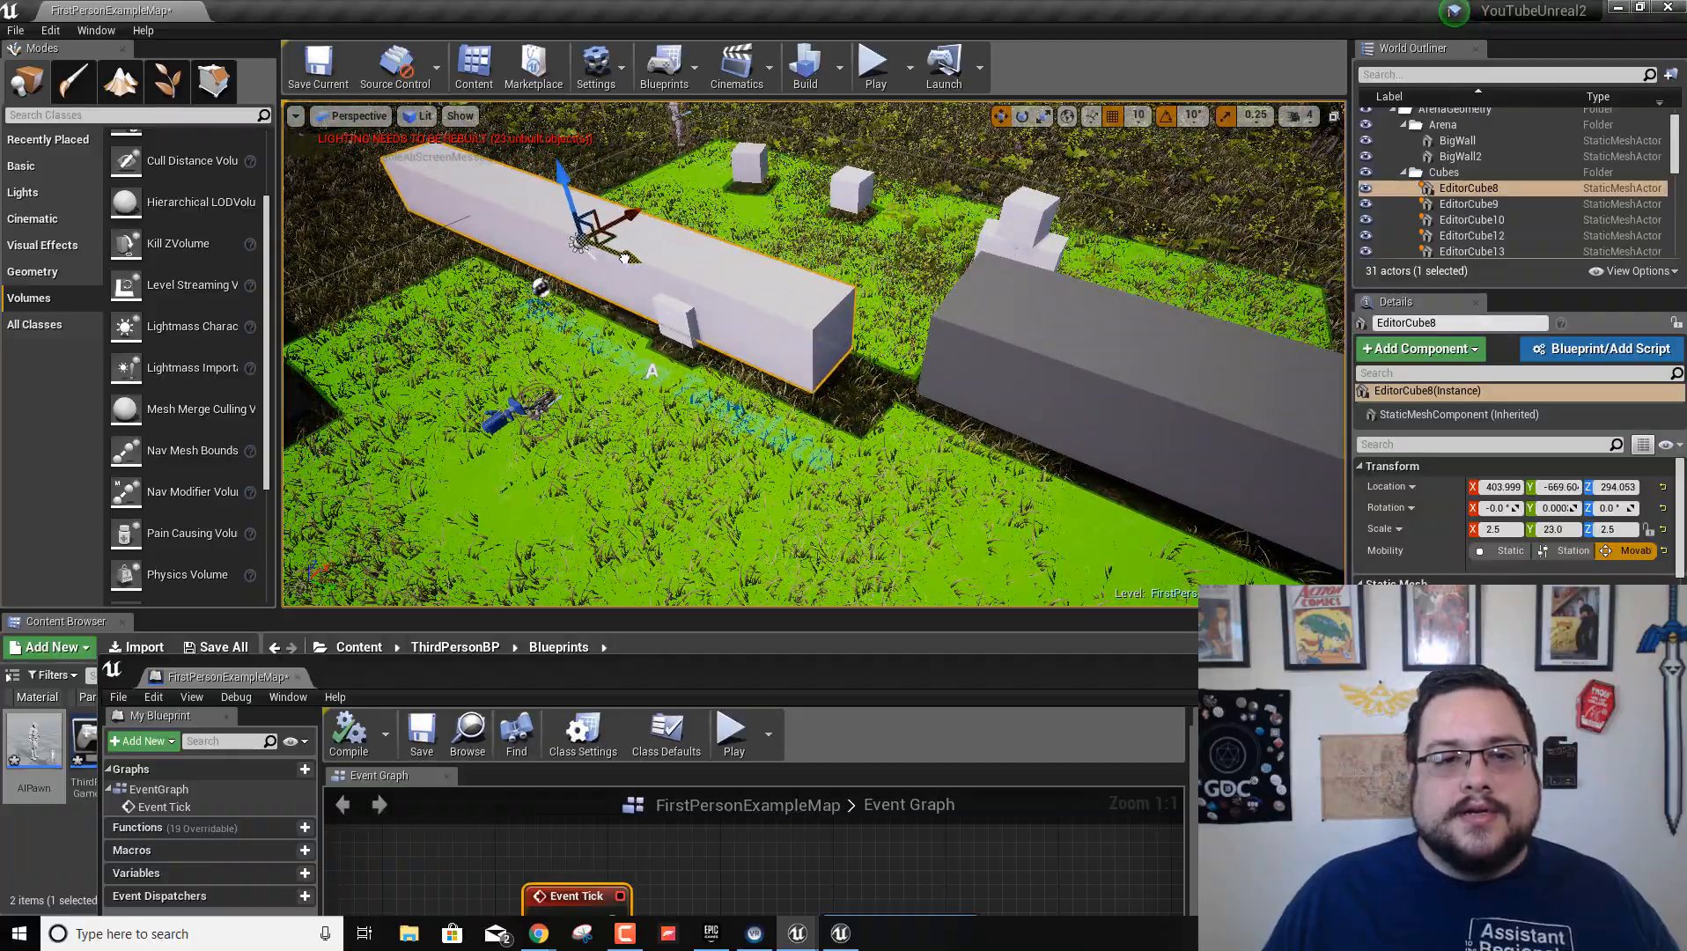
Play-test the level to check how the AI pawn gets around the long wall to reach the player
{"action": "right_click_drag", "start_coordinate": [950, 511], "coordinate": [949, 493]}
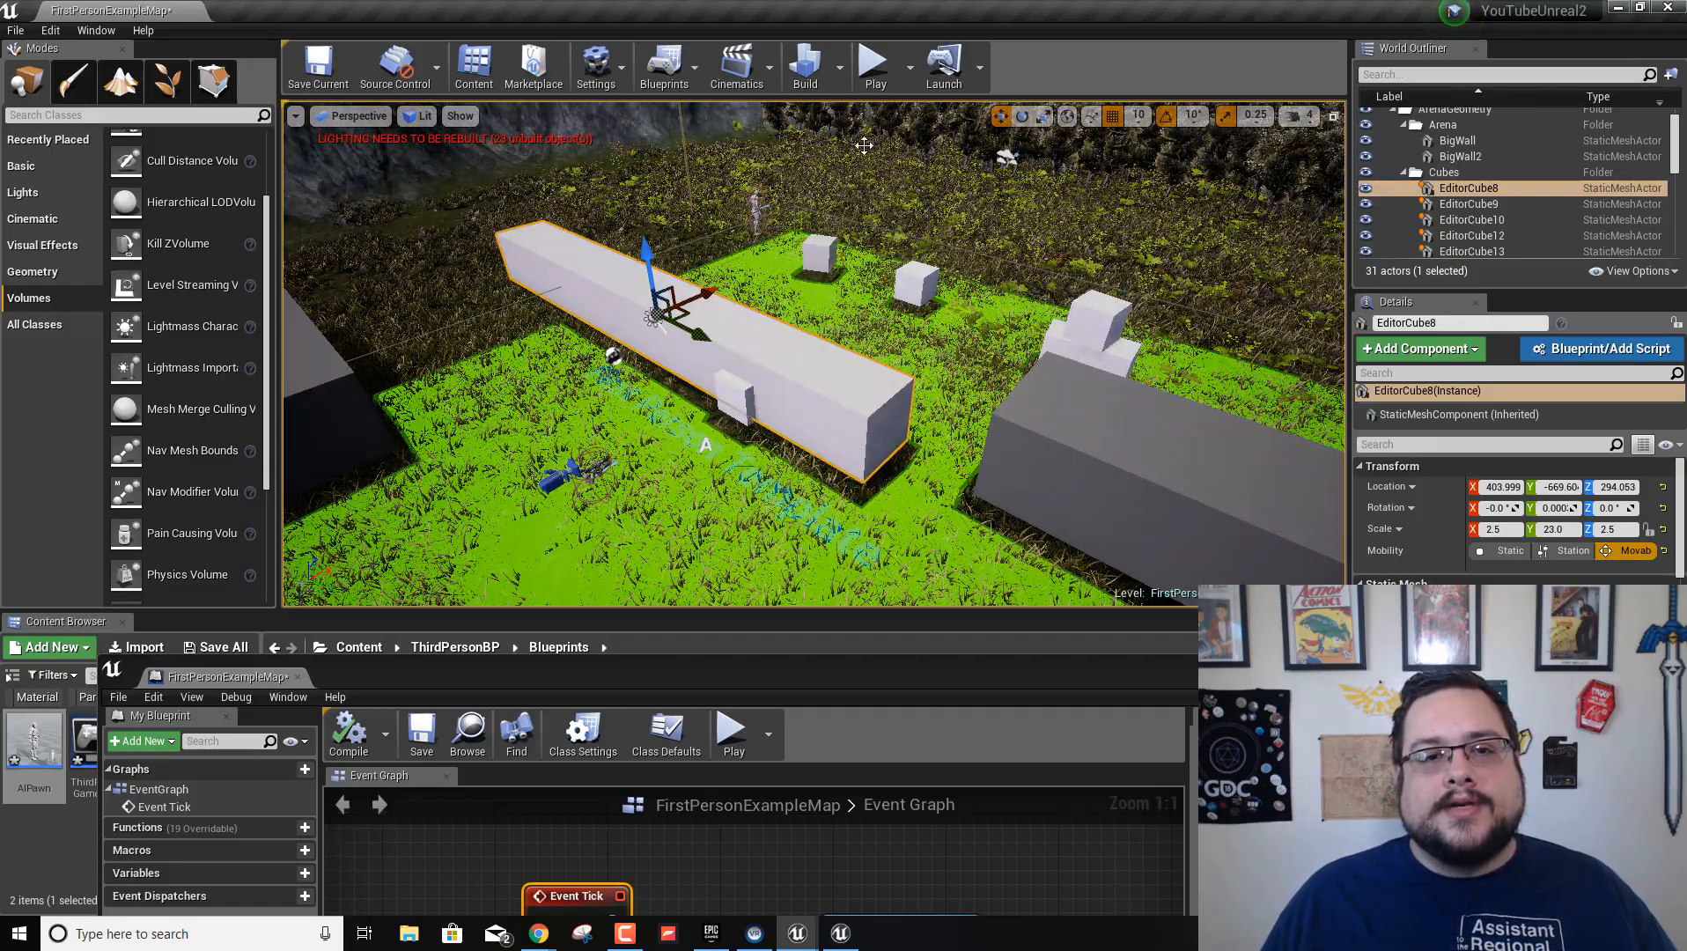
{"action": "left_click", "coordinate": [875, 71]}
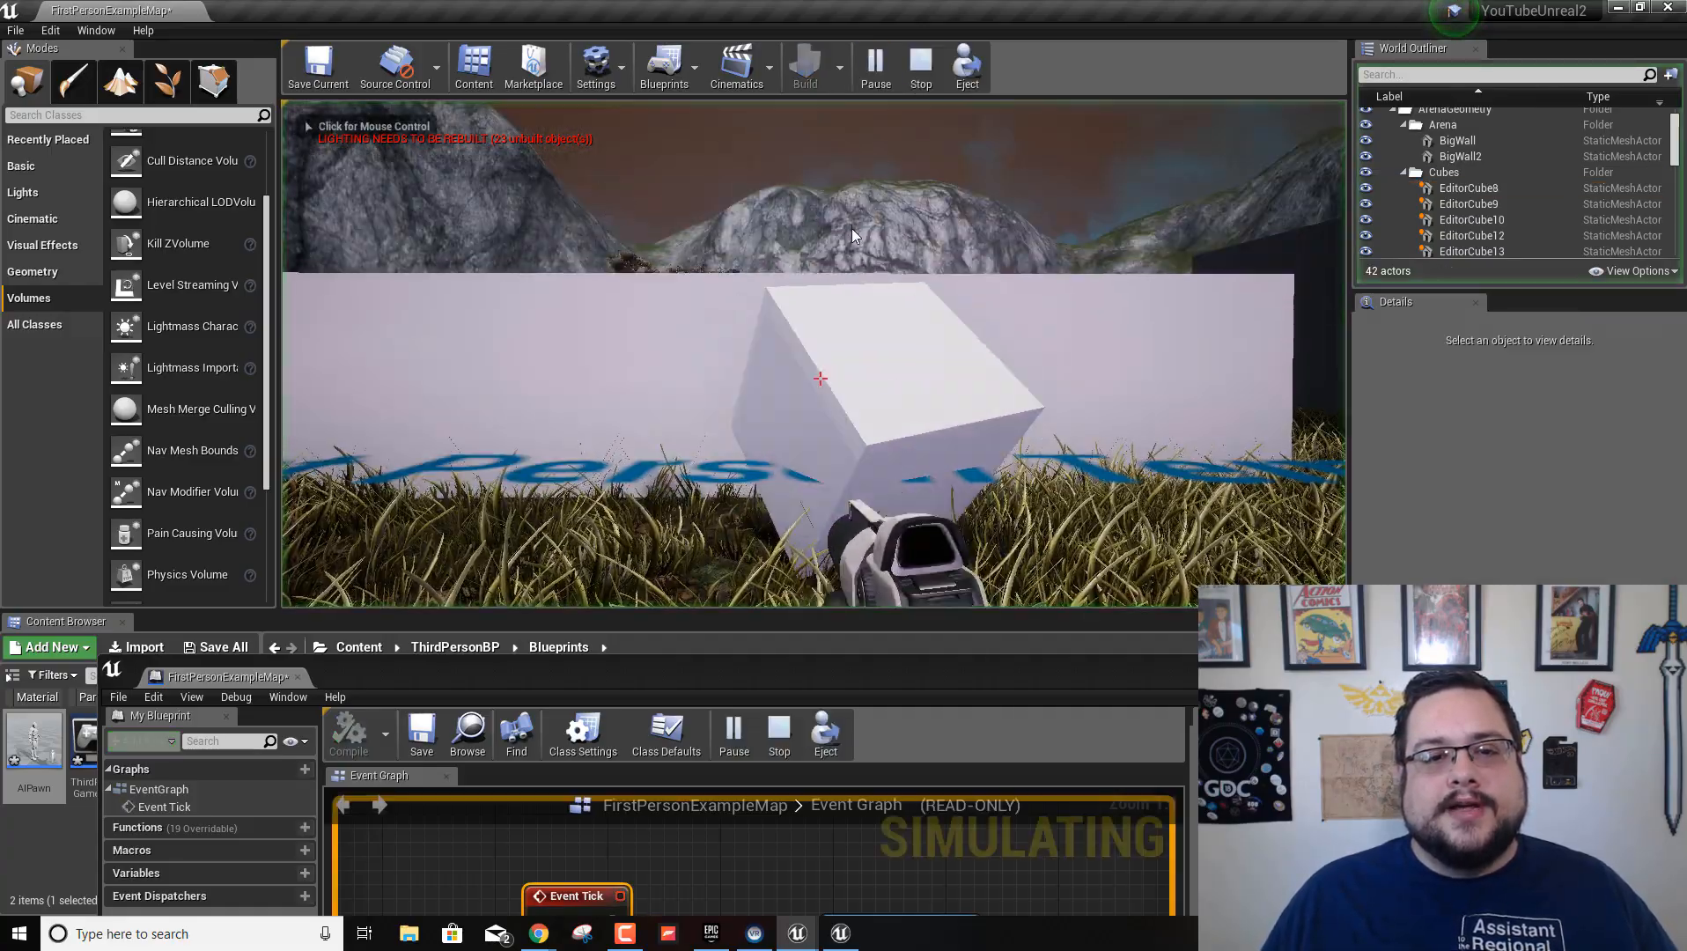
{"action": "left_click", "coordinate": [851, 228]}
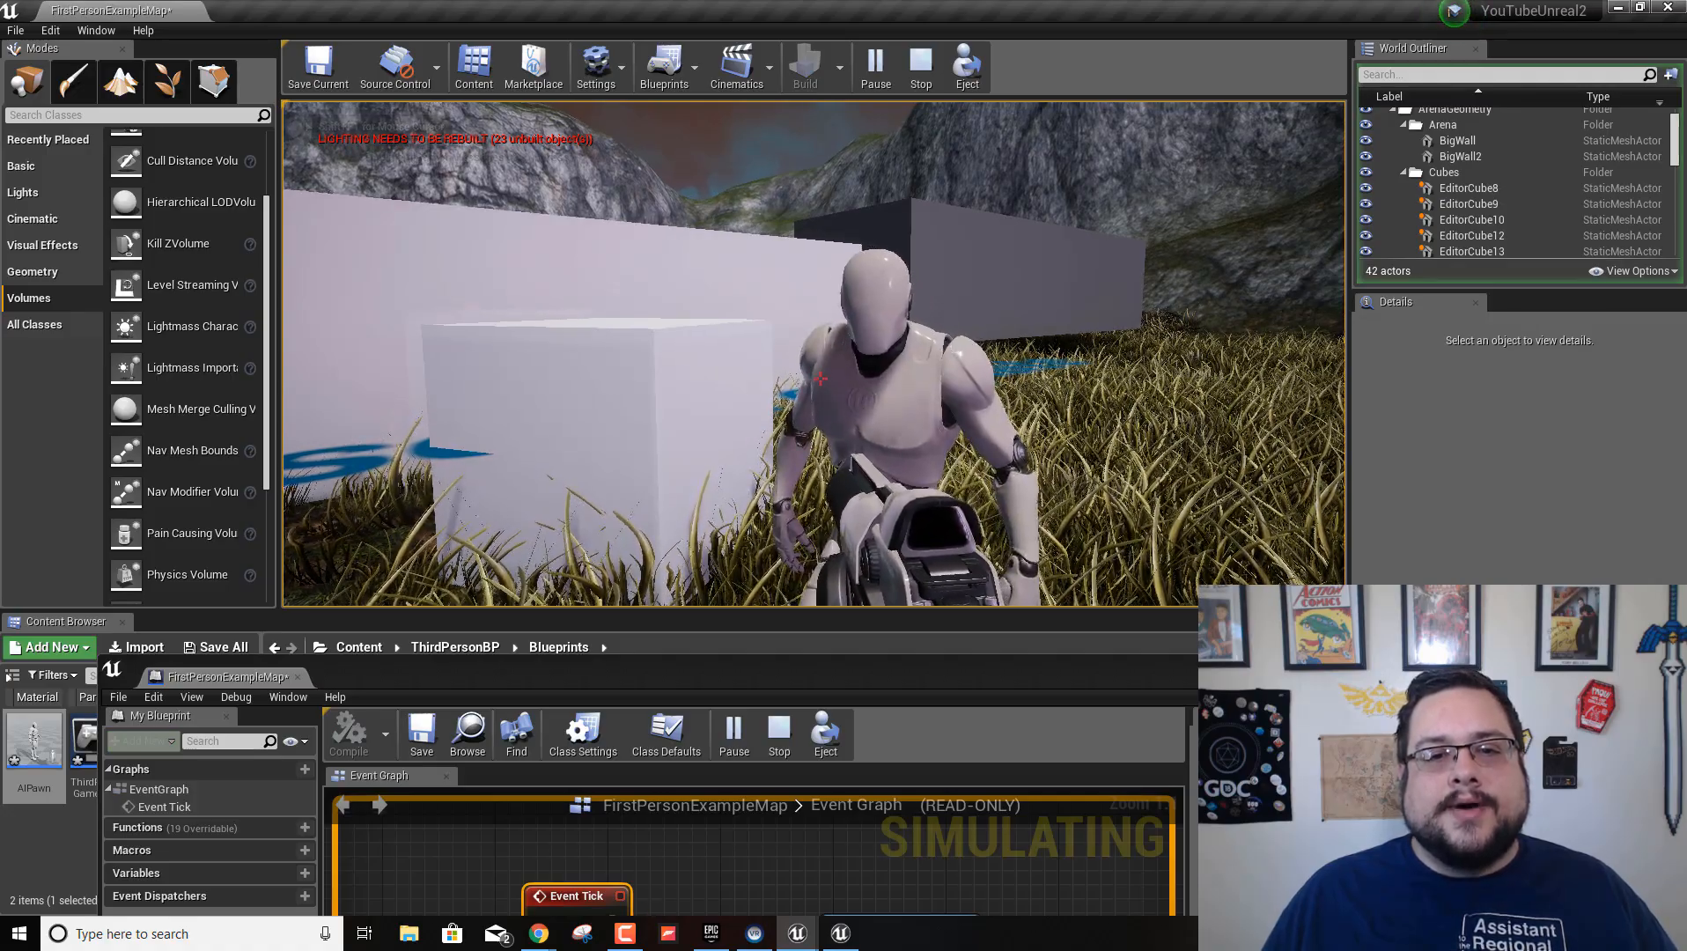
{"action": "key", "text": "Escape"}
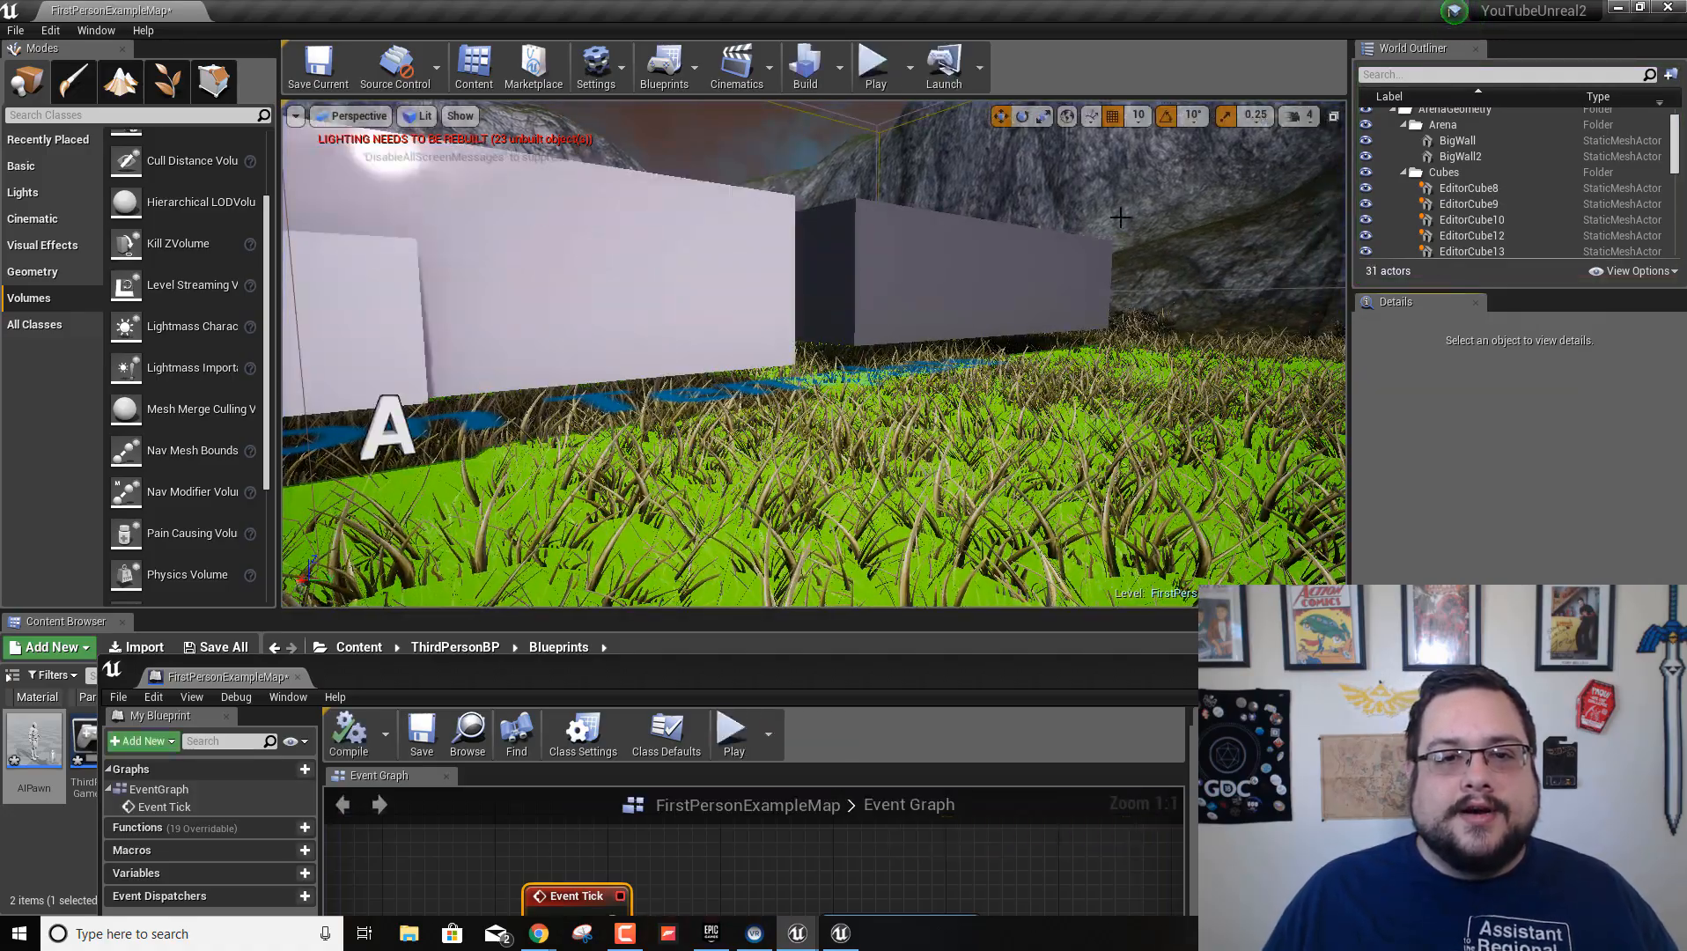
Add a Linear Stair brush behind the long wall, rotate it about 180 degrees and shift it to X 810
{"action": "right_click_drag", "start_coordinate": [810, 352], "coordinate": [767, 412]}
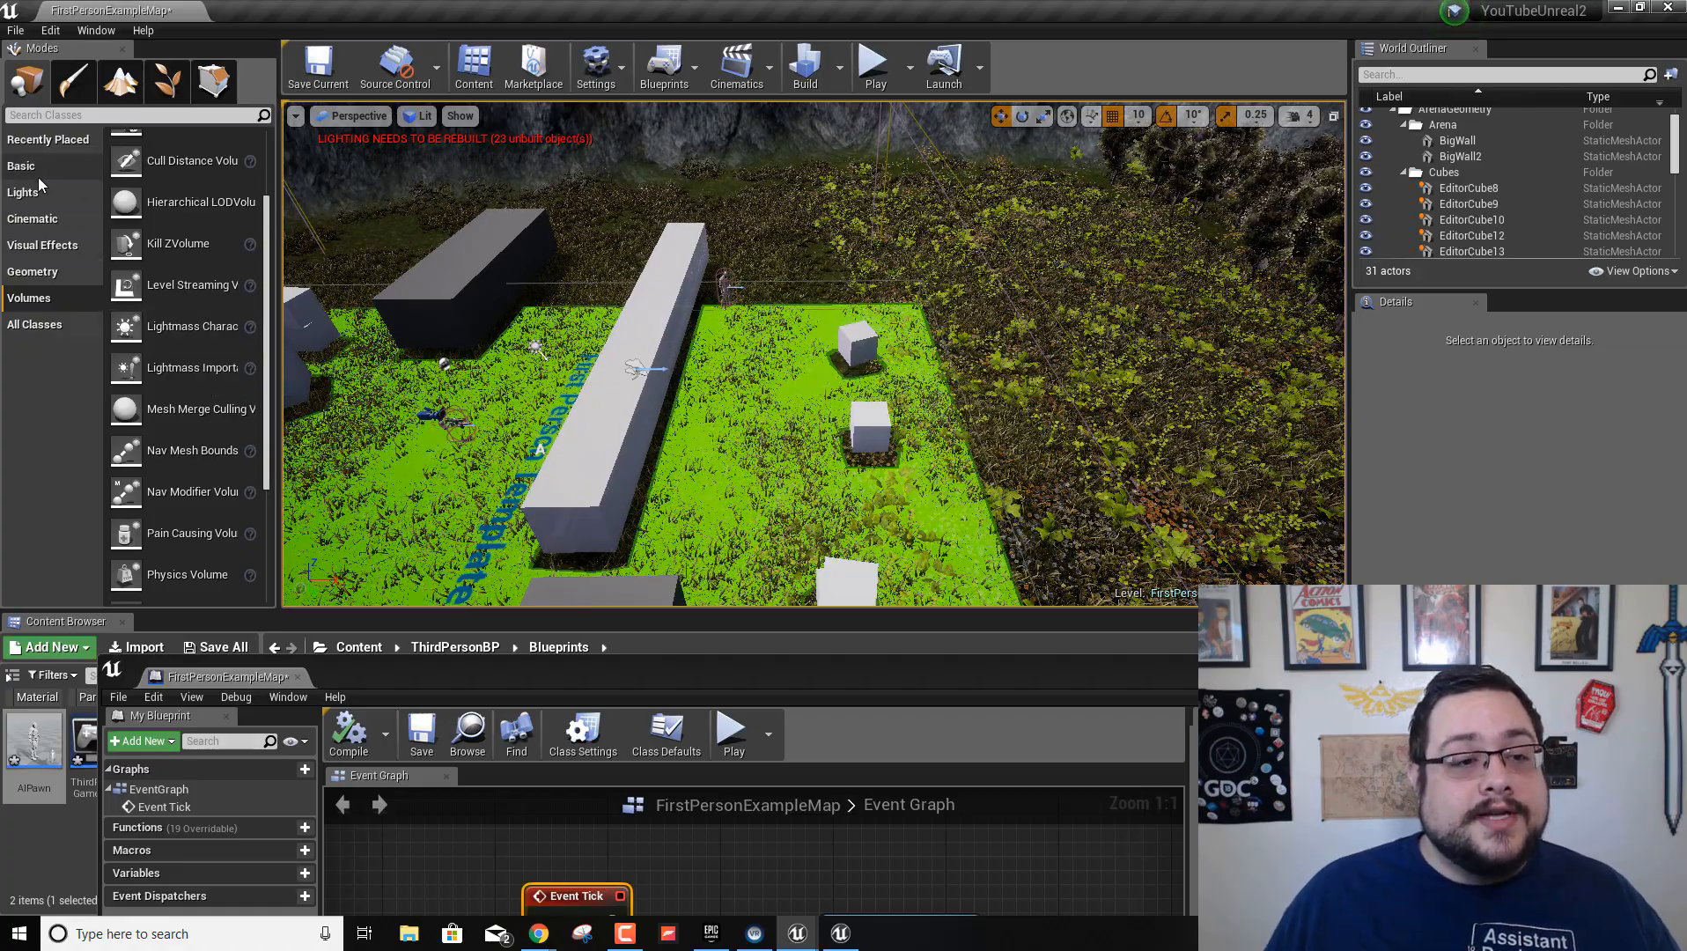
{"action": "left_click", "coordinate": [34, 270]}
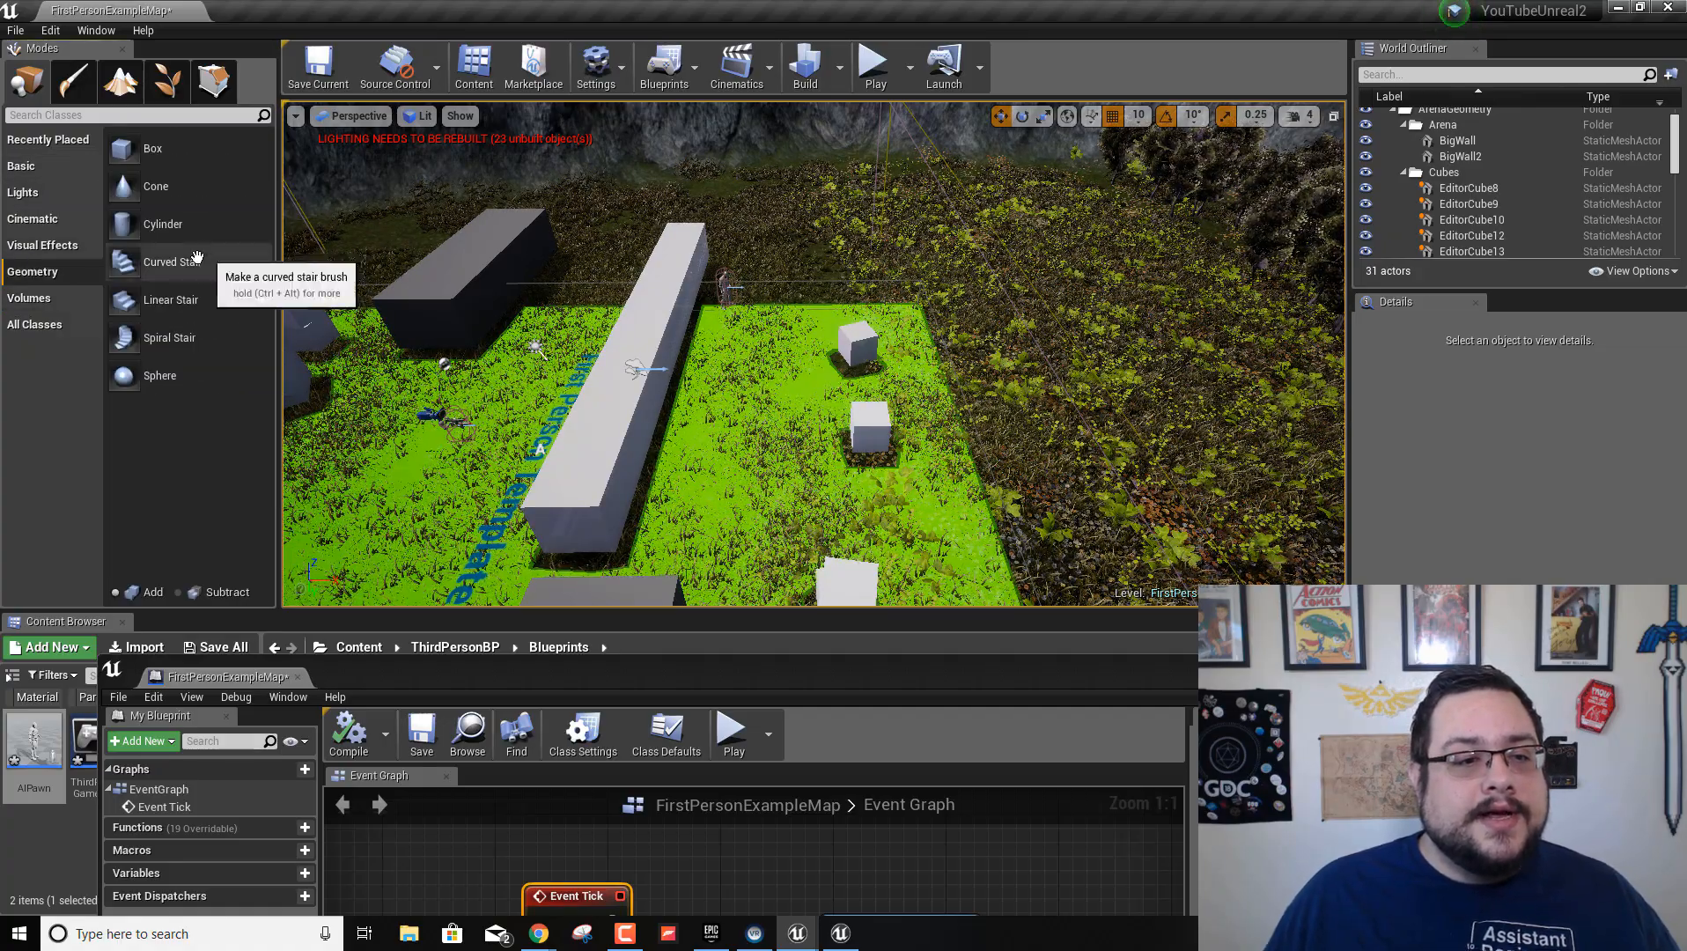
{"action": "mouse_move", "coordinate": [163, 303]}
{"action": "left_mouse_down"}
{"action": "mouse_move", "coordinate": [614, 346]}
{"action": "mouse_move", "coordinate": [683, 405]}
{"action": "left_mouse_up"}
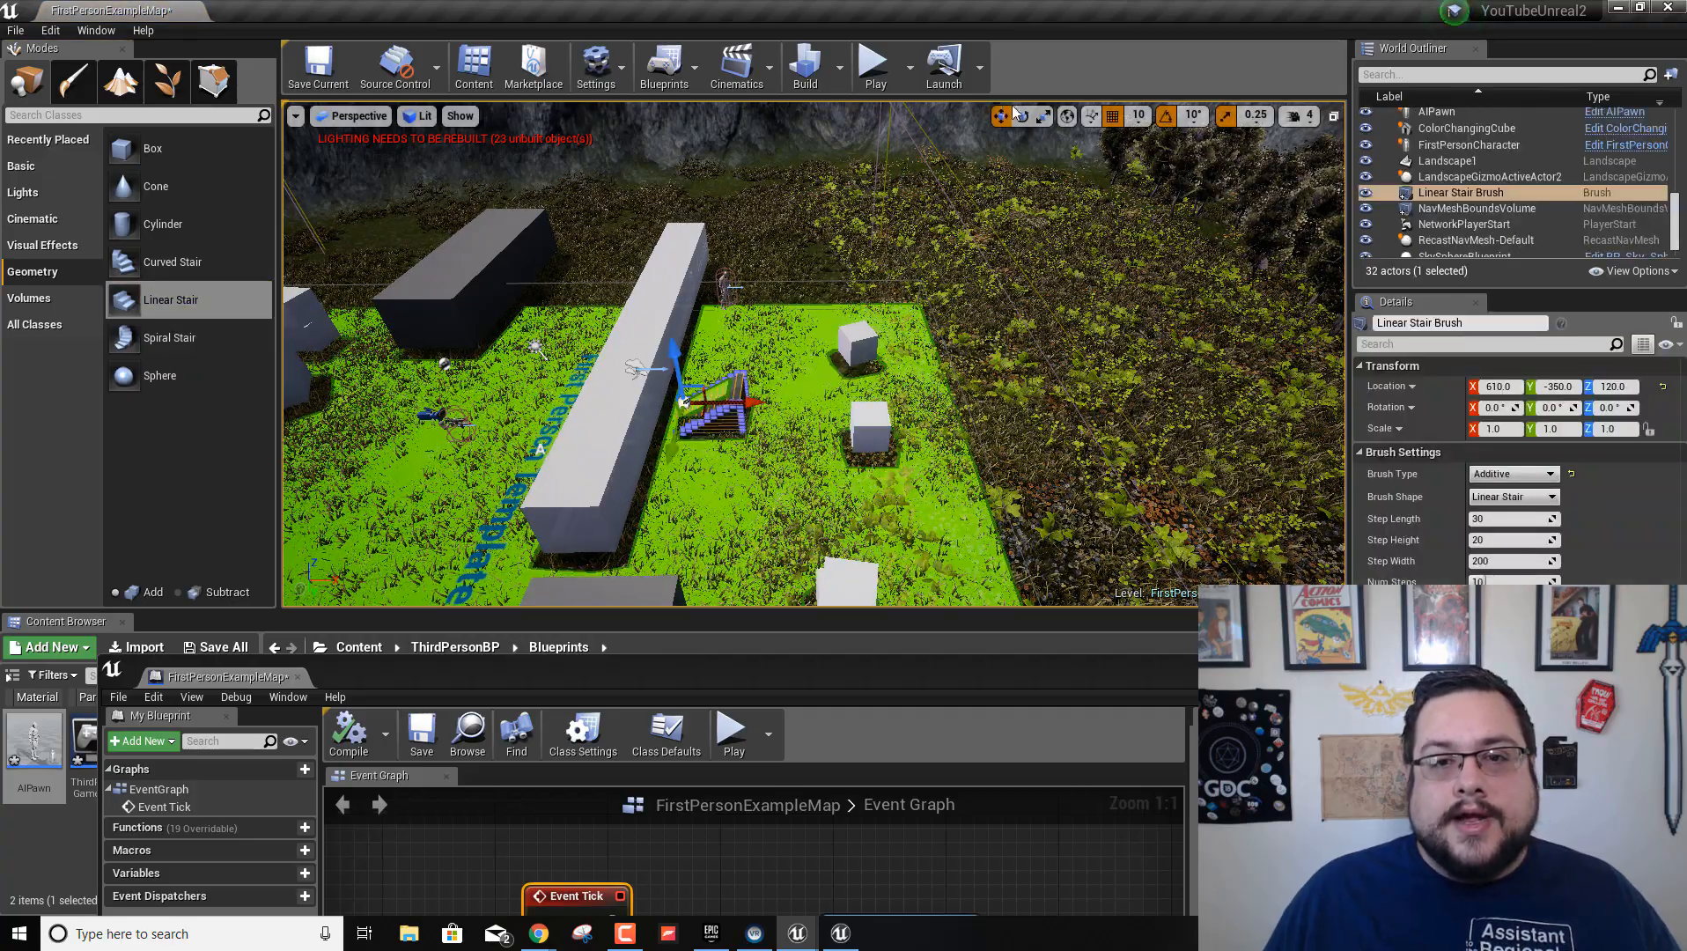
{"action": "left_click_drag", "start_coordinate": [761, 433], "coordinate": [779, 467]}
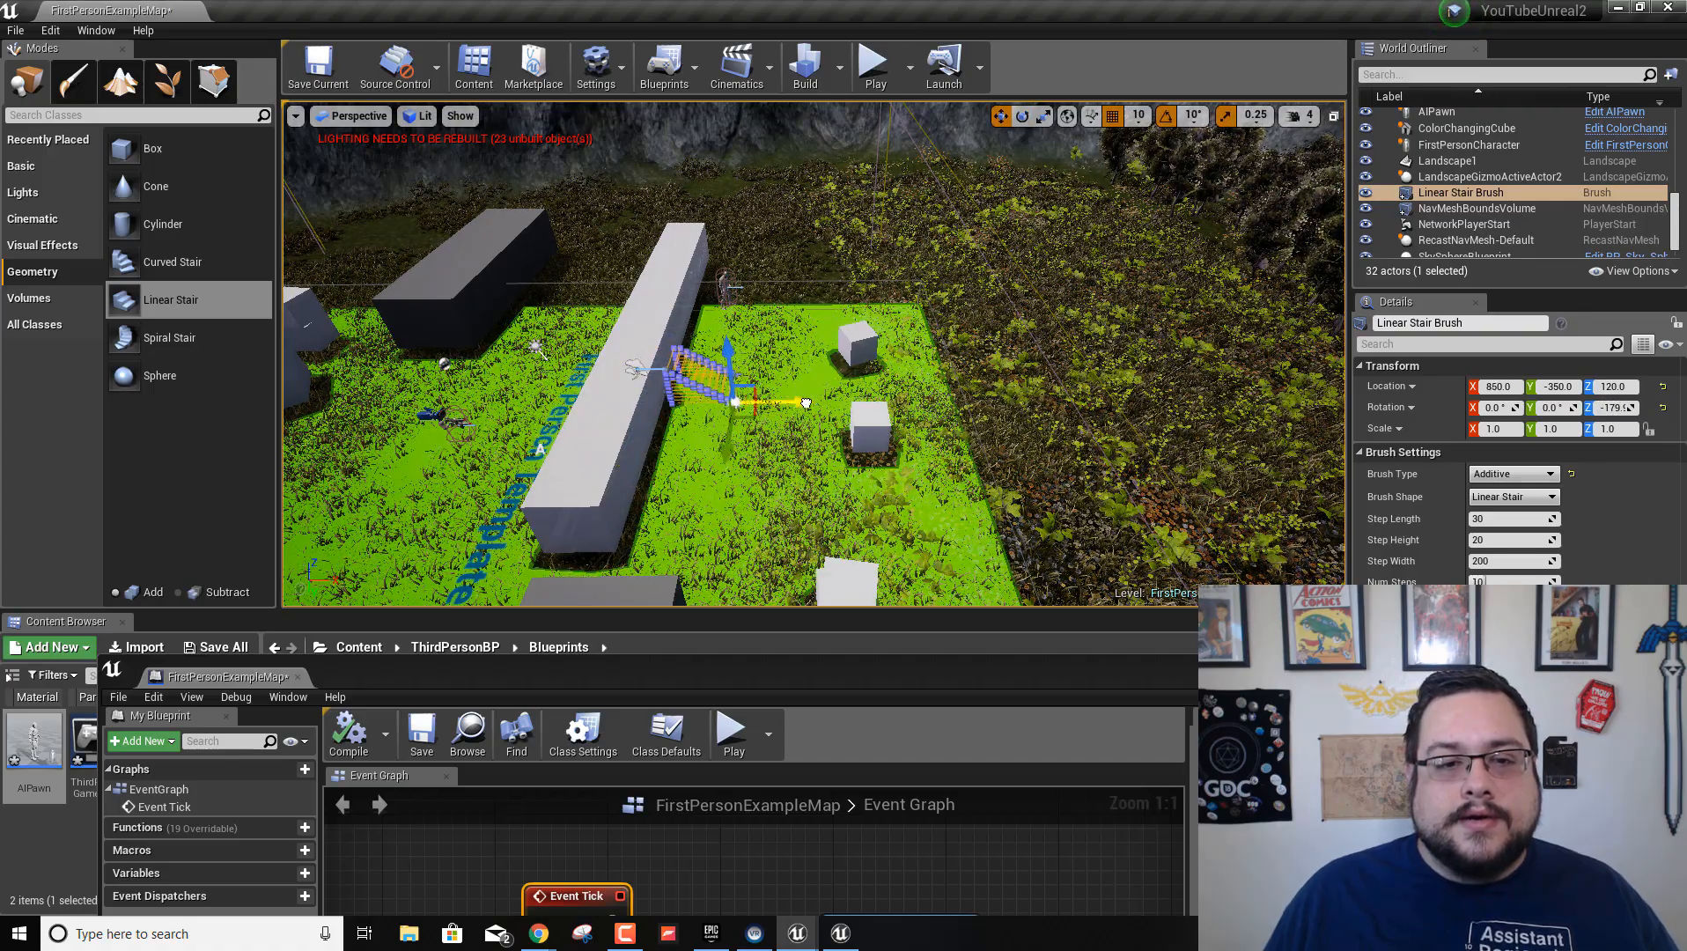
{"action": "left_click_drag", "start_coordinate": [806, 402], "coordinate": [802, 403]}
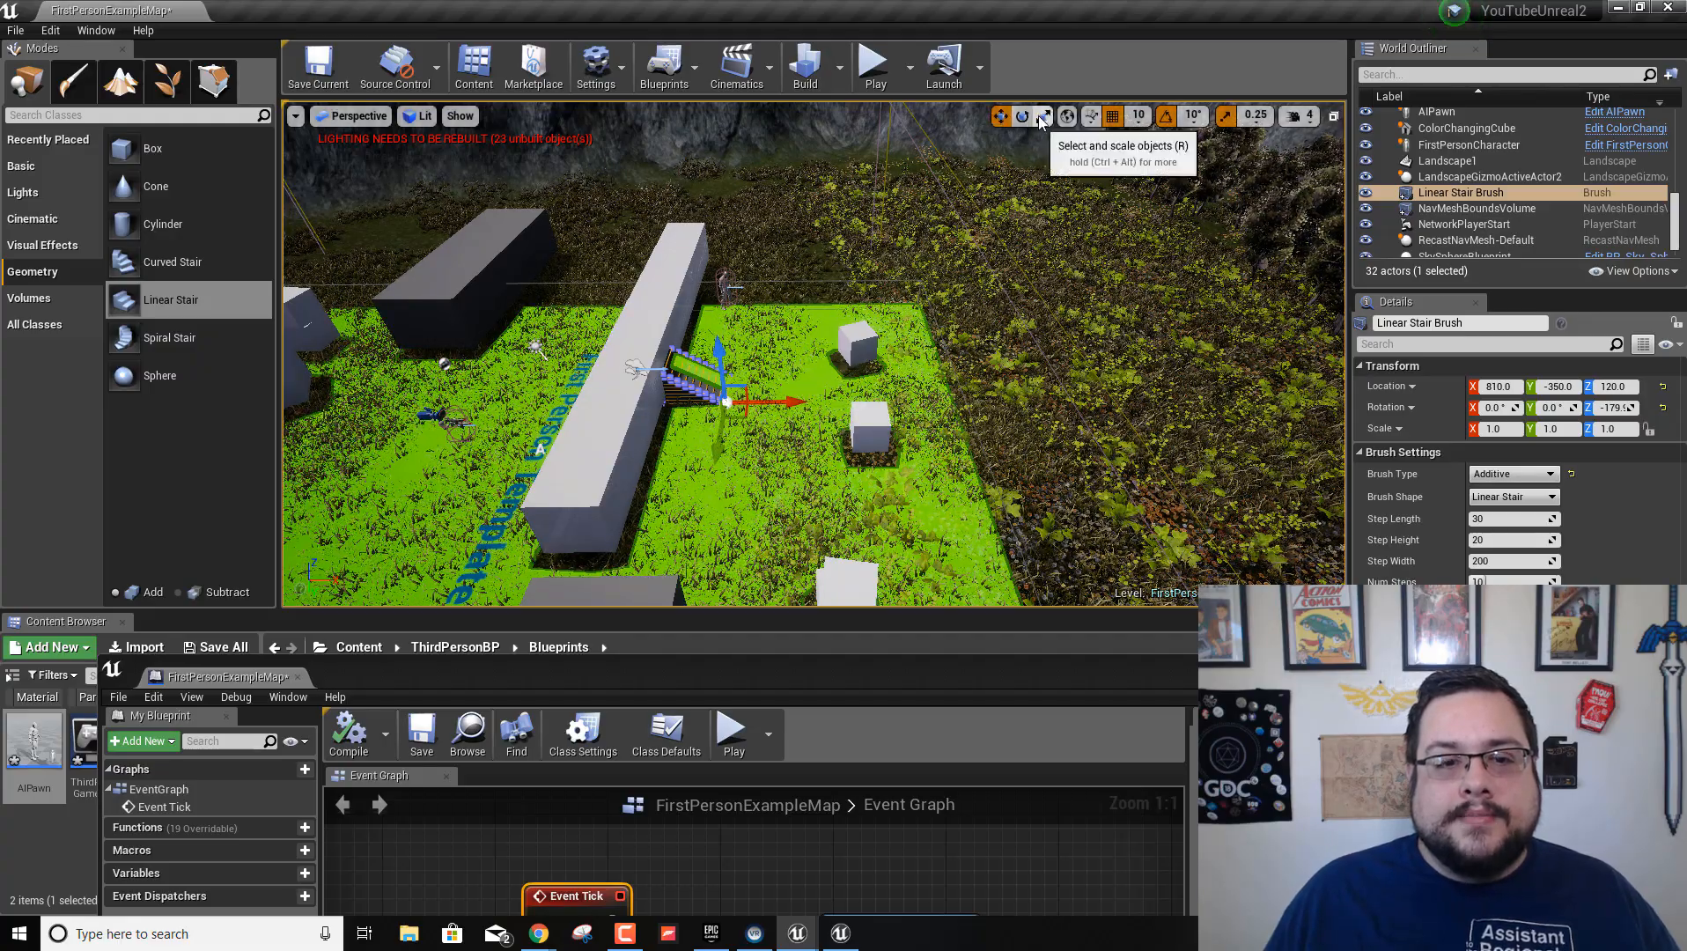
Scale the stairs to 2.5 in X and 1.5 in Z, and reposition them at X 1240 against the wall
{"action": "left_click_drag", "start_coordinate": [718, 349], "coordinate": [719, 326]}
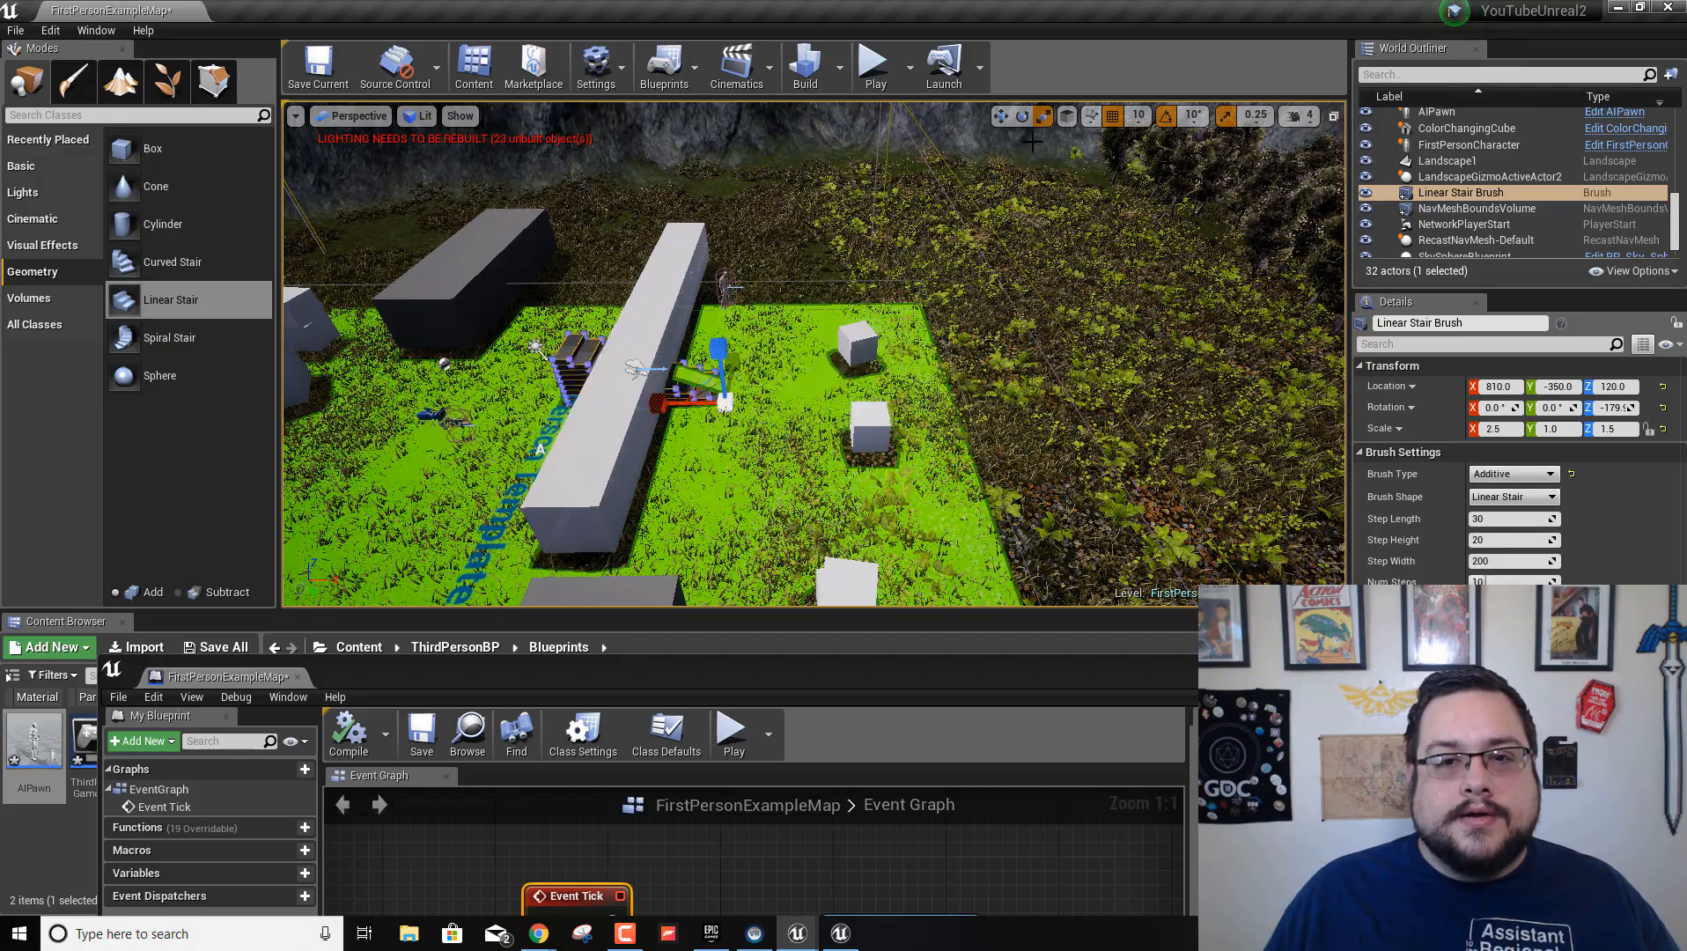
{"action": "left_click_drag", "start_coordinate": [769, 404], "coordinate": [902, 395]}
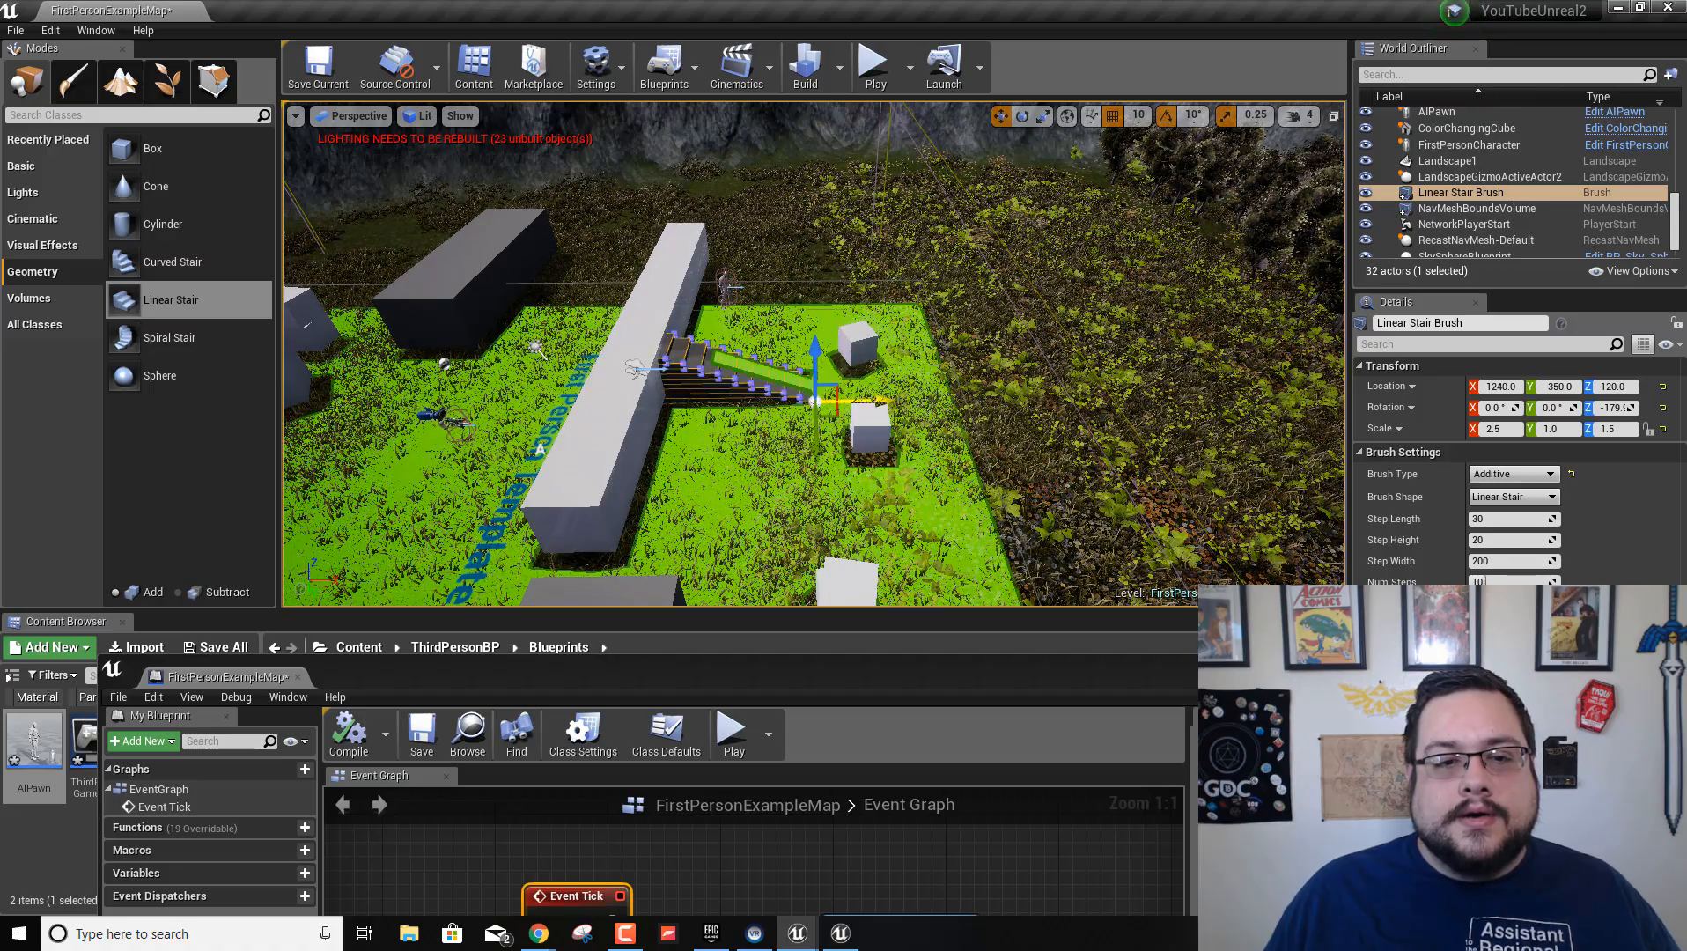
Scale the NavMeshBoundsVolume to 4.25 in Z so it encloses the stairs and the wall top
{"action": "left_click", "coordinate": [1506, 213]}
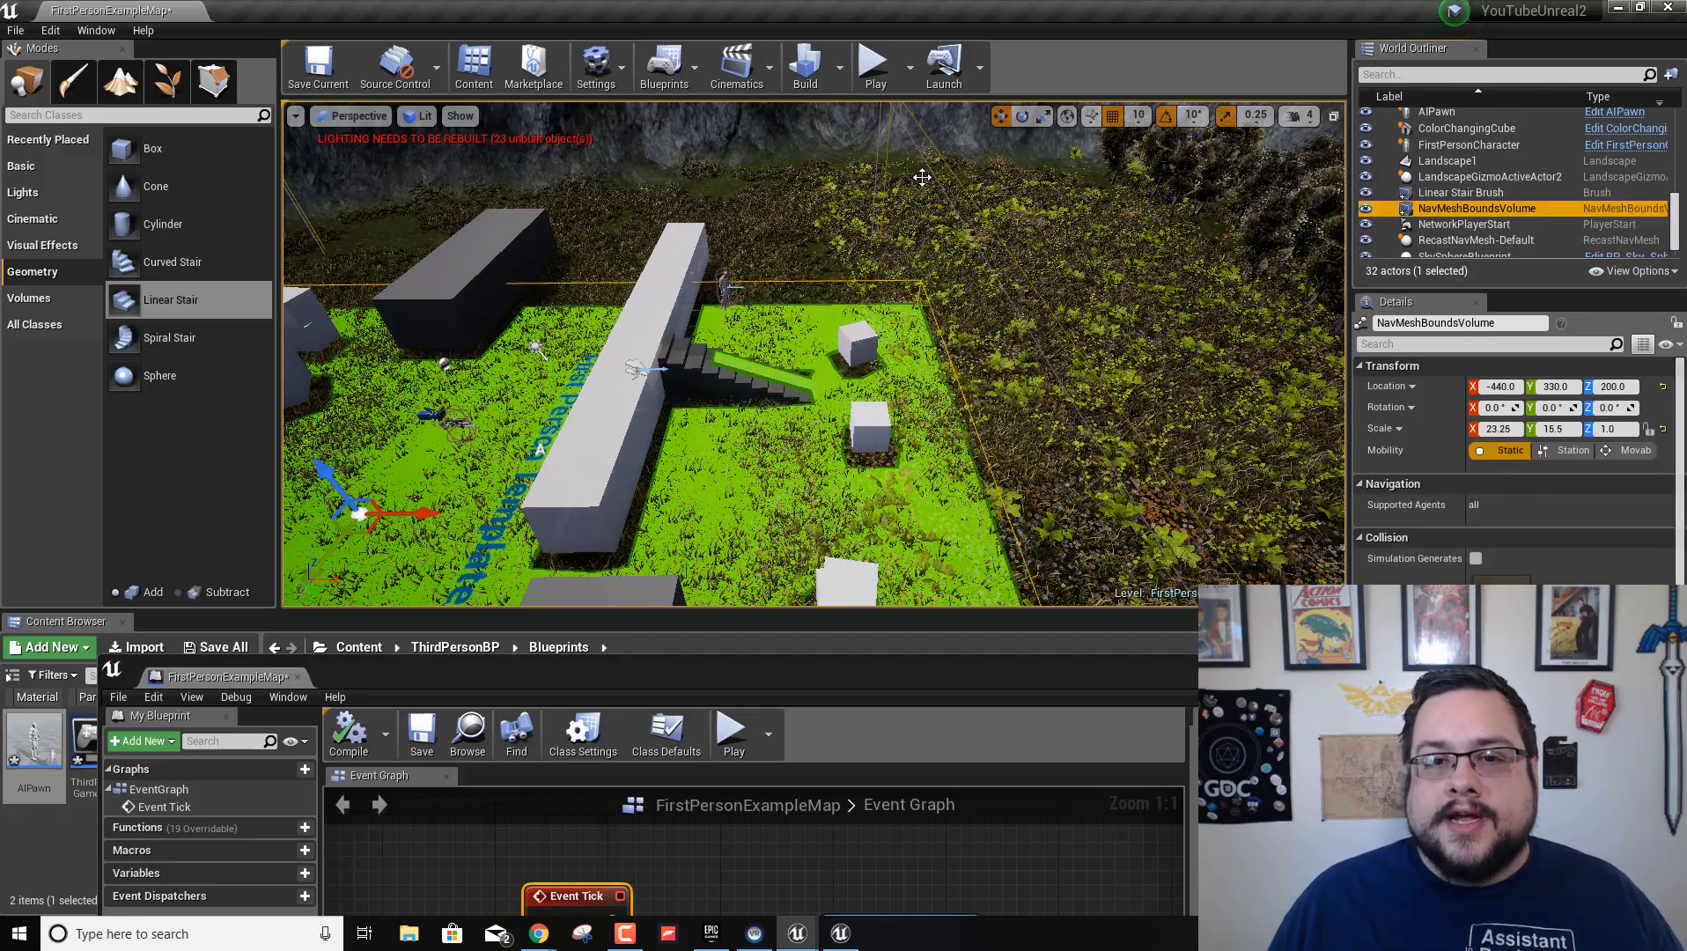
{"action": "left_click", "coordinate": [1043, 118]}
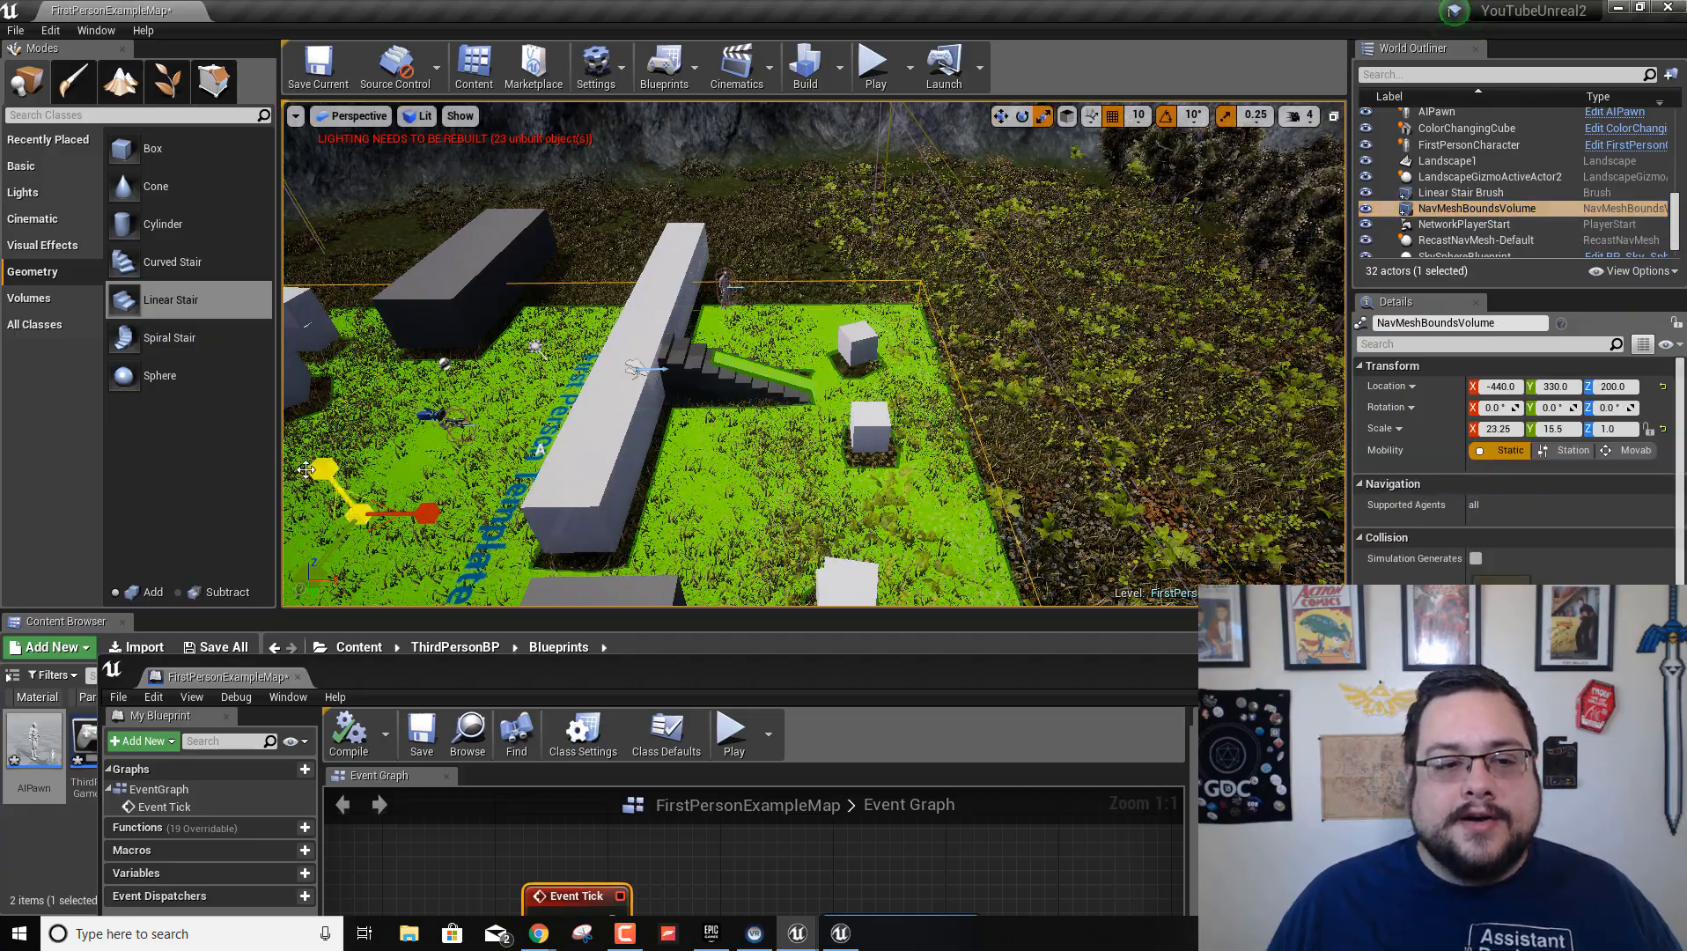
{"action": "mouse_move", "coordinate": [306, 469]}
{"action": "right_mouse_down"}
{"action": "mouse_move", "coordinate": [352, 462]}
{"action": "mouse_move", "coordinate": [300, 440]}
{"action": "mouse_move", "coordinate": [308, 475]}
{"action": "mouse_move", "coordinate": [300, 462]}
{"action": "right_mouse_up"}
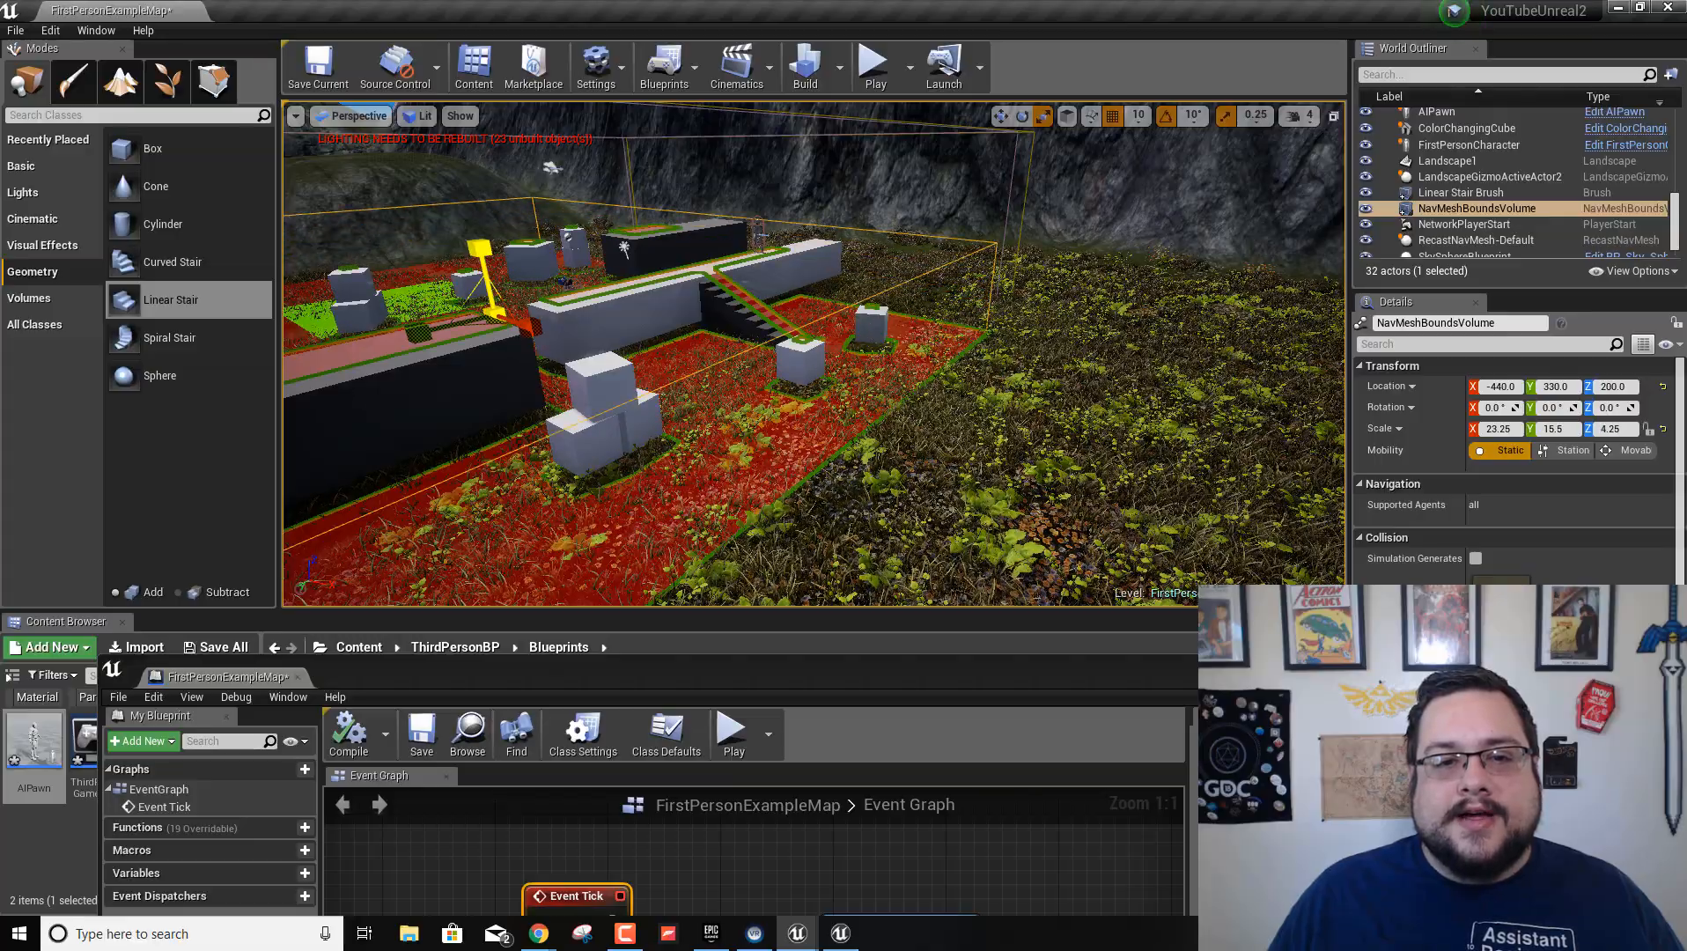
Place an opposite-facing copy of the stairs against the wall's other side at X -430, Y -350, Z 140
{"action": "right_click_drag", "start_coordinate": [754, 469], "coordinate": [846, 519]}
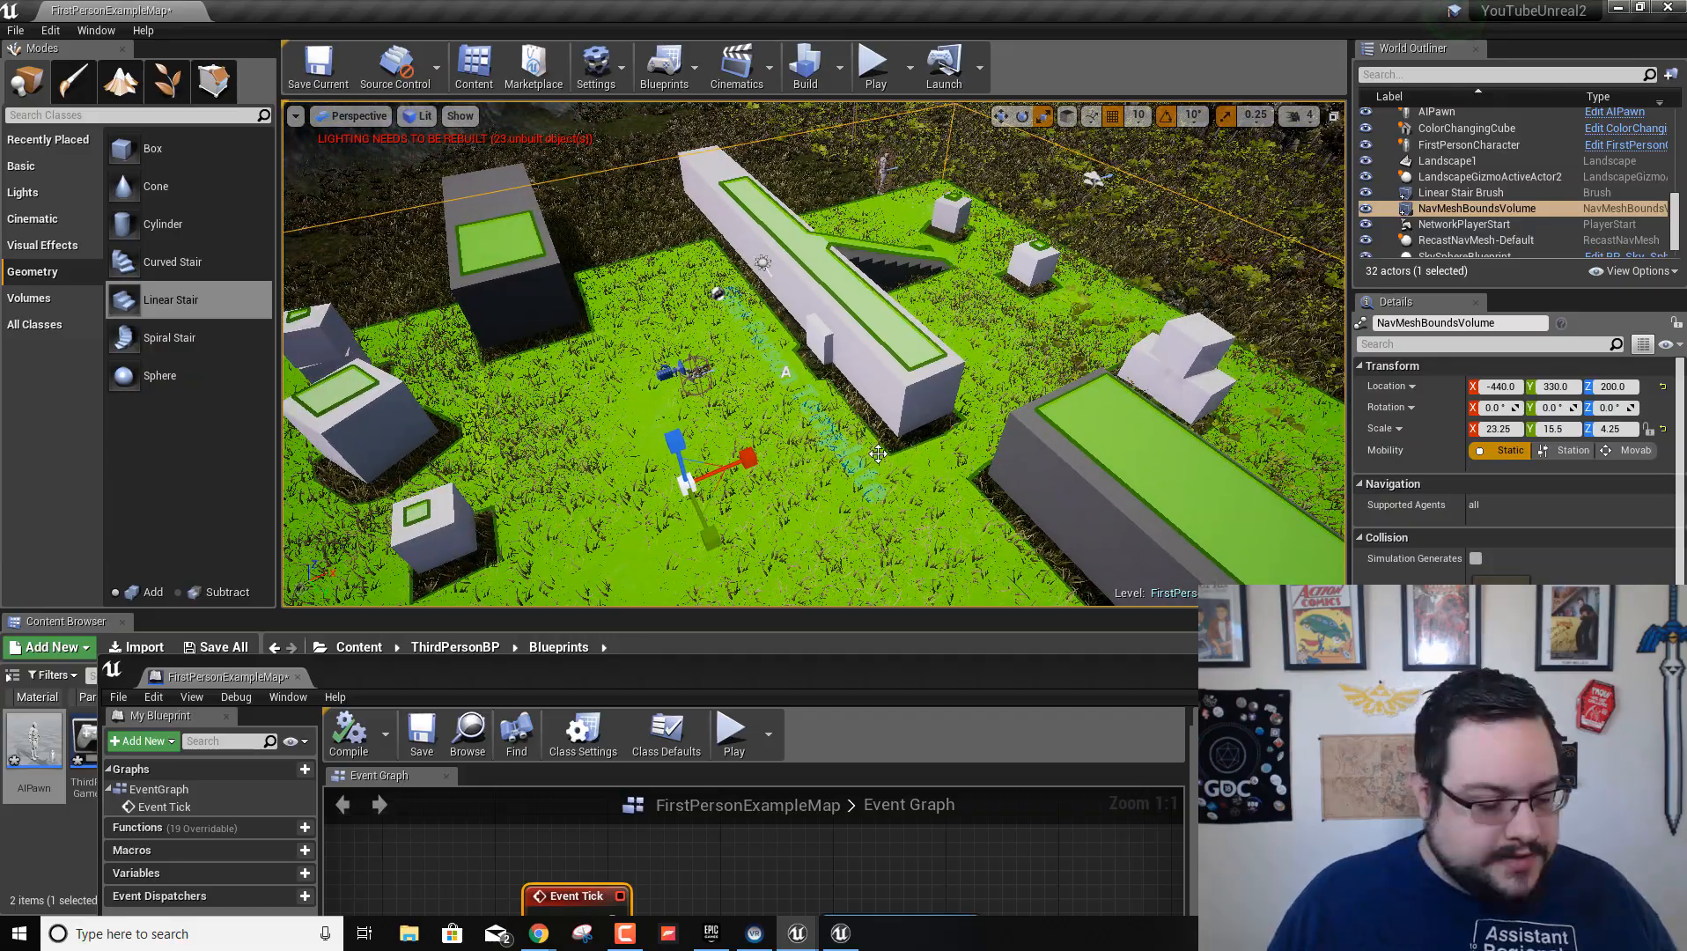
{"action": "left_click", "coordinate": [899, 432]}
{"action": "key", "text": "ctrl+w"}
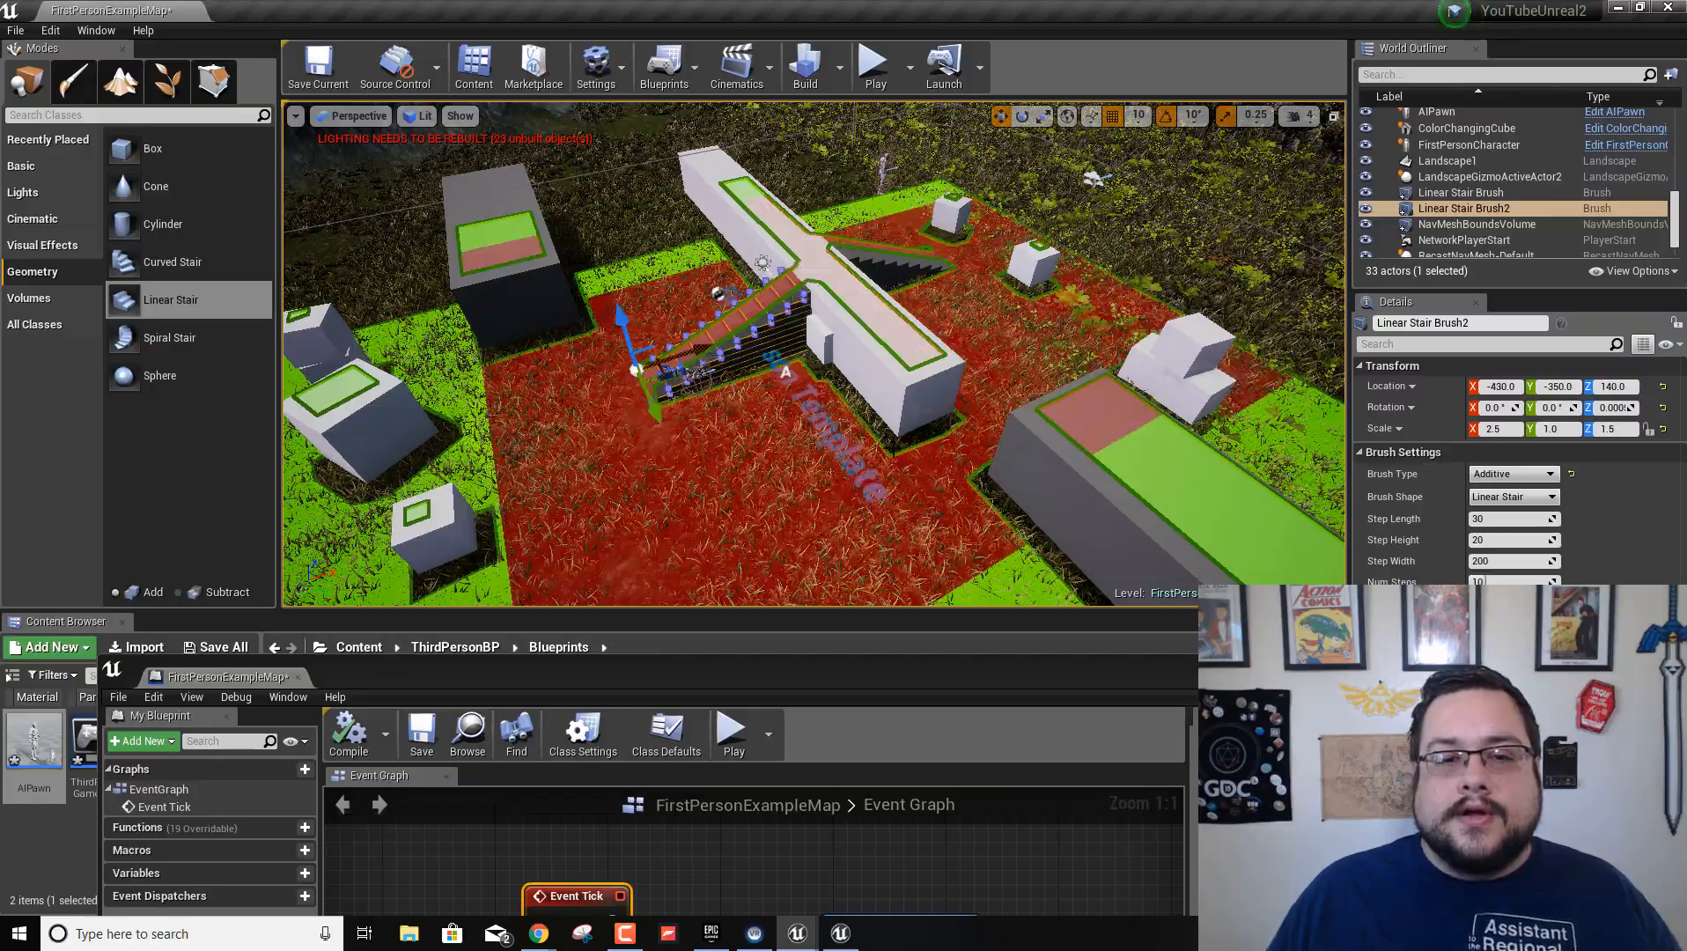
{"action": "mouse_move", "coordinate": [945, 399]}
{"action": "right_mouse_down"}
{"action": "mouse_move", "coordinate": [827, 273]}
{"action": "mouse_move", "coordinate": [872, 282]}
{"action": "right_mouse_up"}
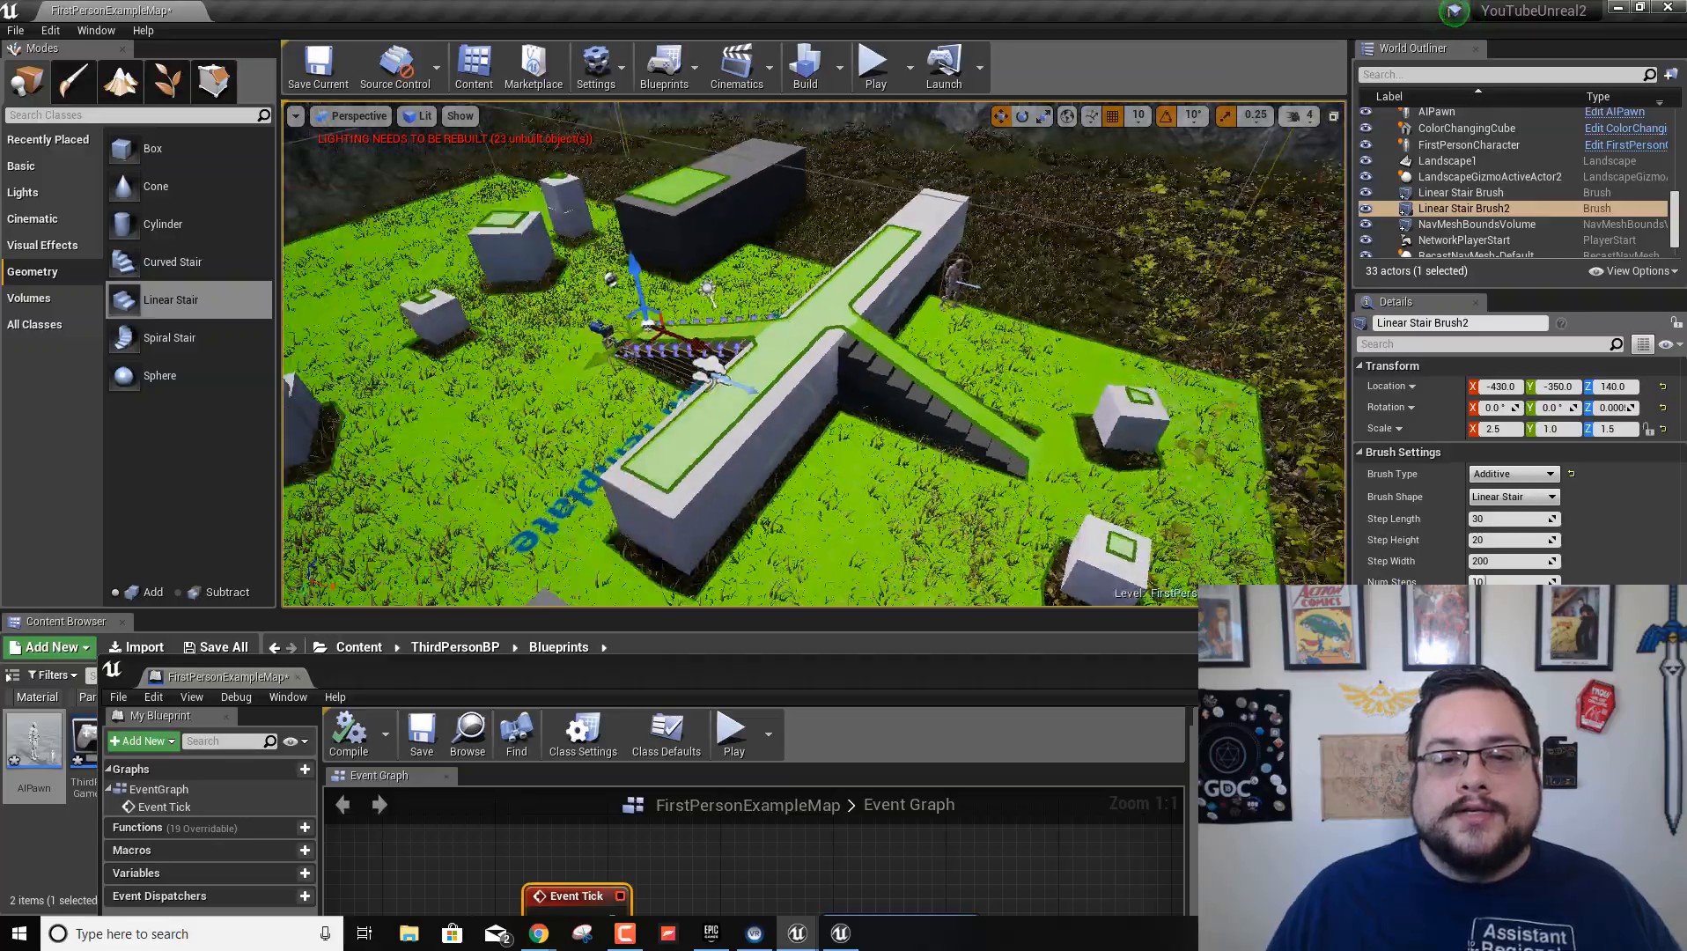
{"action": "right_click_drag", "start_coordinate": [638, 414], "coordinate": [537, 415]}
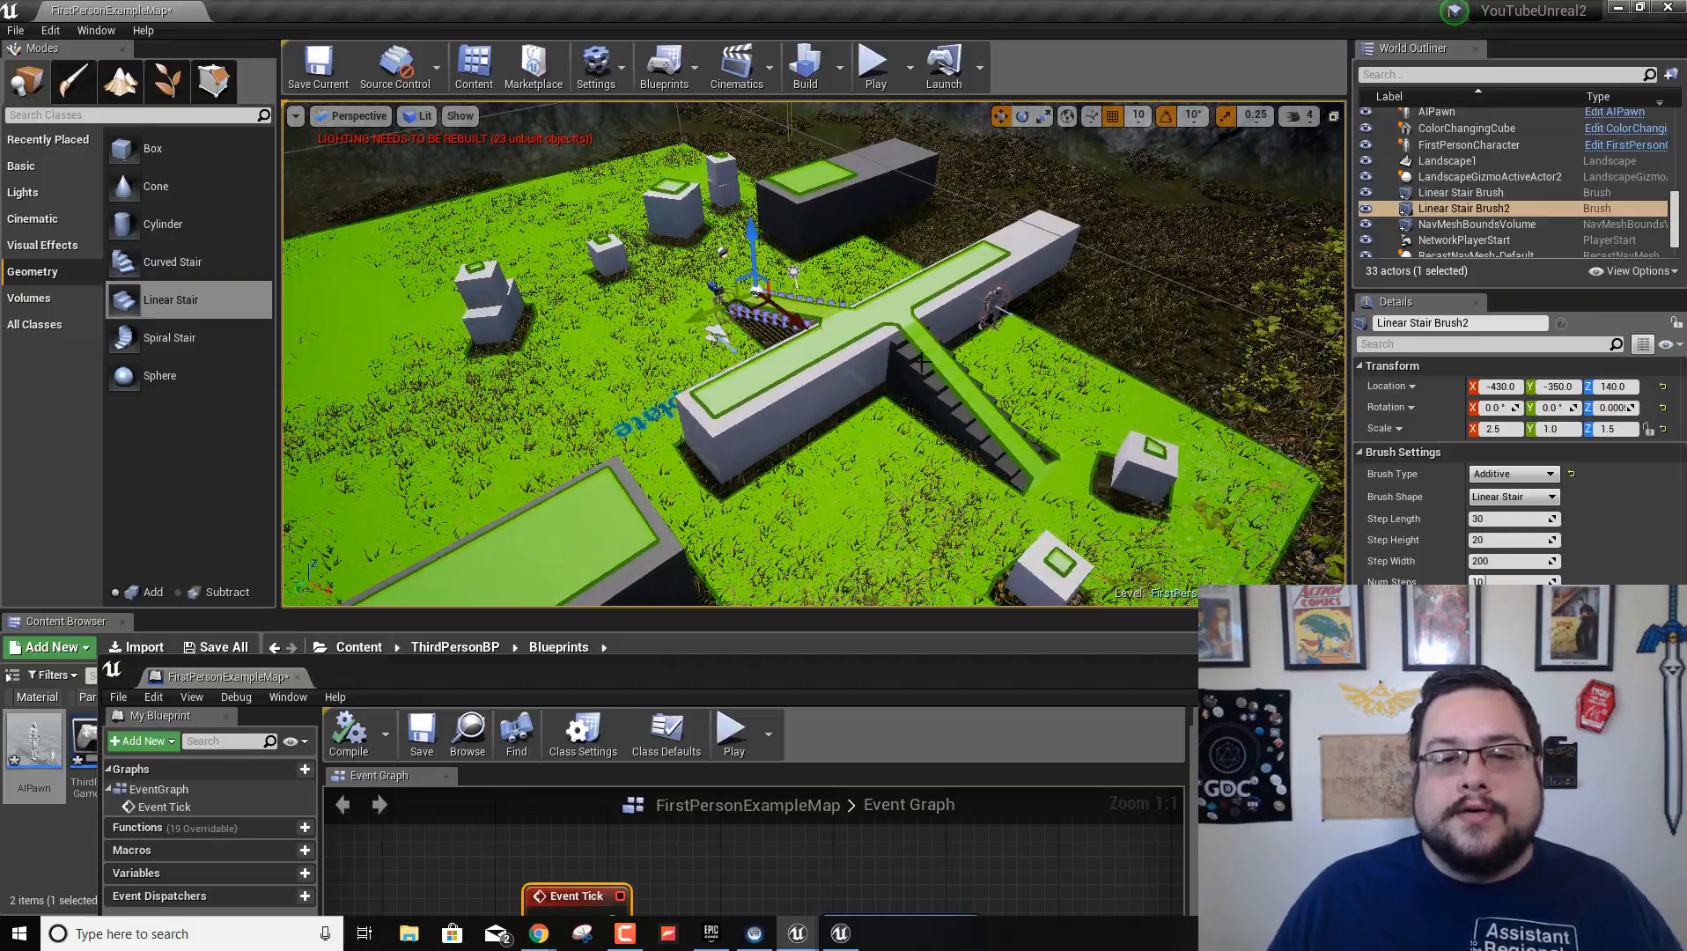
Move the FirstPersonCharacter away from the new stairs to X -1080
{"action": "mouse_move", "coordinate": [751, 338]}
{"action": "right_mouse_down"}
{"action": "mouse_move", "coordinate": [863, 361]}
{"action": "mouse_move", "coordinate": [810, 334]}
{"action": "mouse_move", "coordinate": [748, 335]}
{"action": "mouse_move", "coordinate": [1211, 210]}
{"action": "right_mouse_up"}
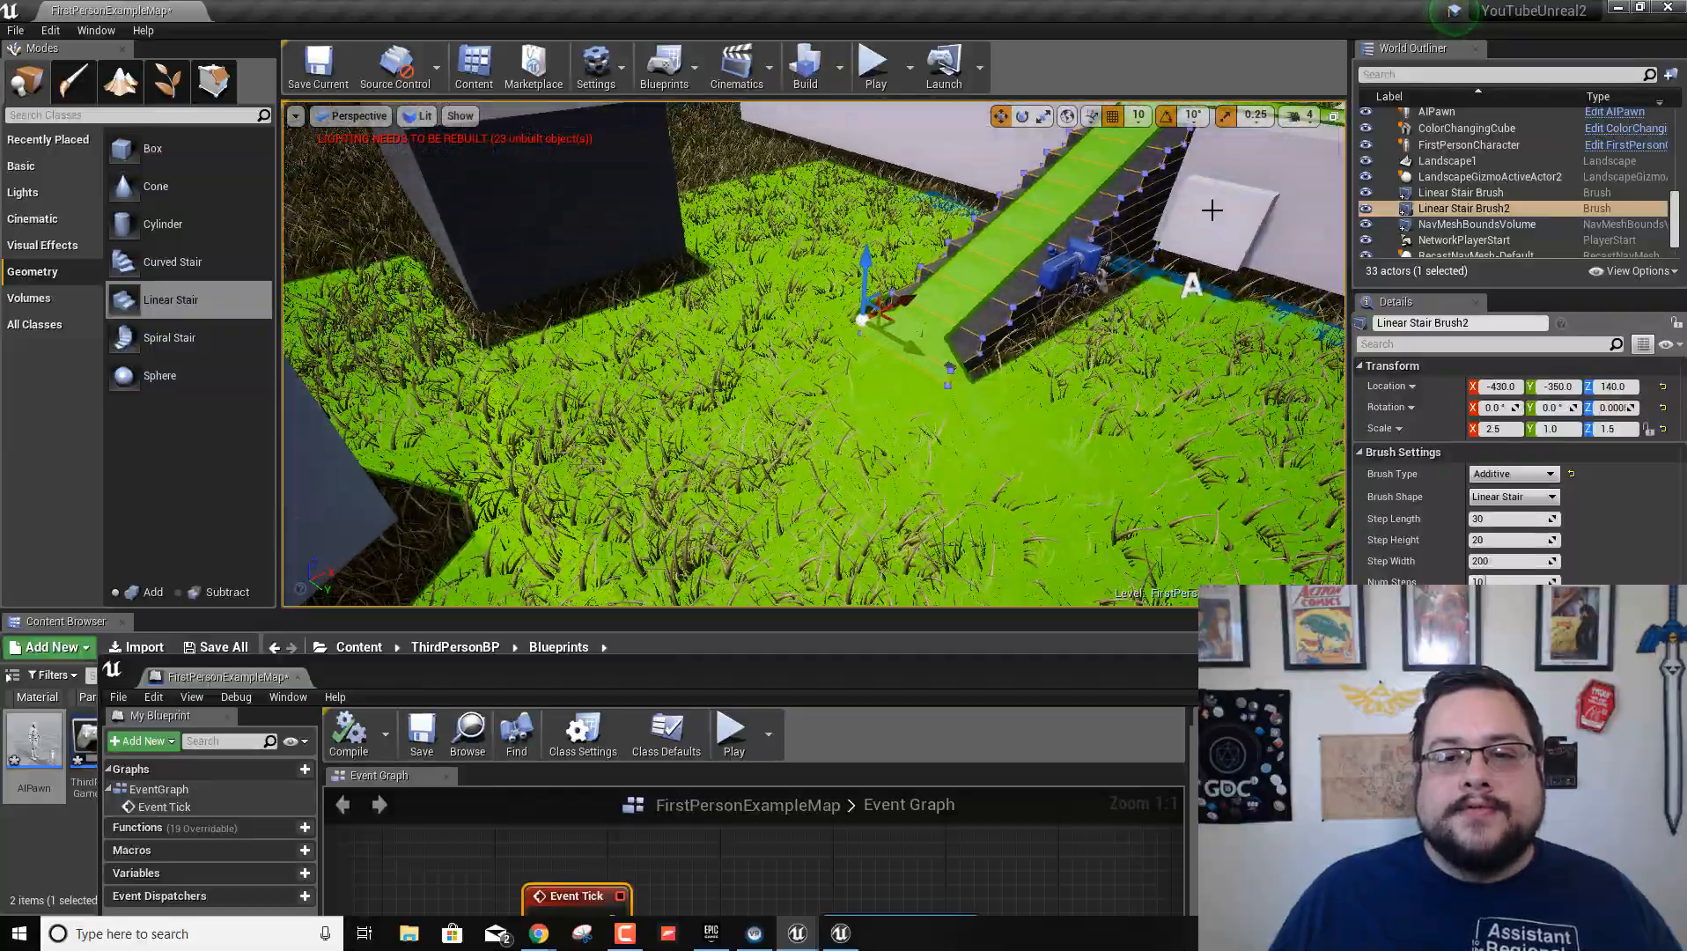
{"action": "left_click", "coordinate": [1092, 262]}
{"action": "right_click_drag", "start_coordinate": [1092, 264], "coordinate": [845, 326]}
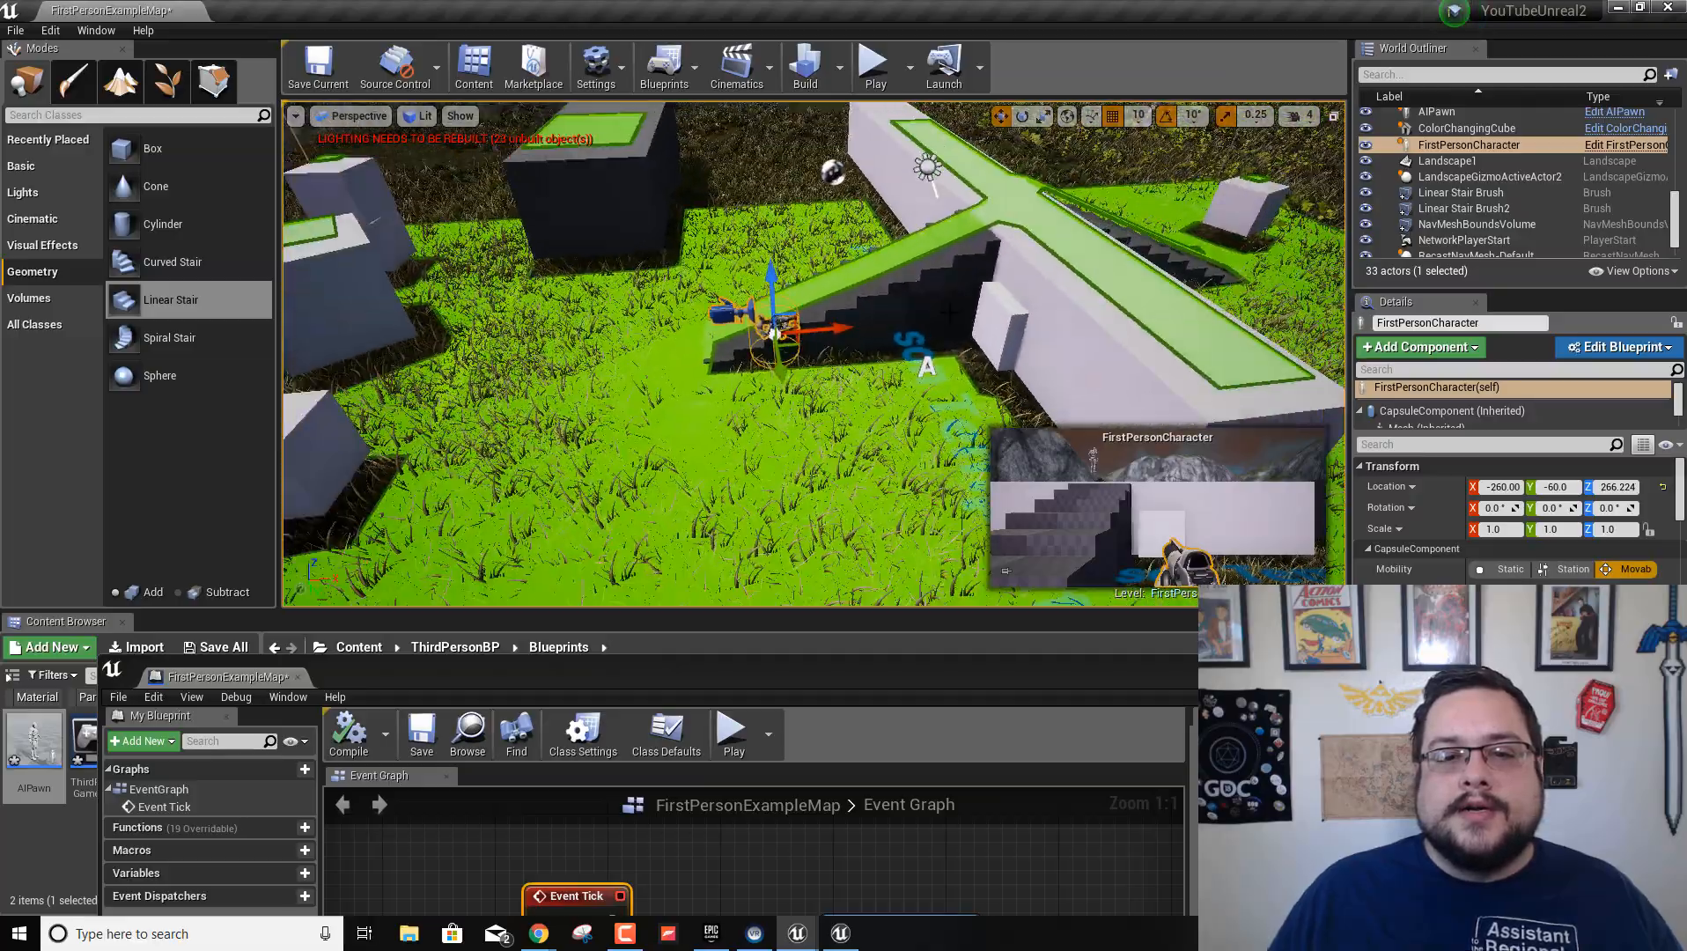
{"action": "left_click_drag", "start_coordinate": [839, 325], "coordinate": [645, 349]}
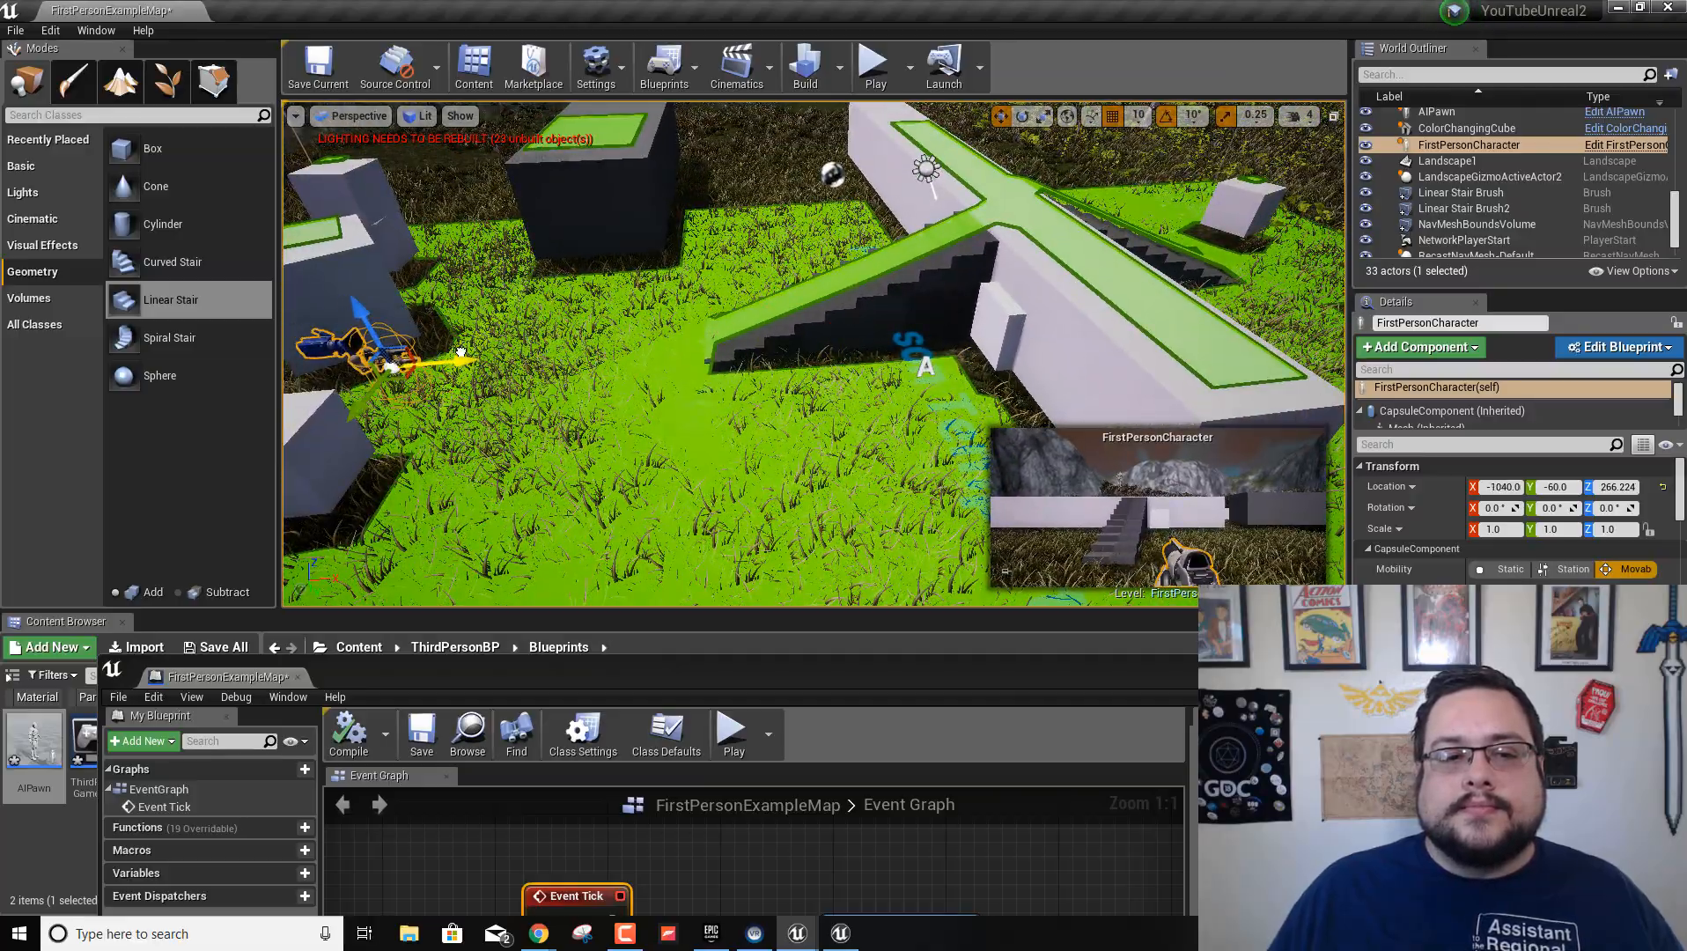
{"action": "right_click_drag", "start_coordinate": [508, 348], "coordinate": [660, 352]}
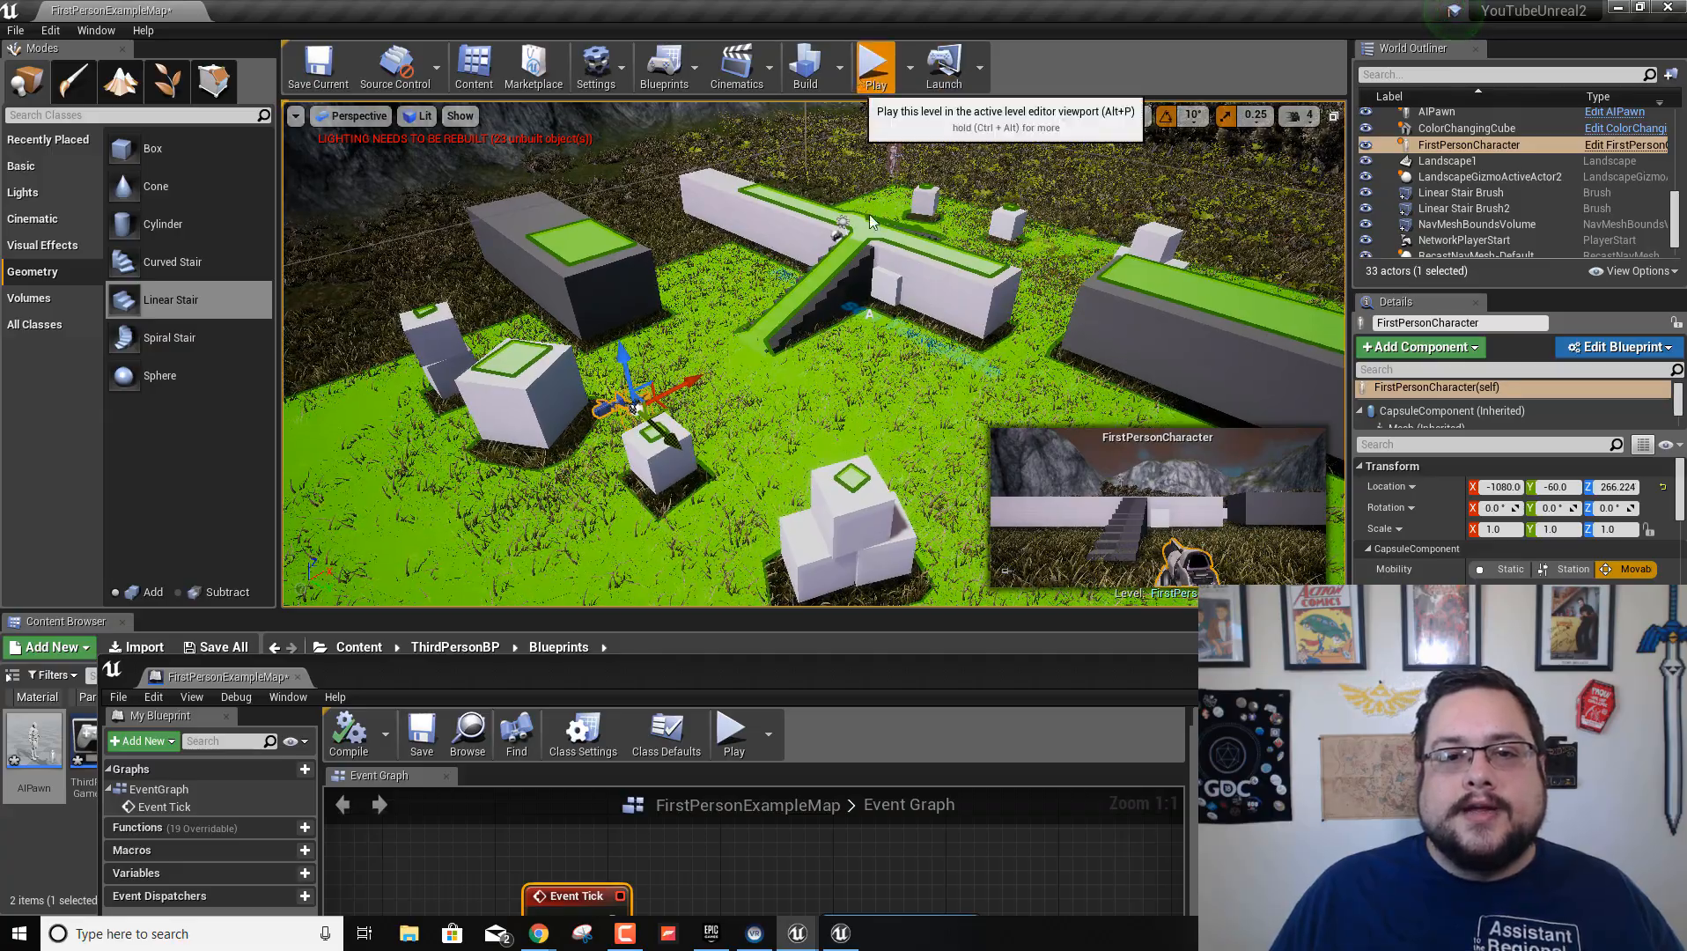
Play-test the level from the character's new starting position
{"action": "left_click", "coordinate": [860, 77]}
{"action": "key", "text": "Escape"}
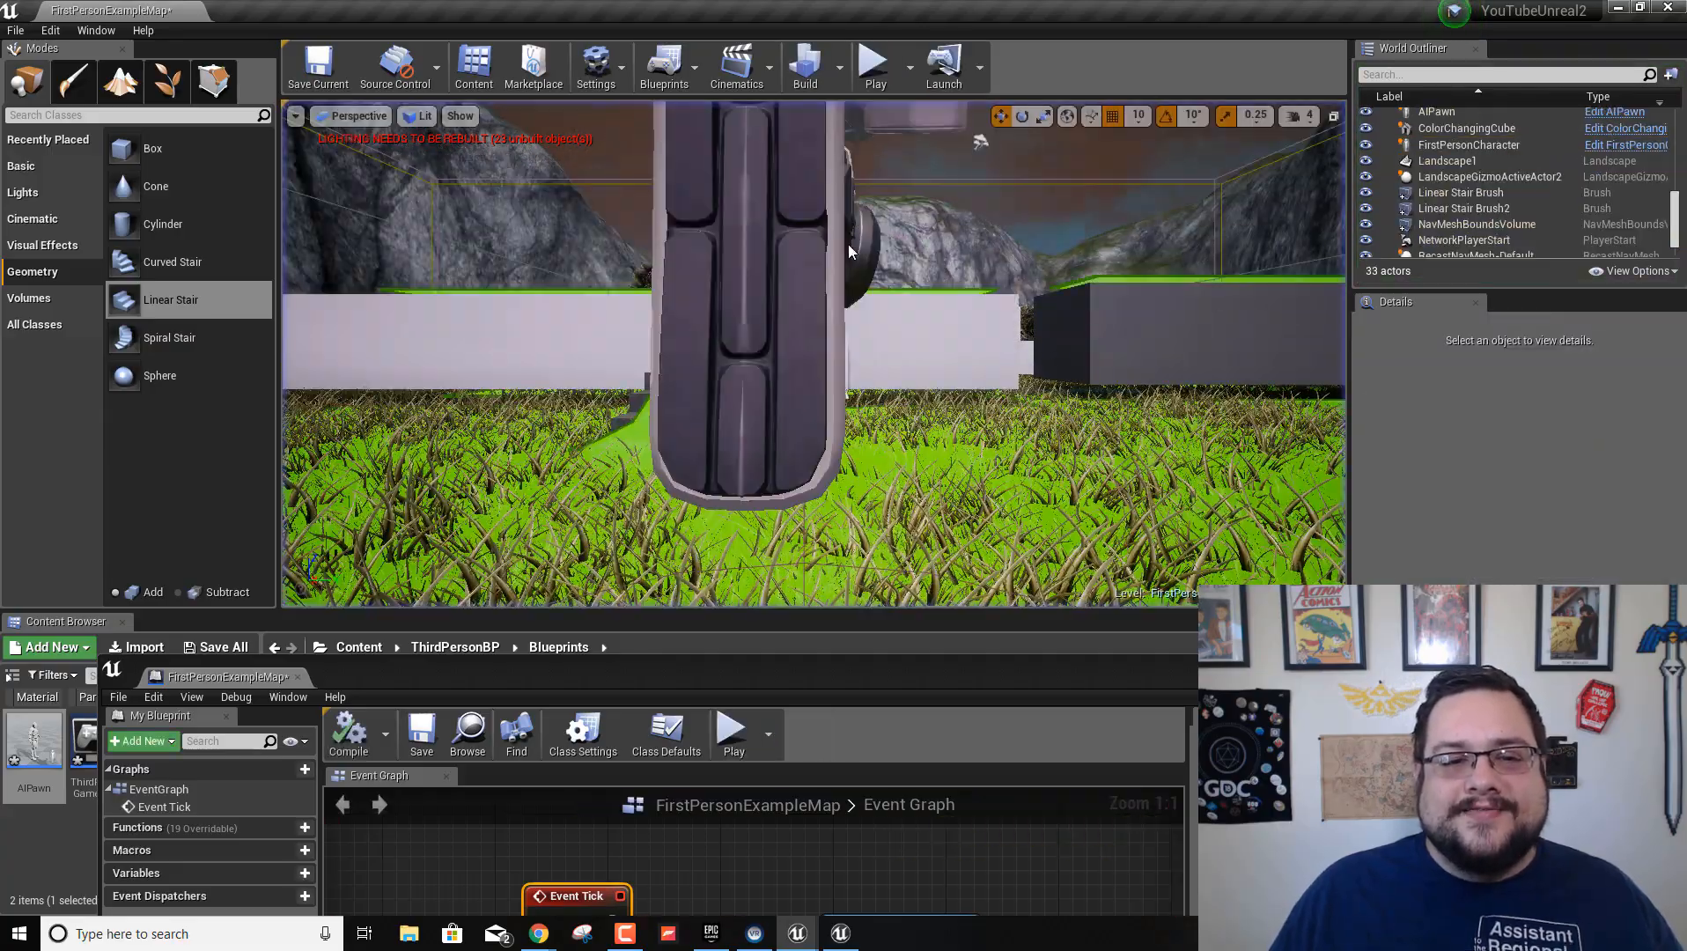
Lower the long wall to about Z 234 and the staircase on the player's side to Z 110
{"action": "key", "text": "s"}
{"action": "right_click_drag", "start_coordinate": [860, 348], "coordinate": [889, 396]}
{"action": "left_click", "coordinate": [860, 348]}
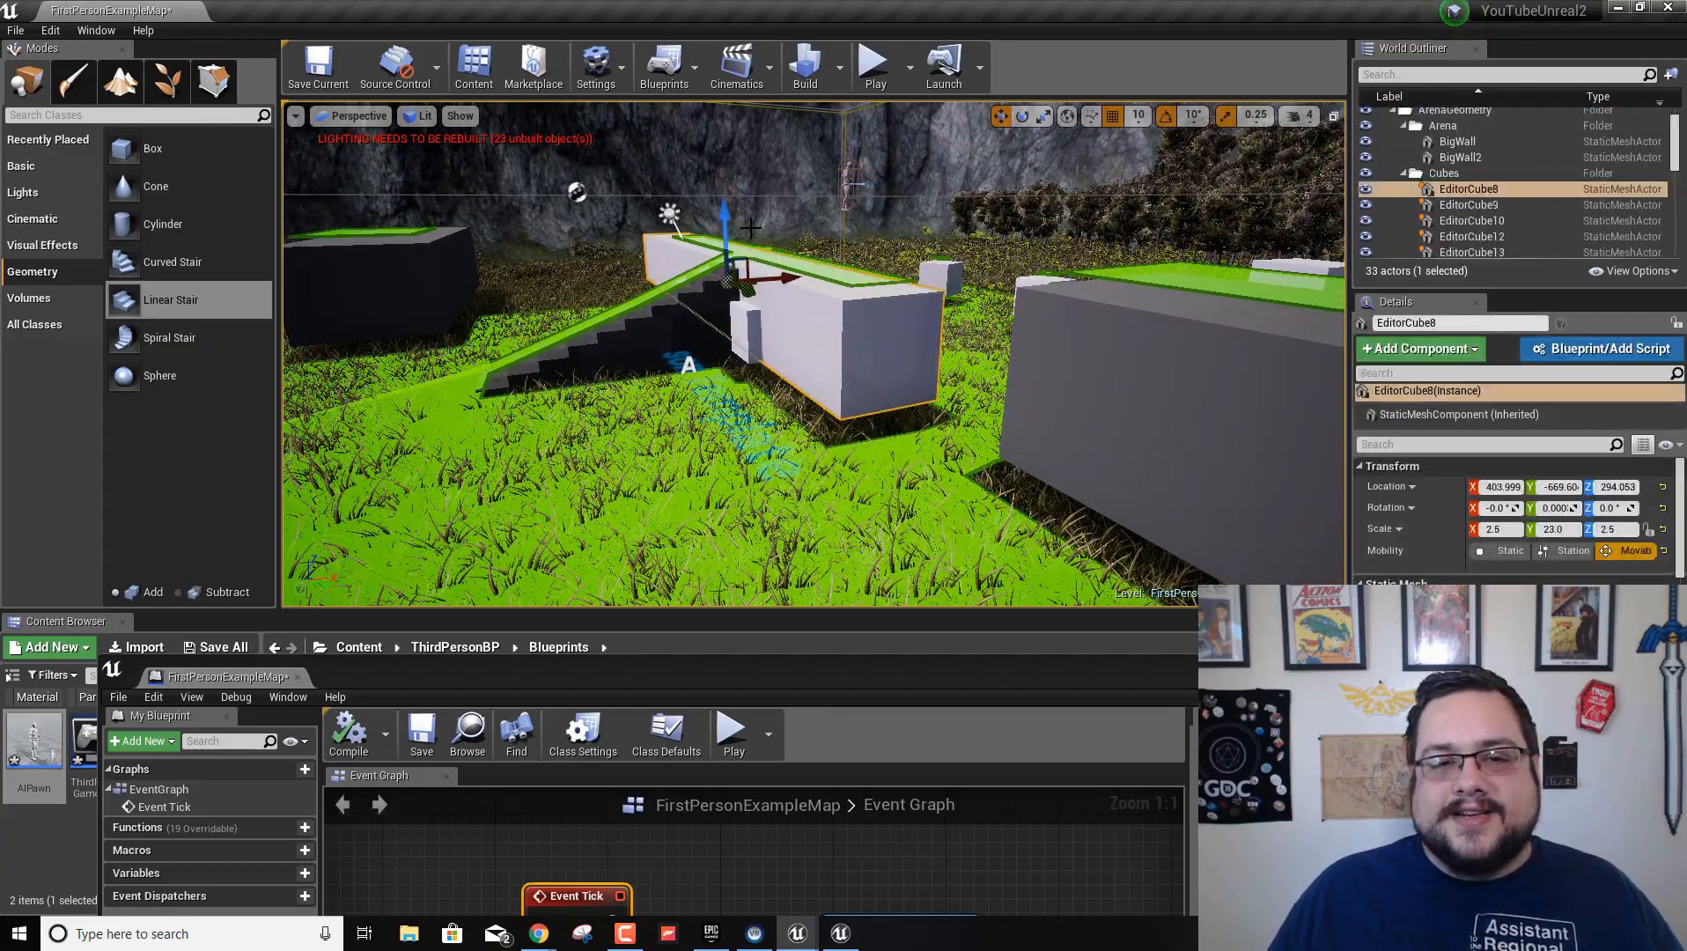
{"action": "left_click_drag", "start_coordinate": [727, 216], "coordinate": [725, 233]}
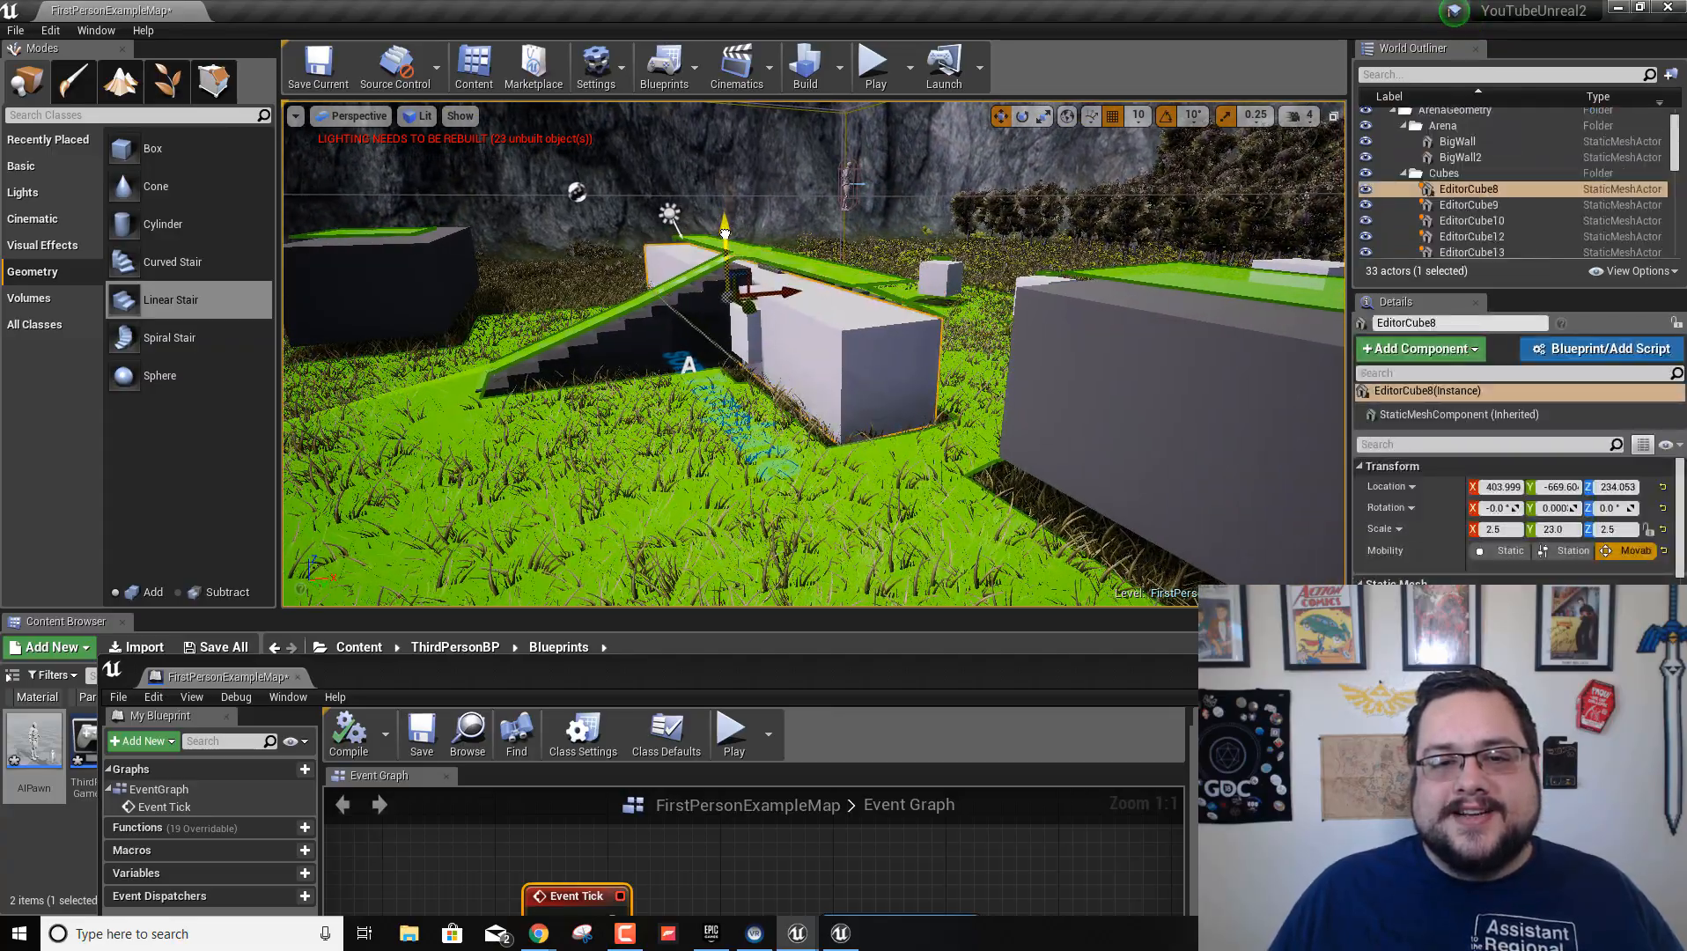
{"action": "left_click", "coordinate": [699, 309]}
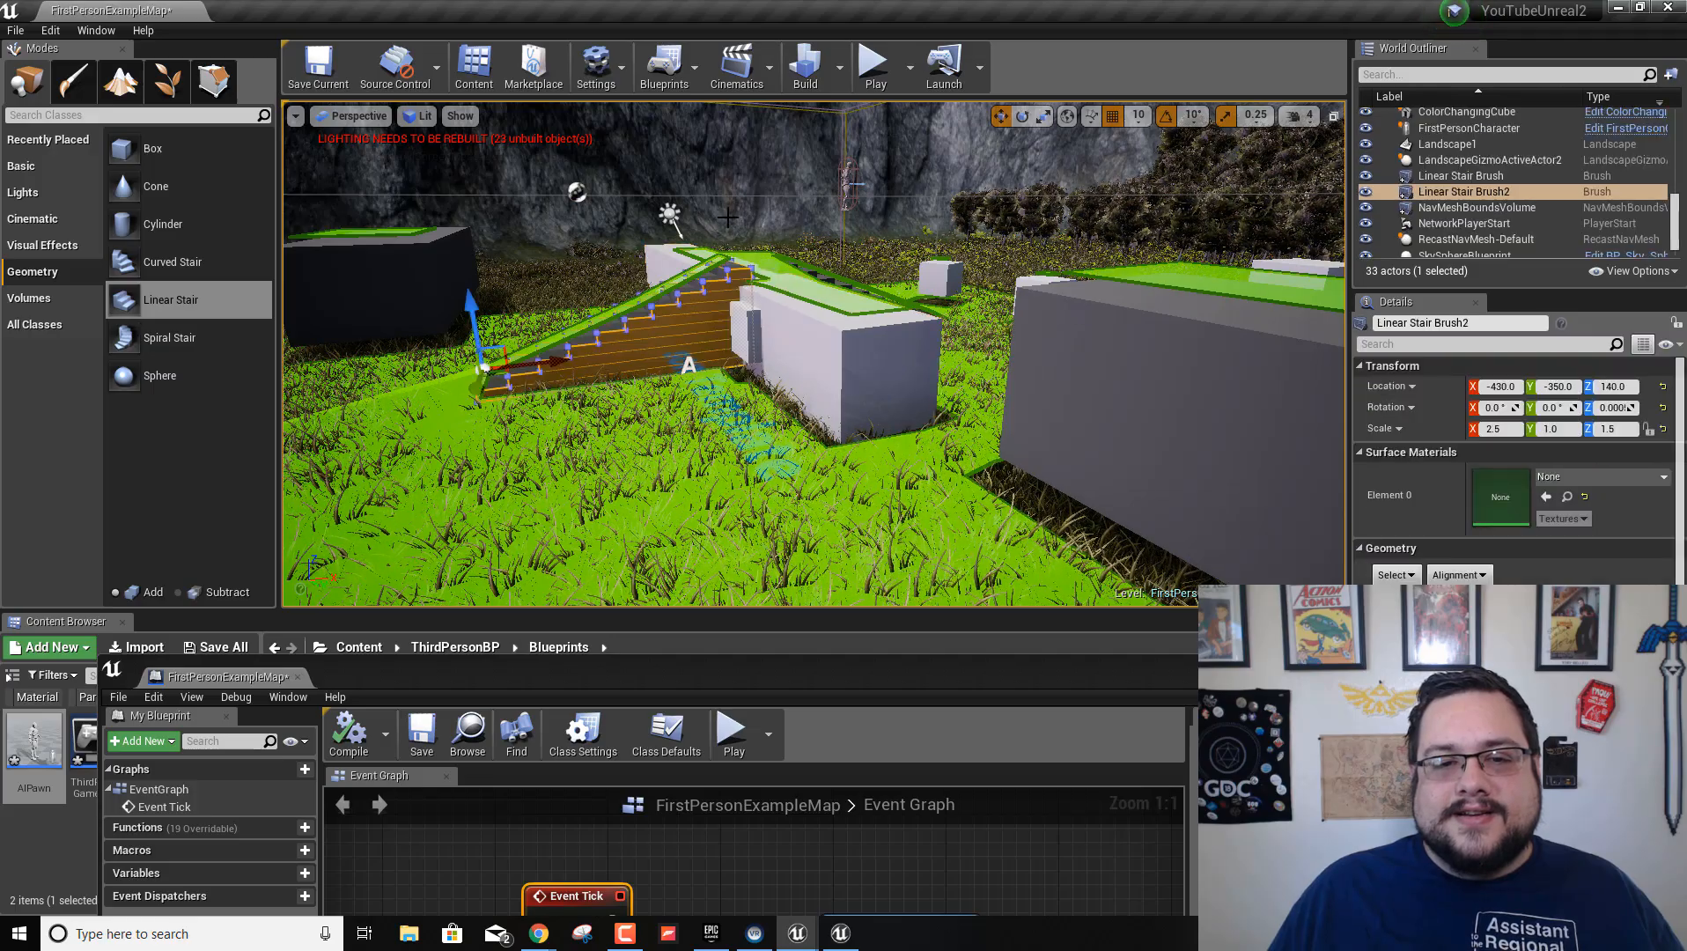
{"action": "left_click", "coordinate": [473, 323]}
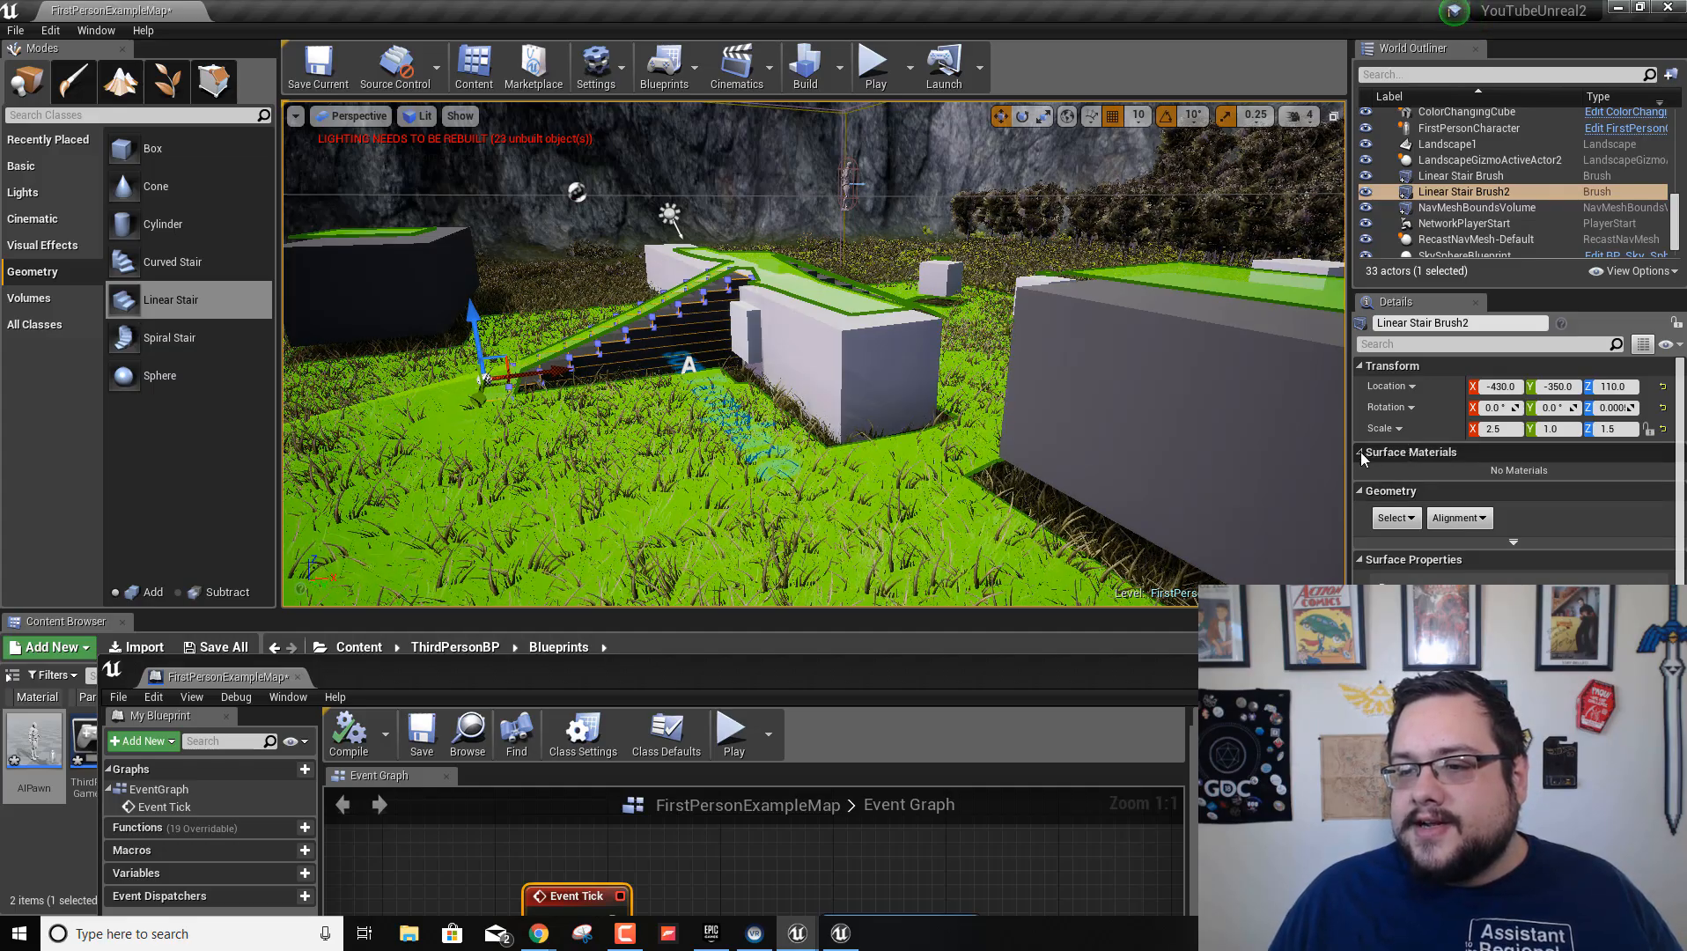
Set the long wall's mobility to Static
{"action": "scroll", "coordinate": [1560, 467], "scroll_direction": "down", "scroll_amount": 4}
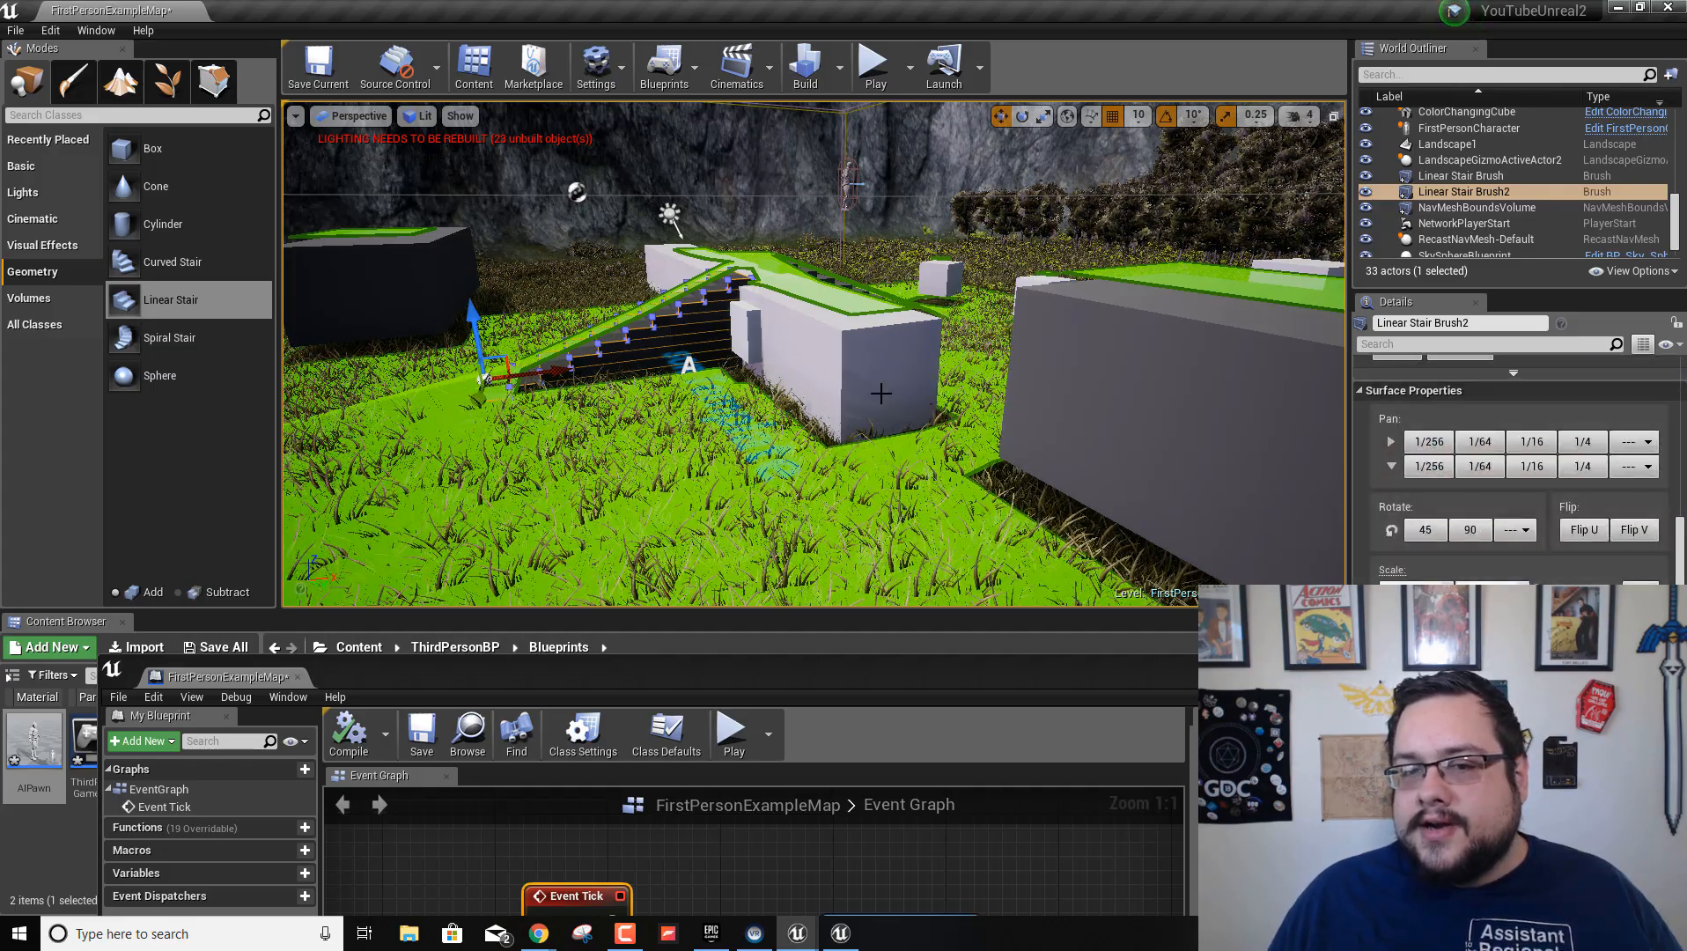
{"action": "scroll", "coordinate": [1553, 469], "scroll_direction": "down", "scroll_amount": 3}
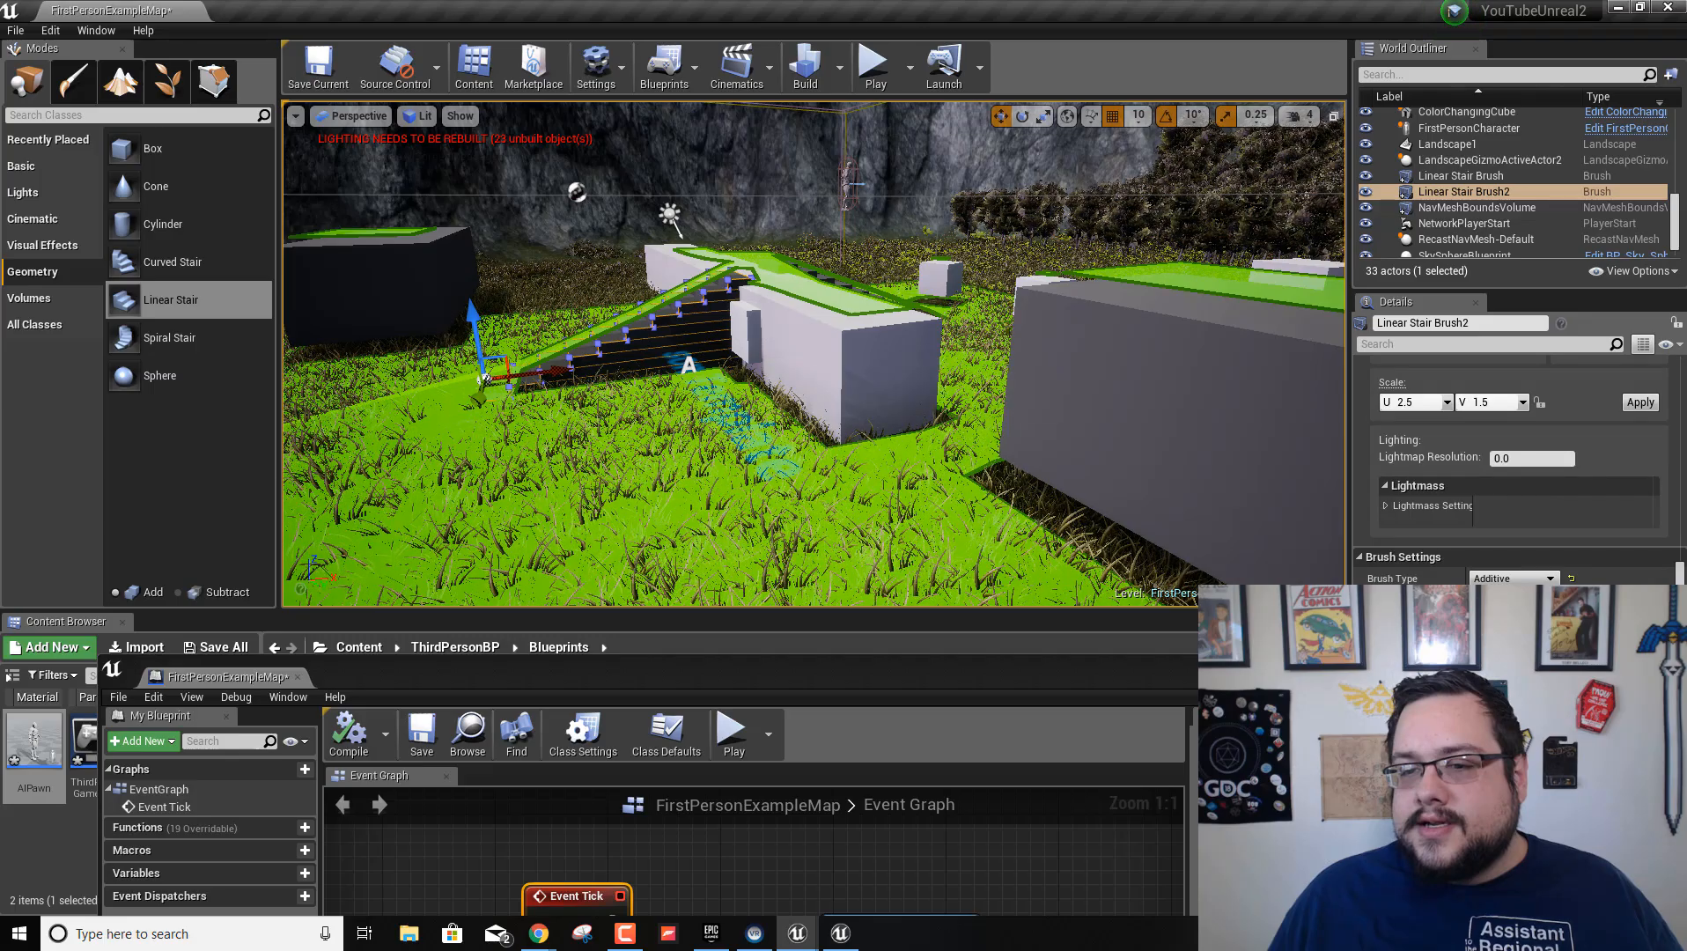
{"action": "left_click", "coordinate": [884, 370]}
{"action": "scroll", "coordinate": [1570, 504], "scroll_direction": "up", "scroll_amount": 4}
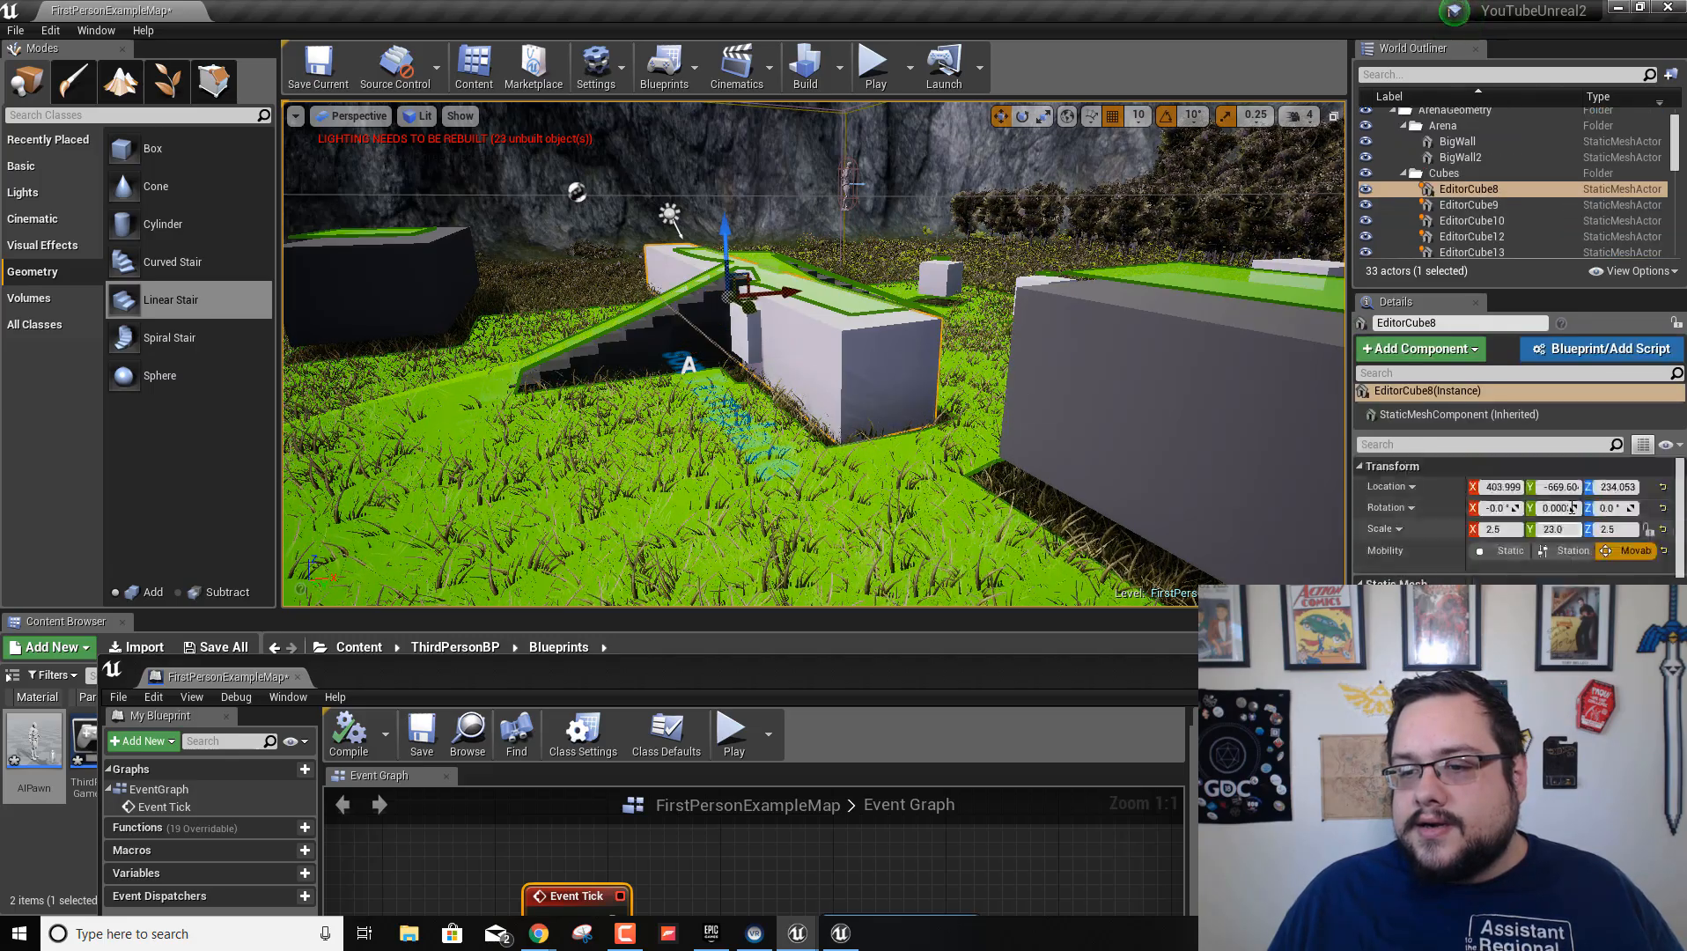
{"action": "left_click", "coordinate": [1509, 550]}
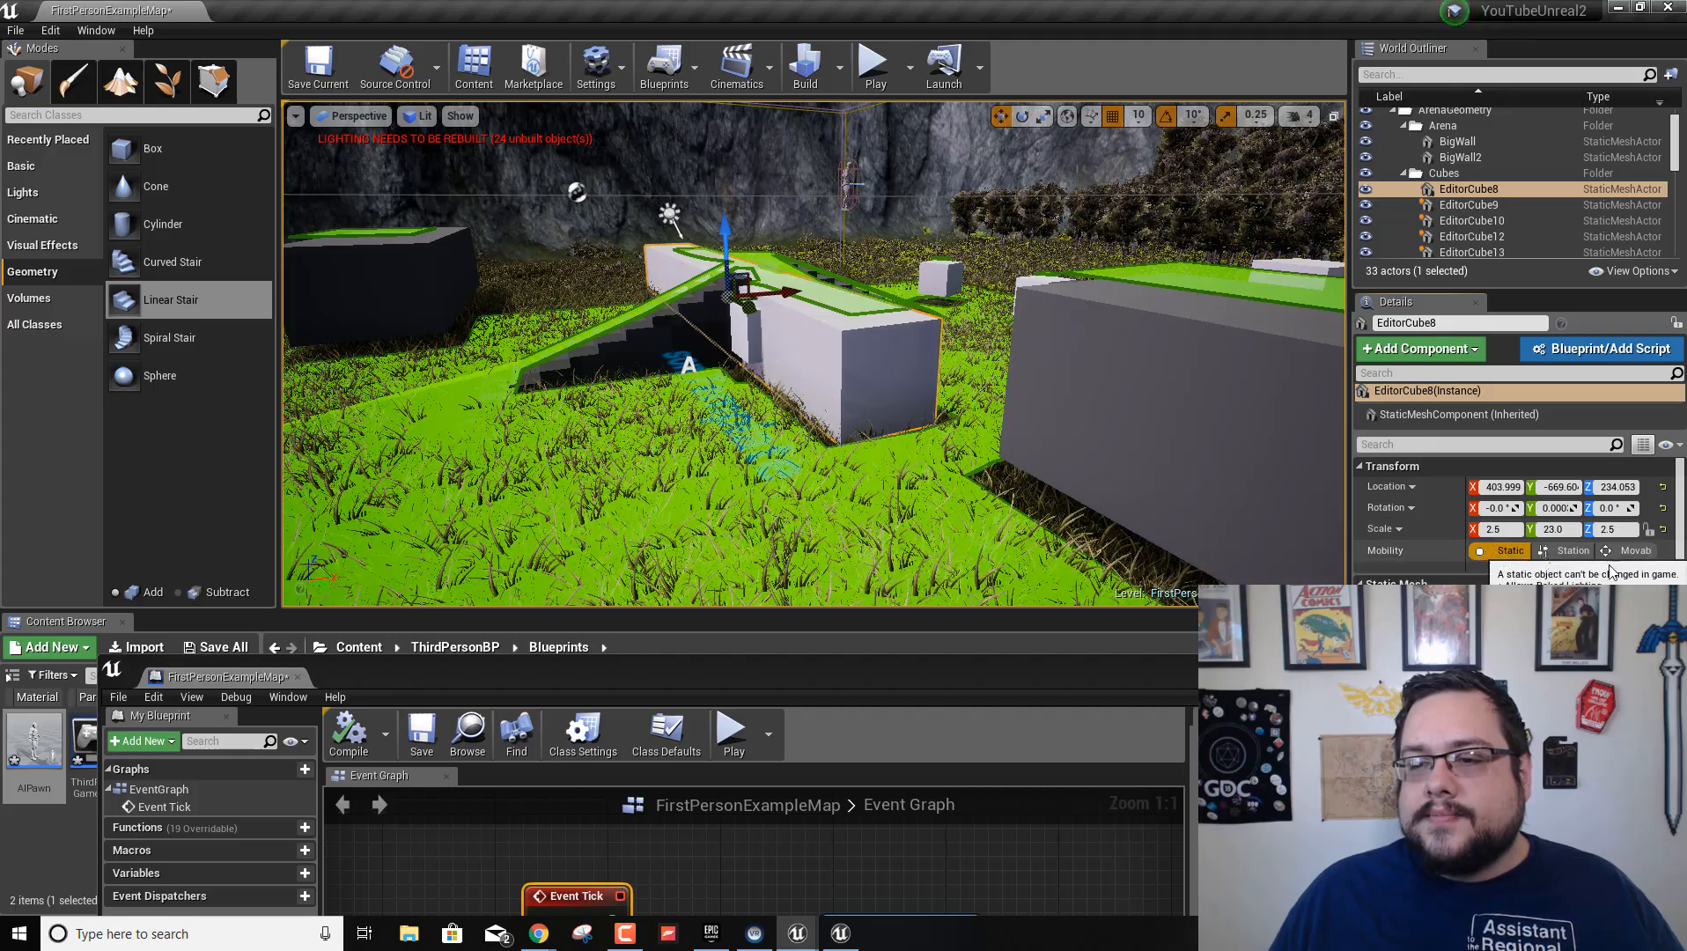
Play-test the level with the long wall set to Static, and end the session
{"action": "left_click", "coordinate": [874, 76]}
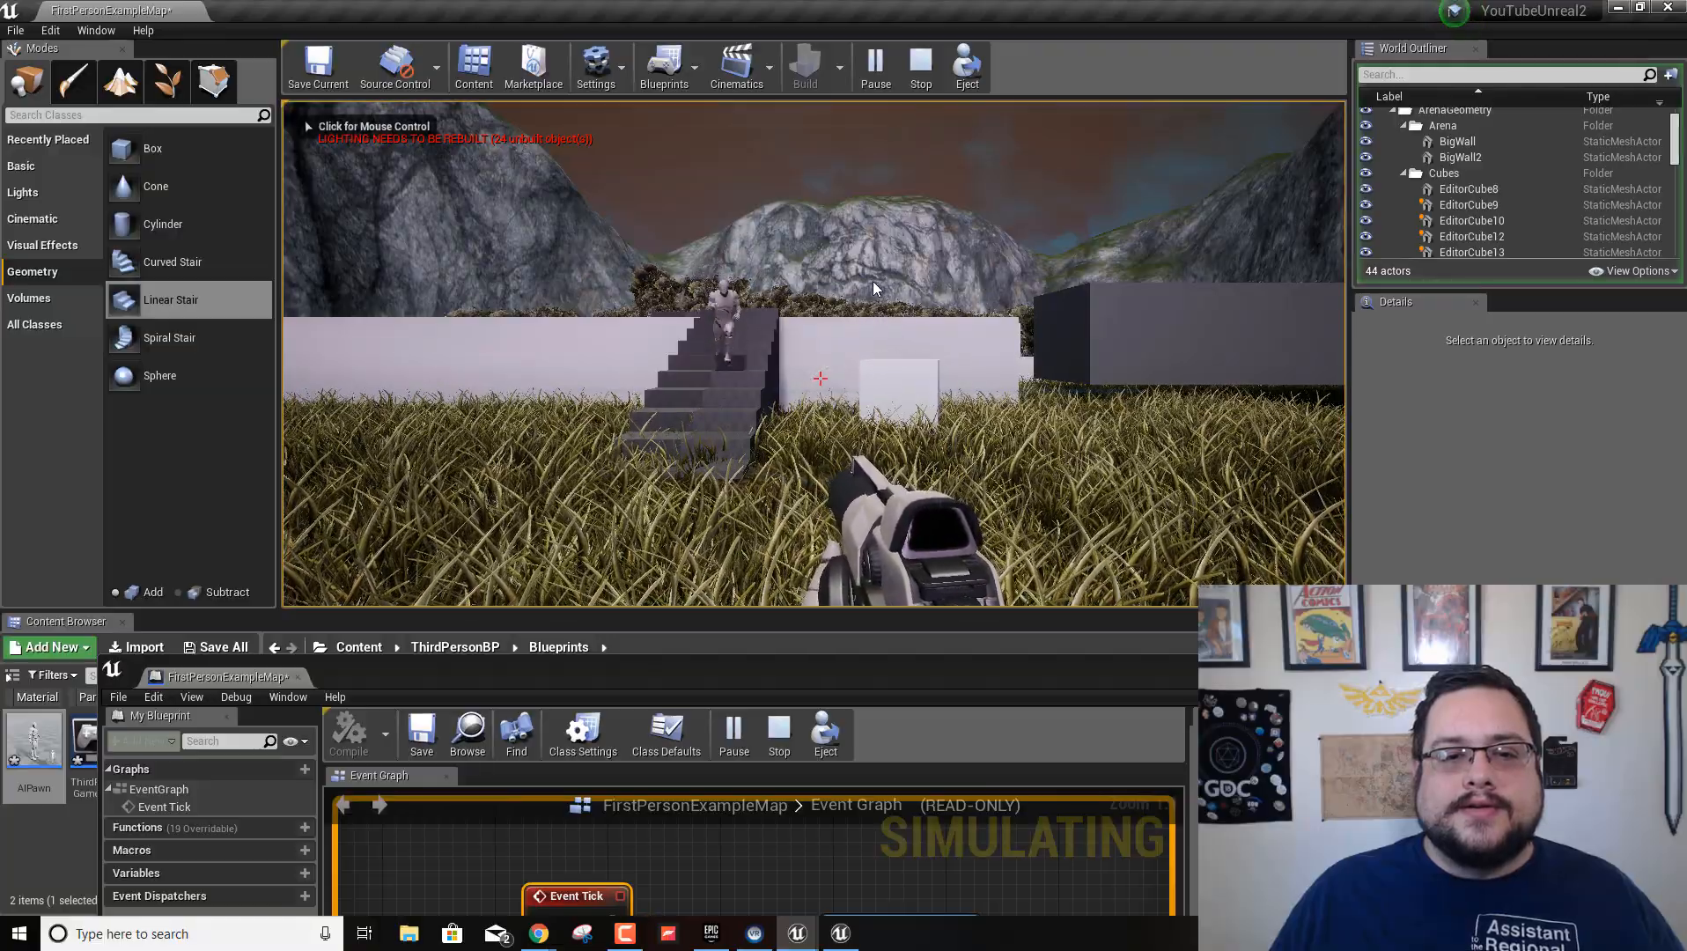
{"action": "left_click", "coordinate": [921, 69]}
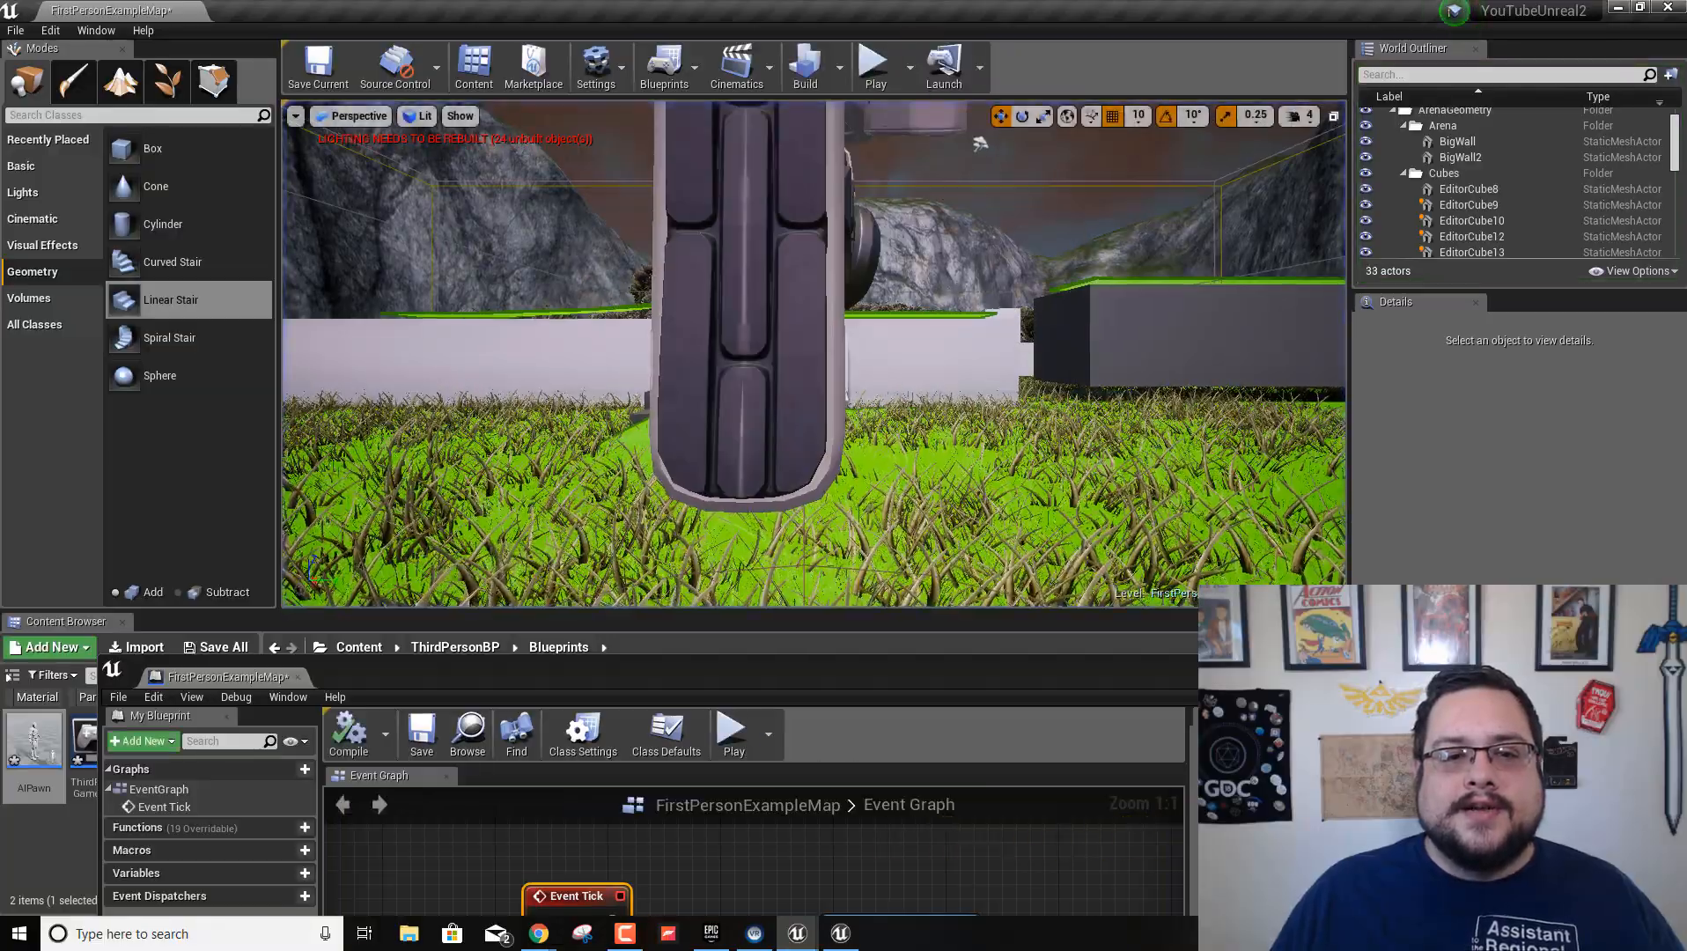
Move the AIPawn from the wall to the far corner beyond the stairs, at X 1590, Y -1020
{"action": "right_click_drag", "start_coordinate": [885, 396], "coordinate": [1081, 212]}
{"action": "key", "text": "s"}
{"action": "left_click", "coordinate": [936, 213]}
{"action": "key", "text": "w"}
{"action": "key", "text": "d"}
{"action": "key", "text": "s"}
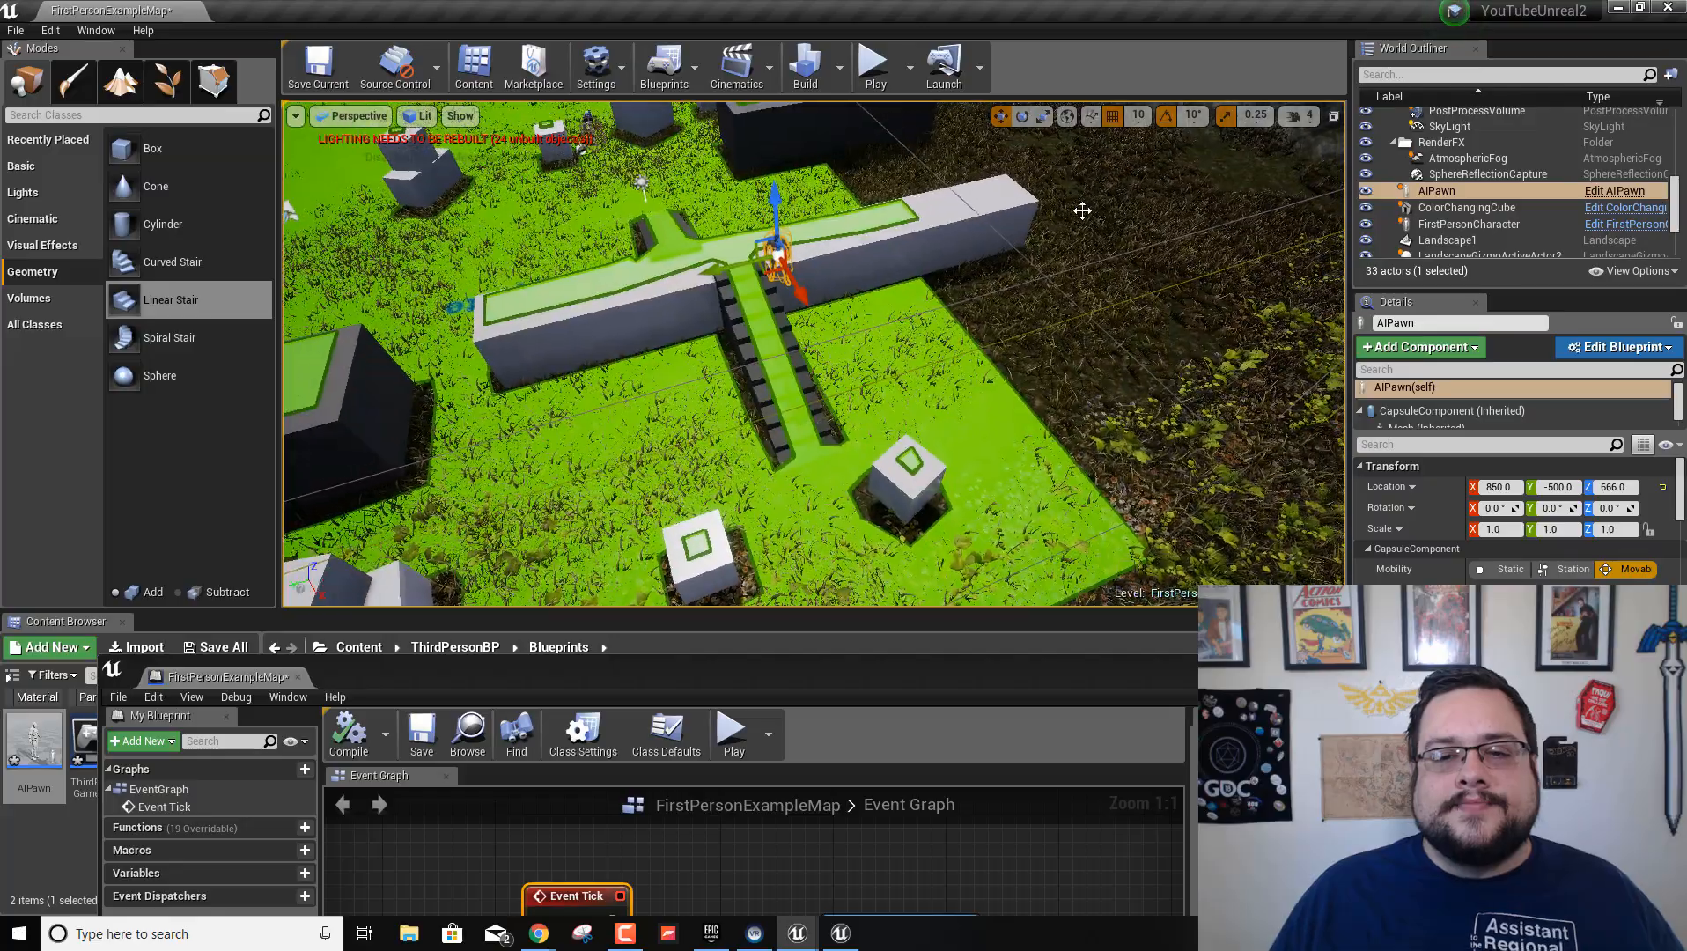
{"action": "left_click_drag", "start_coordinate": [814, 308], "coordinate": [937, 517]}
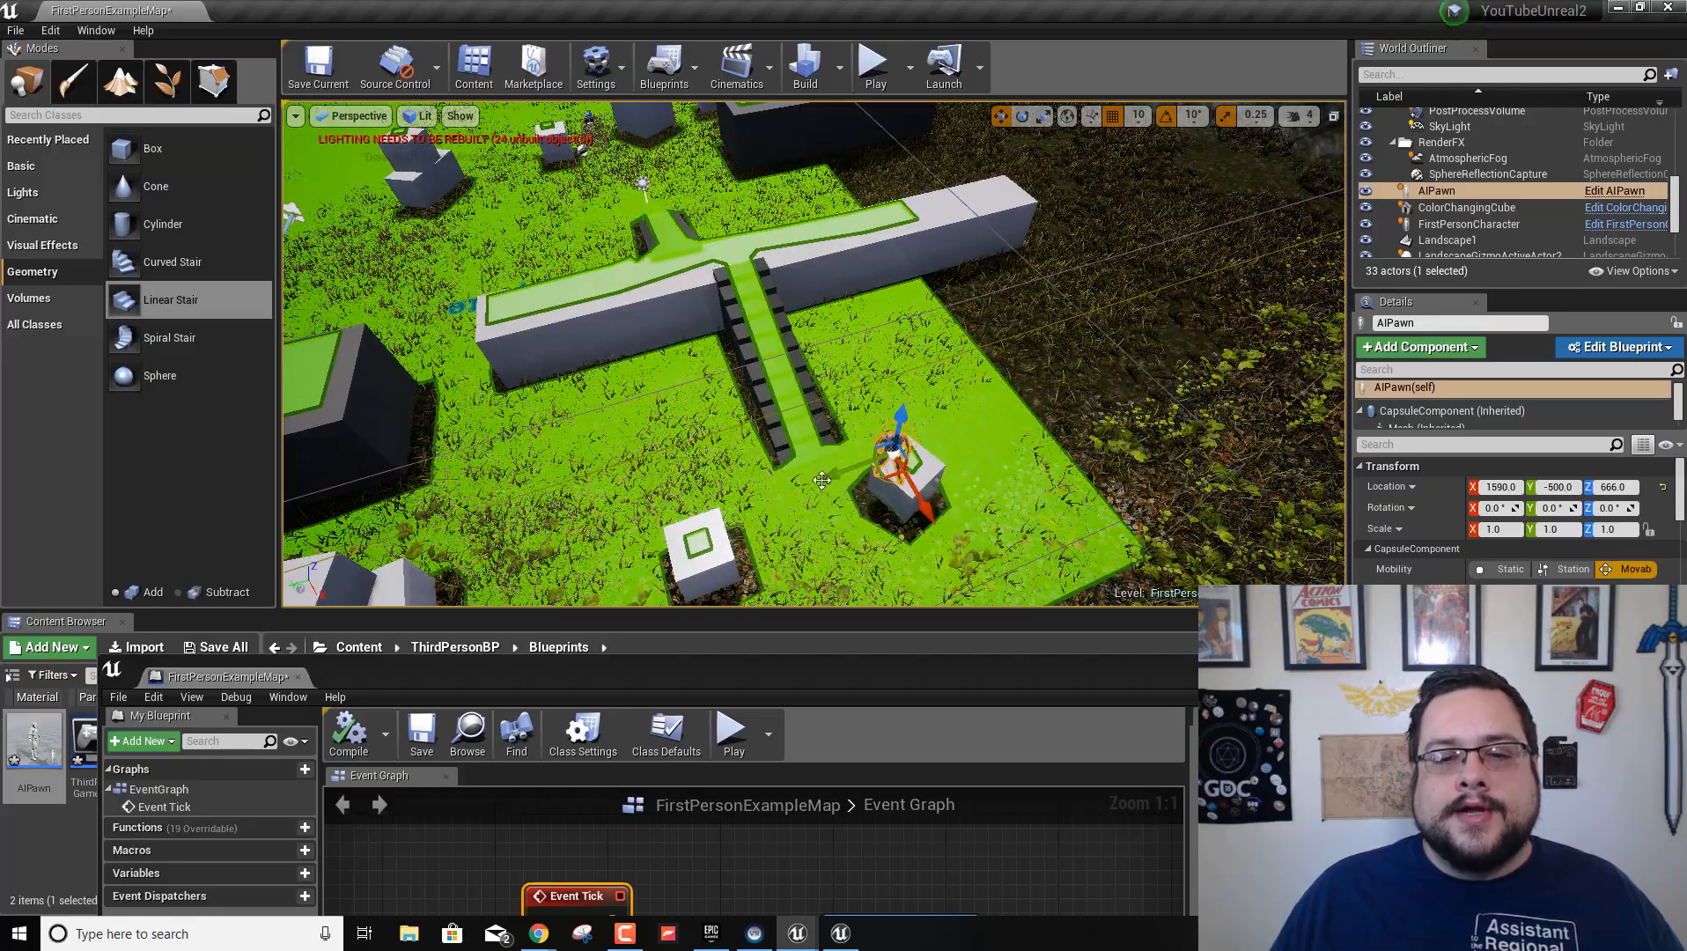
{"action": "left_click_drag", "start_coordinate": [840, 476], "coordinate": [1031, 411]}
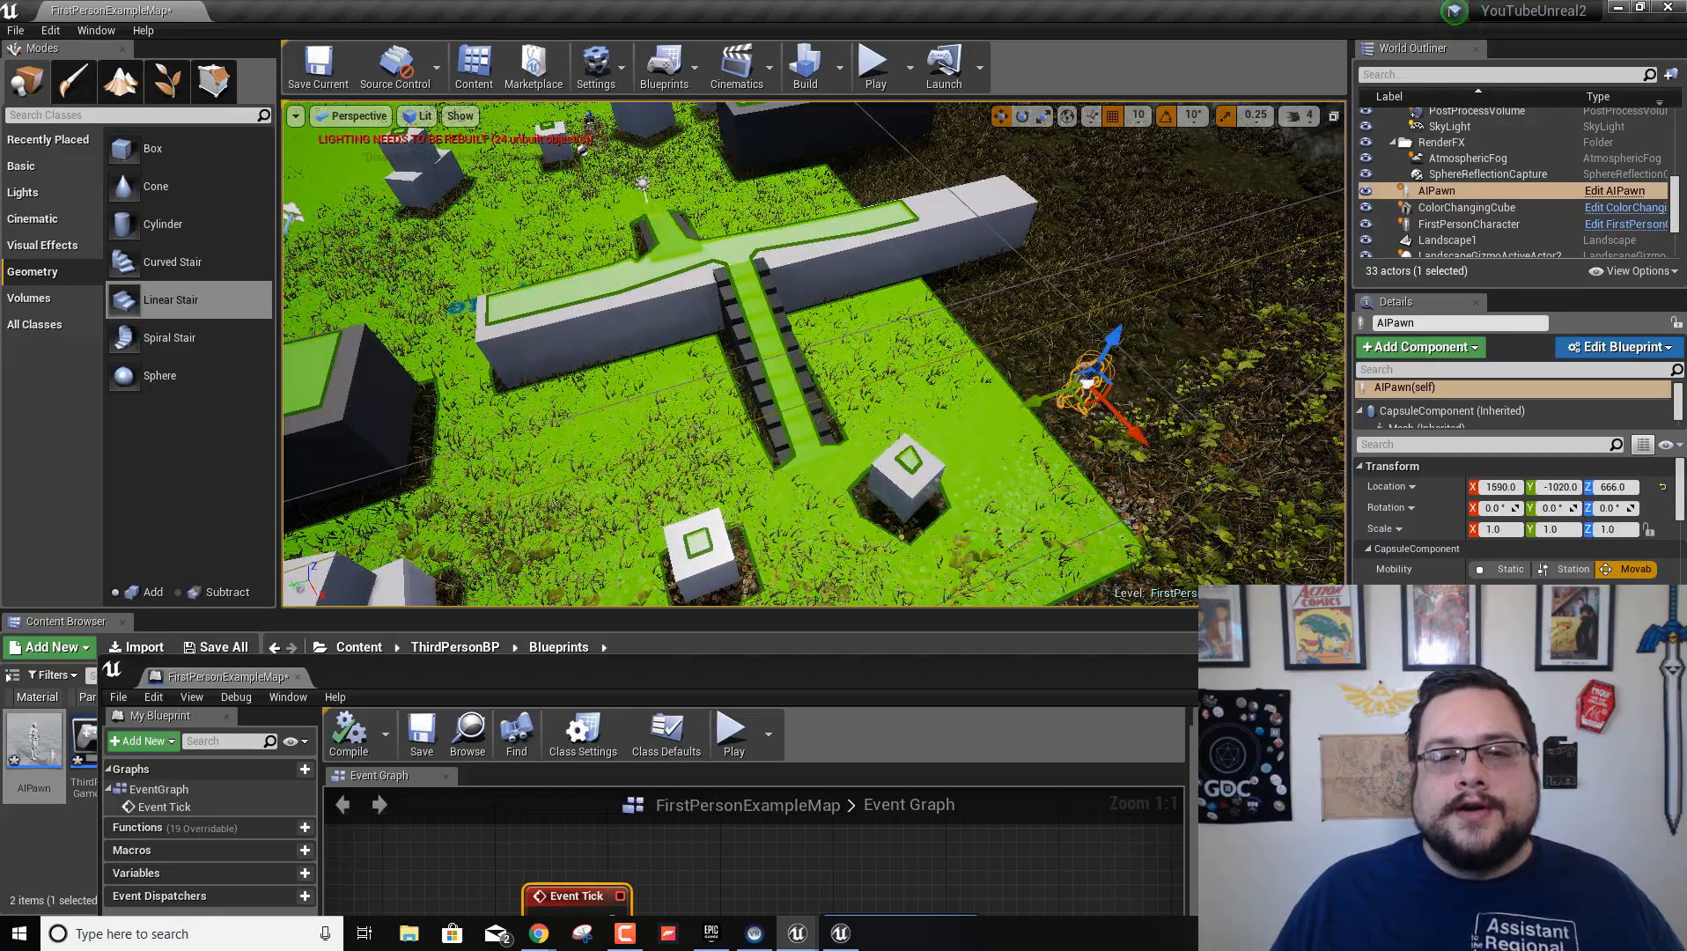
Move the FirstPersonCharacter farther back behind the cubes, to X -2370, Y 360
{"action": "key", "text": "w"}
{"action": "right_click_drag", "start_coordinate": [1031, 412], "coordinate": [958, 324]}
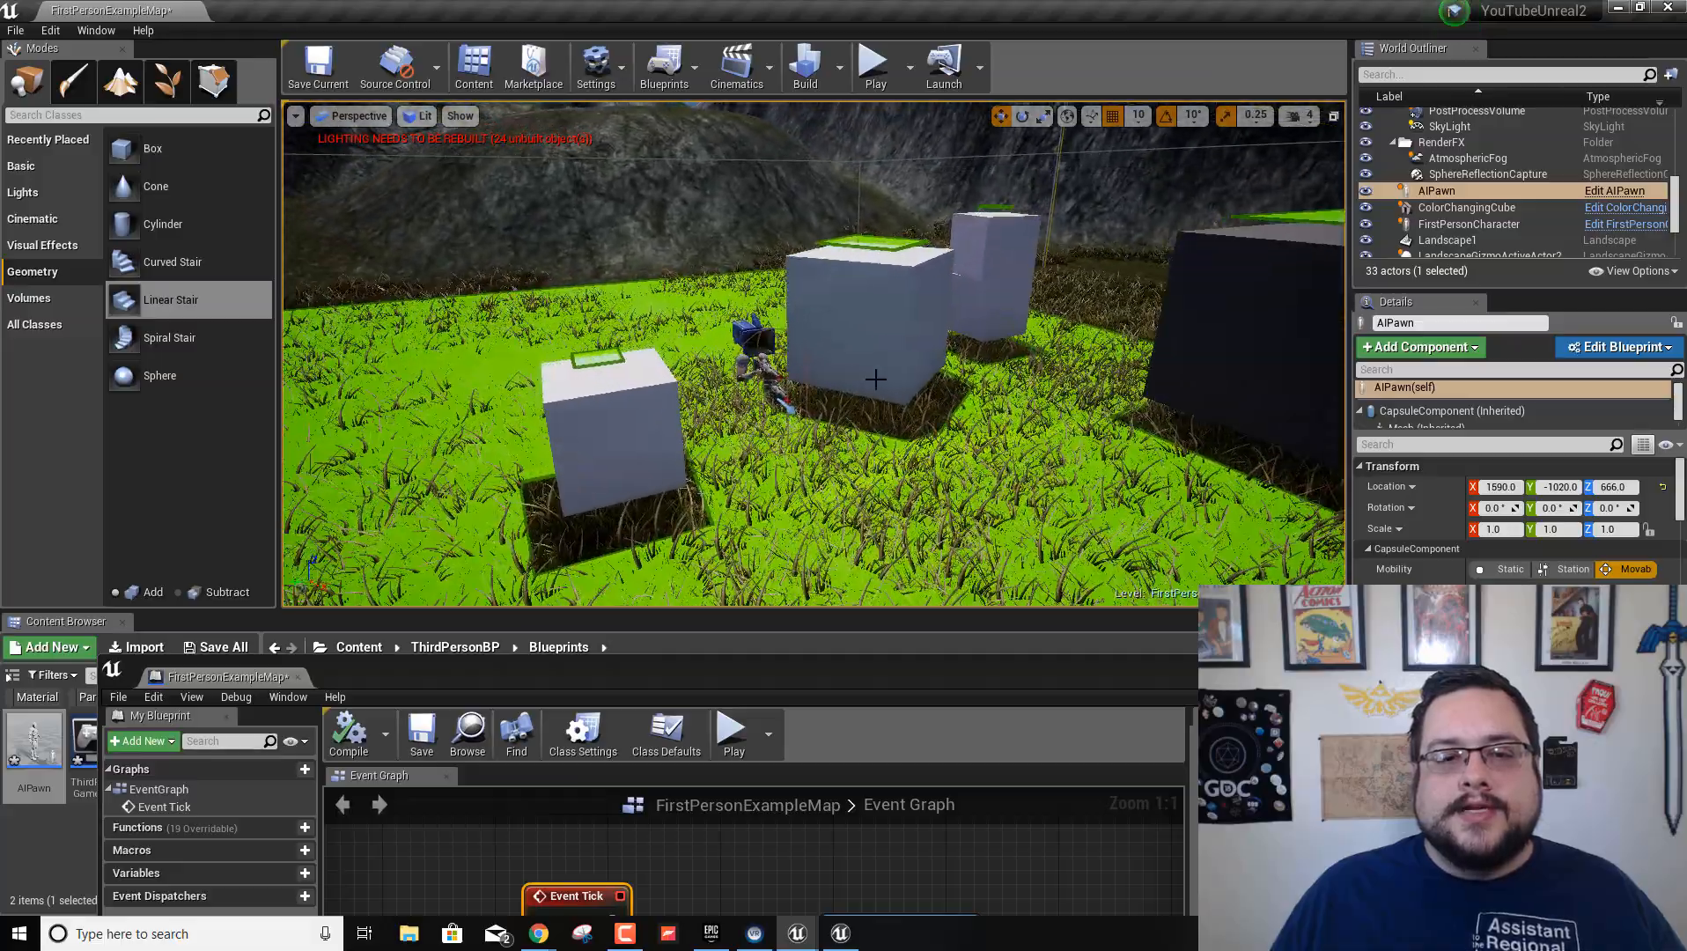
{"action": "left_click", "coordinate": [786, 422]}
{"action": "left_click_drag", "start_coordinate": [786, 421], "coordinate": [445, 308]}
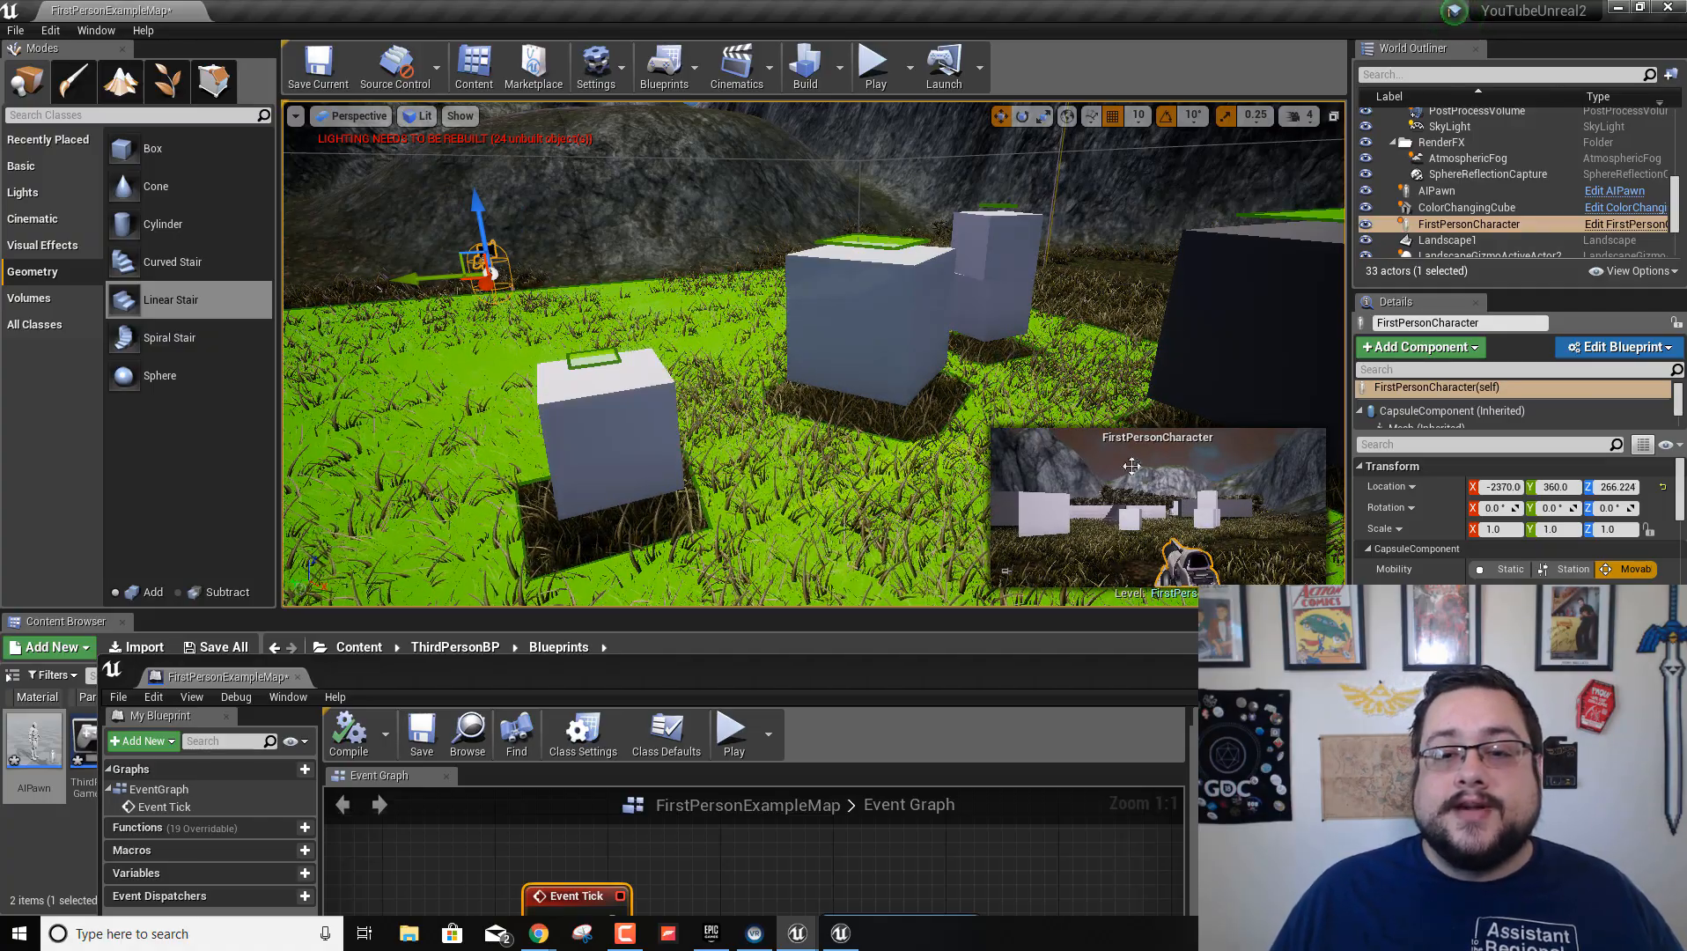
Play-test the level by running the player past the cubes to the staircase and up onto the long wall
{"action": "left_click", "coordinate": [875, 70]}
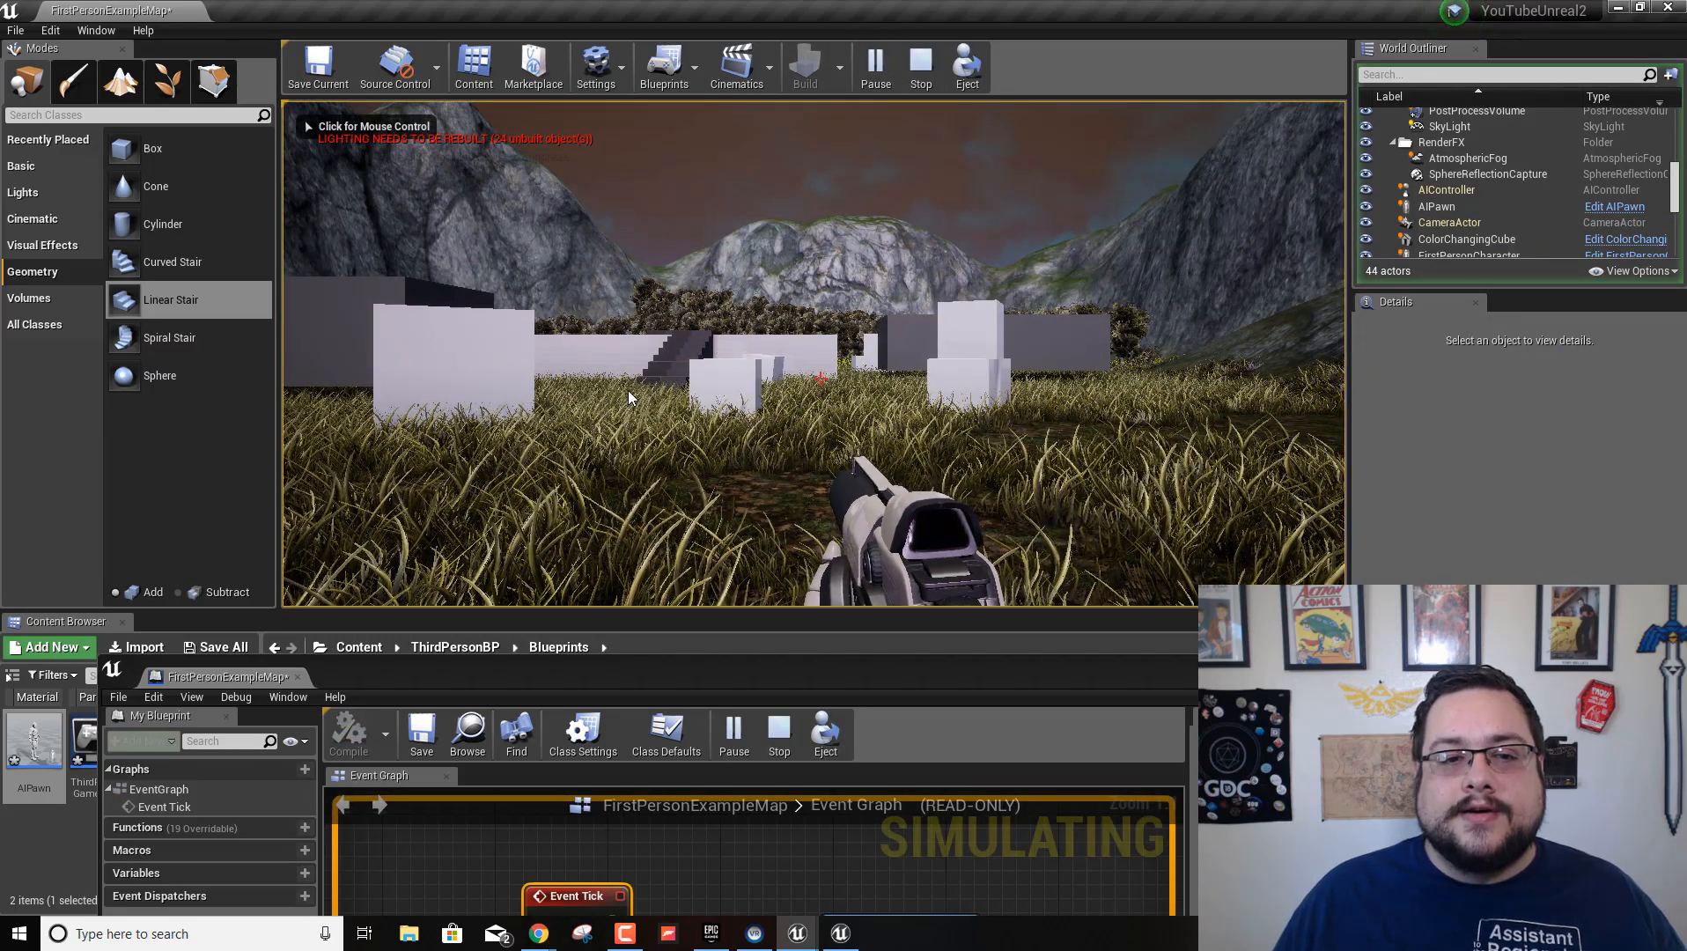
{"action": "left_click", "coordinate": [751, 355]}
{"action": "key", "text": "w"}
{"action": "key", "text": "w"}
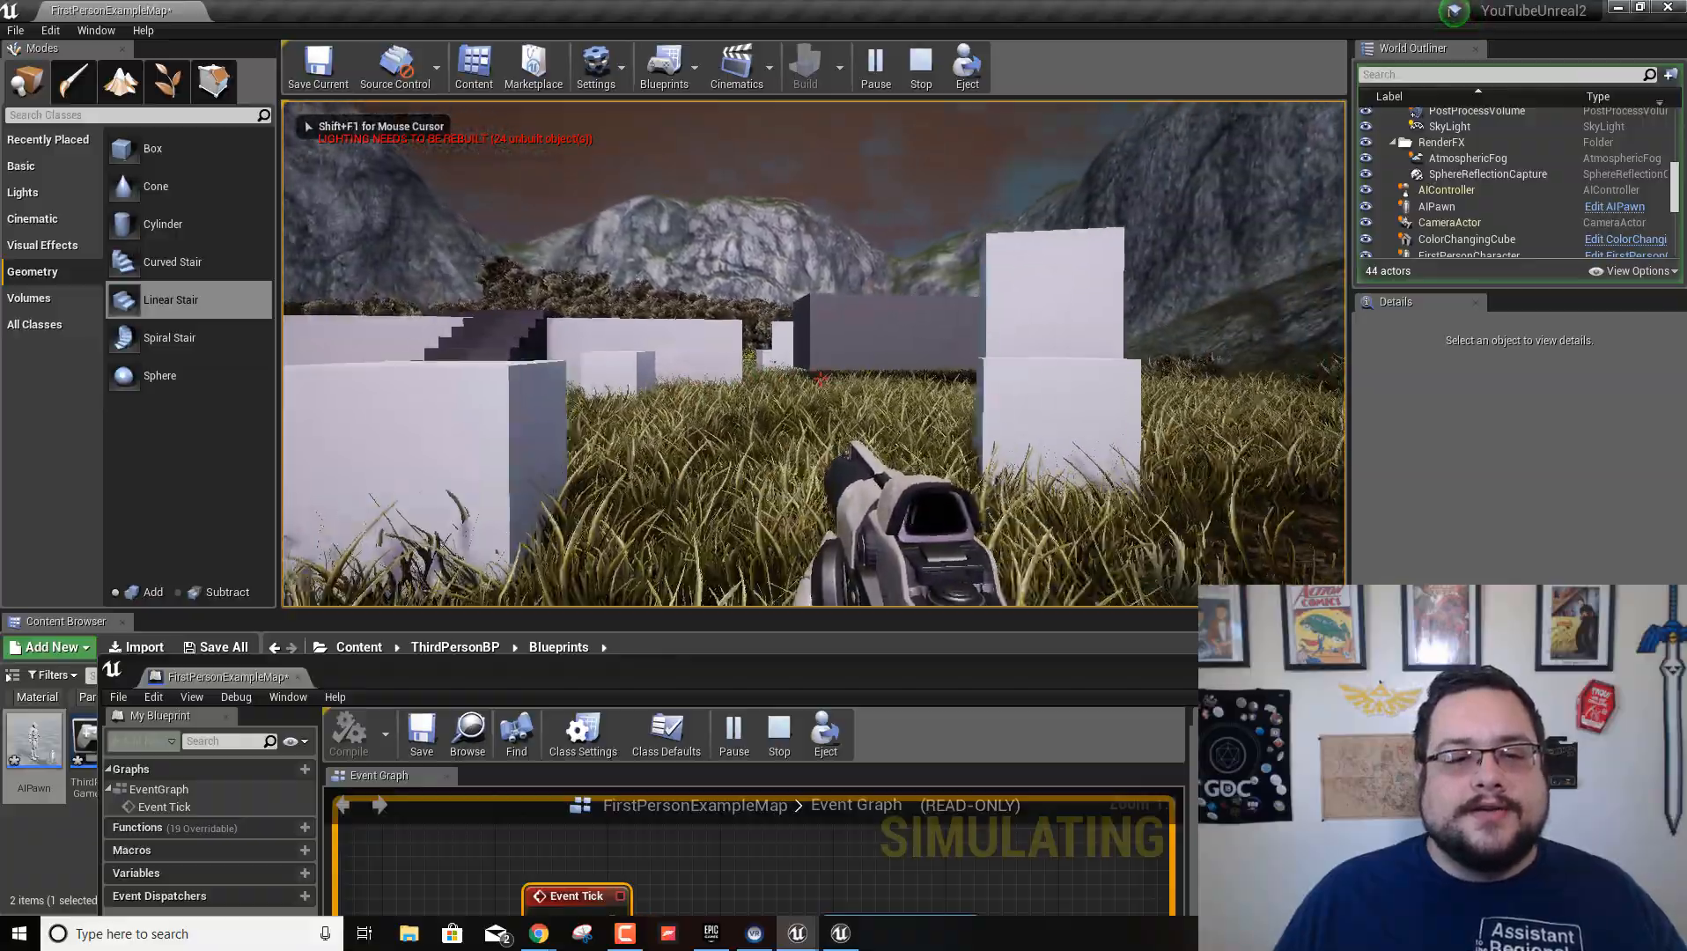
{"action": "key", "text": "w"}
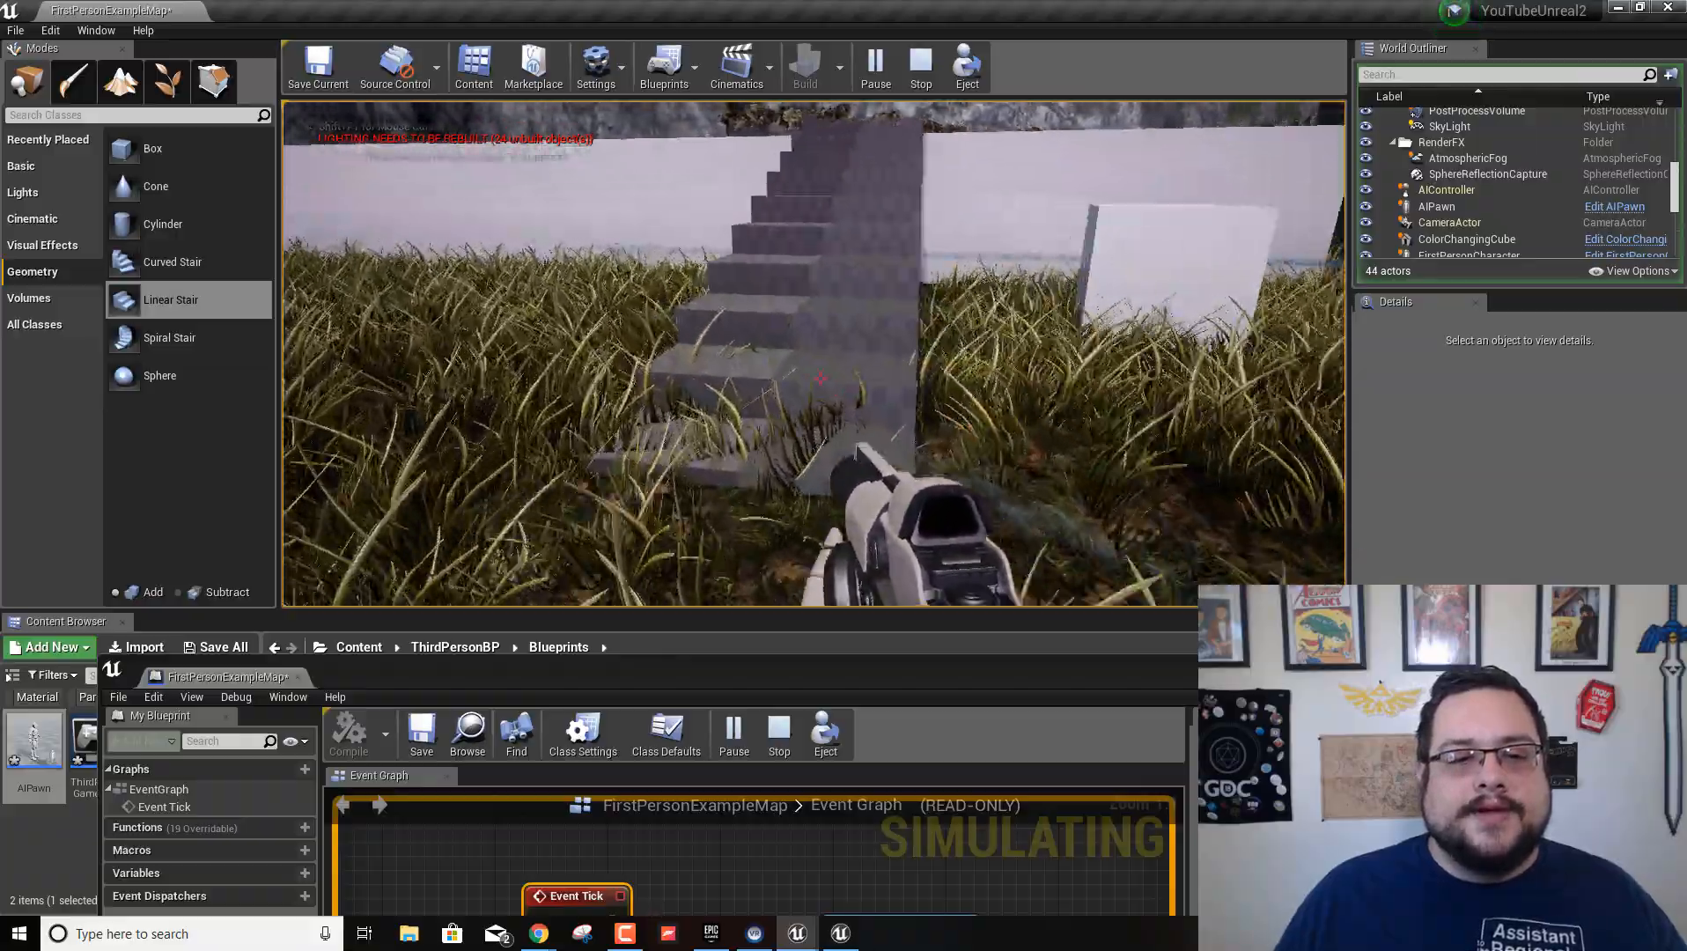
{"action": "key", "text": "s"}
{"action": "key", "text": "s"}
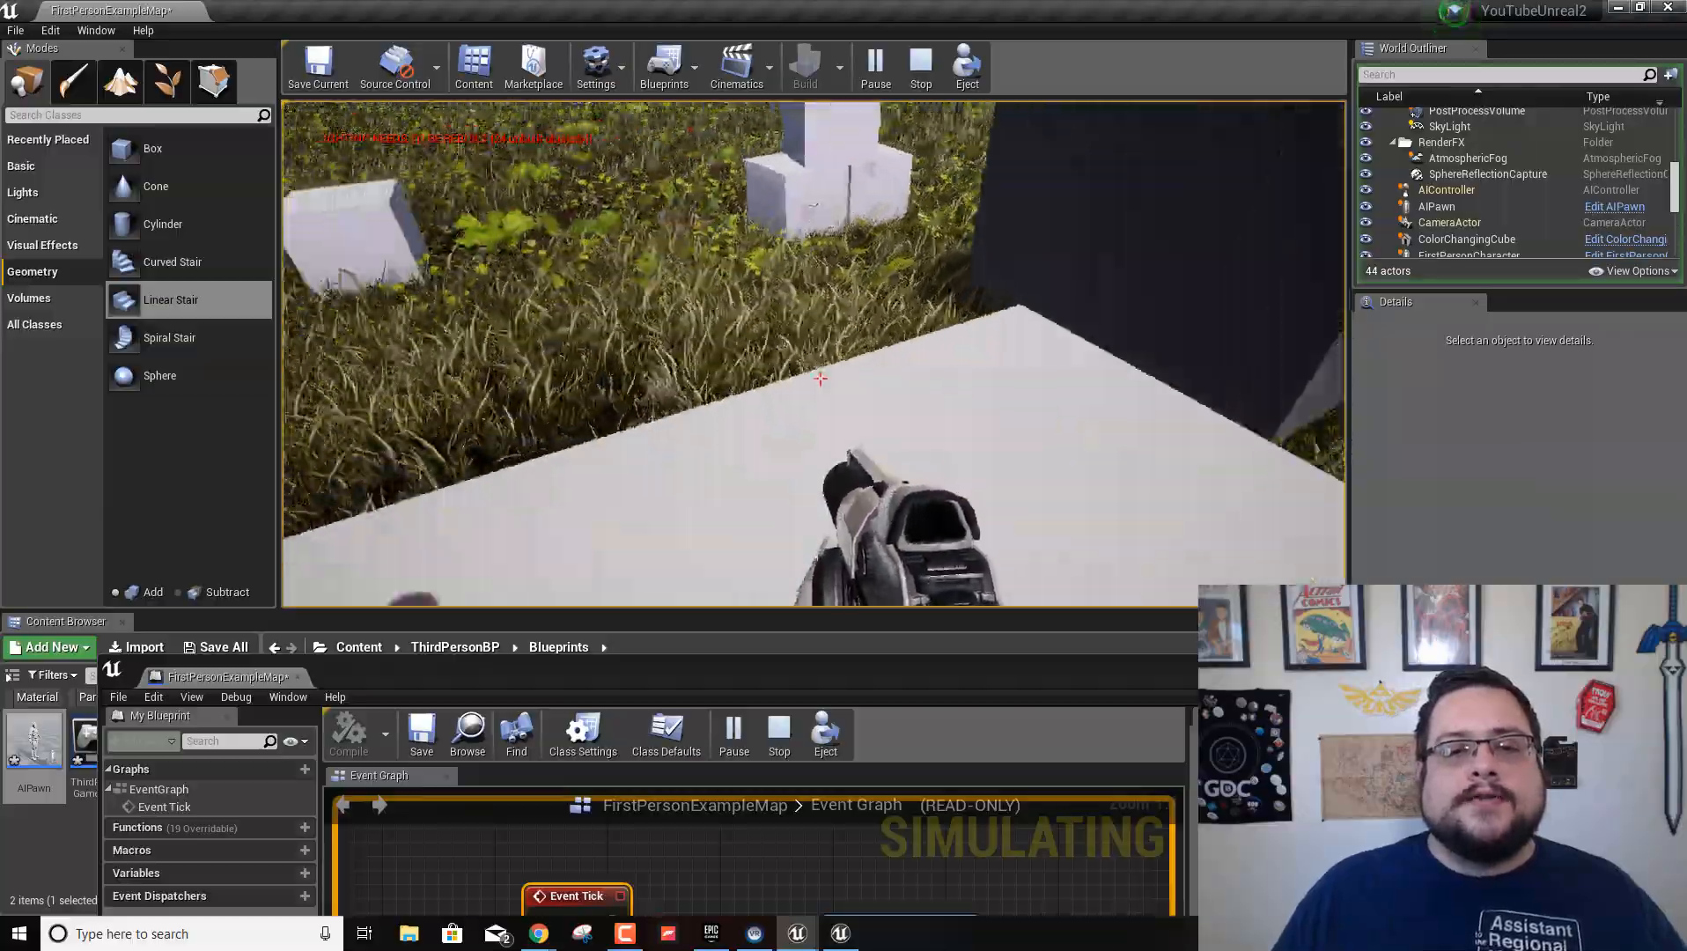
Jump the player down from the wall and move around the open grass to test the AI pawn's pursuit
{"action": "key", "text": "s"}
{"action": "key", "text": "space"}
{"action": "key", "text": "s"}
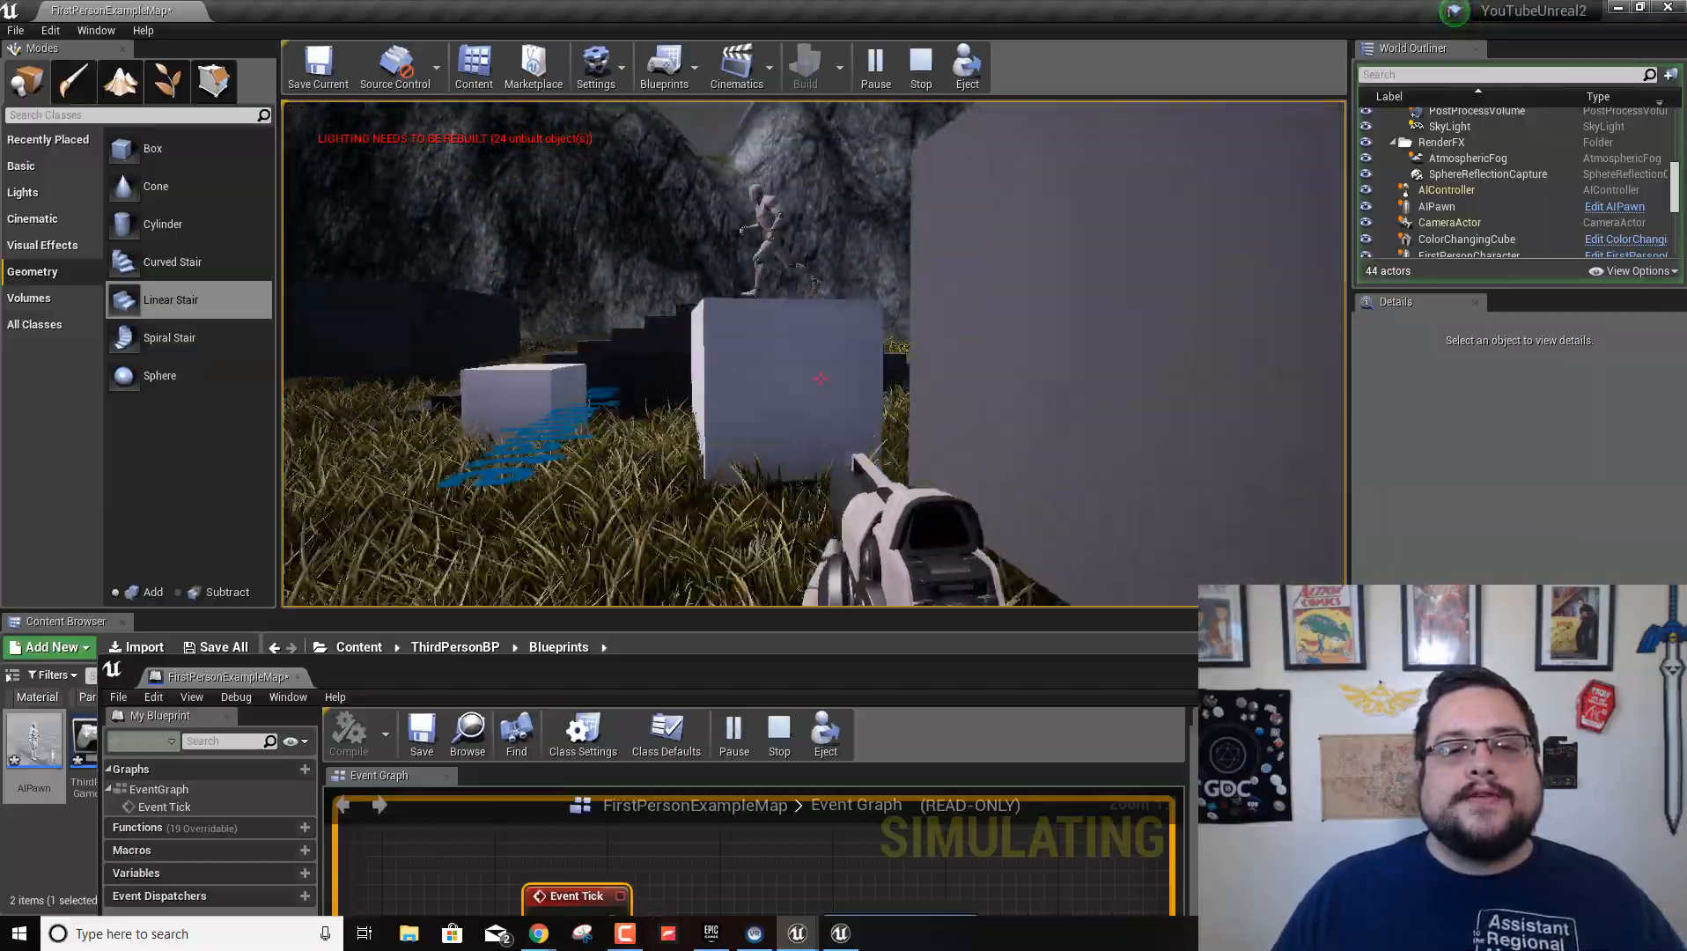
{"action": "key", "text": "a"}
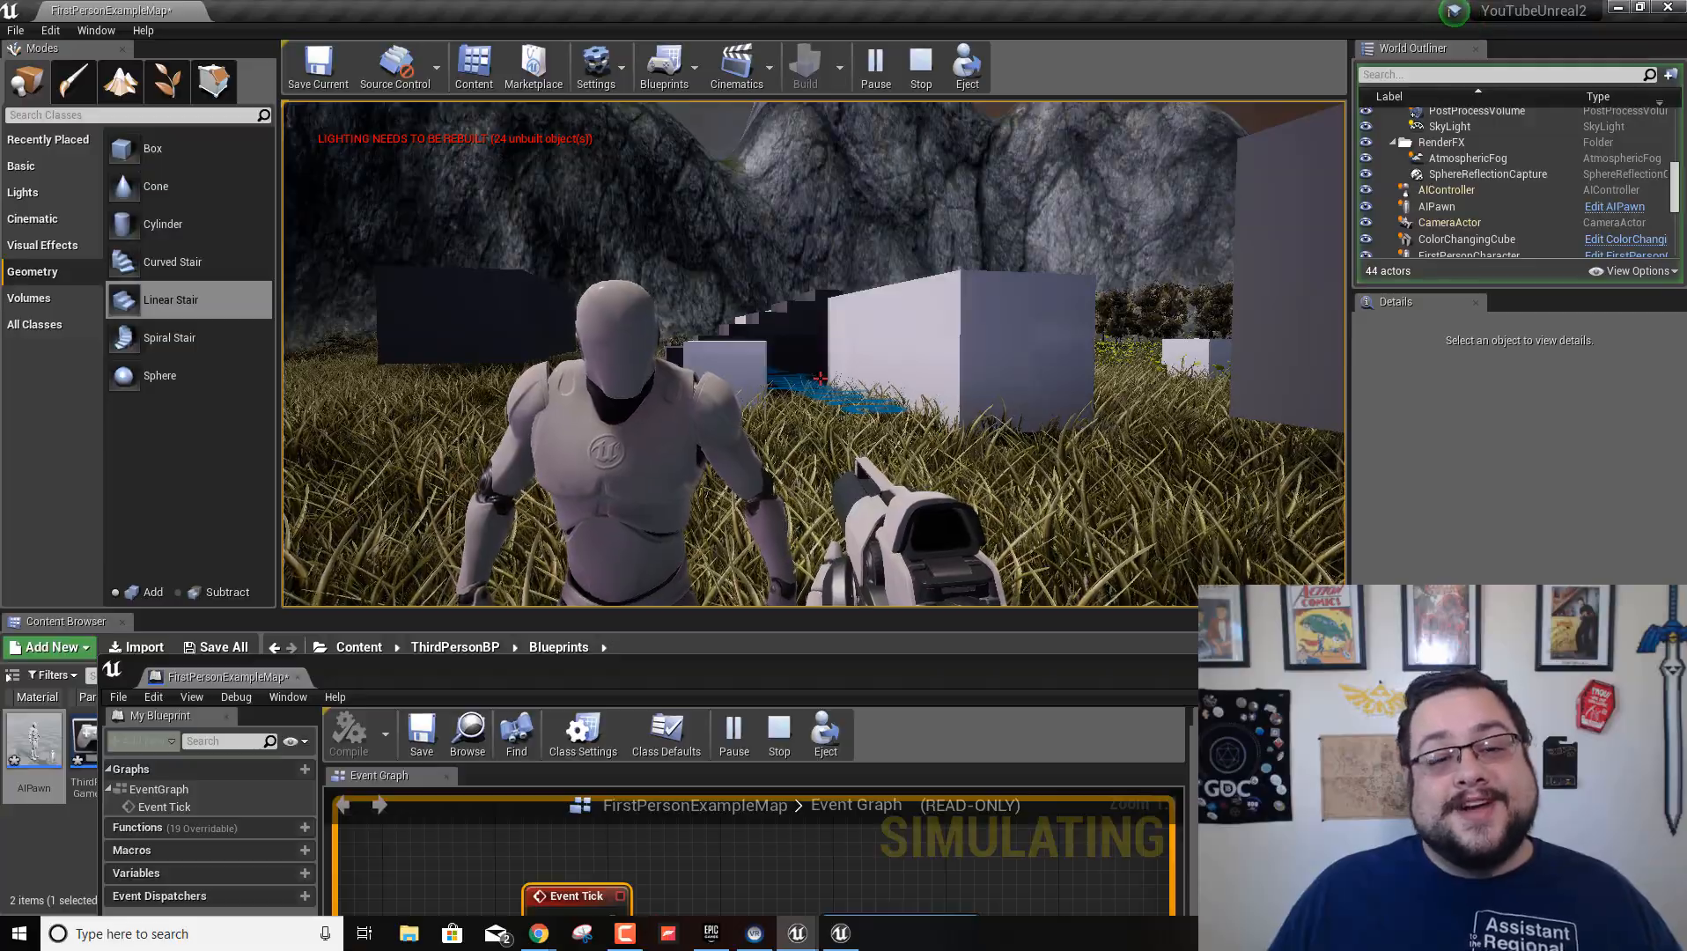
{"action": "key", "text": "a"}
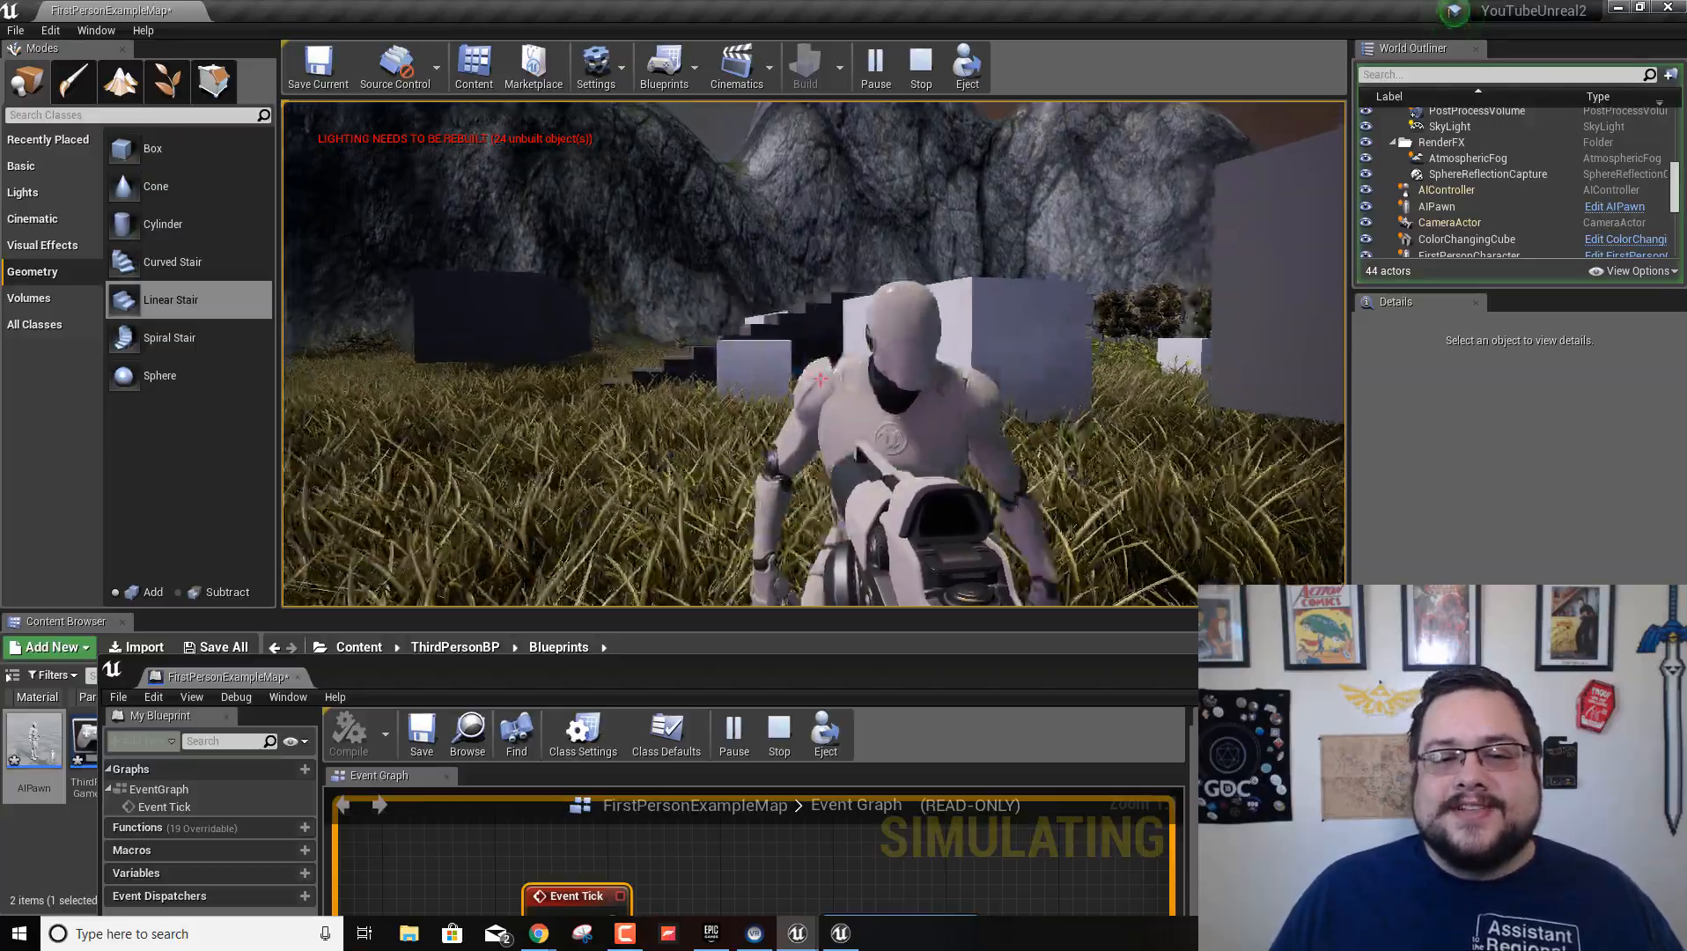
{"action": "key", "text": "d"}
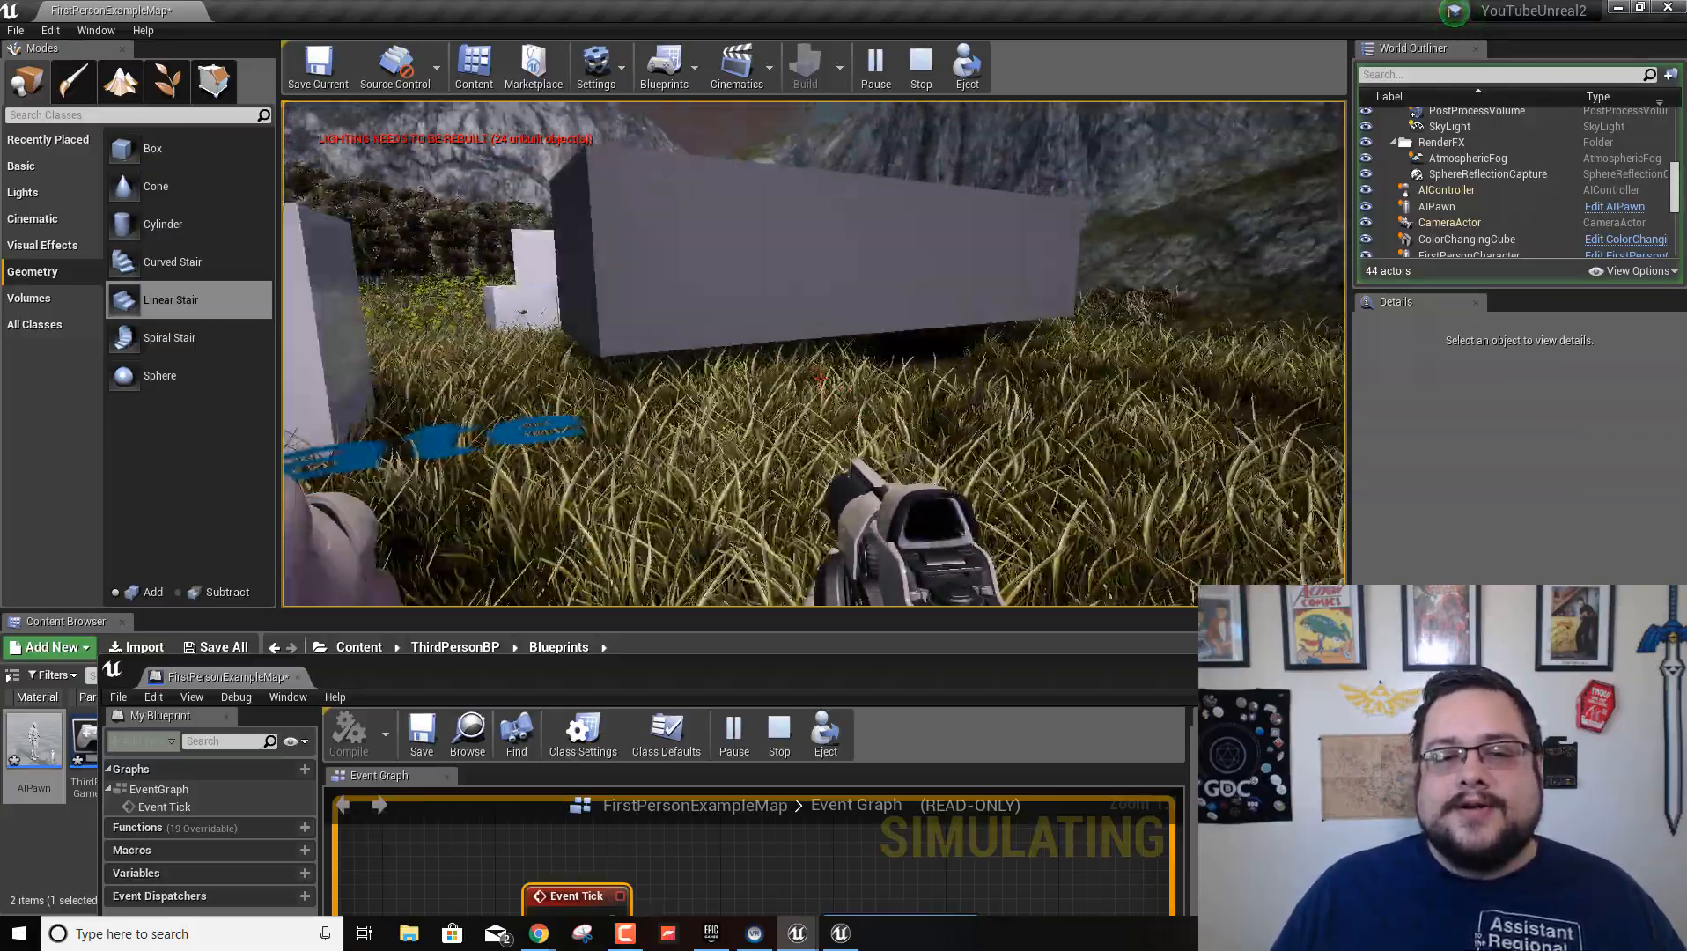
{"action": "key", "text": "s"}
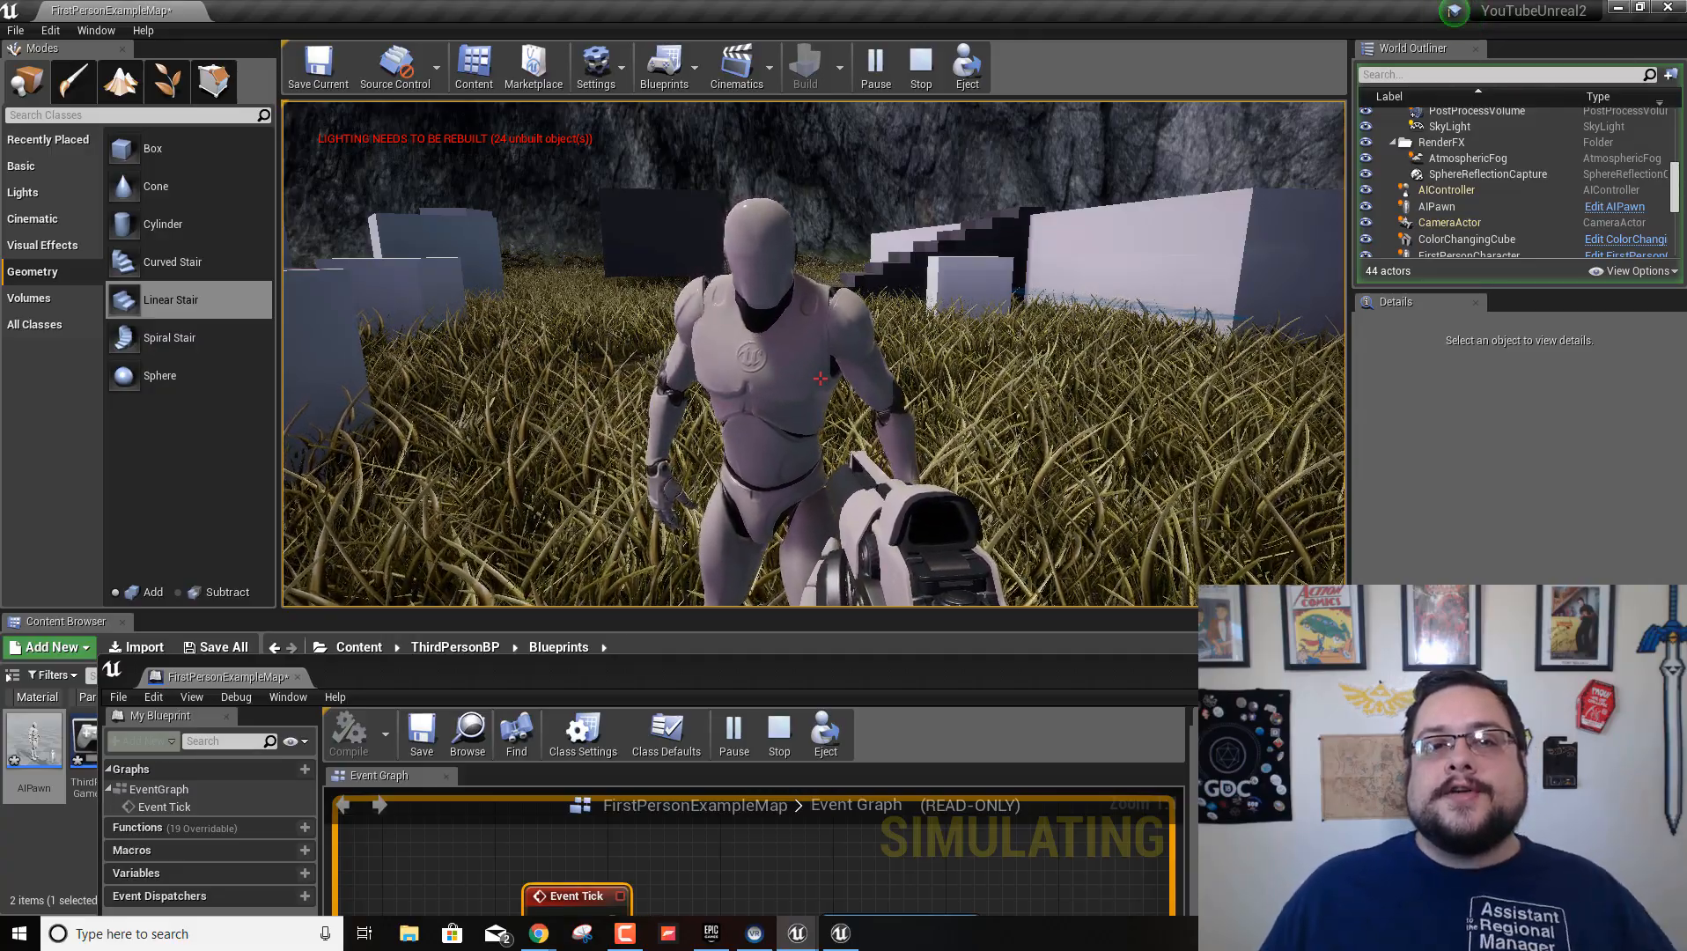
{"action": "key", "text": "w"}
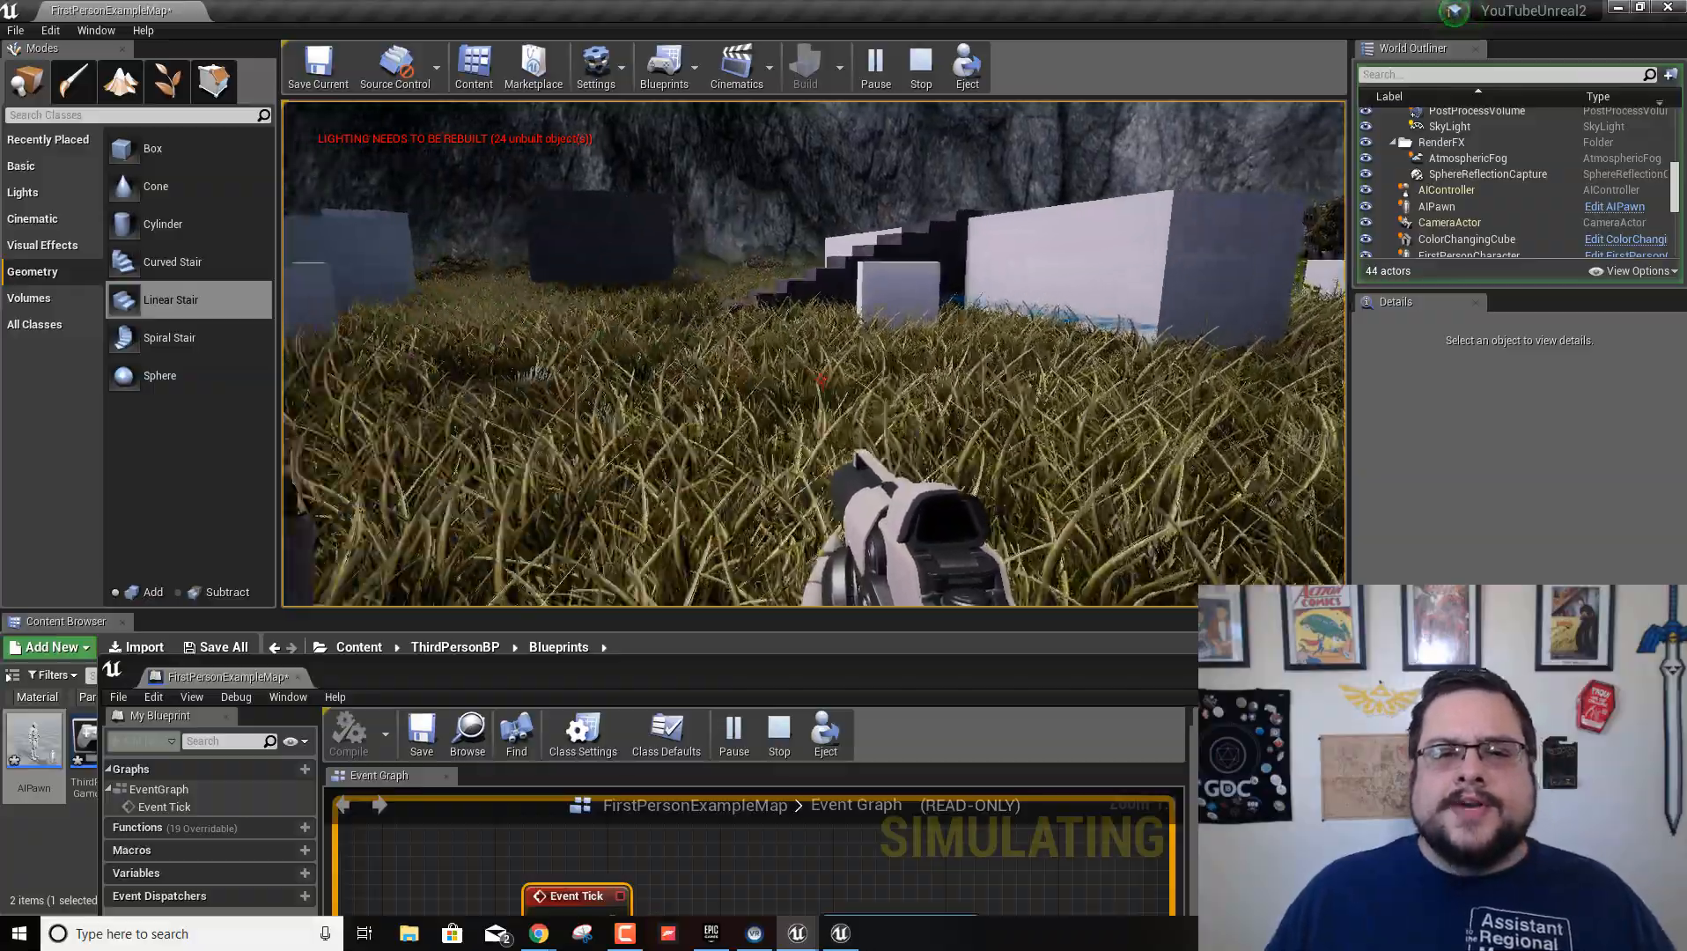
{"action": "key", "text": "s"}
{"action": "key", "text": "w"}
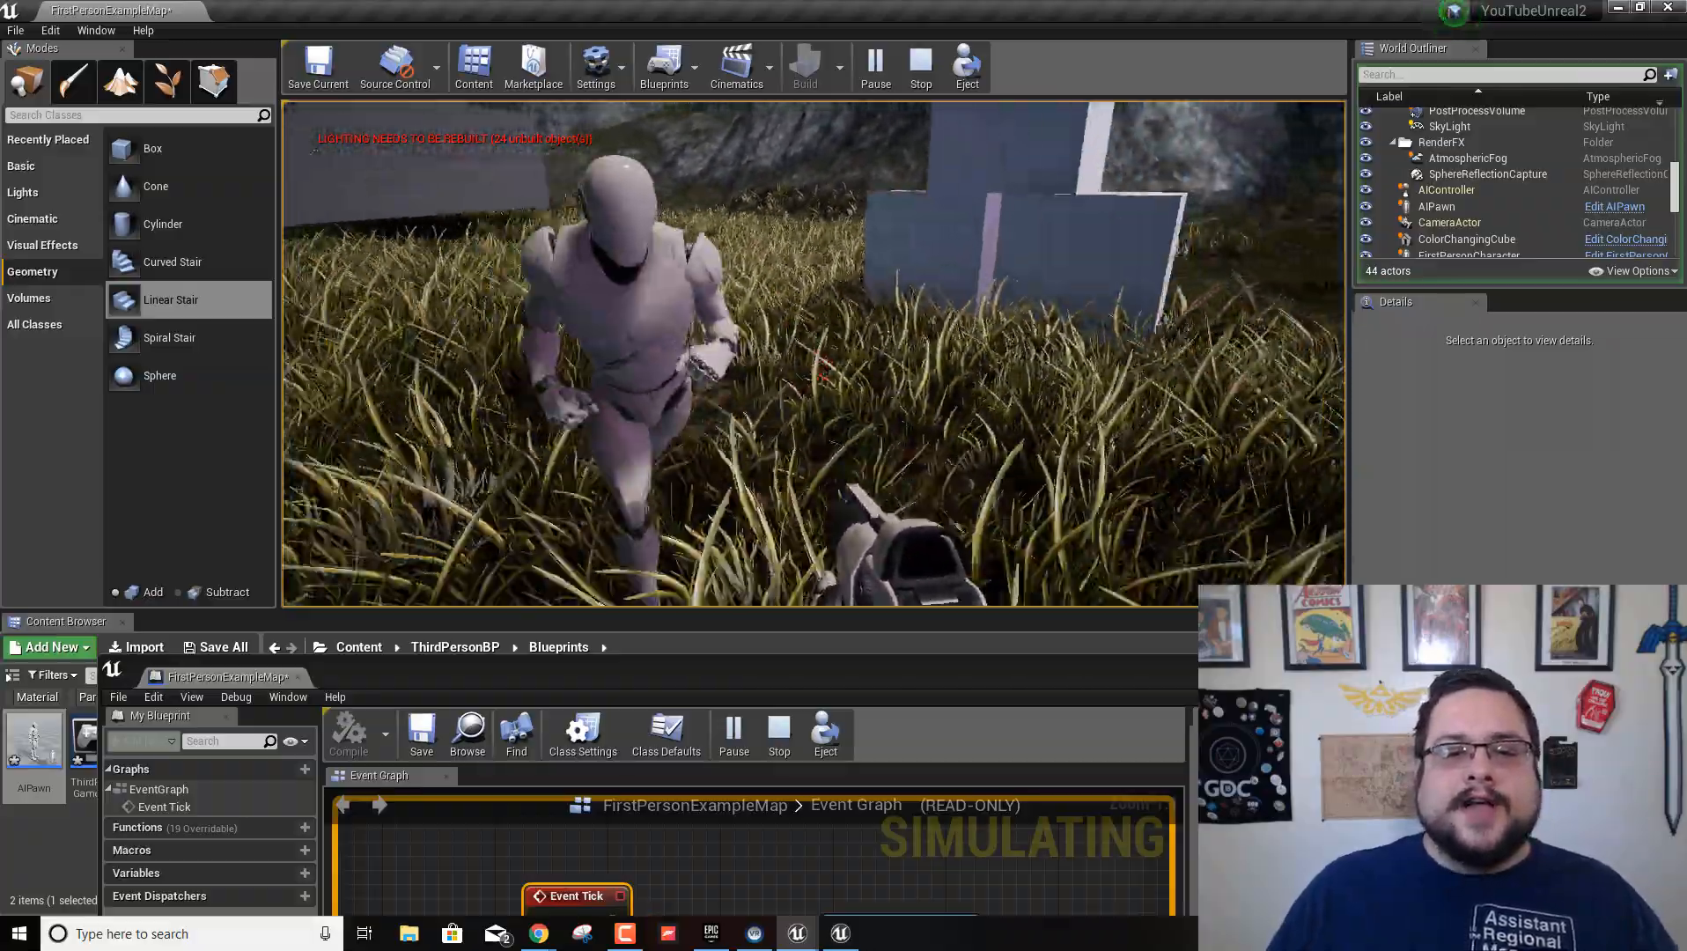
{"action": "key", "text": "s"}
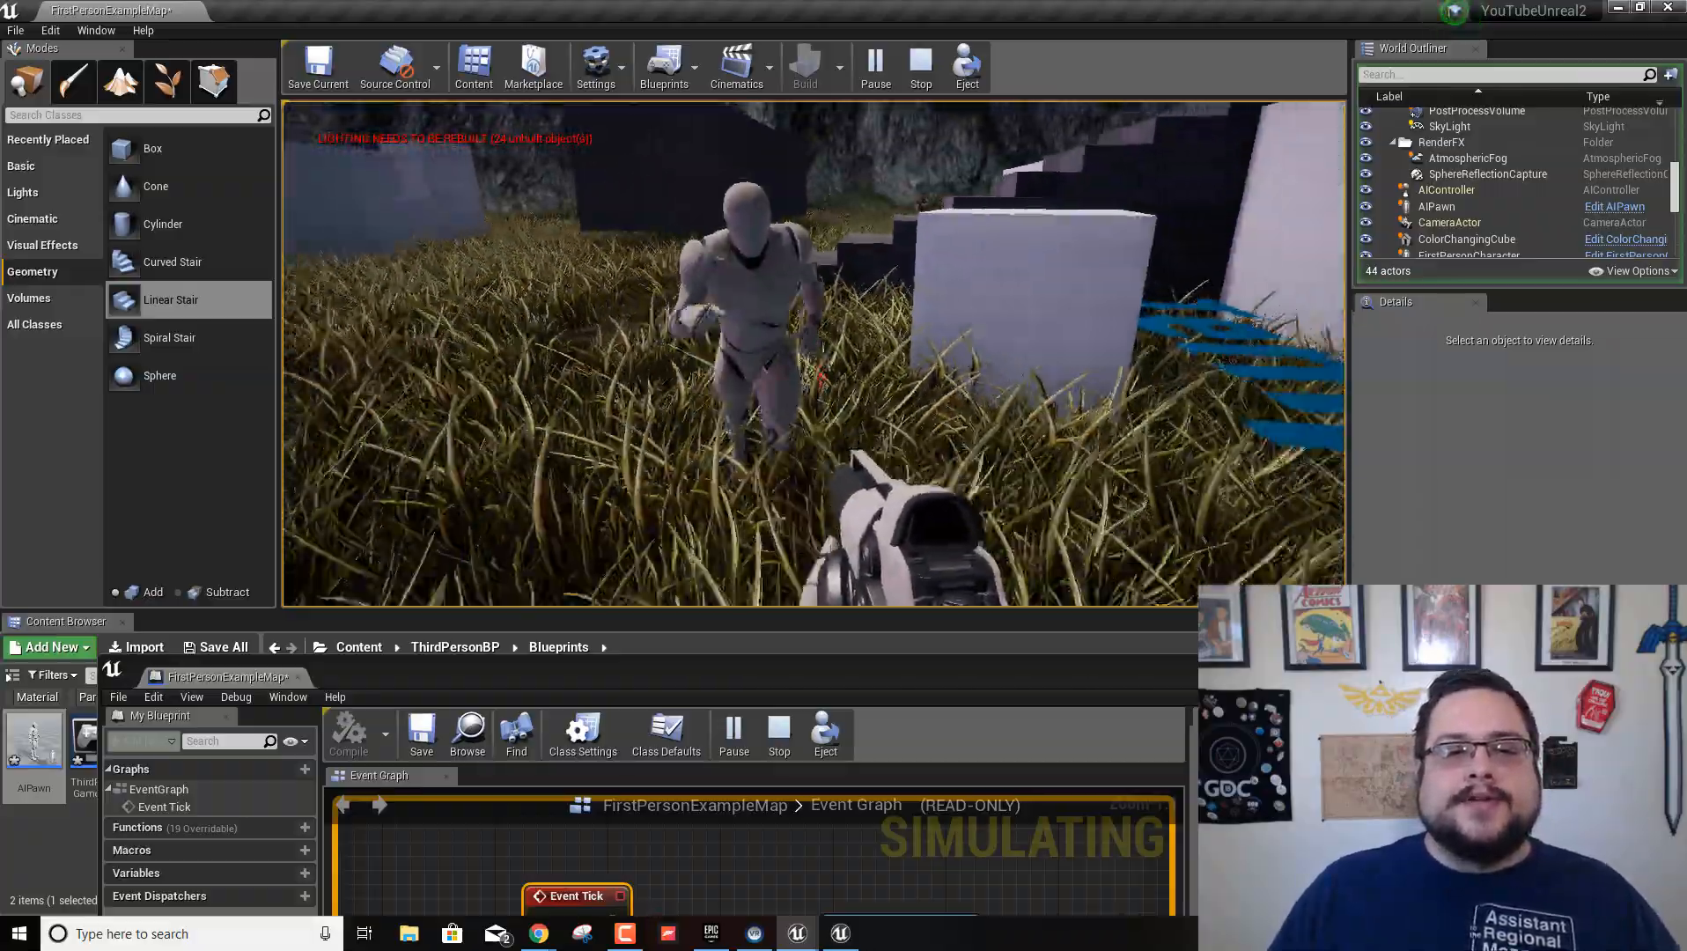